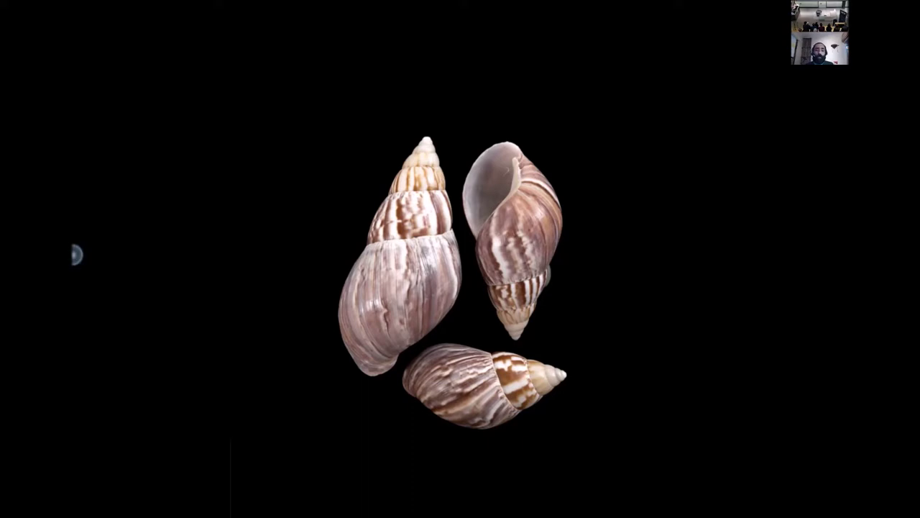
- Exit the shell image and go from the Lego overview to the HumaTech title slide
{"action": "key", "text": "Escape"}
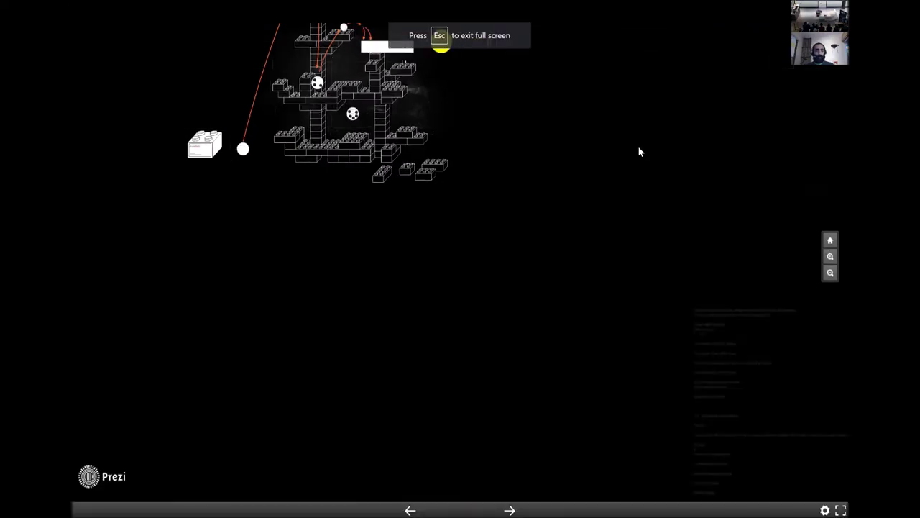
{"action": "left_click", "coordinate": [512, 508]}
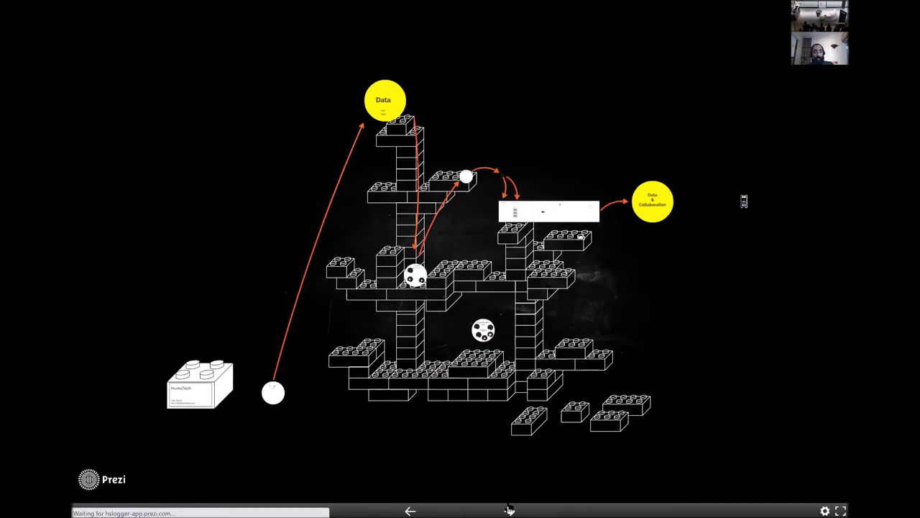
{"action": "left_click", "coordinate": [509, 509]}
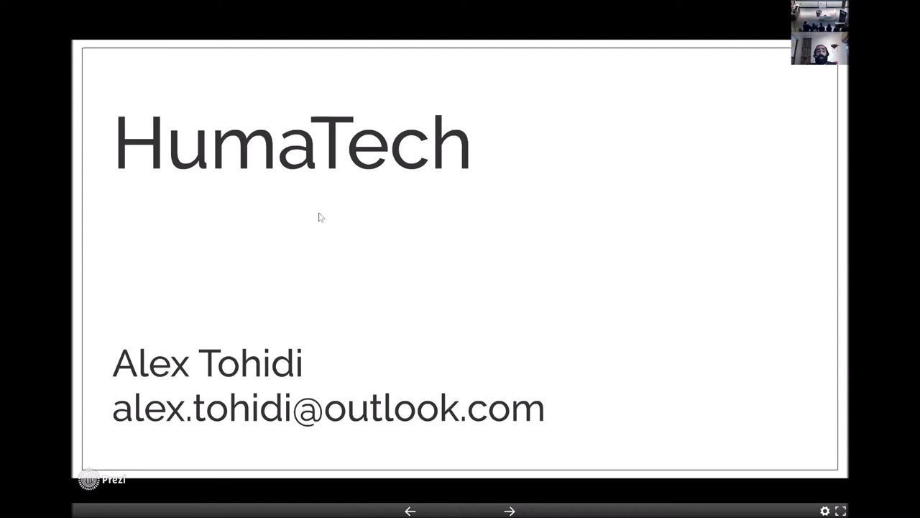
{"action": "mouse_move", "coordinate": [507, 509]}
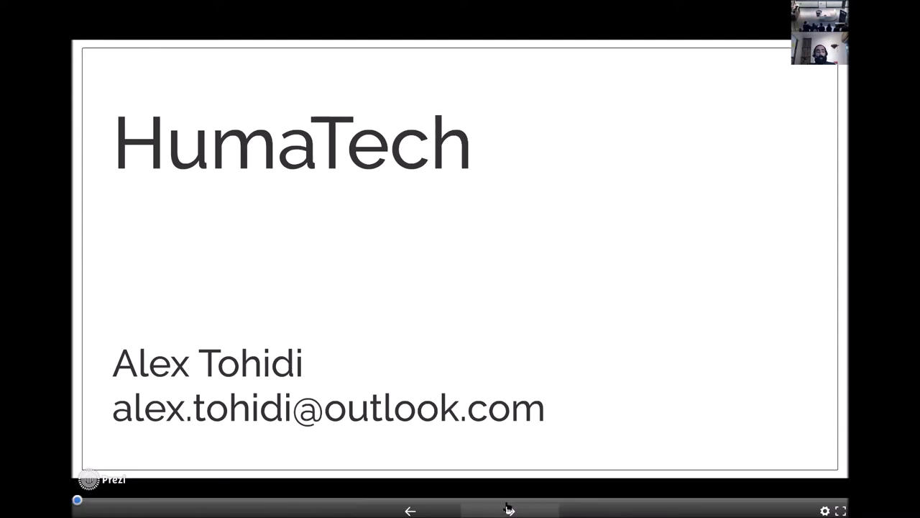
- Advance from the HumaTech title via About HumaTech to the presenter's About Me slide
{"action": "left_click", "coordinate": [496, 508]}
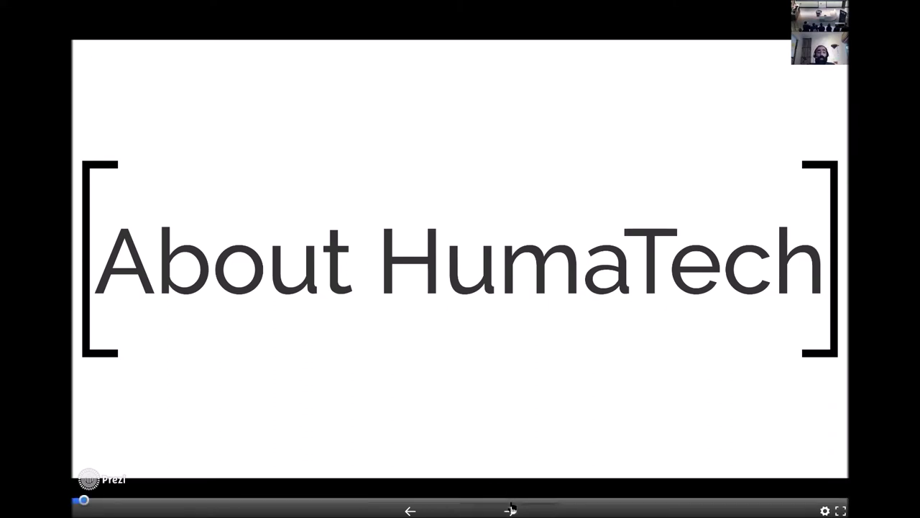
{"action": "left_click", "coordinate": [511, 509]}
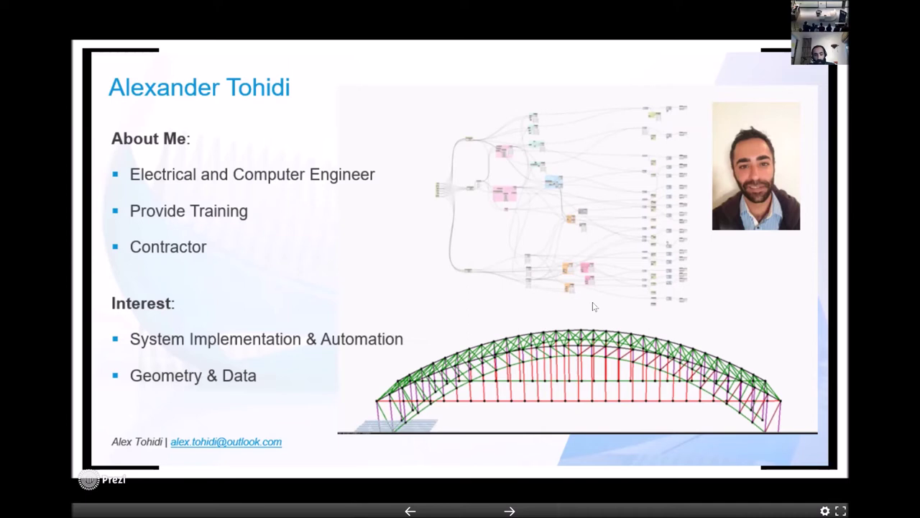
- Step through the COVID Time! photo and Social Science topics list to the Data circle
{"action": "left_click", "coordinate": [510, 510]}
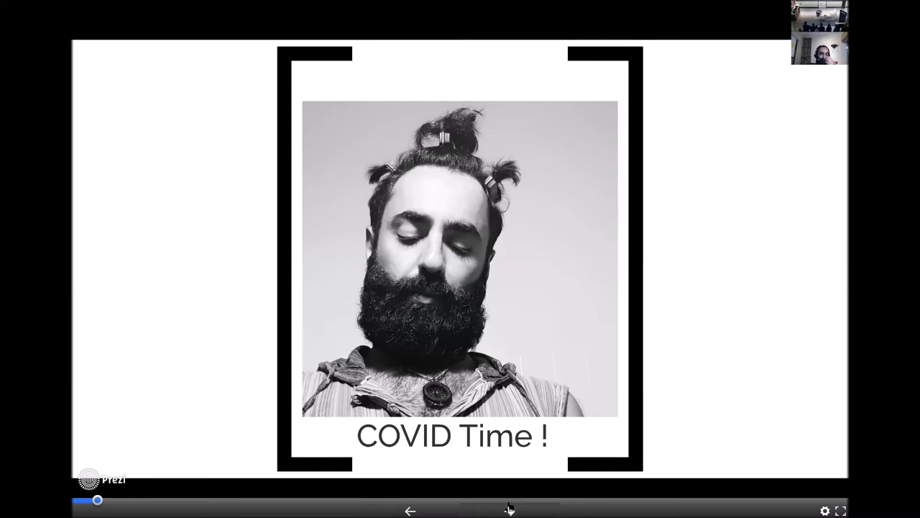
{"action": "left_click", "coordinate": [509, 509]}
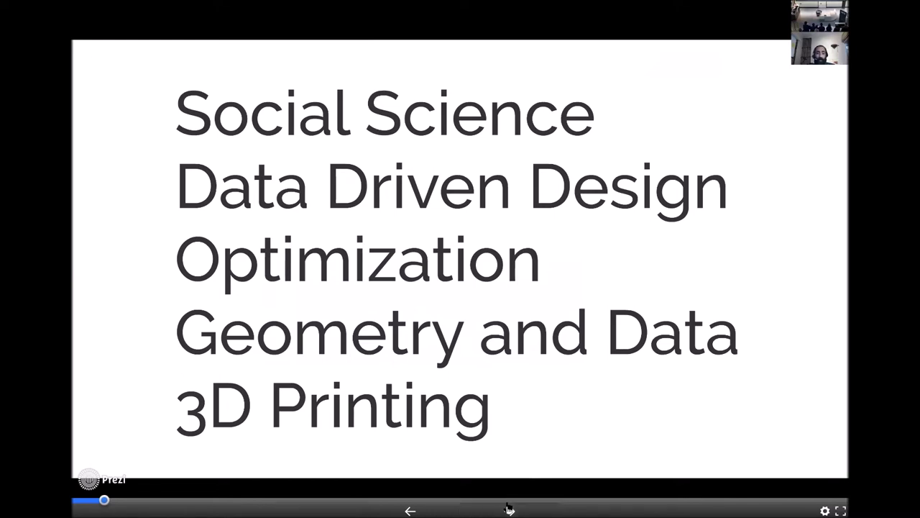
{"action": "left_click", "coordinate": [509, 509]}
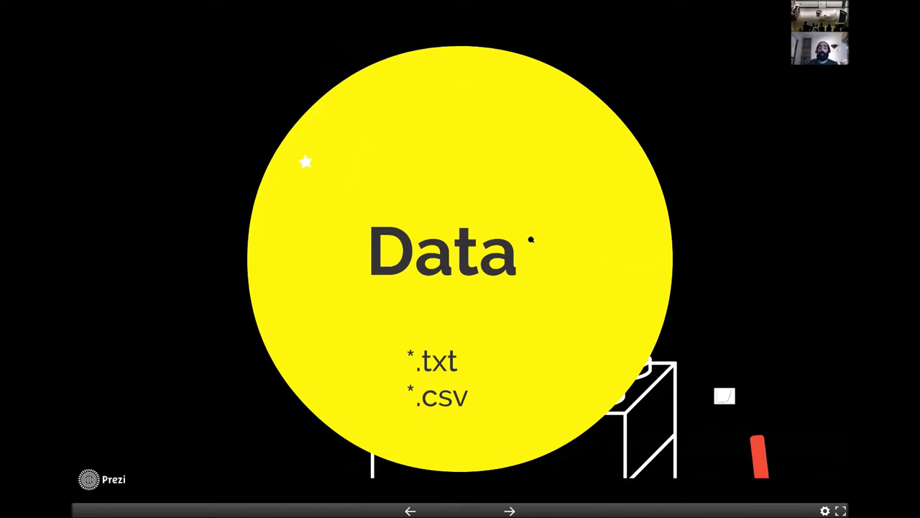
- Zoom into the *.txt/*.csv file types, then the Lego brick's exponential growth graph
{"action": "left_click", "coordinate": [528, 509]}
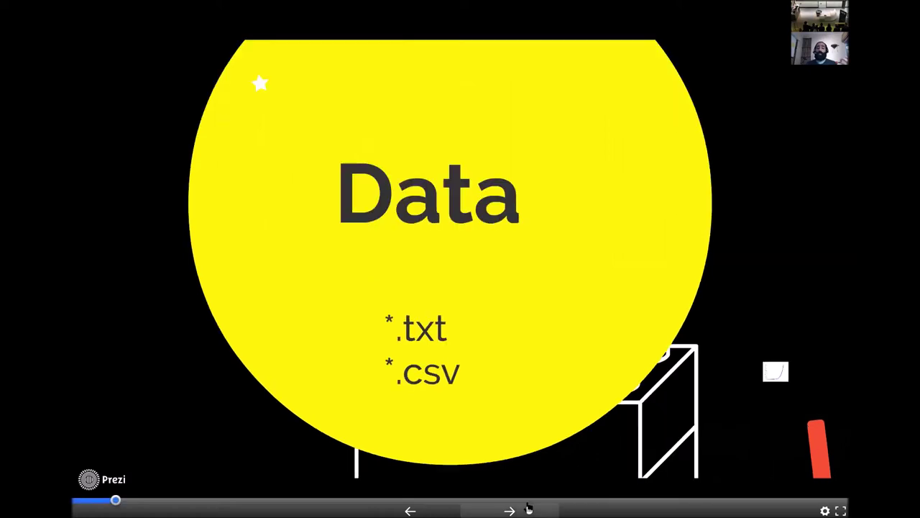
{"action": "left_click", "coordinate": [529, 509]}
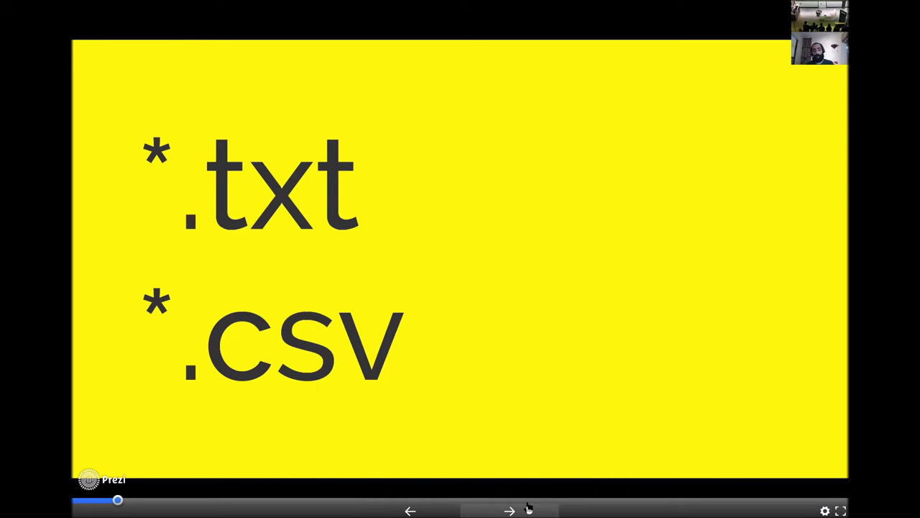
{"action": "left_click", "coordinate": [529, 508]}
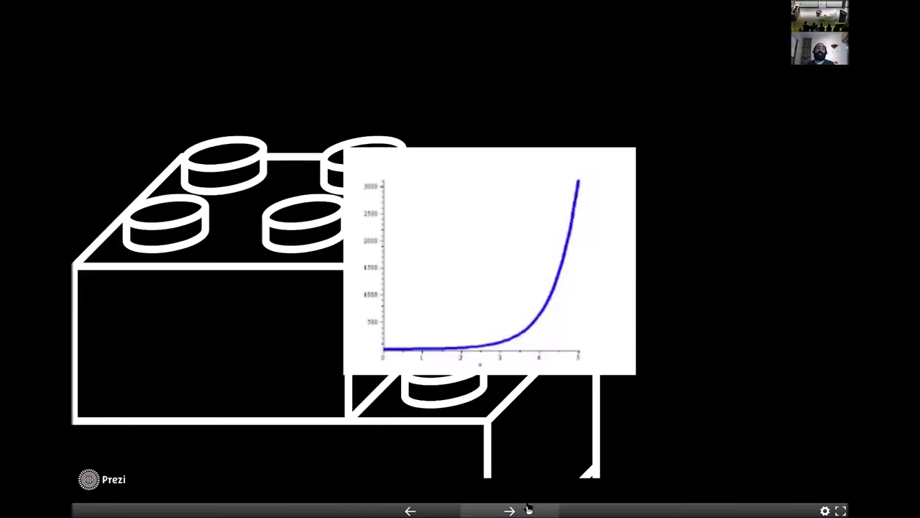
{"action": "left_click", "coordinate": [528, 508]}
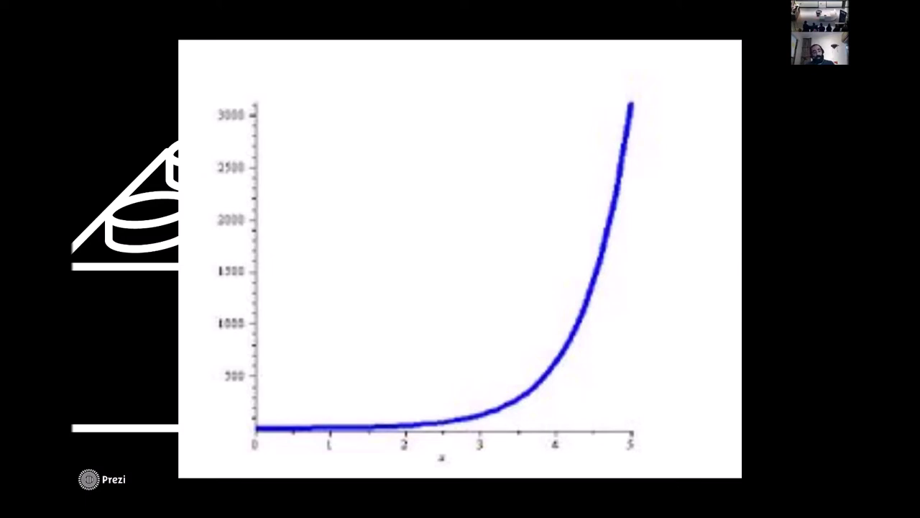
- Pass the Parametric Design Tools title to reach the Python, Rhino, Revit, Grasshopper and Dynamo logos
{"action": "key", "text": "Right"}
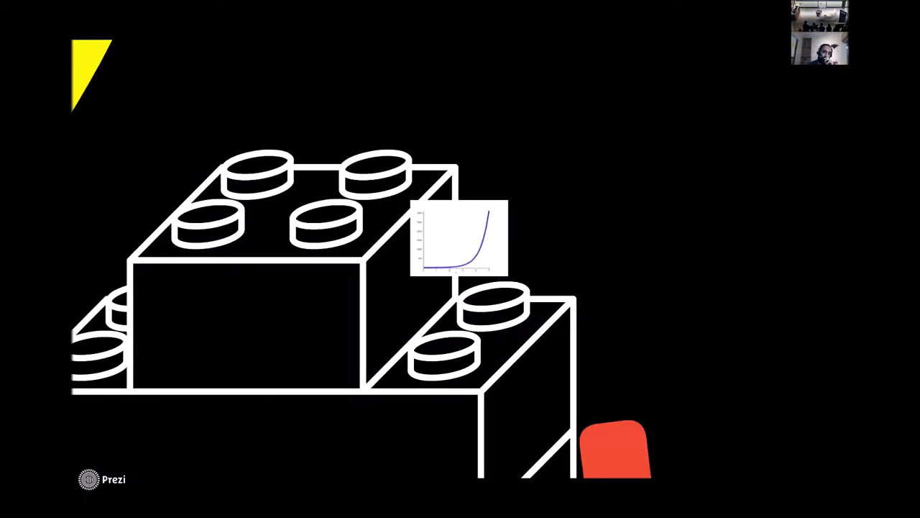
{"action": "key", "text": "Right"}
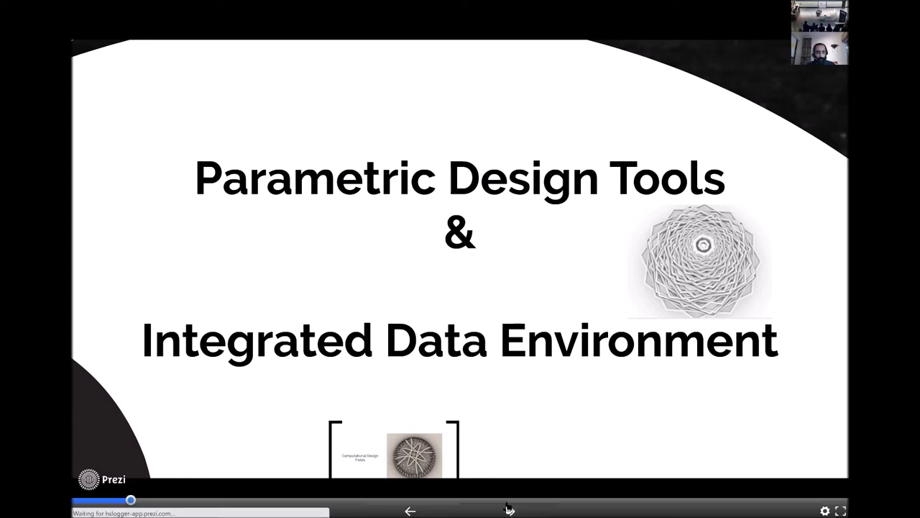
{"action": "left_click", "coordinate": [509, 510]}
{"action": "left_click", "coordinate": [509, 510]}
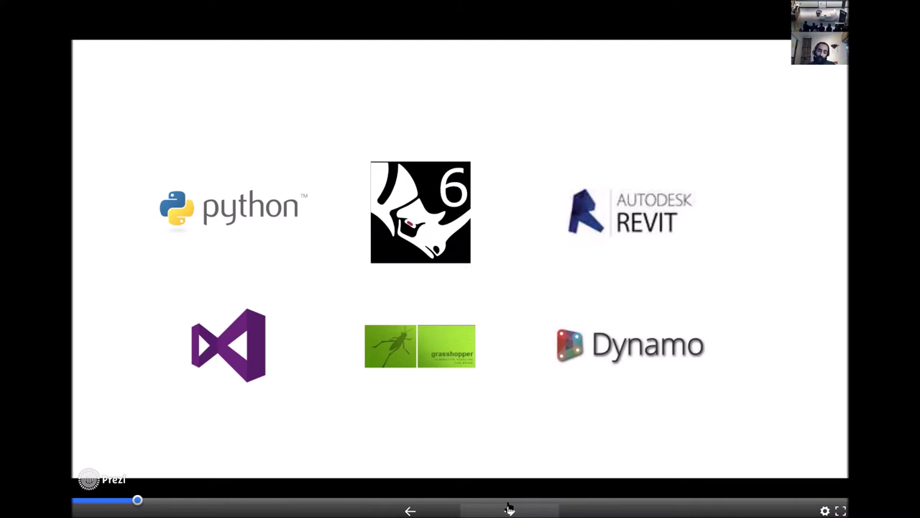
- Show the Grasshopper vs Dynamo comparison, then the 'It Is about the workflow & Data' slide
{"action": "left_click", "coordinate": [509, 509]}
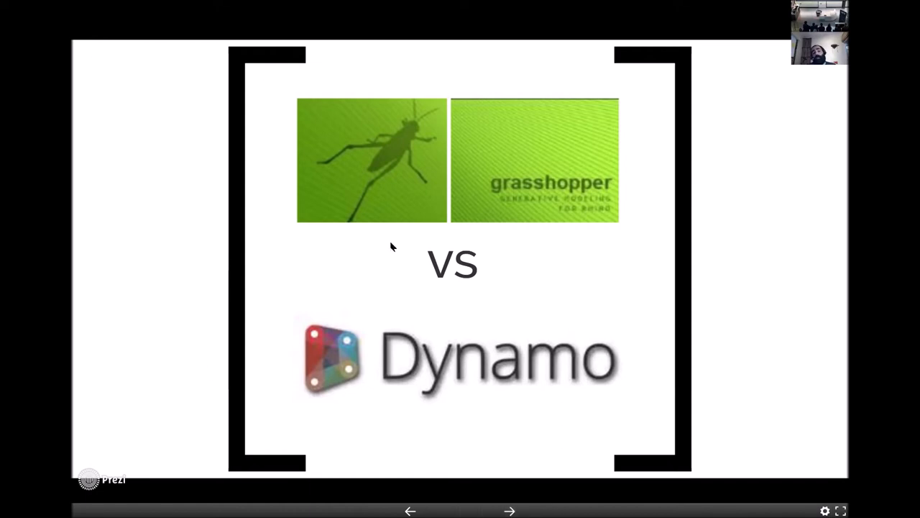
{"action": "left_click", "coordinate": [499, 509]}
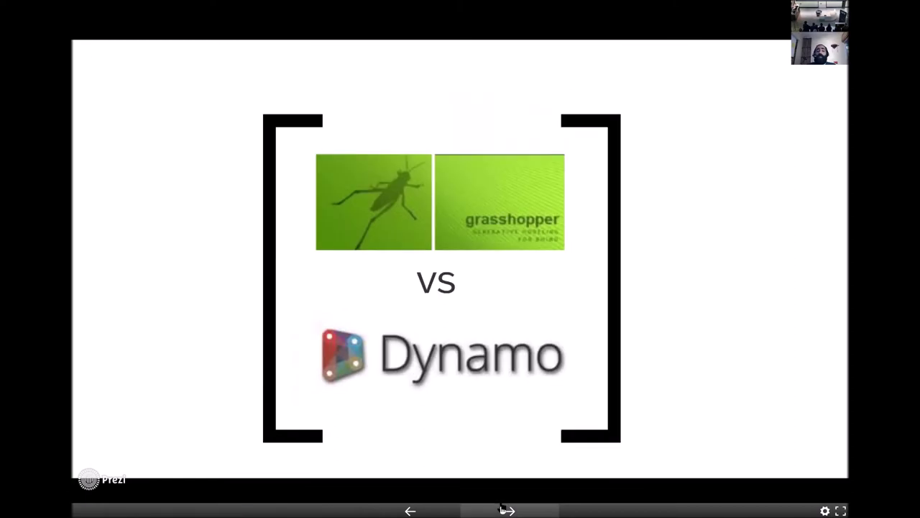
{"action": "left_click", "coordinate": [501, 509]}
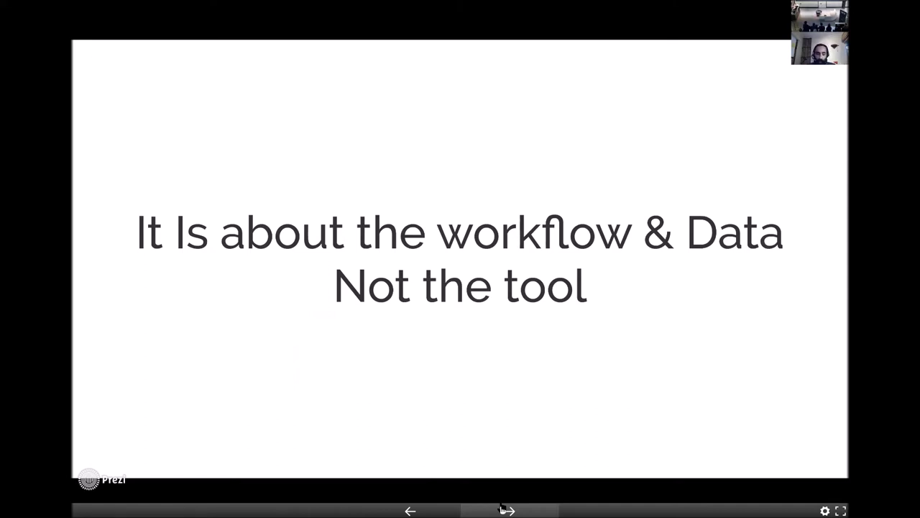
- Advance to the vertical vs horizontal marketing strategy slide on plug-ins versus packages
{"action": "left_click", "coordinate": [502, 507]}
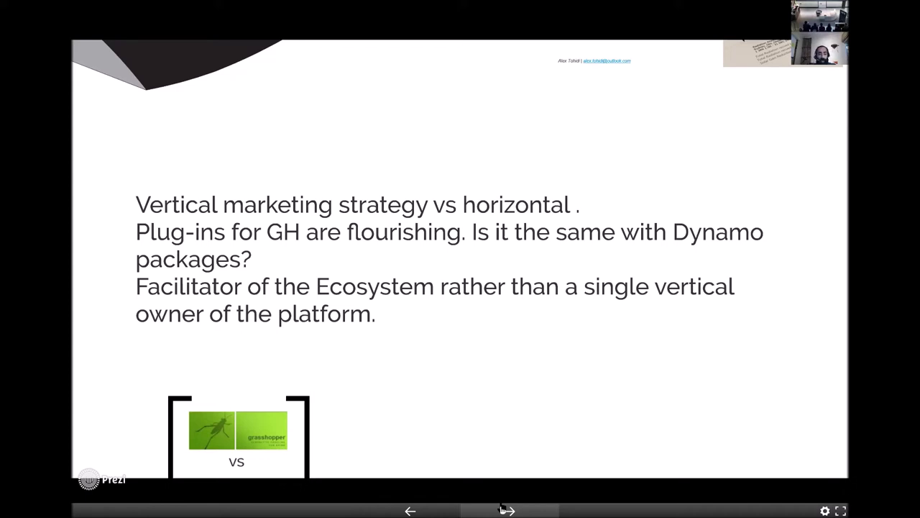
- Advance to 'E.g.3: Building Façade' listing Ladybug, Honeybee, Butterfly and Dragonfly
{"action": "left_click", "coordinate": [503, 508]}
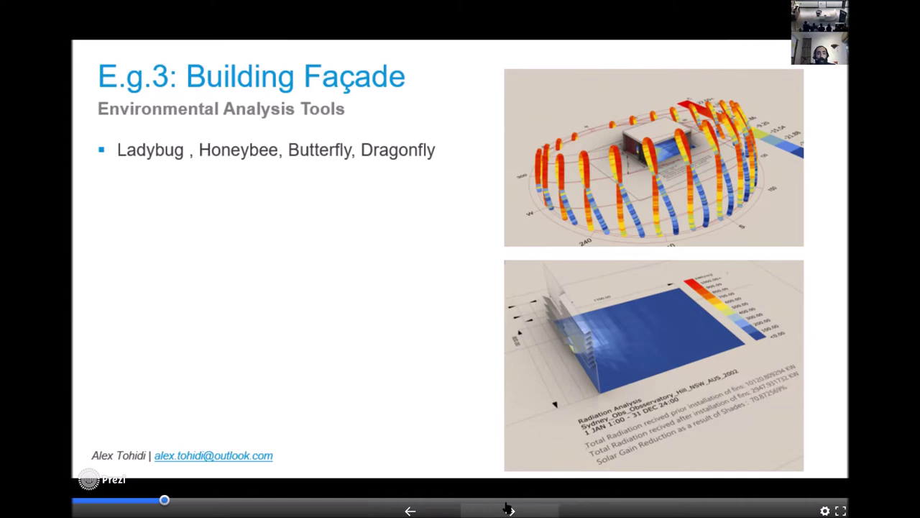
- Zoom into the radiation analysis image, then return to the workflow & Data slide
{"action": "left_click", "coordinate": [508, 509]}
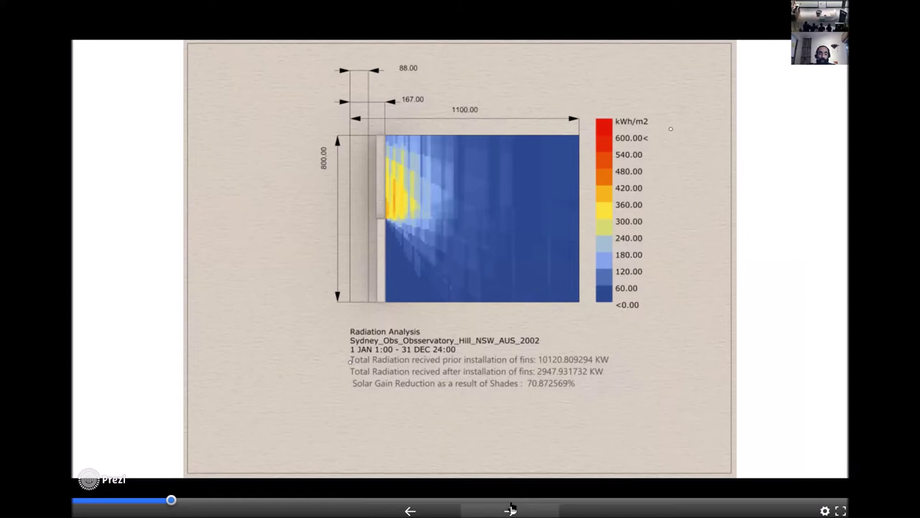
{"action": "left_click", "coordinate": [511, 509]}
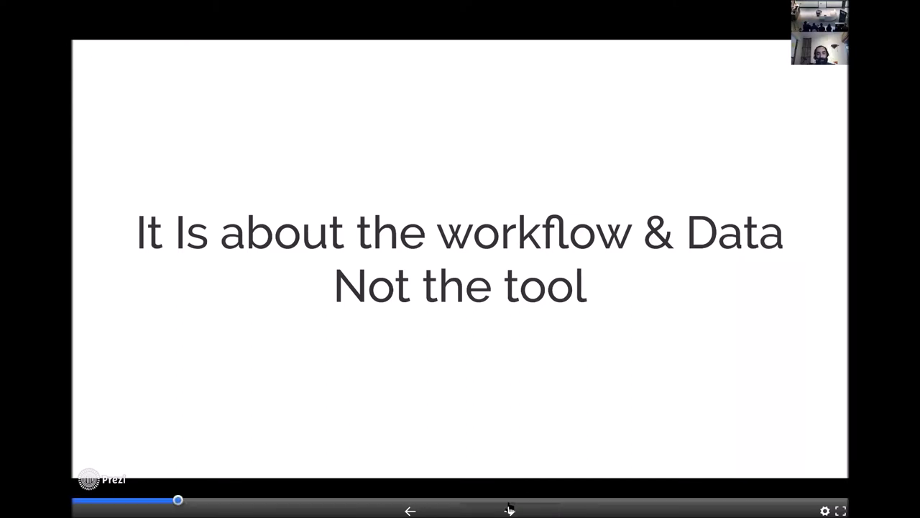
- Advance to the 'Computational Design Fields' slide with its circular ornamental pattern image
{"action": "left_click", "coordinate": [509, 509]}
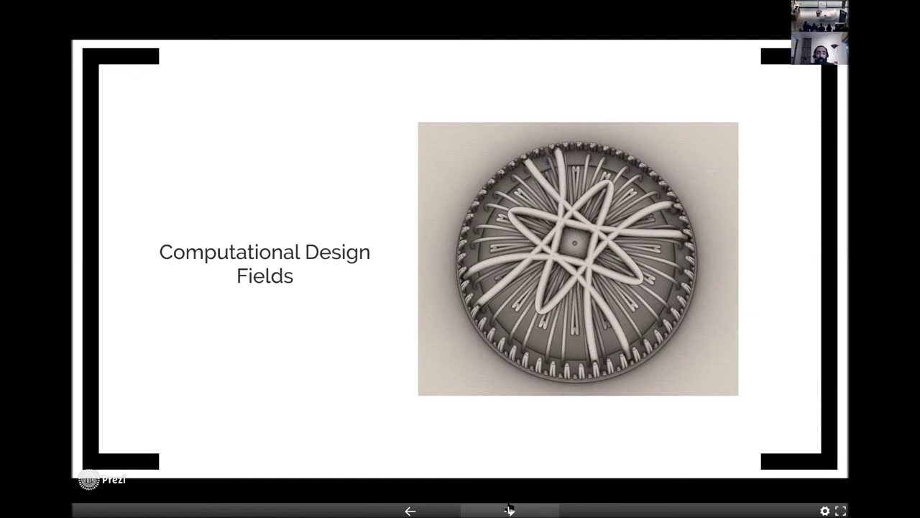
- Advance to the Why Dynamo slide with the bridge arch Dynamo graph and four bullet points
{"action": "left_click", "coordinate": [509, 509]}
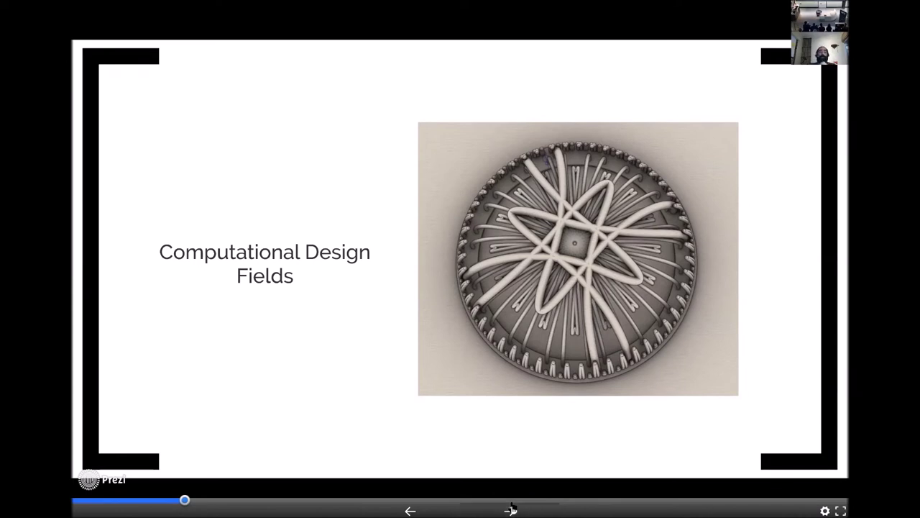
{"action": "left_click", "coordinate": [511, 509]}
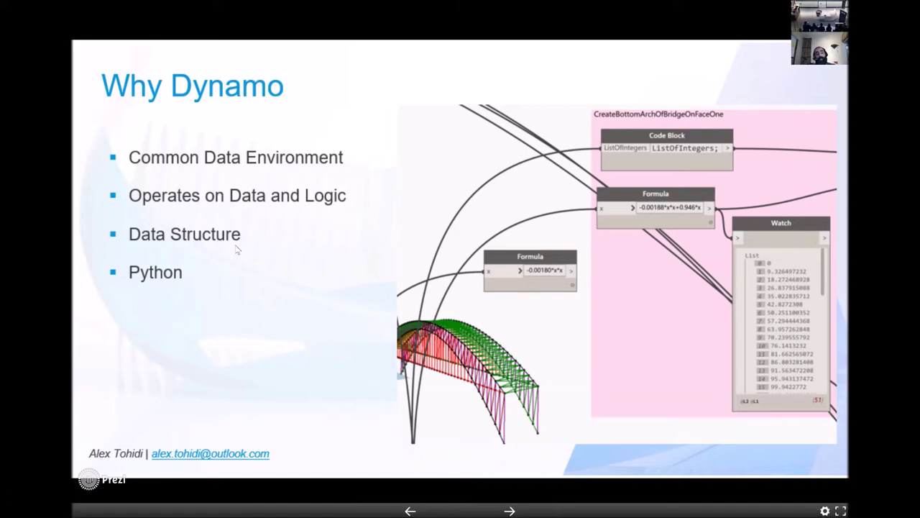
- Advance to the Why Dynamo slide listing Revit data, C# nodes, visual programming, prototyping and Python/AI/ML
{"action": "left_click", "coordinate": [509, 508]}
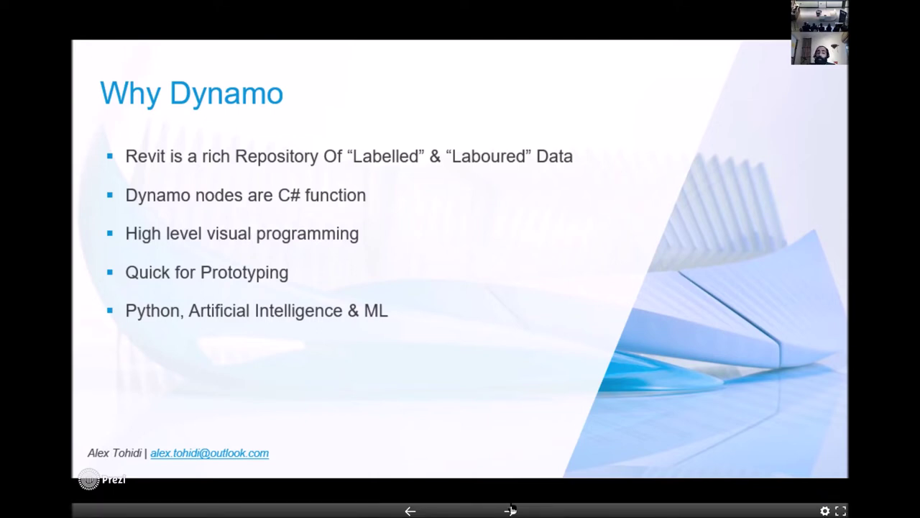
- Advance to the System Engineering & Helper Diagrams slide beside the bridge-building flowchart
{"action": "key", "text": "Right"}
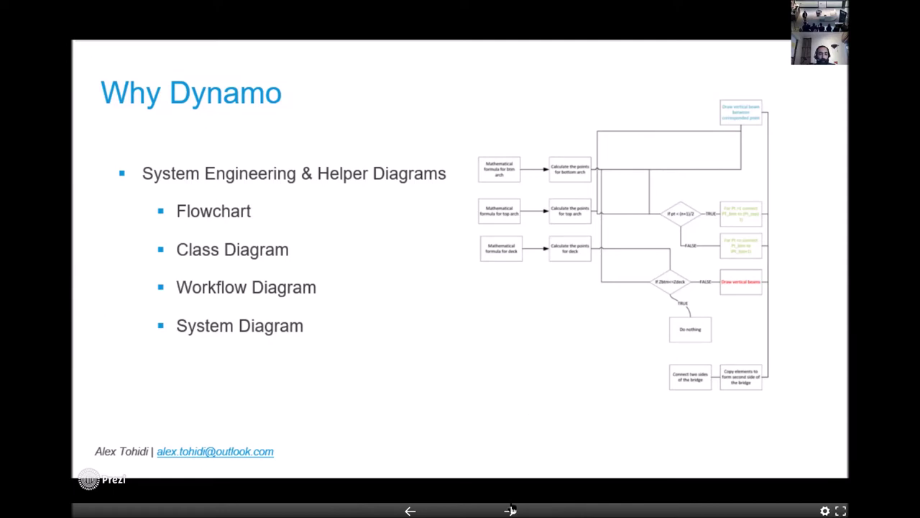
{"action": "mouse_move", "coordinate": [509, 509]}
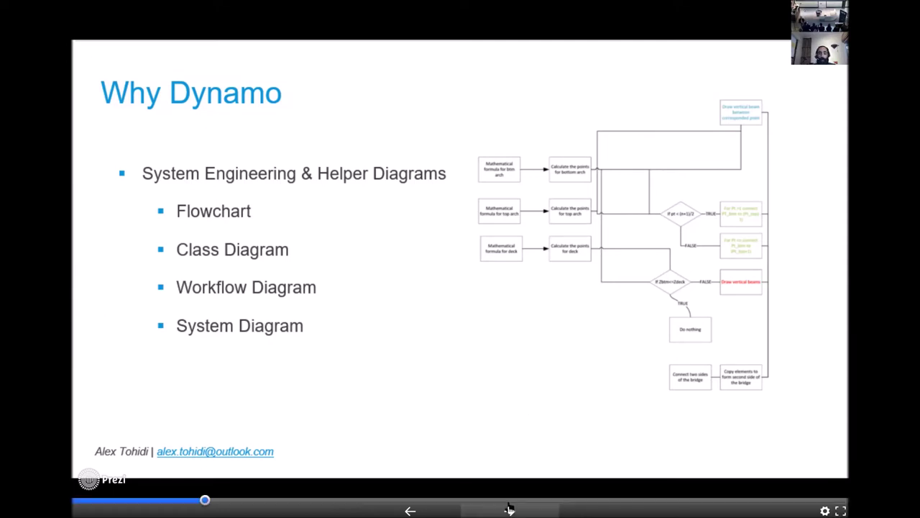
- Advance to the slide on open source visual programming, .NET, Python and Dynamo Sandbox
{"action": "left_click", "coordinate": [509, 509]}
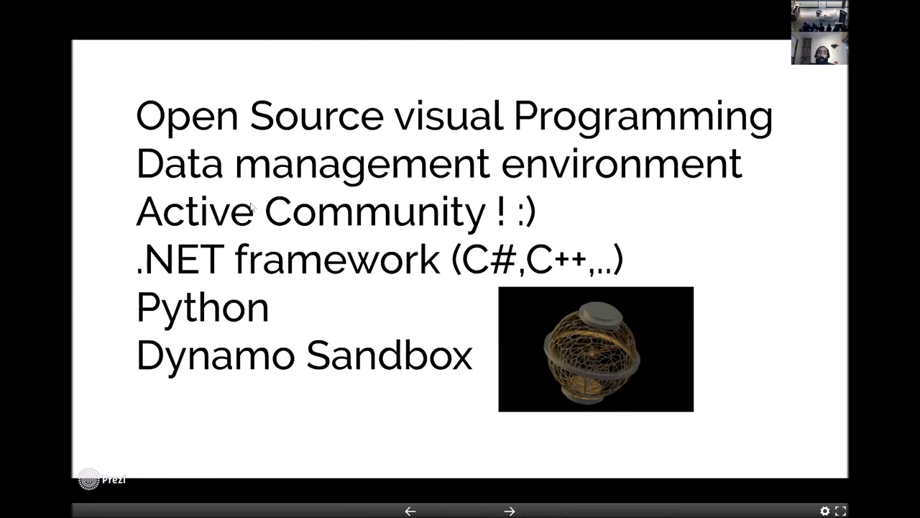
- Pass the Dynamo Solutions Examples title slide to the grid of example thumbnails
{"action": "left_click", "coordinate": [515, 509]}
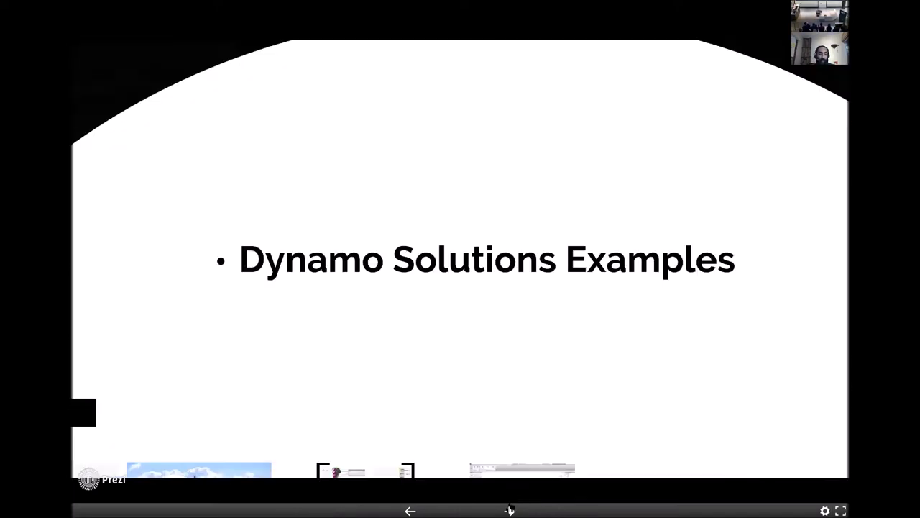
{"action": "left_click", "coordinate": [509, 509]}
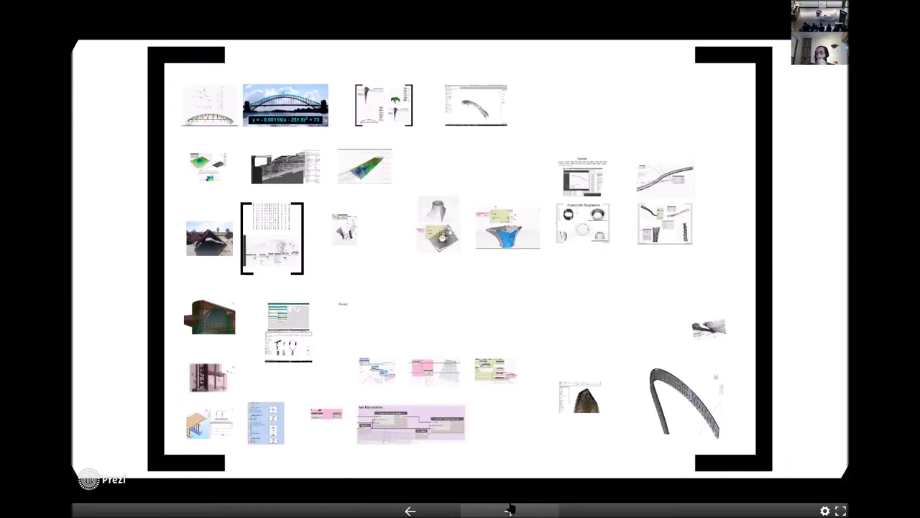
- Step through the bridge example, Sydney Harbour Bridge photo and four Dynamo graph images toward the Revit view
{"action": "left_click", "coordinate": [509, 509]}
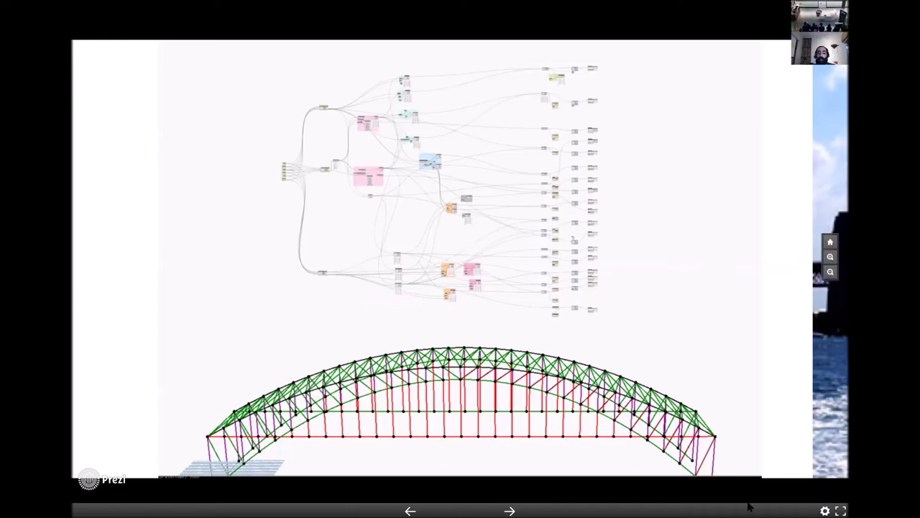
{"action": "left_click", "coordinate": [516, 508]}
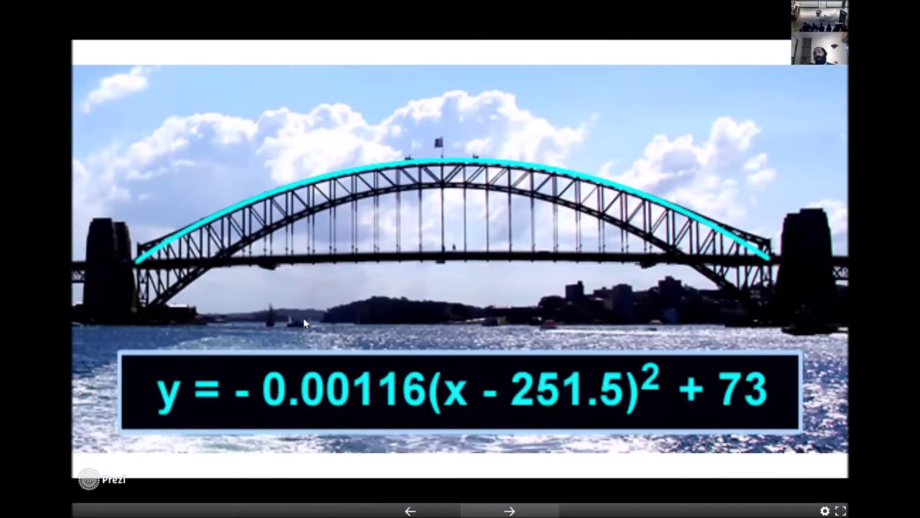
{"action": "left_click", "coordinate": [506, 510]}
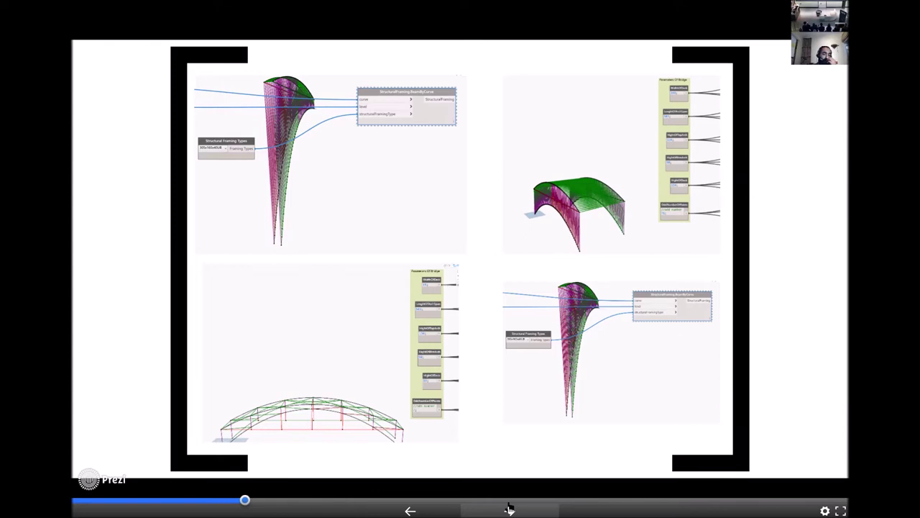
{"action": "left_click", "coordinate": [504, 509]}
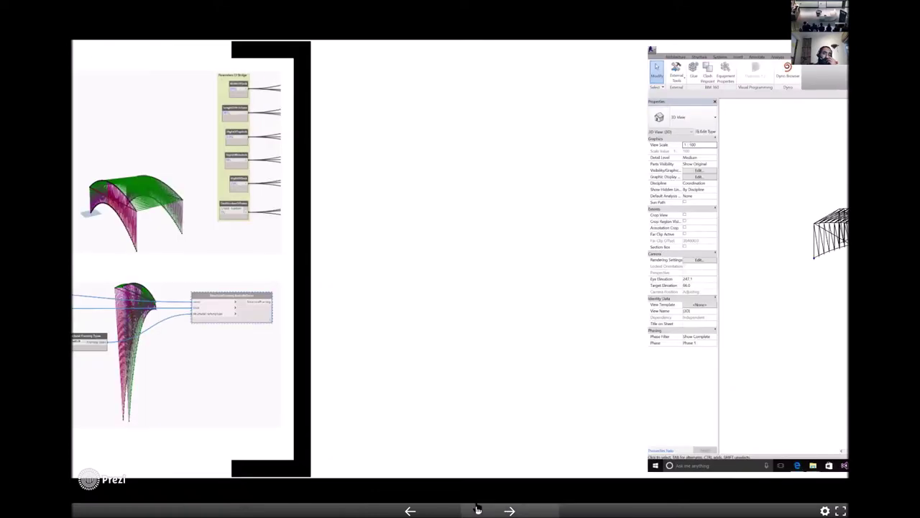
- Zoom the Revit bridge model to full frame, then continue toward the Color On Surfaces slide
{"action": "key", "text": "Right"}
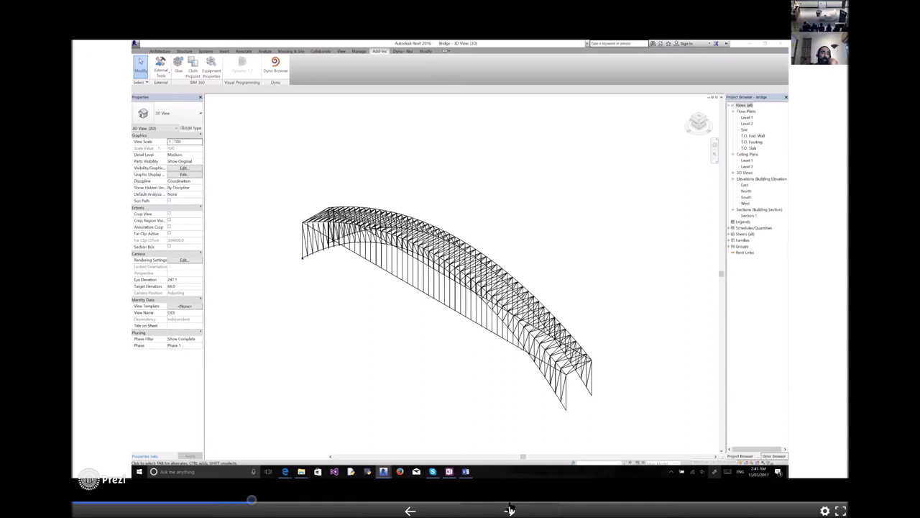
{"action": "left_click", "coordinate": [509, 510]}
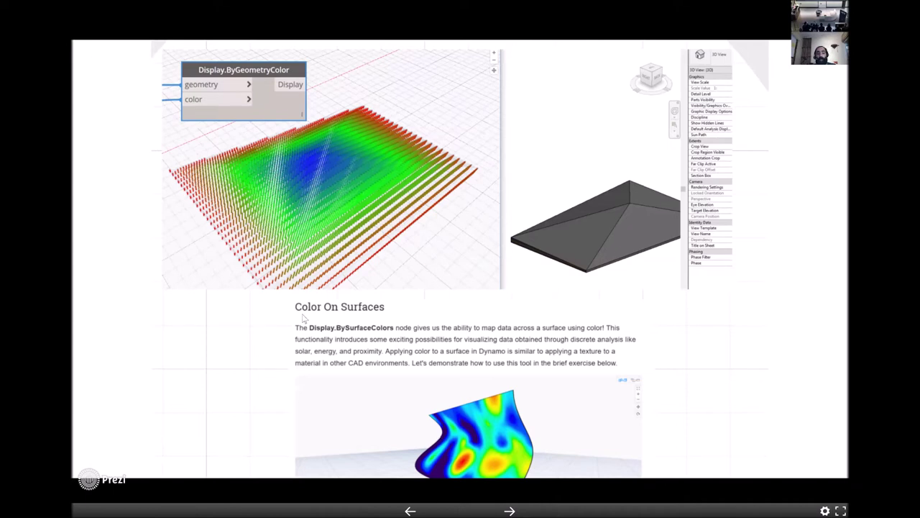
- Move from the Revit 3D bridge view to the Dynamo screenshot of colour-graded columns along the bridge
{"action": "left_click", "coordinate": [511, 509]}
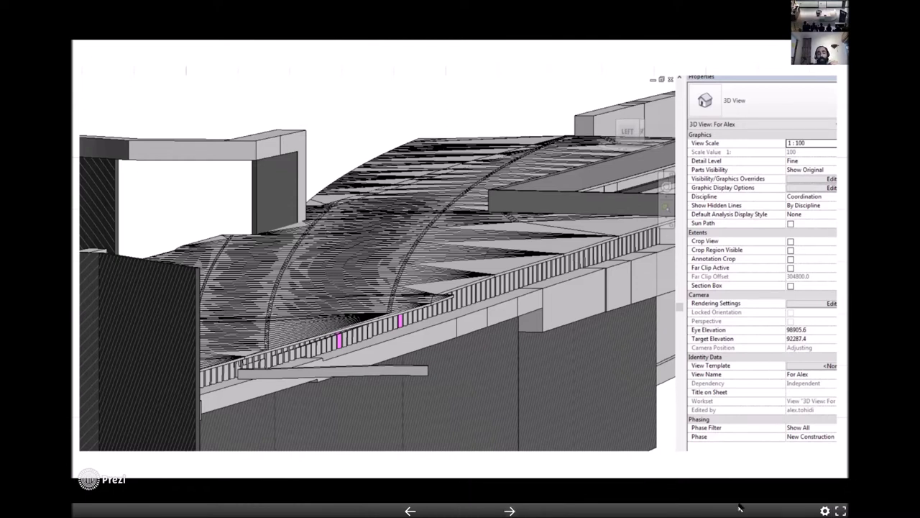
{"action": "left_click", "coordinate": [512, 509]}
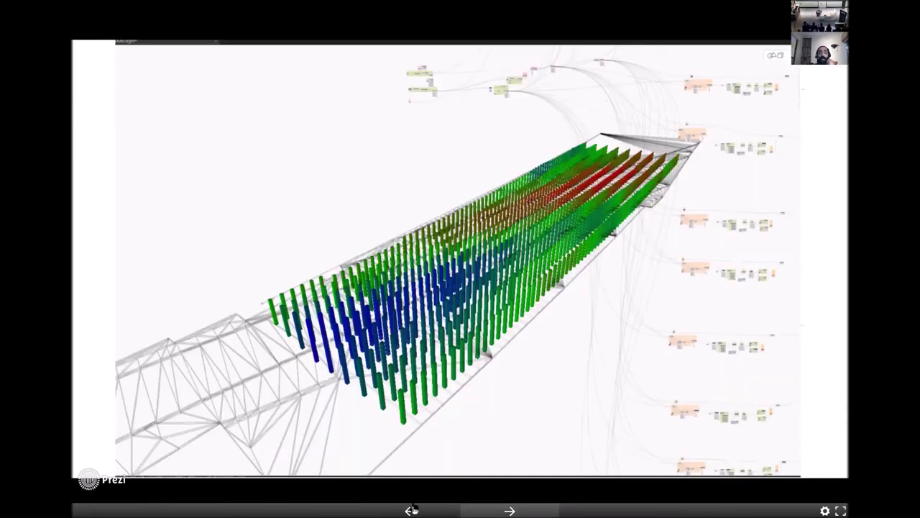
{"action": "left_click", "coordinate": [411, 509]}
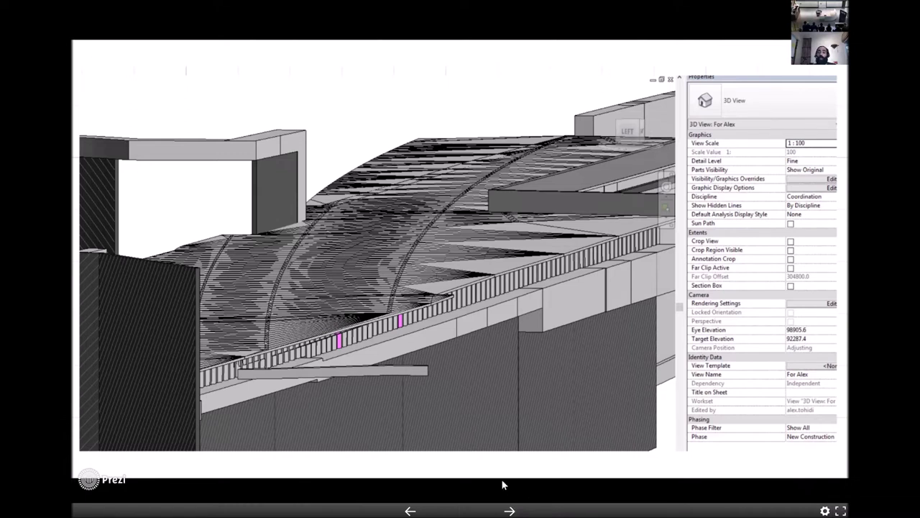
{"action": "key", "text": "Right"}
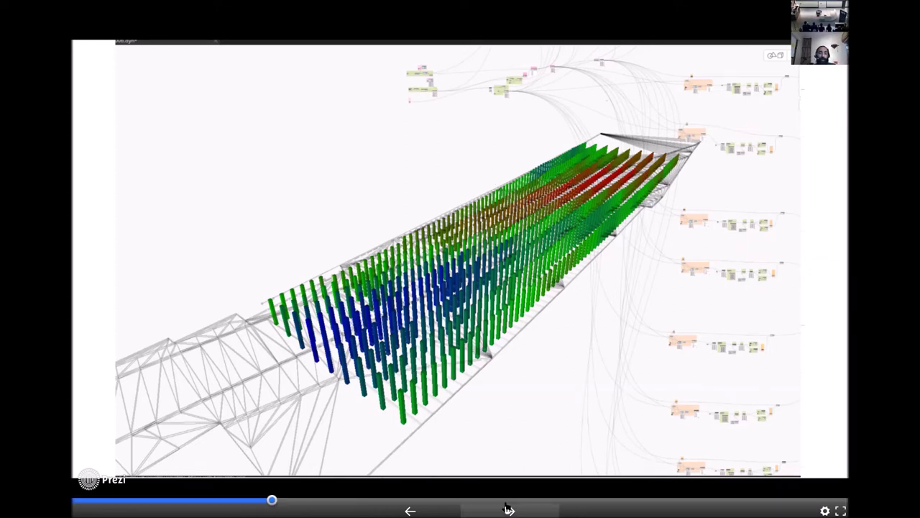
- Step past the columns video and slide overview to the full-screen red steel formwork photo
{"action": "left_click", "coordinate": [507, 510]}
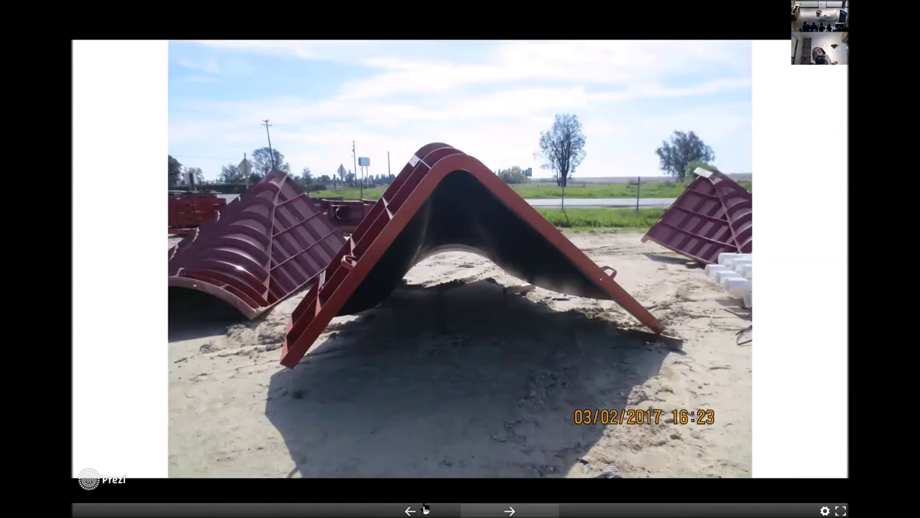
{"action": "left_click", "coordinate": [425, 509]}
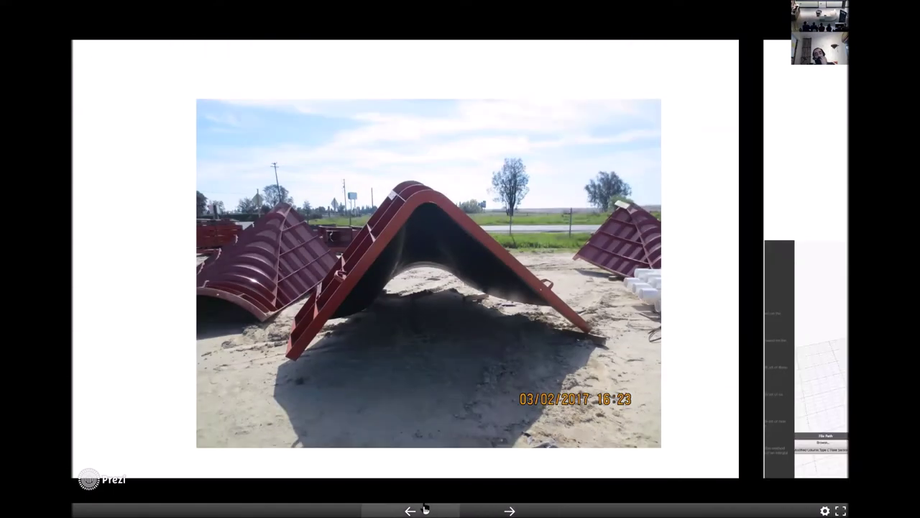
{"action": "left_click", "coordinate": [507, 510]}
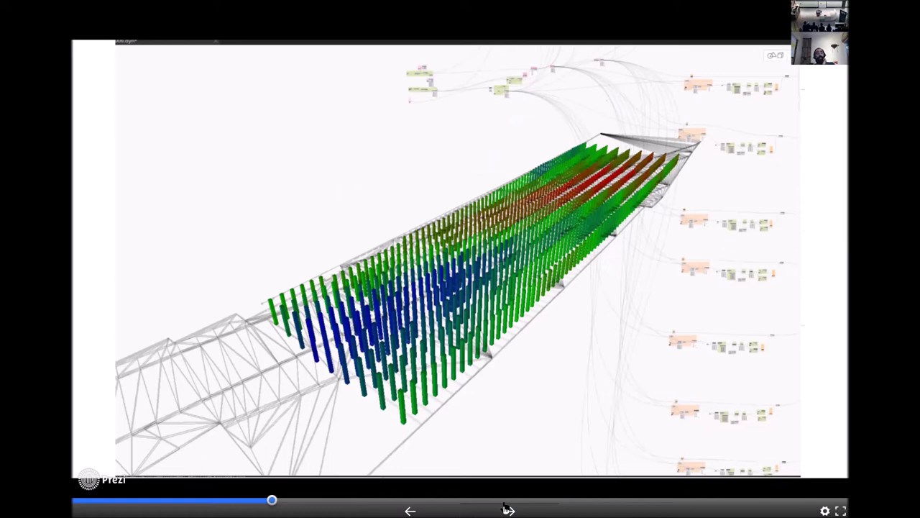
{"action": "left_click", "coordinate": [507, 510]}
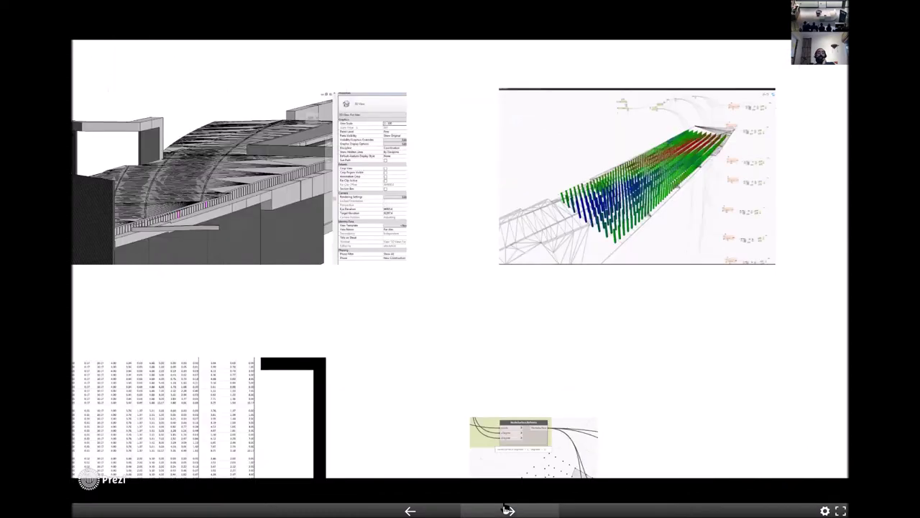
{"action": "left_click", "coordinate": [506, 509]}
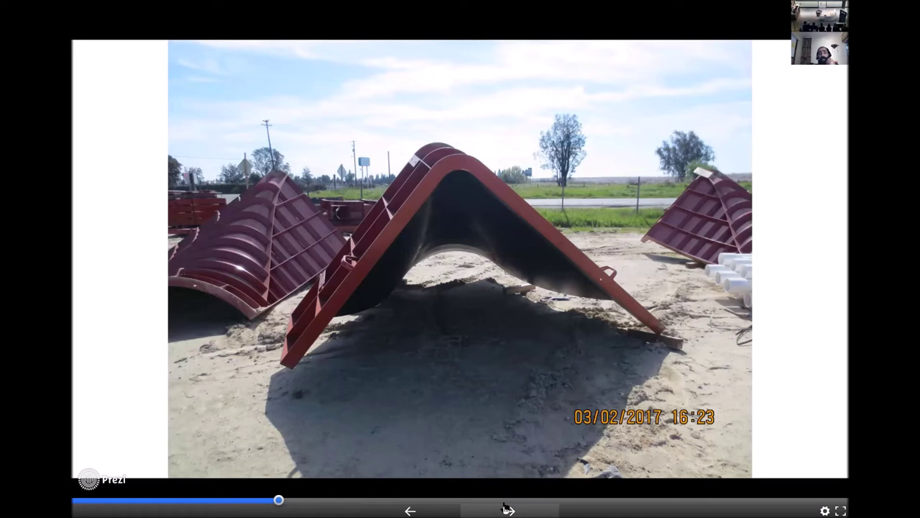
- Zoom out from the formwork photo and into the flare-section data table full-screen
{"action": "left_click", "coordinate": [502, 507]}
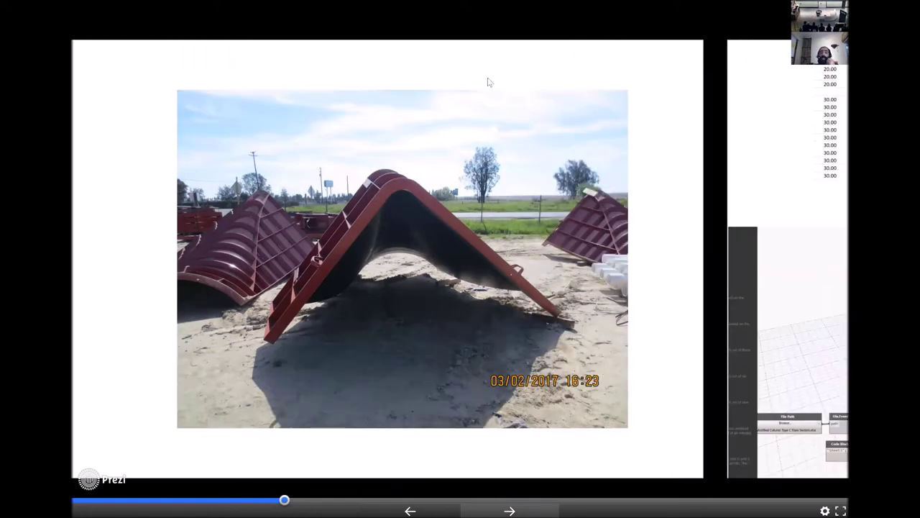
{"action": "key", "text": "Right"}
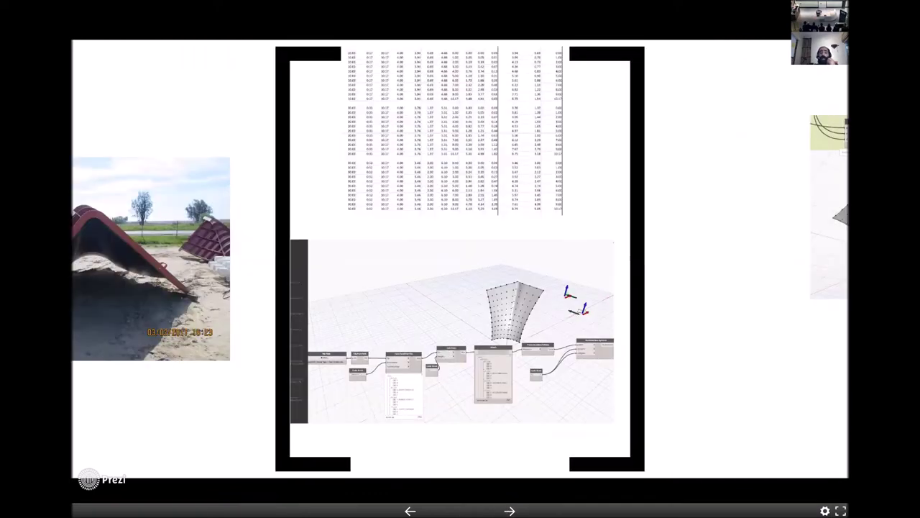
{"action": "key", "text": "Right"}
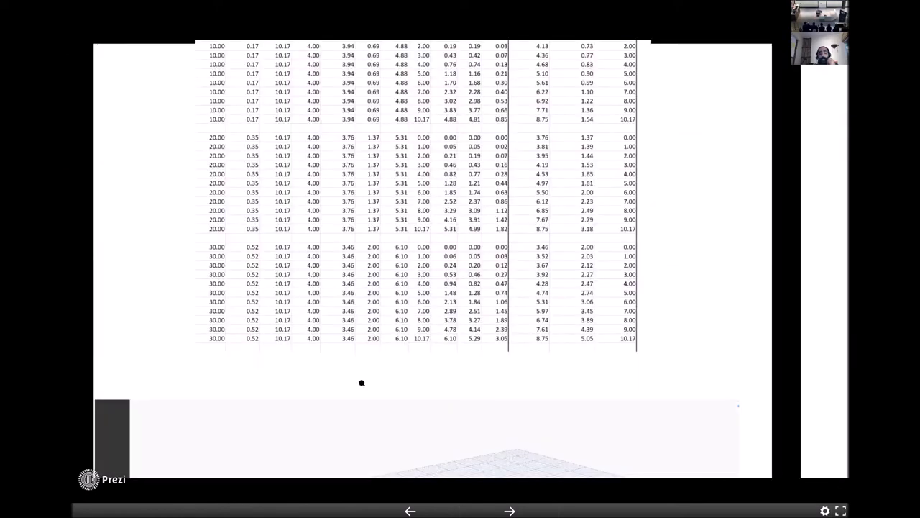
{"action": "key", "text": "Right"}
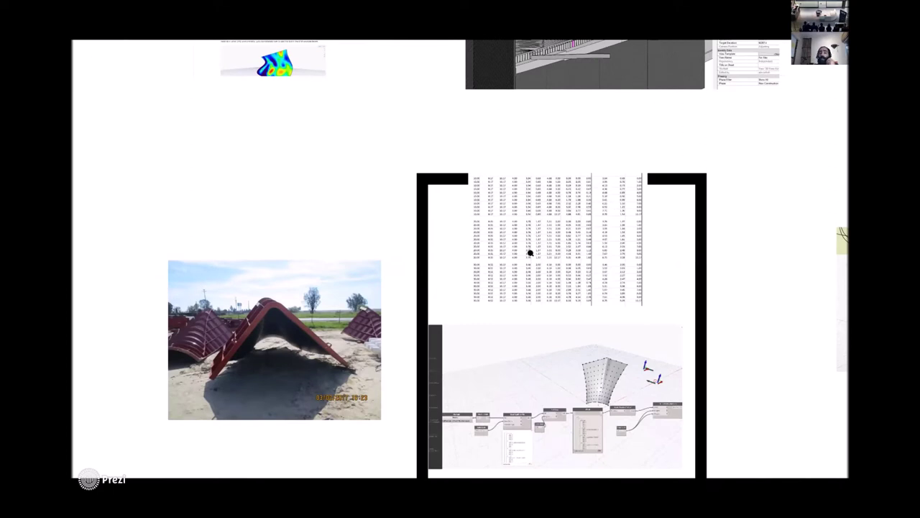
{"action": "left_click", "coordinate": [530, 253]}
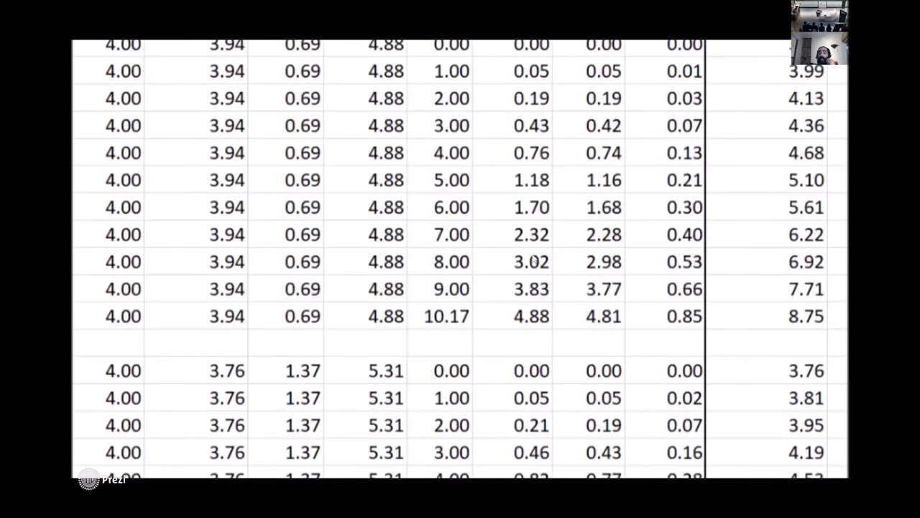
- Zoom back out across the canvas and into the Excel.ReadFromFile Dynamo graph close-up
{"action": "key", "text": "Right"}
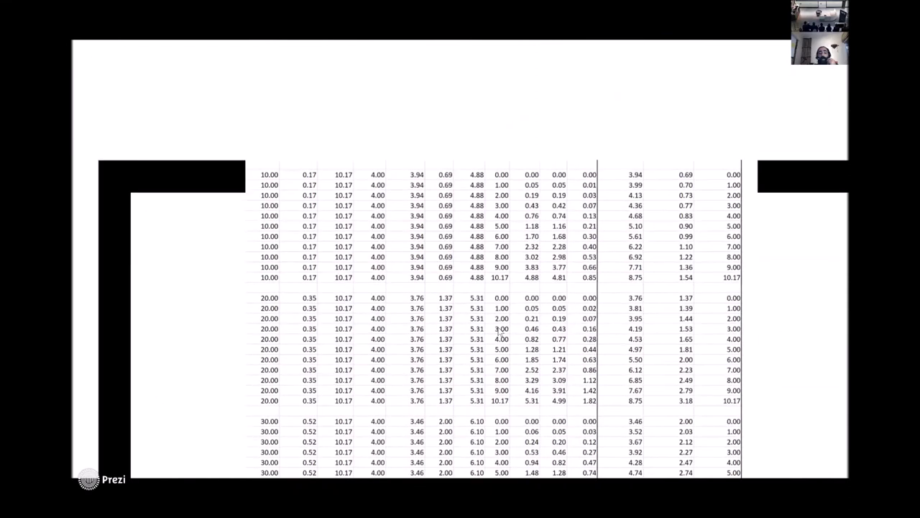
{"action": "key", "text": "Right"}
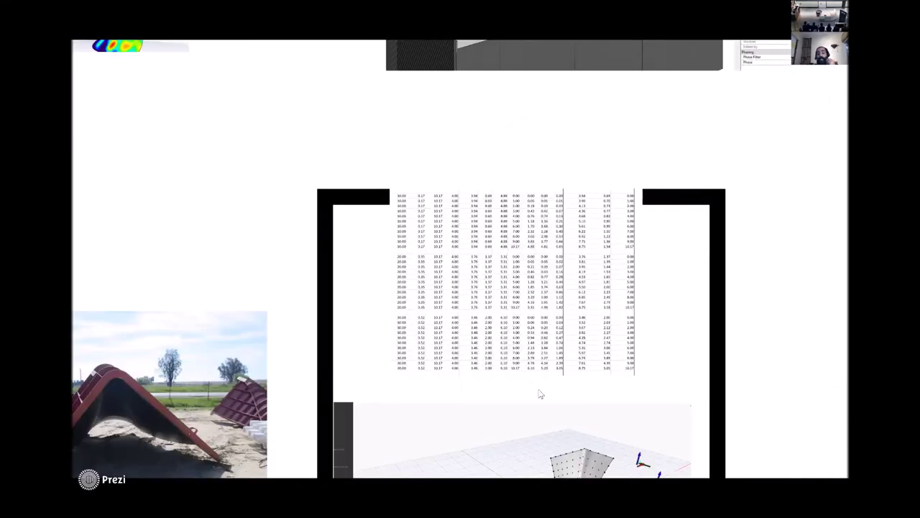
{"action": "key", "text": "Right"}
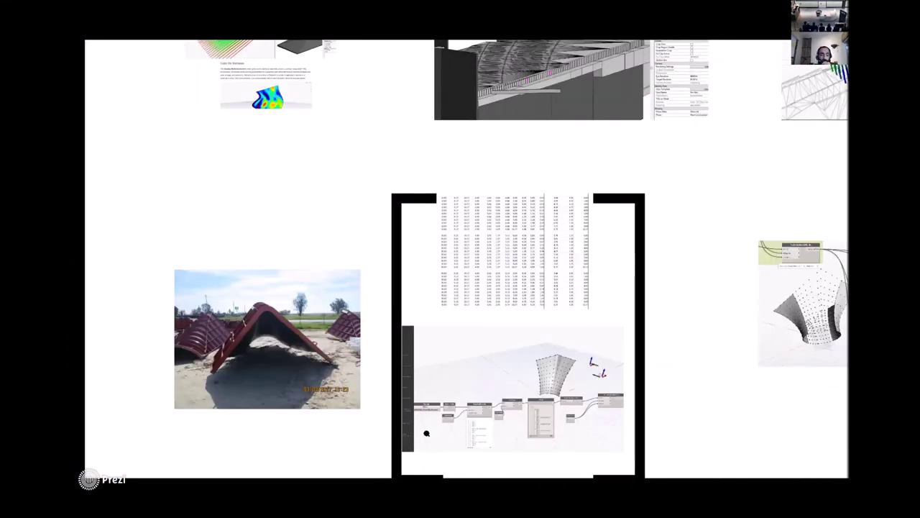
{"action": "key", "text": "Right"}
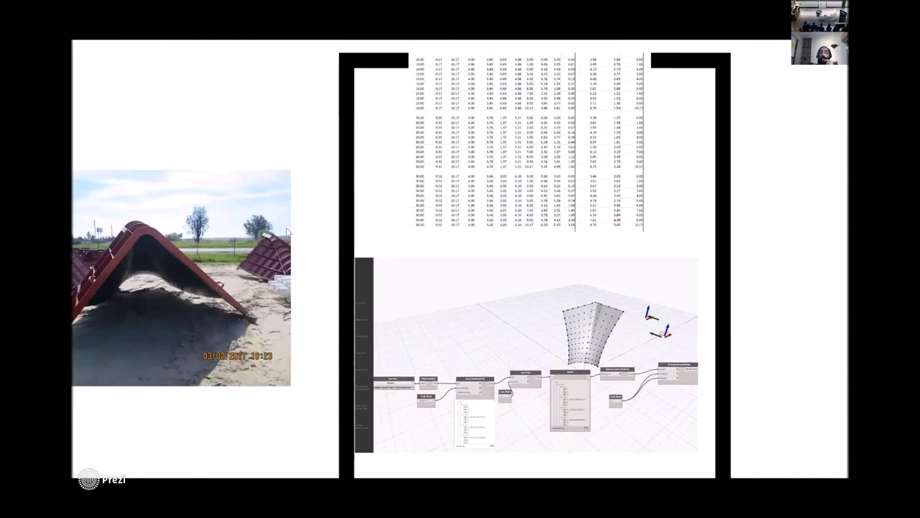
{"action": "key", "text": "Right"}
- Step from the Excel.ReadFromFile close-up back out to the whole precast panel slide
{"action": "key", "text": "Right"}
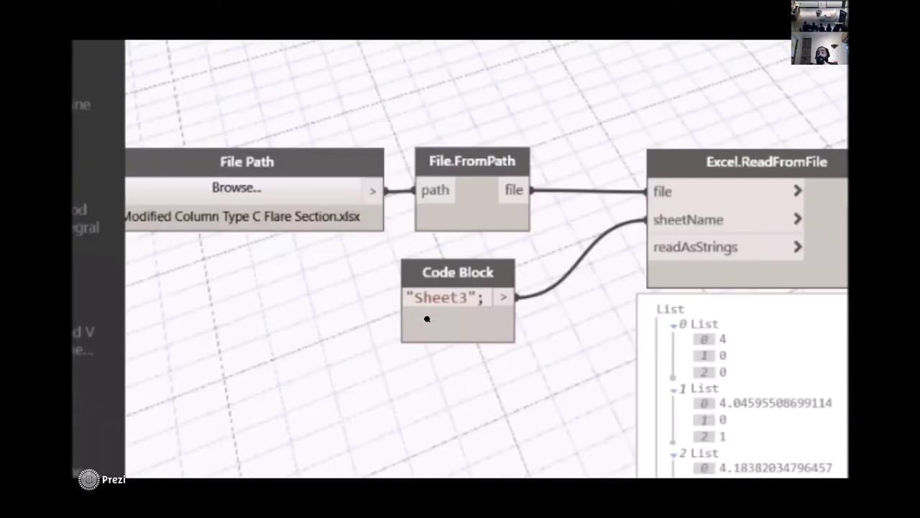
{"action": "key", "text": "Right"}
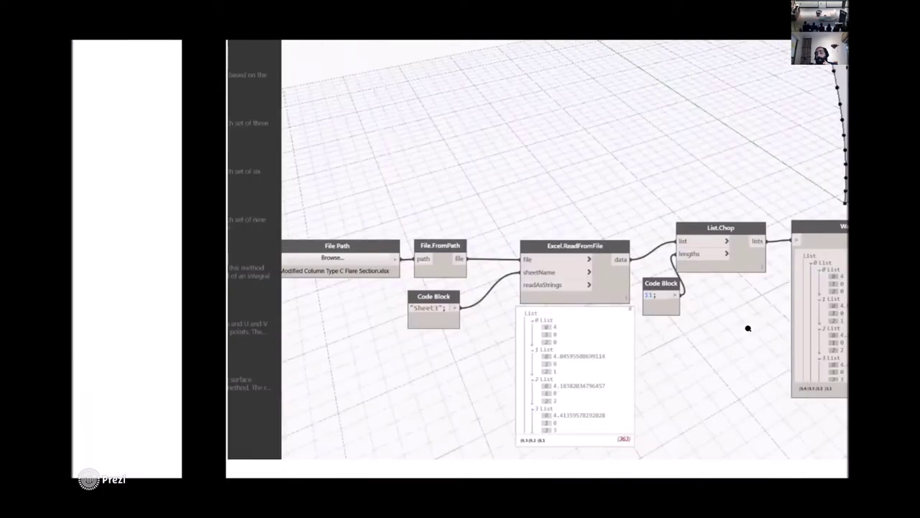
{"action": "key", "text": "Right"}
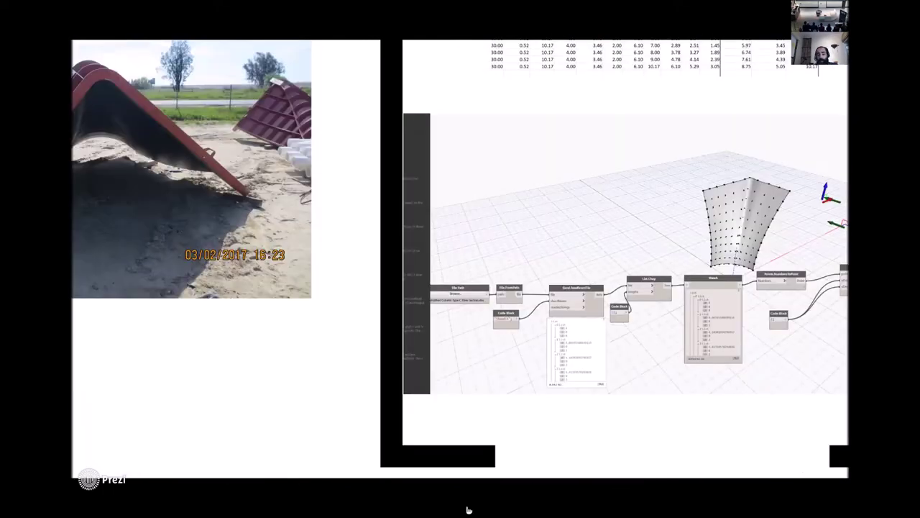
{"action": "key", "text": "Right"}
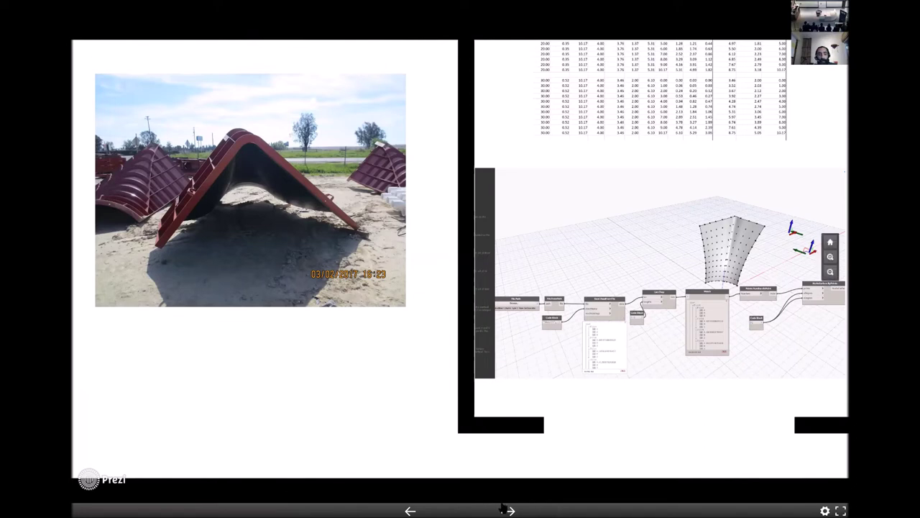
{"action": "mouse_move", "coordinate": [509, 510]}
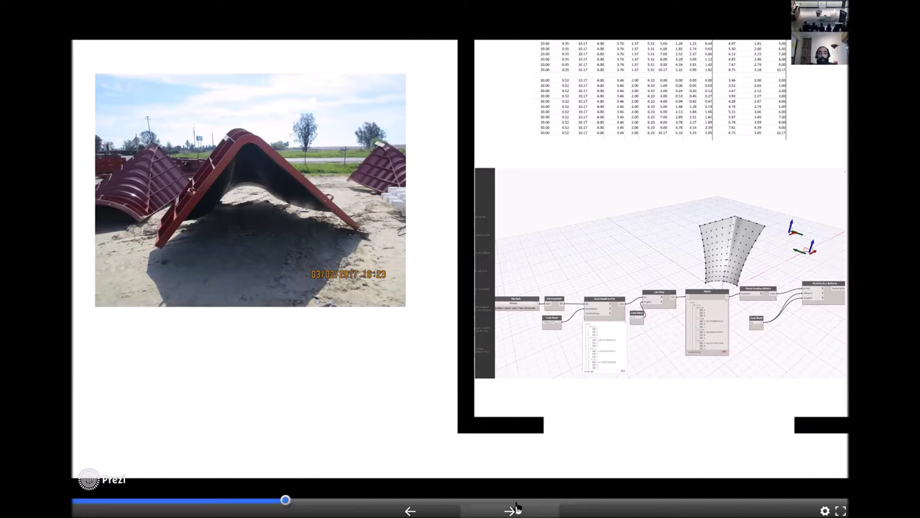
- Advance through the NurbsSurface graph close-up to the zoomed vase-shaped surface render
{"action": "left_click", "coordinate": [517, 509]}
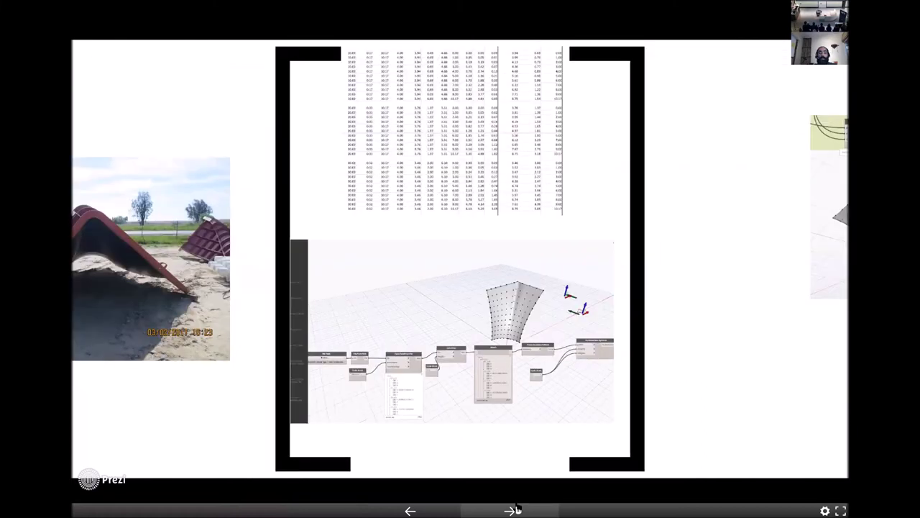
{"action": "left_click", "coordinate": [517, 509]}
{"action": "left_click", "coordinate": [517, 508]}
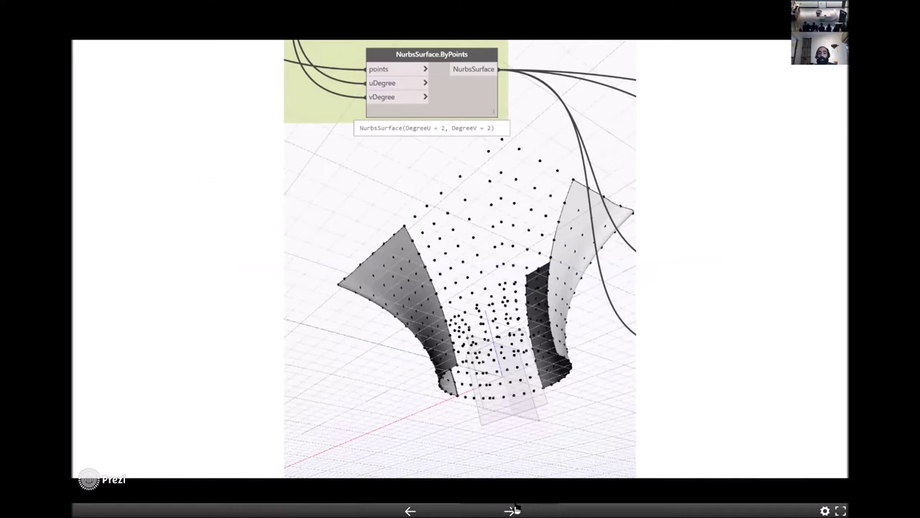
{"action": "left_click", "coordinate": [516, 509]}
{"action": "left_click", "coordinate": [515, 509]}
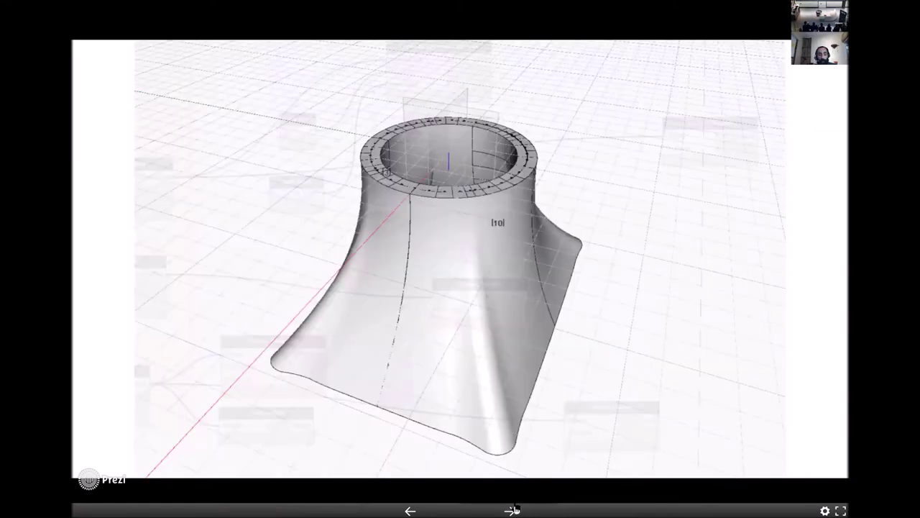
- Continue past the top view and panelised surface model to the Tunnel slide
{"action": "left_click", "coordinate": [515, 509]}
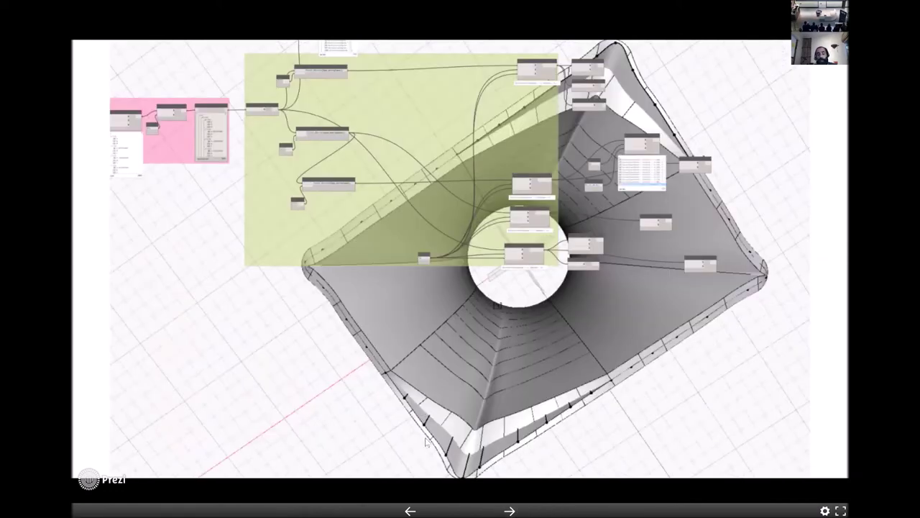
{"action": "left_click", "coordinate": [505, 509]}
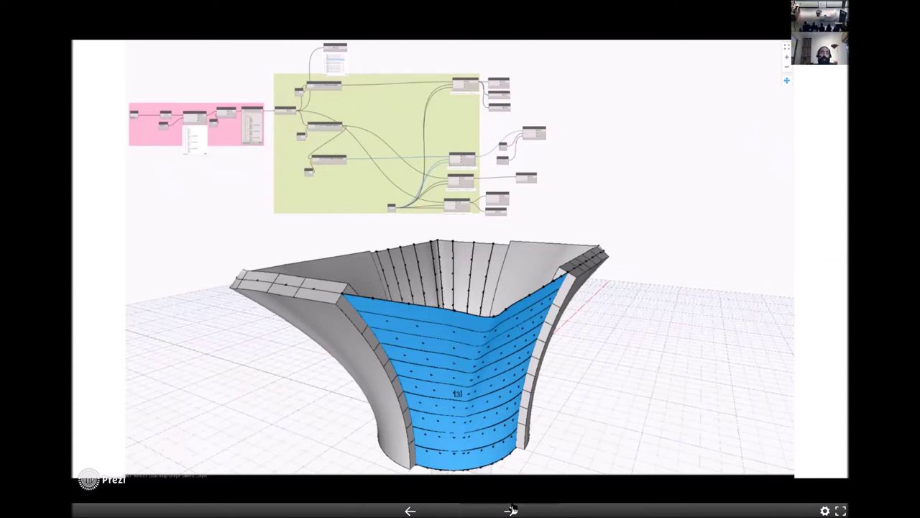
{"action": "left_click", "coordinate": [512, 509]}
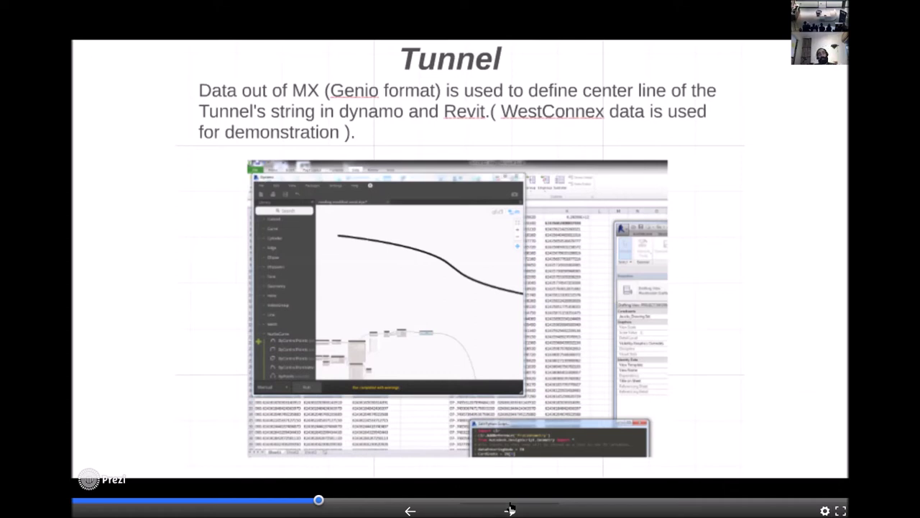
- Advance from the Tunnel MX data slide toward the Concrete Segments slide
{"action": "left_click", "coordinate": [509, 509]}
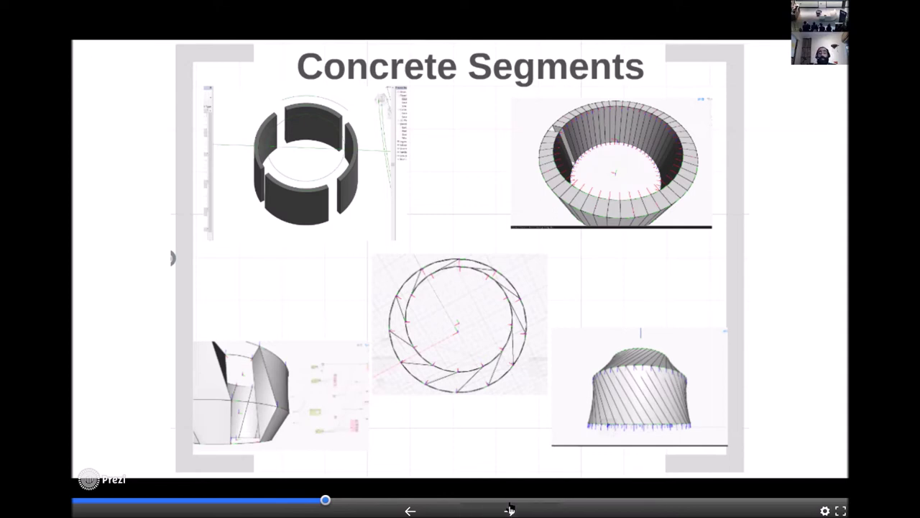
- Advance through the tunnel node graph to the tunnel wireframe model collage
{"action": "left_click", "coordinate": [509, 509]}
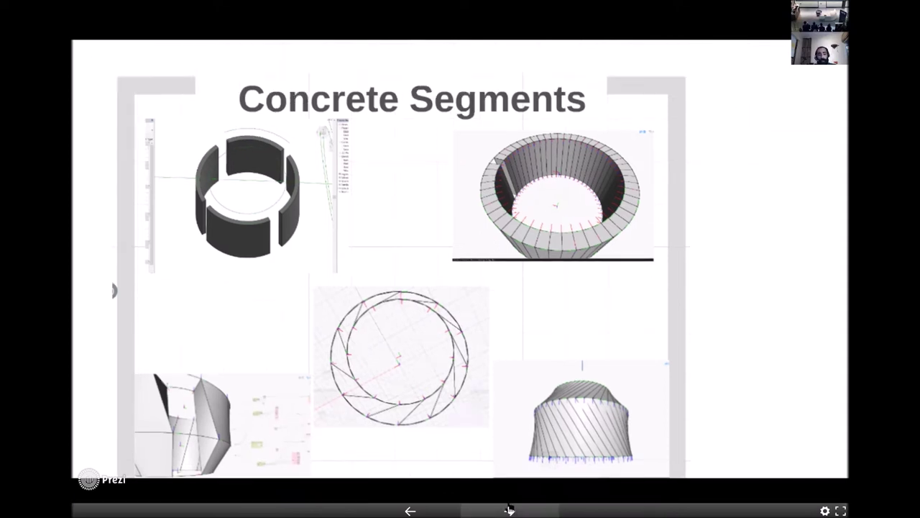
{"action": "left_click", "coordinate": [509, 509]}
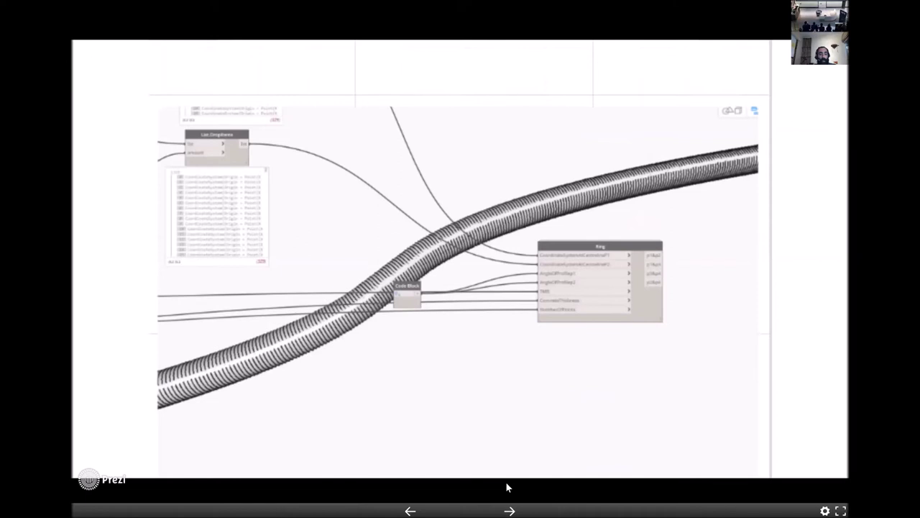
{"action": "key", "text": "Right"}
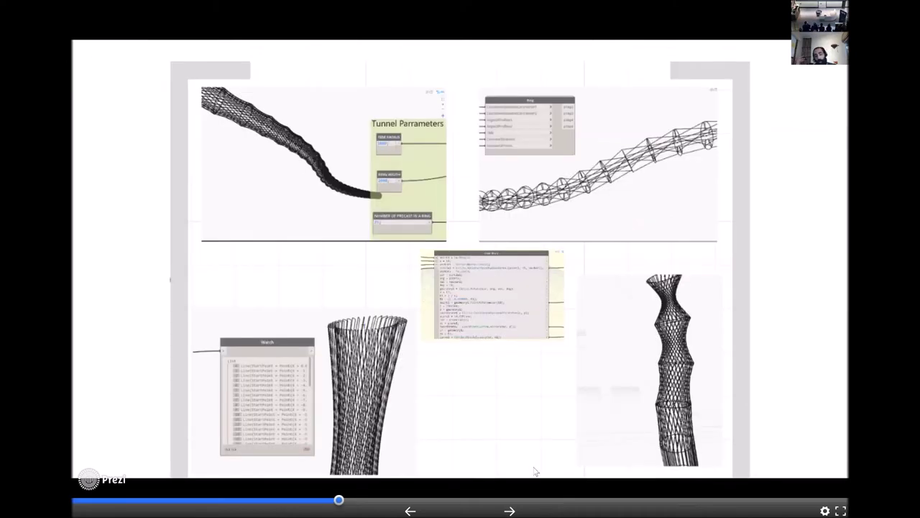
- Zoom into the Code Block script, then back out to the tunnel parameters overview
{"action": "left_click", "coordinate": [498, 279]}
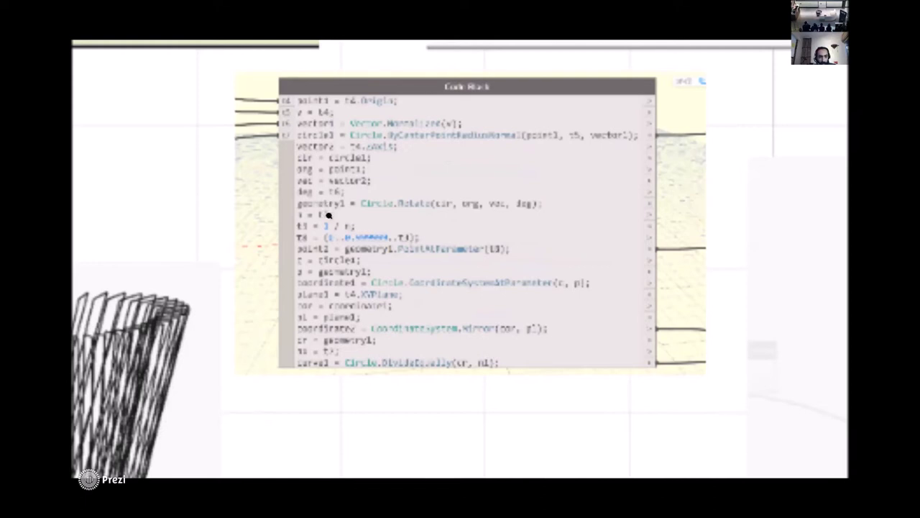
{"action": "key", "text": "Right"}
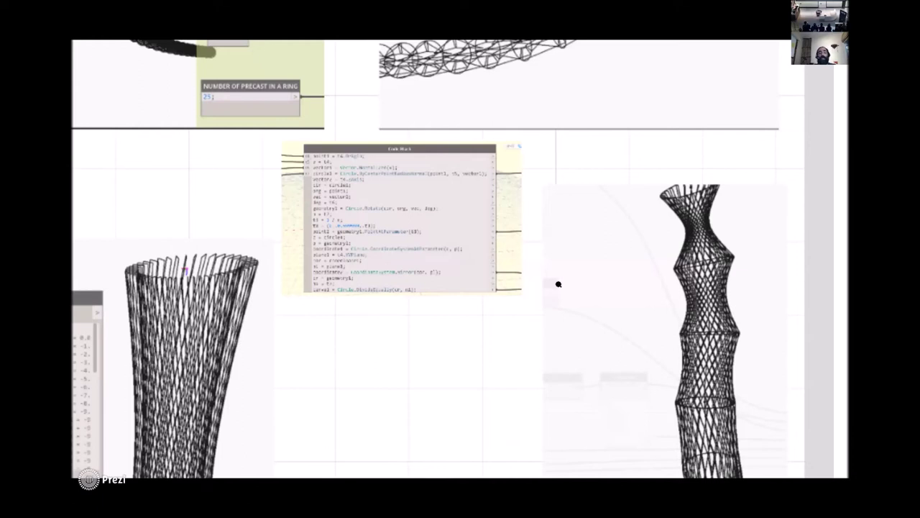
{"action": "key", "text": "Right"}
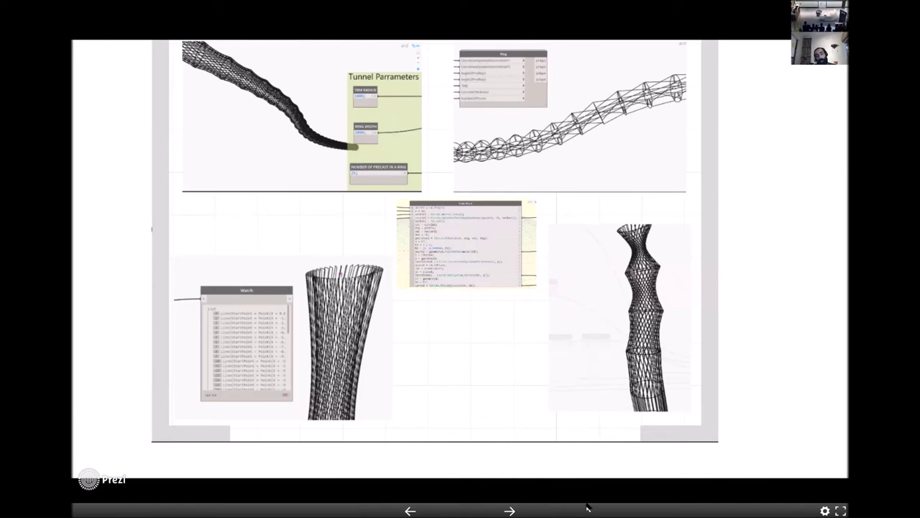
{"action": "mouse_move", "coordinate": [522, 509]}
{"action": "mouse_move", "coordinate": [558, 284]}
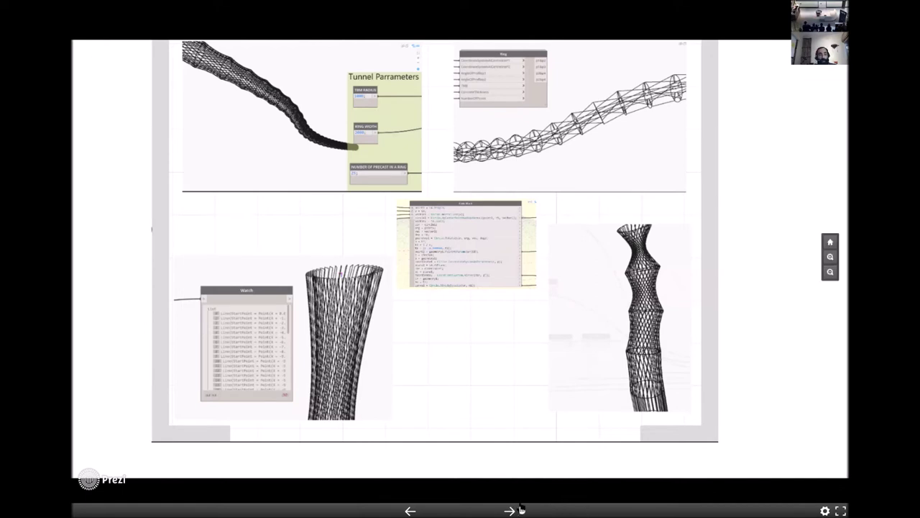
{"action": "left_click", "coordinate": [531, 507]}
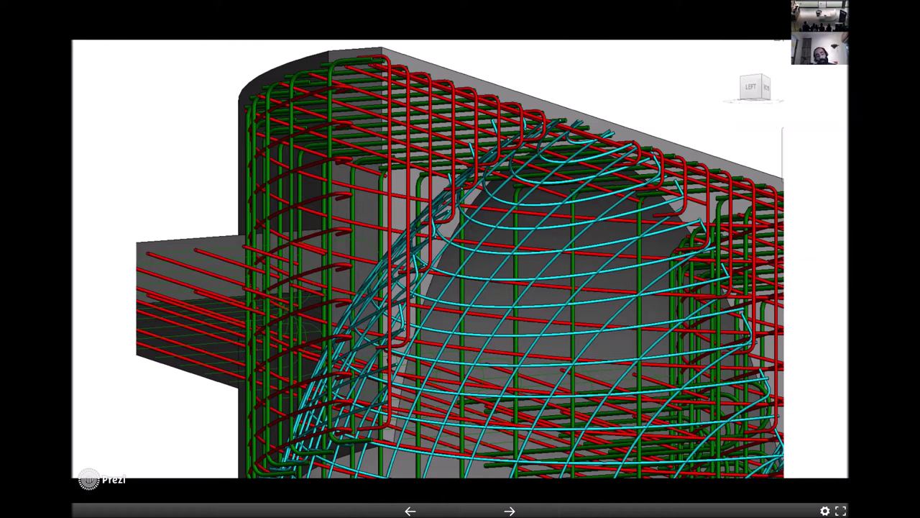
- View the stair-core tower model, then advance to the Revit bridge 3D and section views
{"action": "left_click", "coordinate": [509, 509]}
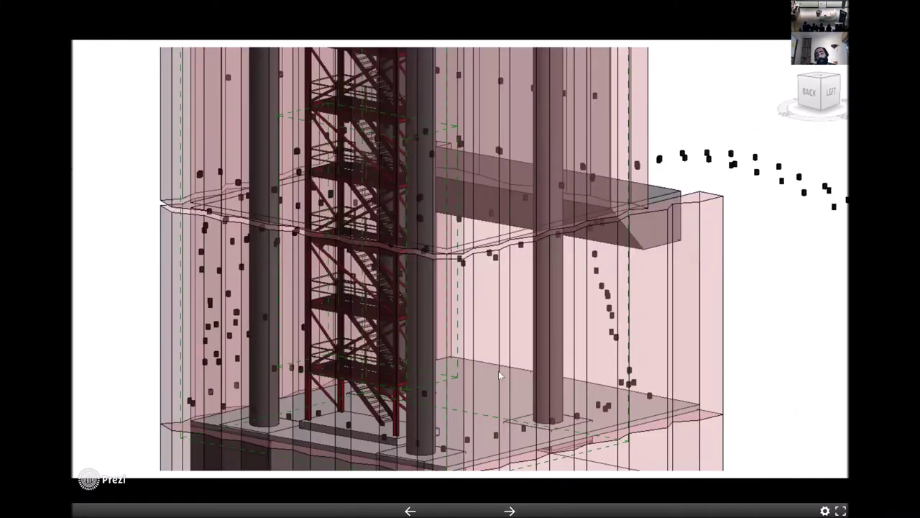
{"action": "key", "text": "Right"}
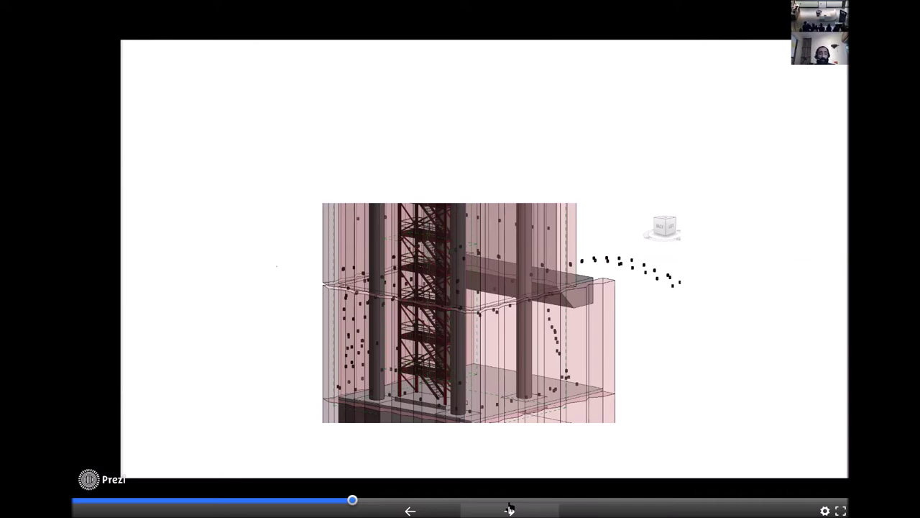
{"action": "left_click", "coordinate": [509, 509]}
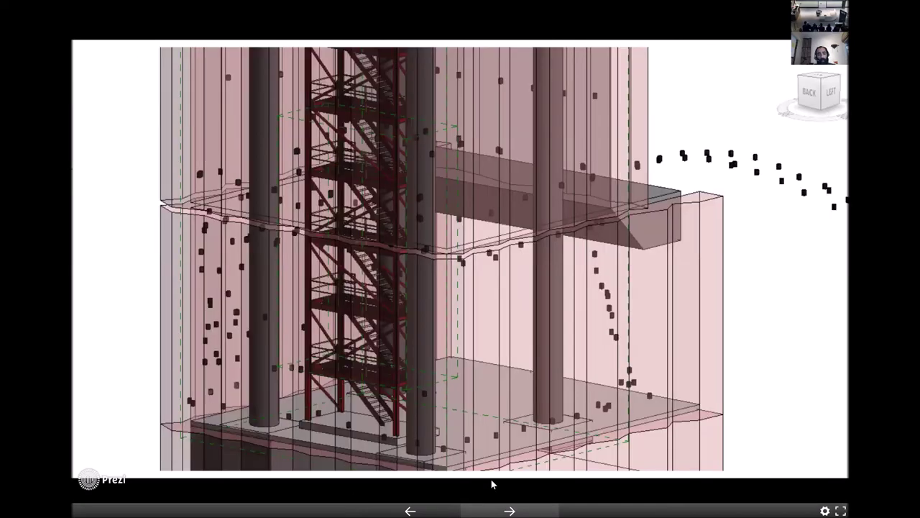
{"action": "key", "text": "Right"}
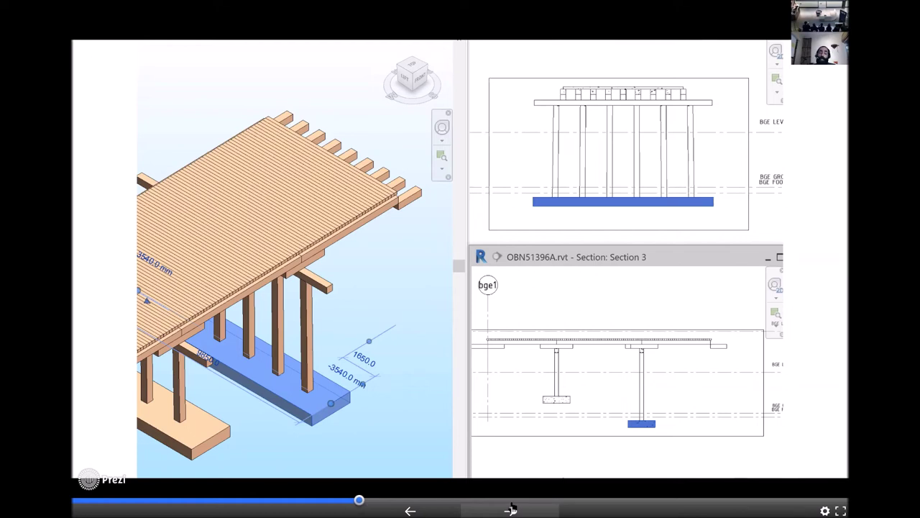
- Advance to the Excel table of deck, parapet, girder and bearing dimensions
{"action": "left_click", "coordinate": [511, 509]}
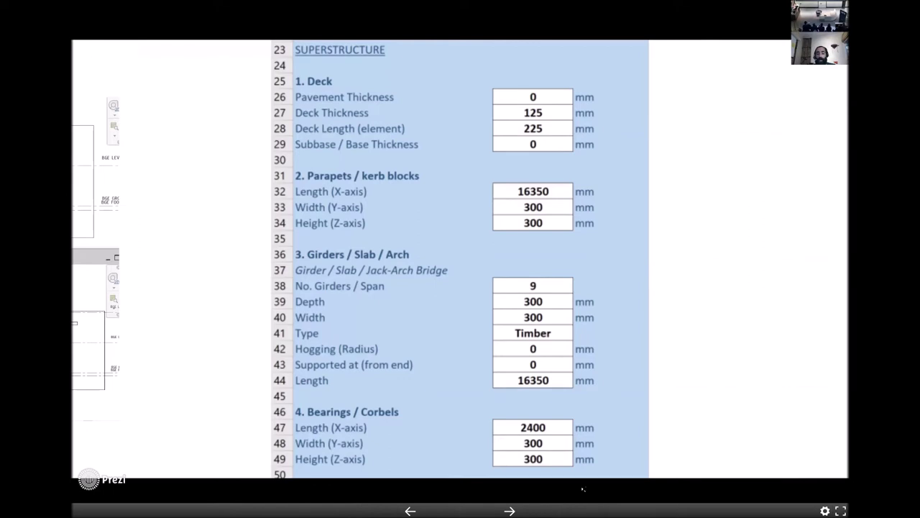
- Step through Reading Excel file, corbel nodes and corbel points to the pier and abutment points
{"action": "left_click", "coordinate": [508, 510]}
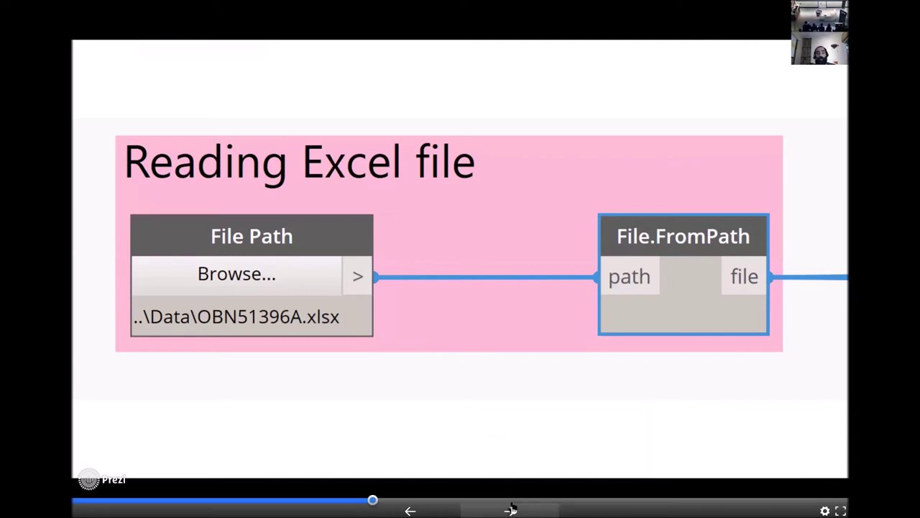
{"action": "left_click", "coordinate": [511, 509]}
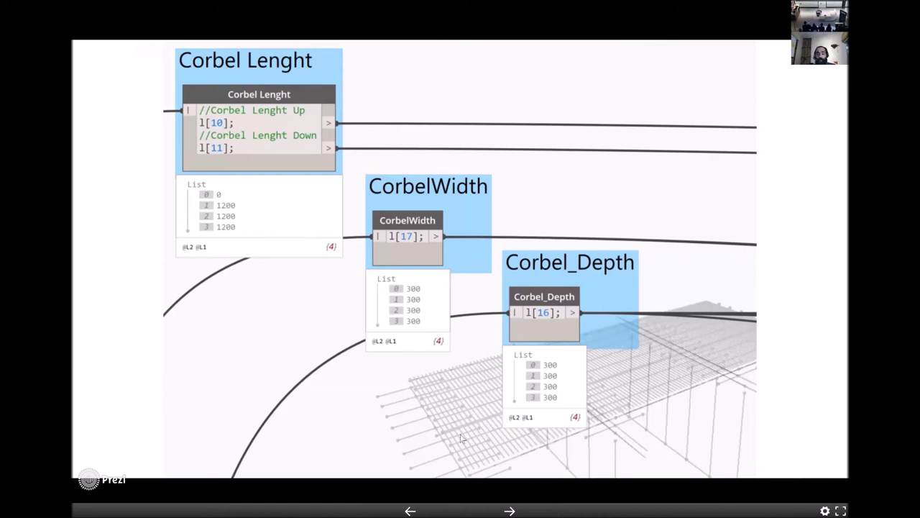
{"action": "left_click", "coordinate": [512, 510]}
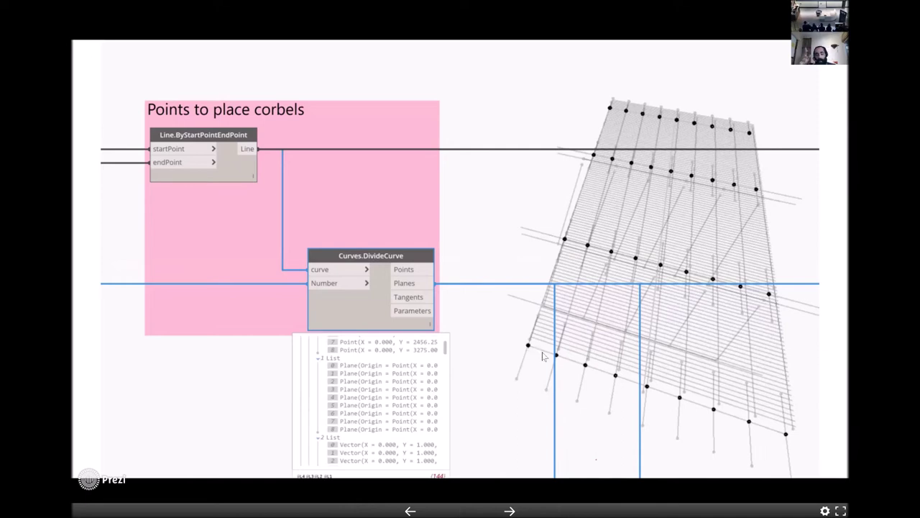
{"action": "left_click", "coordinate": [511, 509]}
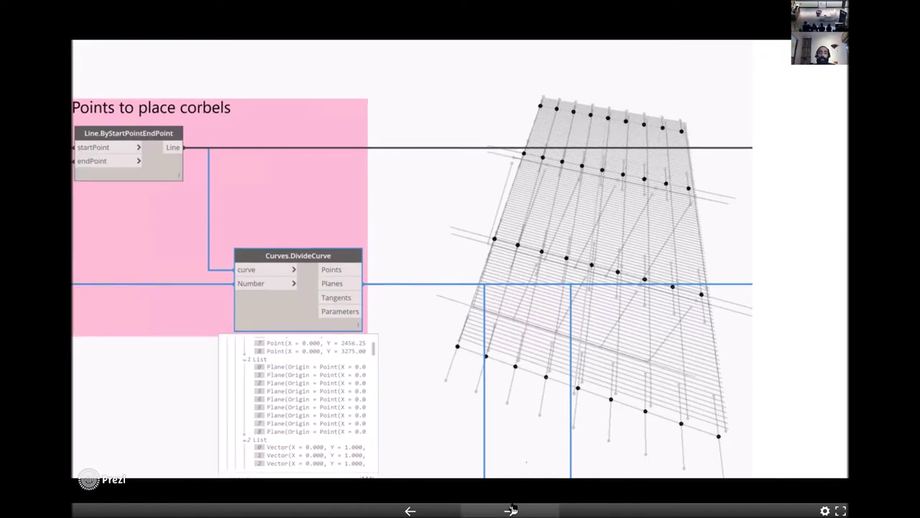
{"action": "left_click", "coordinate": [511, 509]}
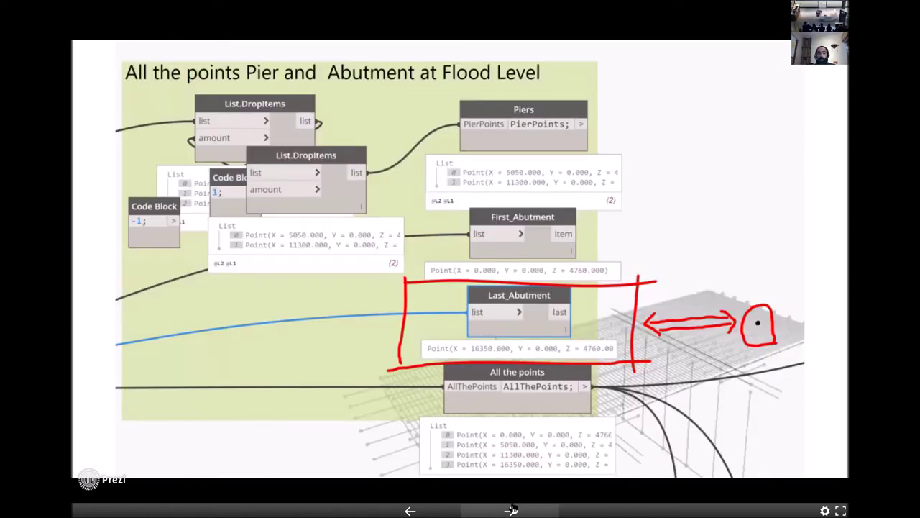
- Advance past the Set Parameters Depth/Width step toward the Revit curved tower view
{"action": "left_click", "coordinate": [511, 509]}
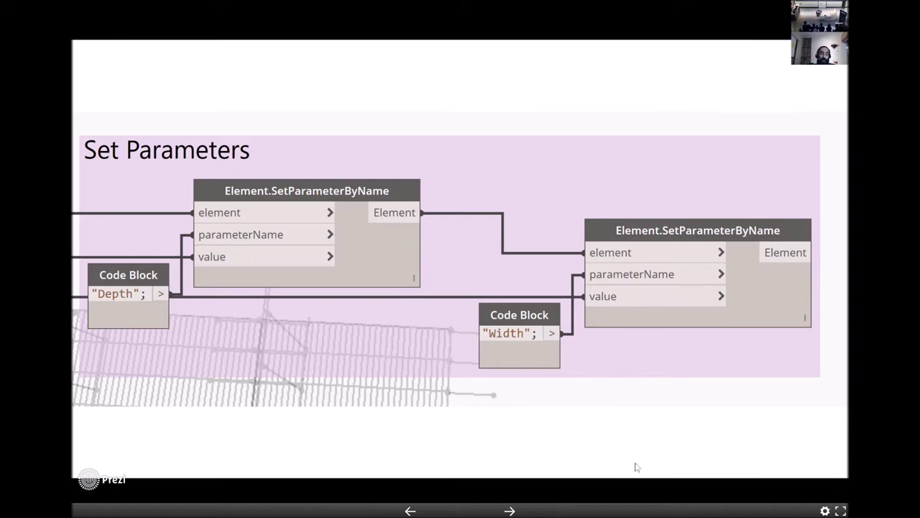
{"action": "left_click", "coordinate": [509, 510]}
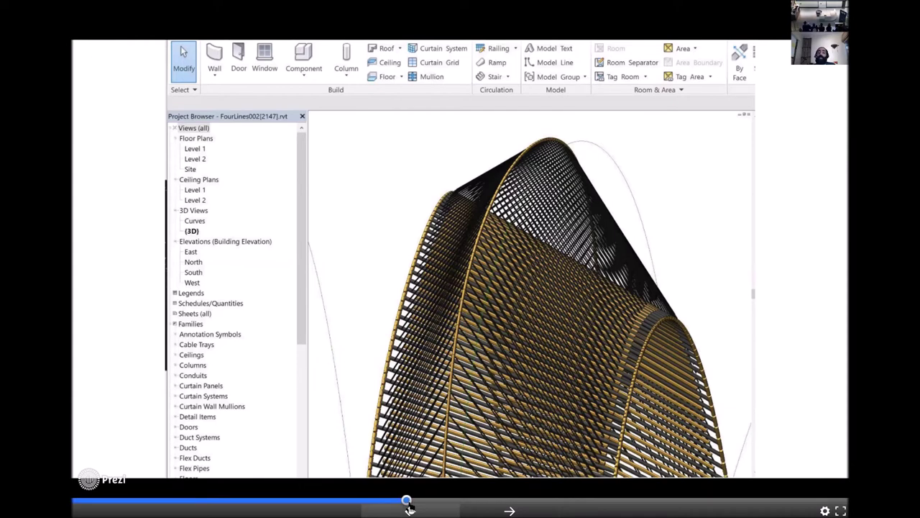
- Revisit the Set Parameters diagram, then advance toward the precast arch panel view
{"action": "left_click", "coordinate": [410, 509]}
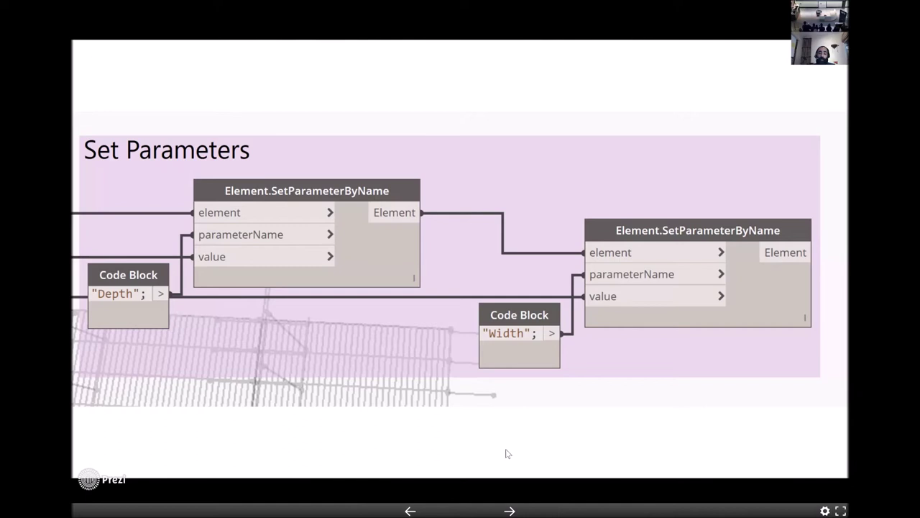
{"action": "left_click", "coordinate": [509, 510]}
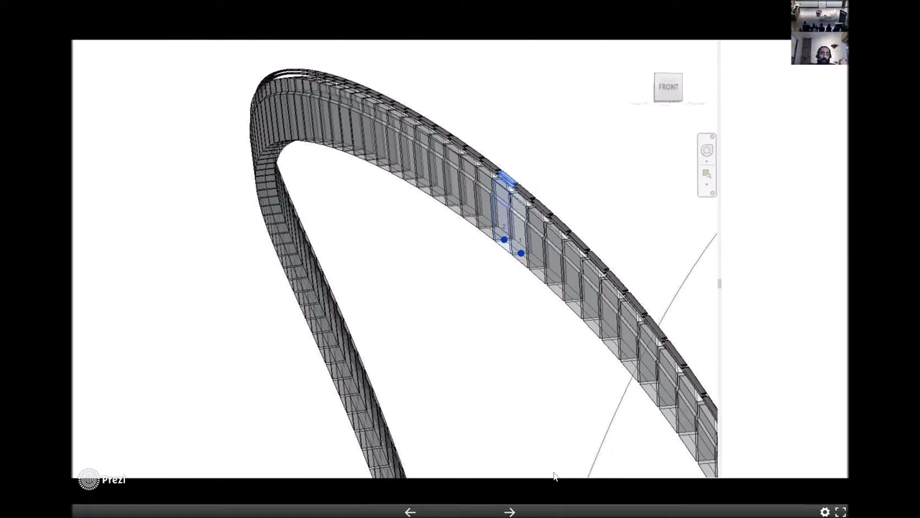
- Pass the precast panel cutting example to reach the System Design vs Project Specific slide
{"action": "left_click", "coordinate": [510, 509]}
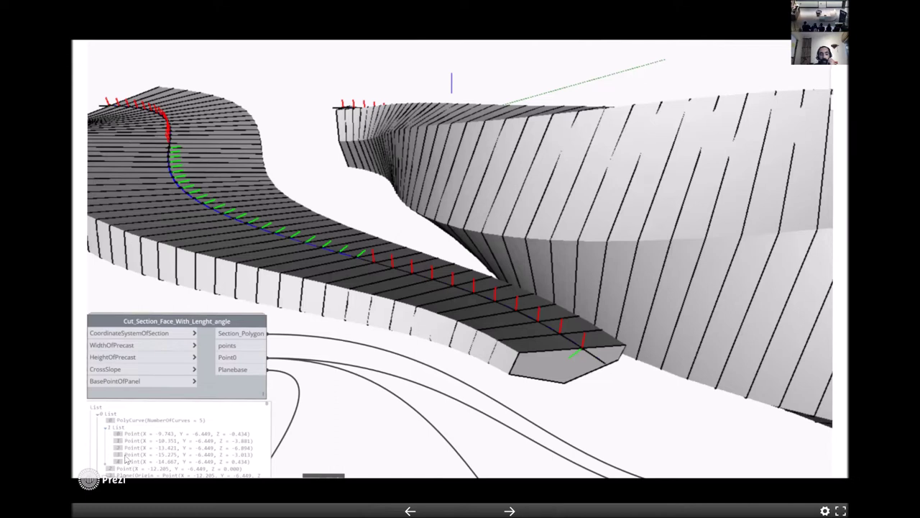
{"action": "mouse_move", "coordinate": [507, 508]}
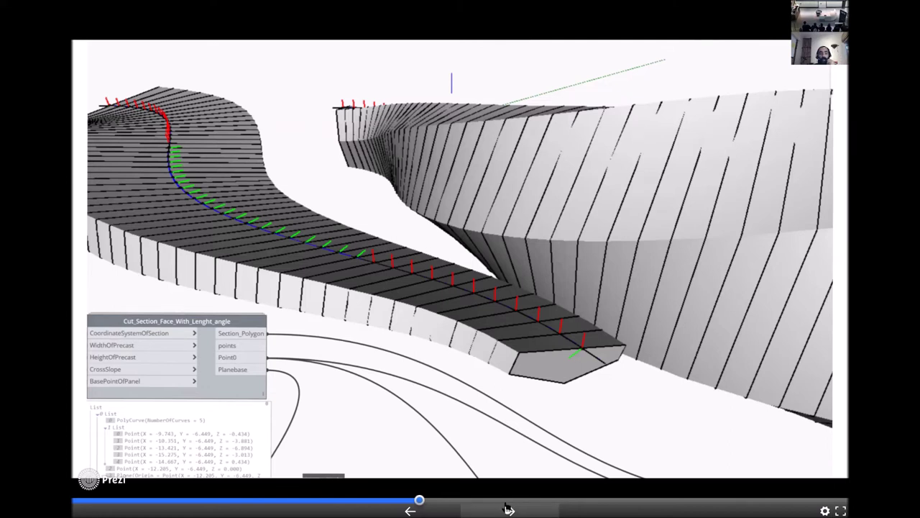
{"action": "left_click", "coordinate": [507, 510]}
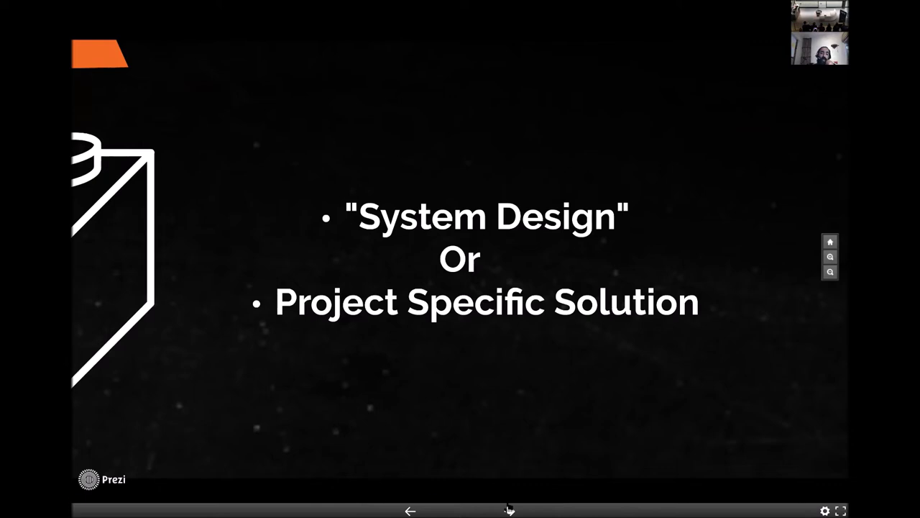
- Advance past the System Design title to the 'Requirement Gathering' slide with the vase render
{"action": "left_click", "coordinate": [509, 509]}
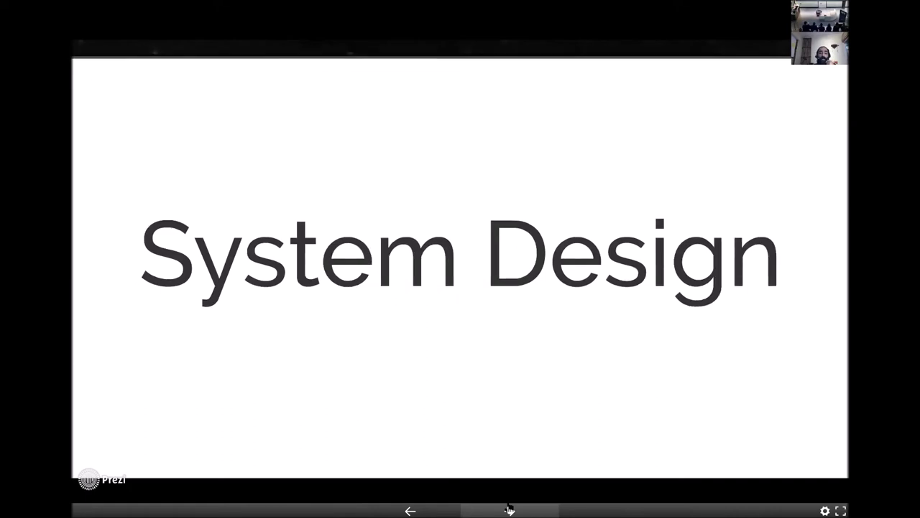
{"action": "left_click", "coordinate": [510, 509]}
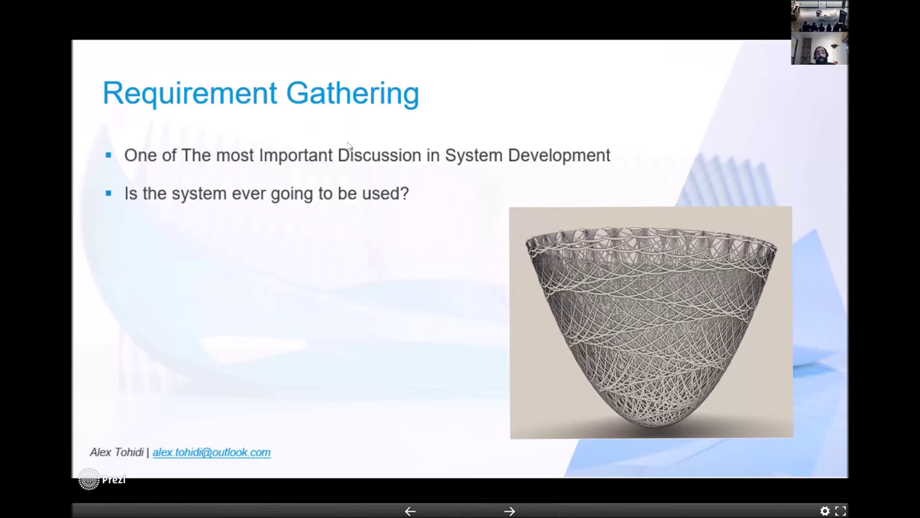
{"action": "mouse_move", "coordinate": [461, 266]}
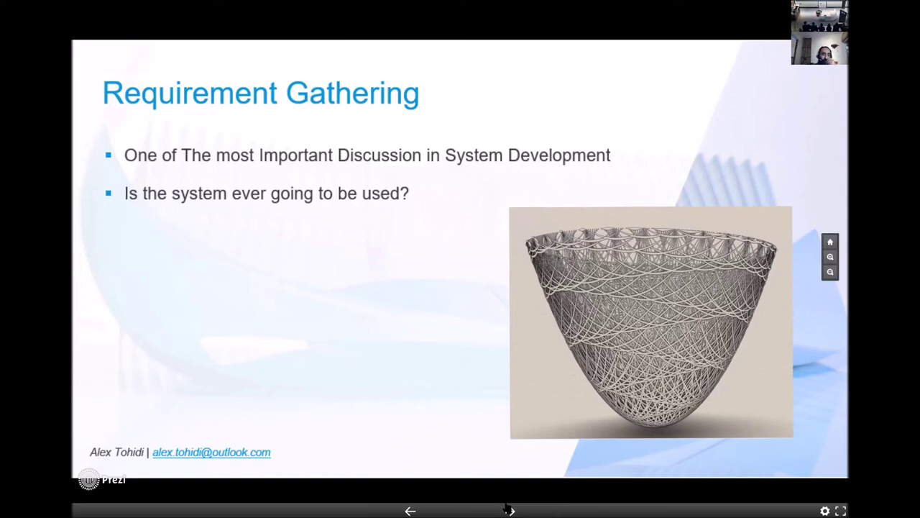
- Step through the Python load plot to the Dynamo 'Total Weight of Ties' script with Revit and Excel
{"action": "left_click", "coordinate": [510, 510]}
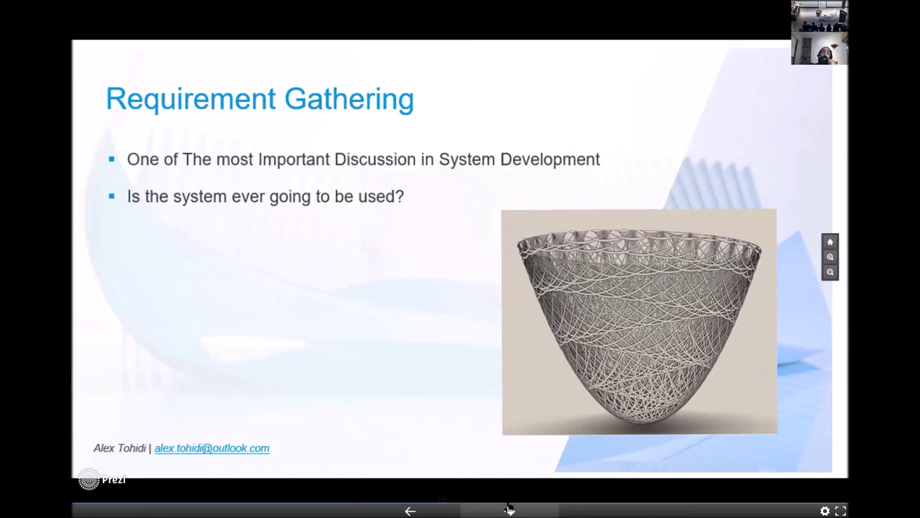
{"action": "left_click", "coordinate": [507, 510]}
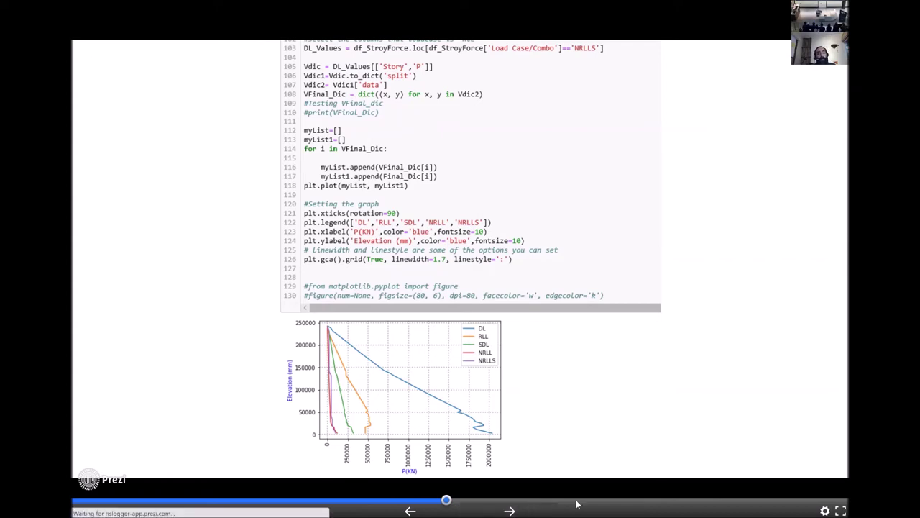
{"action": "key", "text": "Right"}
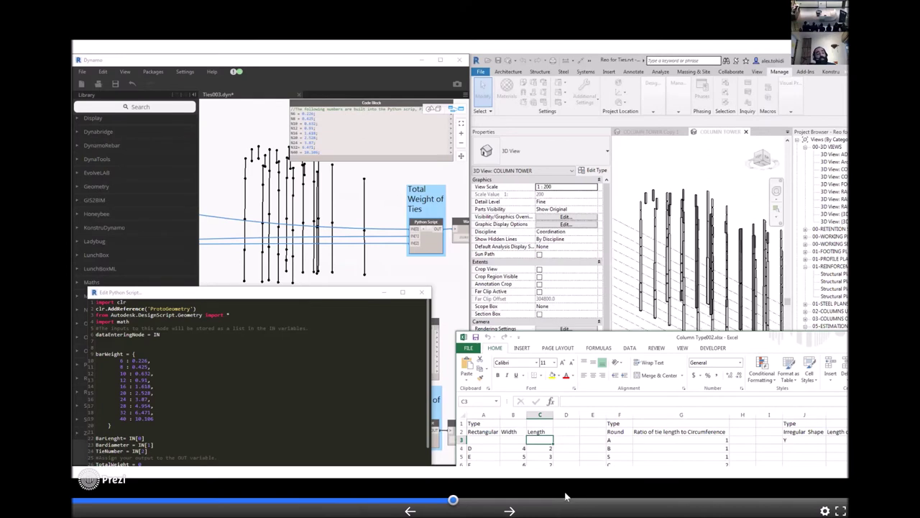
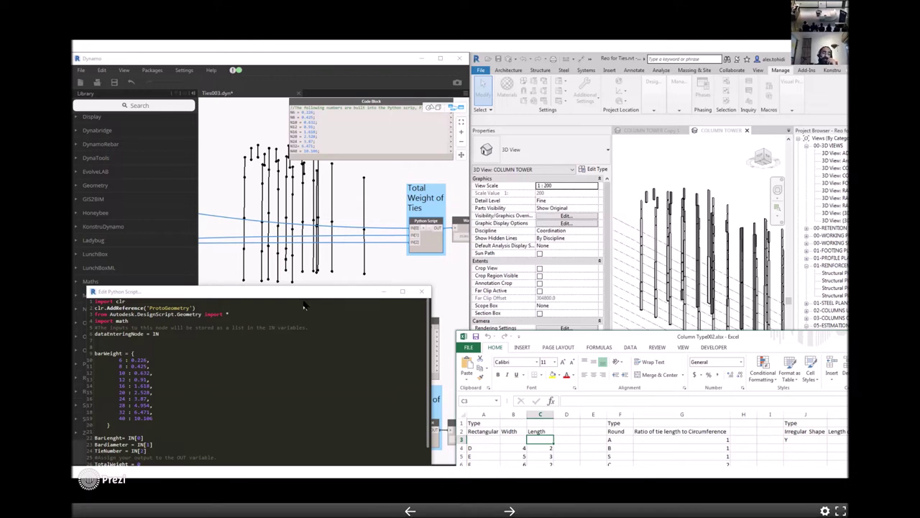
- Show the 'K-Mean Clustering Algorithm' slide with its clustering scatter plot
{"action": "left_click", "coordinate": [510, 510]}
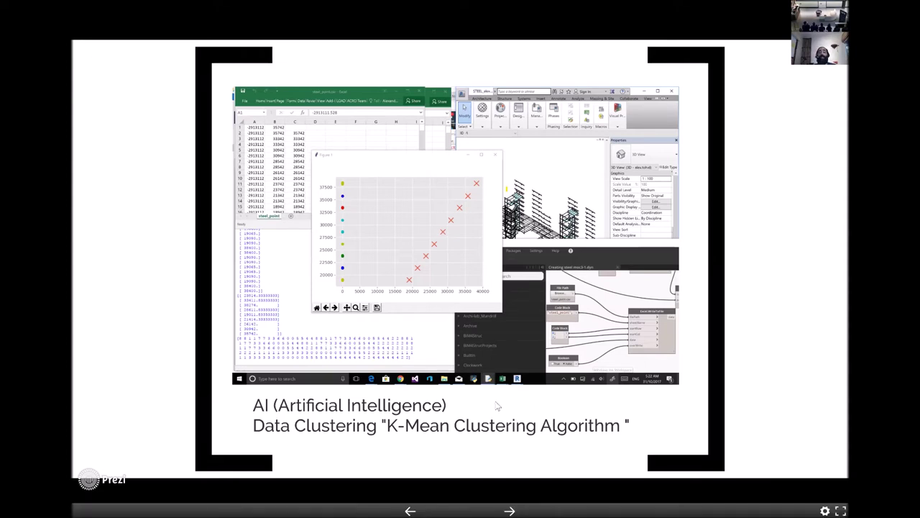
- Show the 'Space Gass & Dynamo' slide with the 3D point grid and wireframe model
{"action": "left_click", "coordinate": [509, 509]}
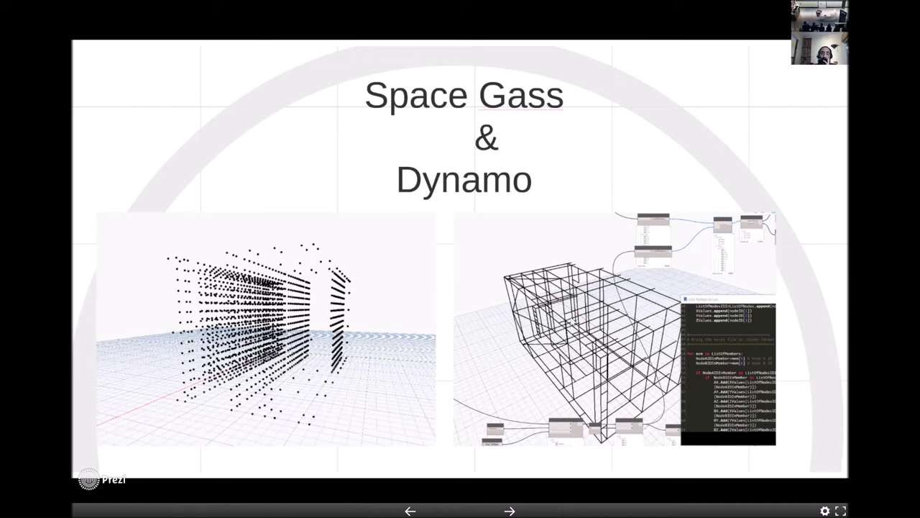
{"action": "mouse_move", "coordinate": [467, 500]}
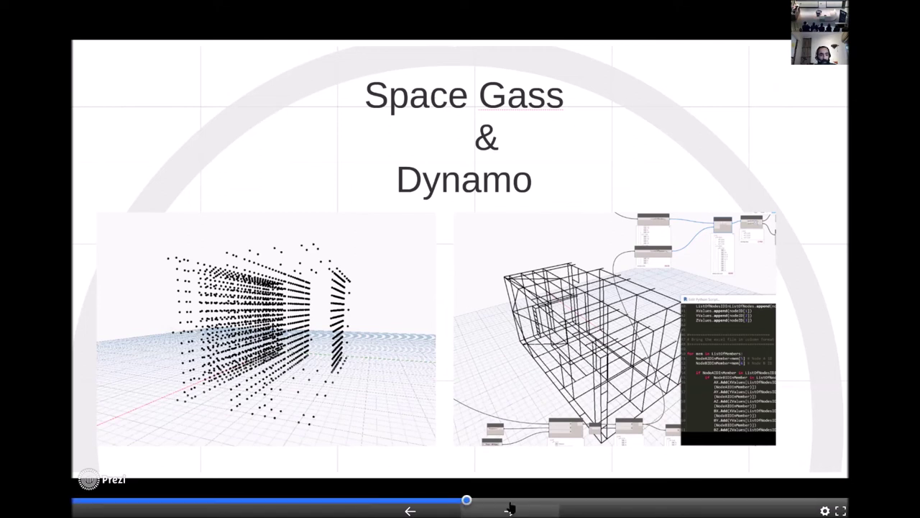
- Step through the Project Specific Solution and Parametric Conceptional Roof Canopy frames, including Iterate Concept Designs
{"action": "left_click", "coordinate": [510, 508]}
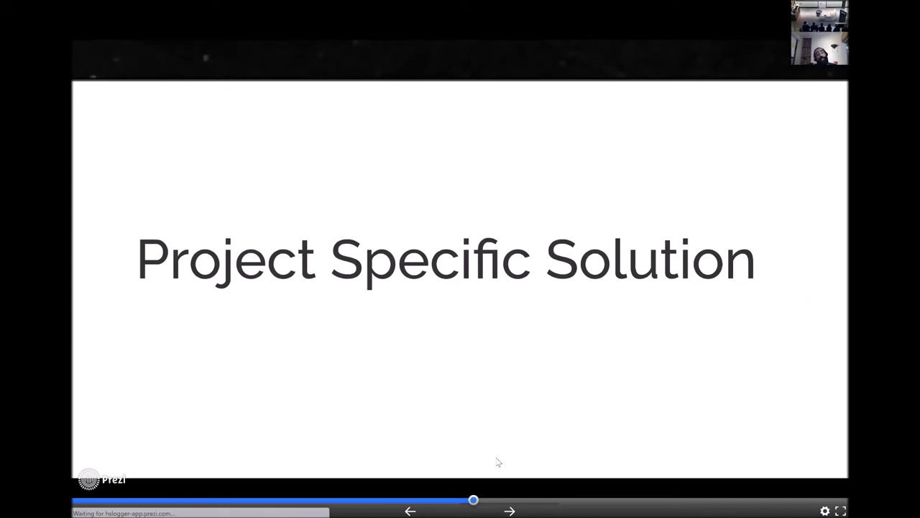
{"action": "key", "text": "Right"}
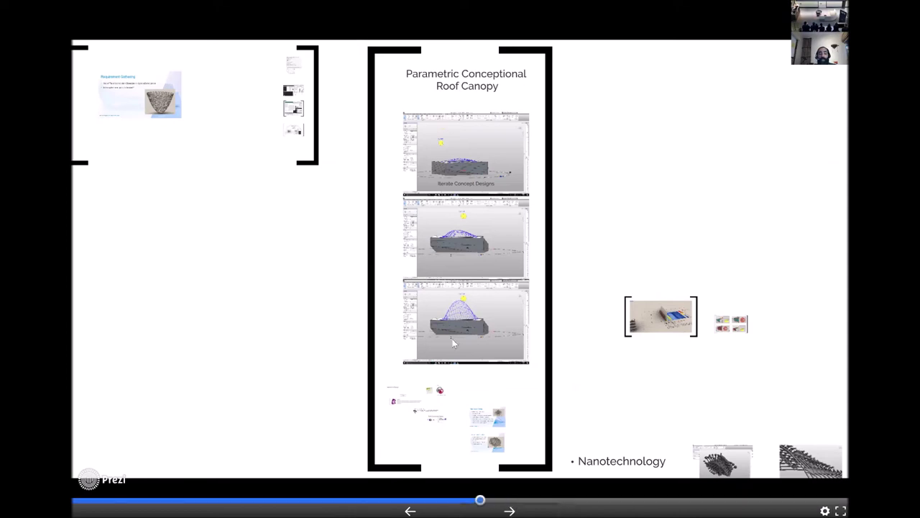
{"action": "key", "text": "Right"}
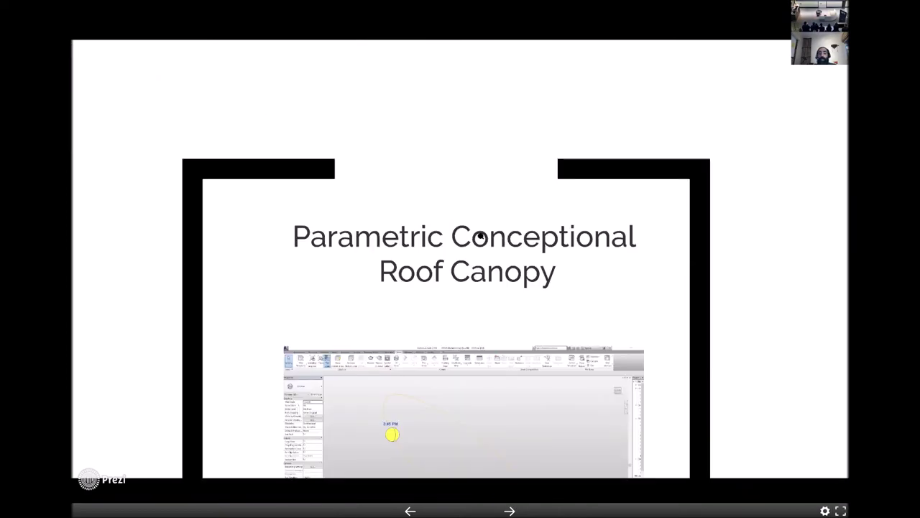
{"action": "key", "text": "Right"}
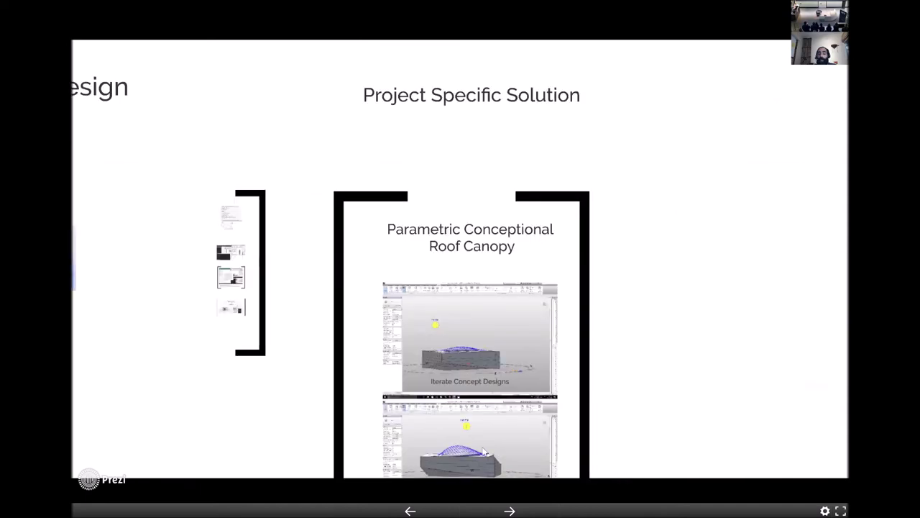
{"action": "key", "text": "Right"}
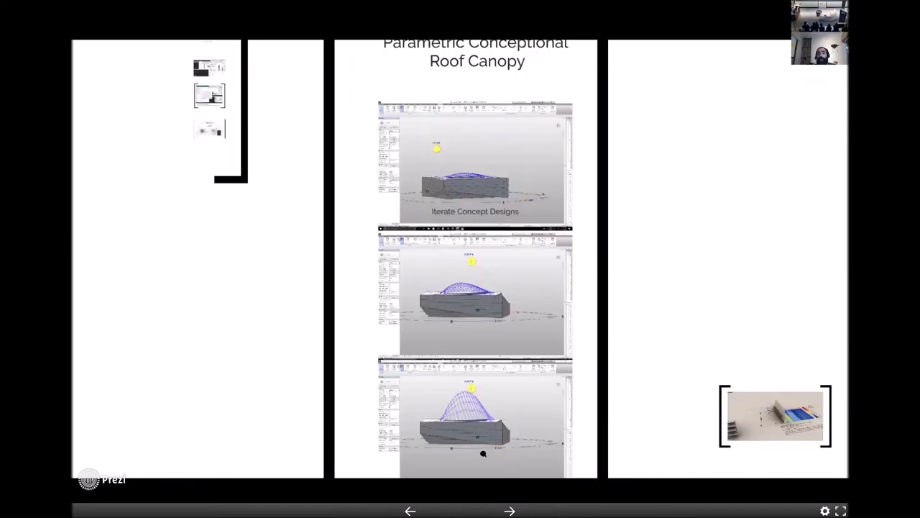
{"action": "key", "text": "Right"}
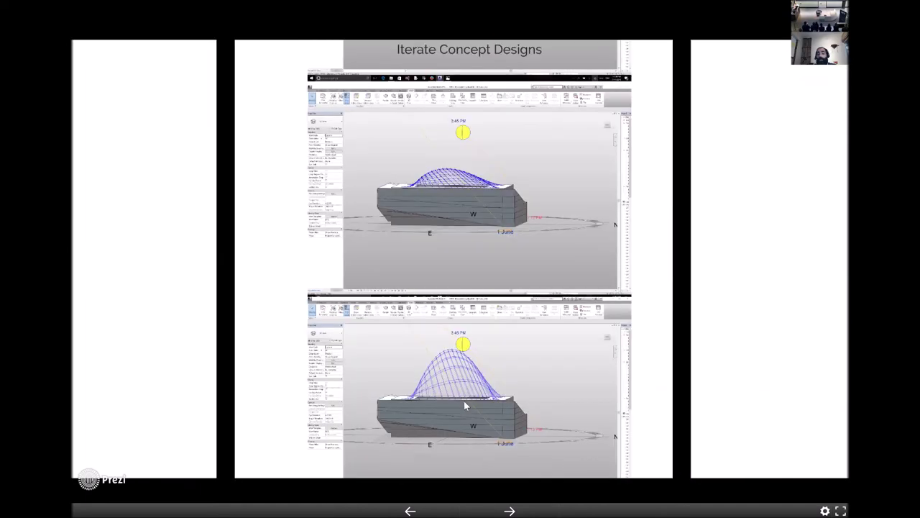
{"action": "key", "text": "Right"}
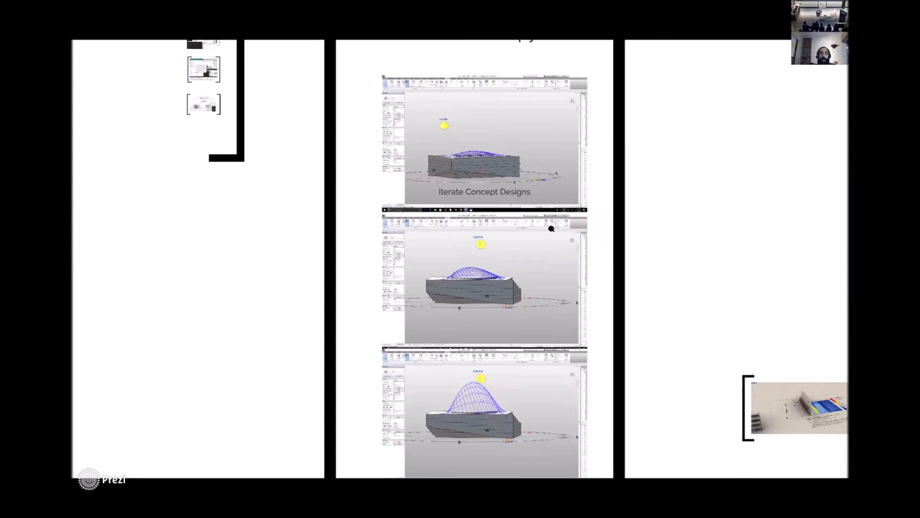
{"action": "key", "text": "Right"}
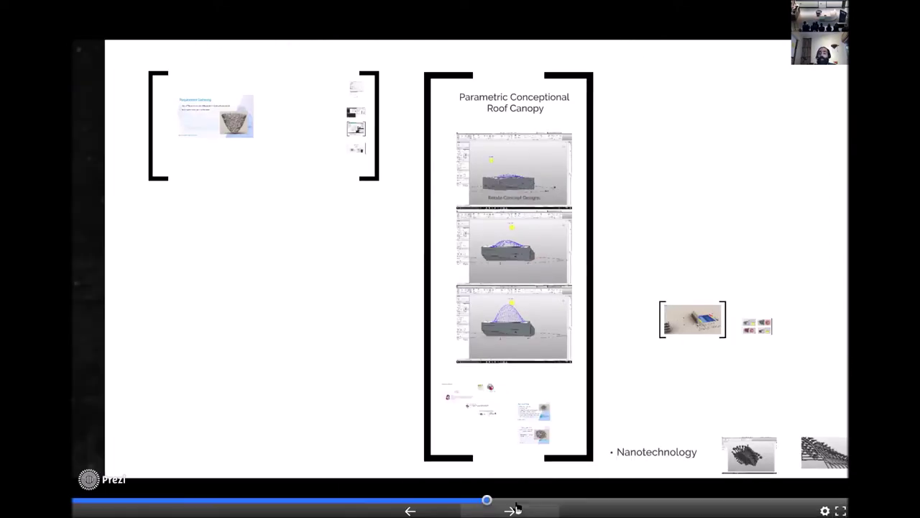
- Present the Revit sun-path screenshots and design video, ending on the Generative Design title
{"action": "left_click", "coordinate": [516, 507]}
{"action": "left_click", "coordinate": [516, 507]}
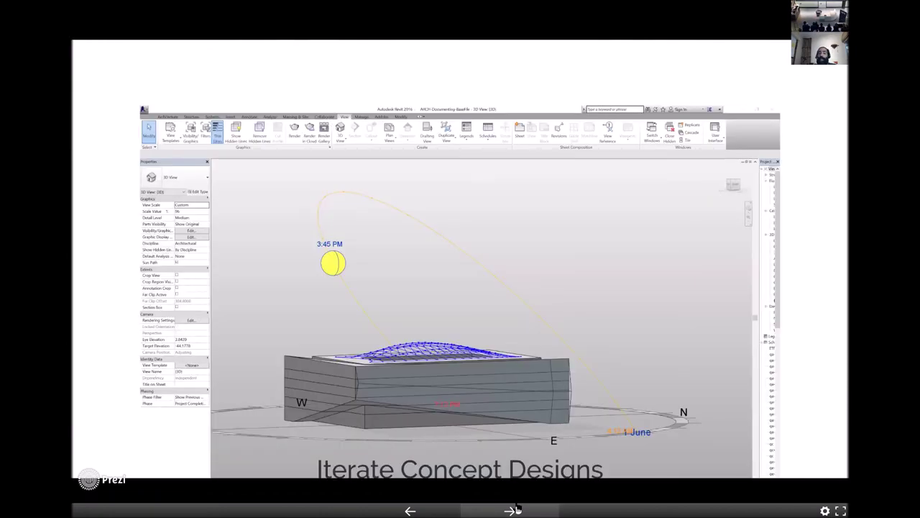
{"action": "left_click", "coordinate": [516, 508]}
{"action": "left_click", "coordinate": [516, 508]}
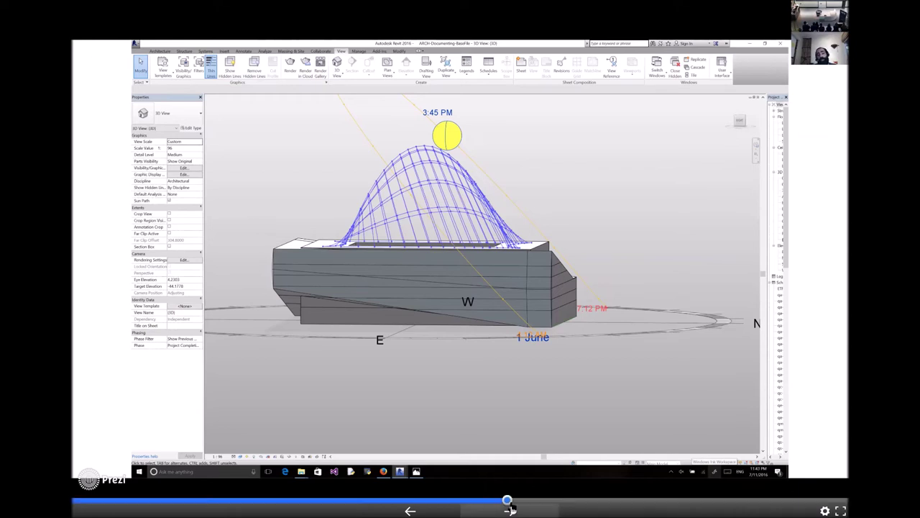
{"action": "left_click", "coordinate": [512, 509]}
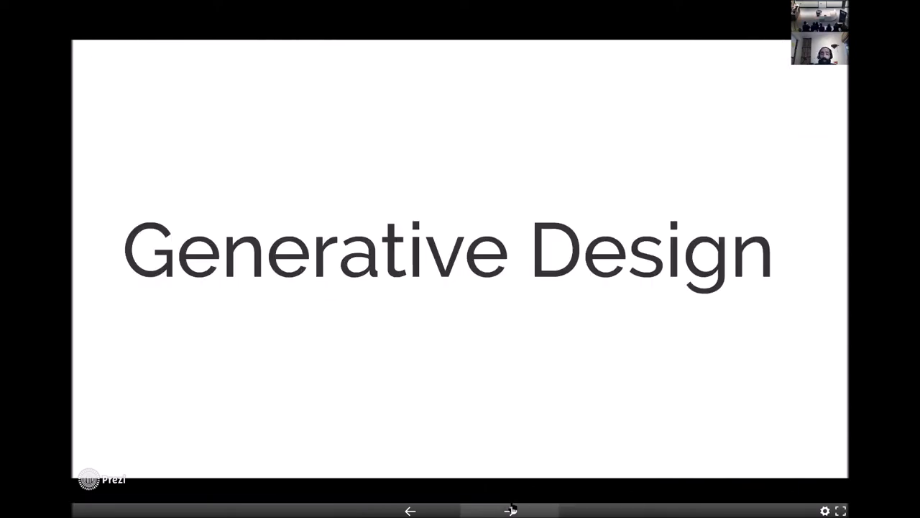
- Present the Optimal Form finding slide and the Galapagos editor with its Information panel
{"action": "left_click", "coordinate": [511, 509]}
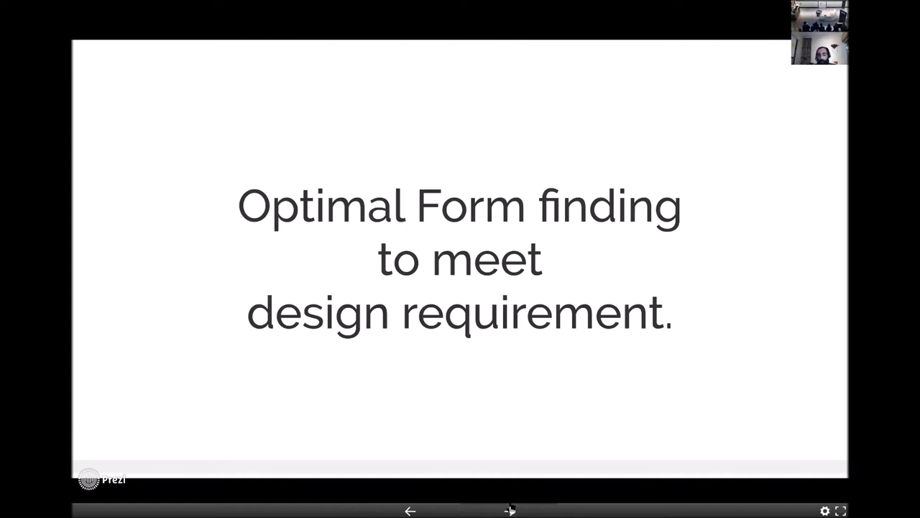
{"action": "left_click", "coordinate": [512, 509]}
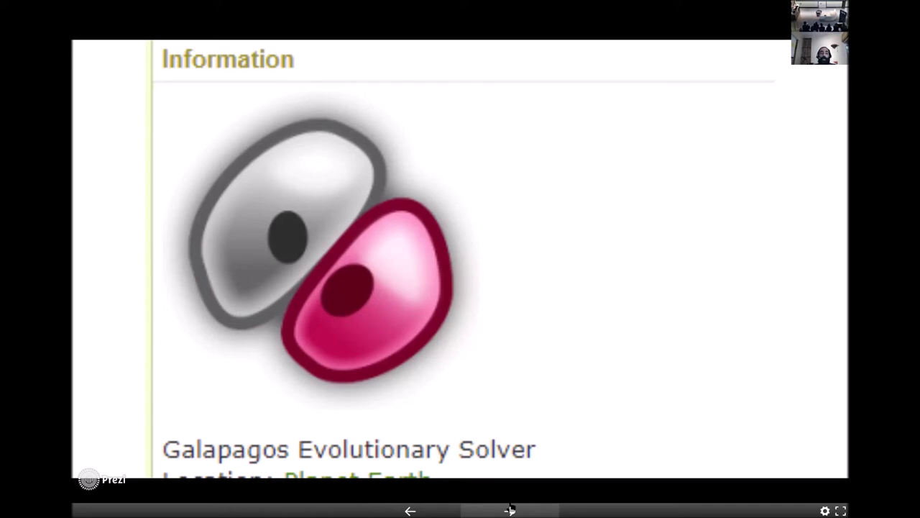
{"action": "left_click", "coordinate": [510, 509]}
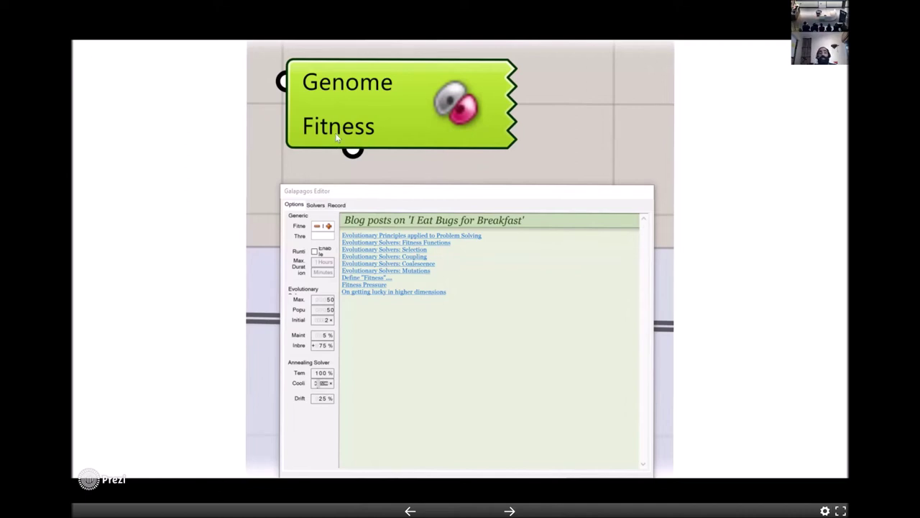
{"action": "key", "text": "Right"}
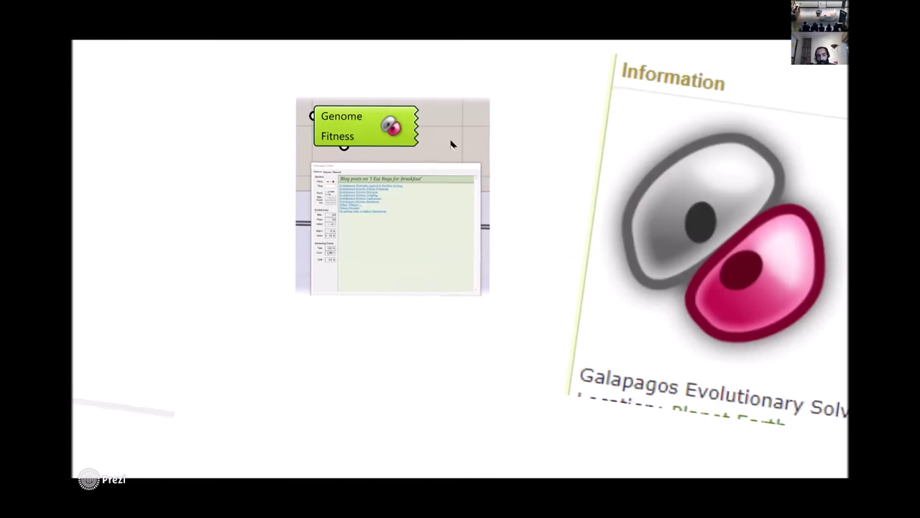
{"action": "left_click", "coordinate": [512, 509]}
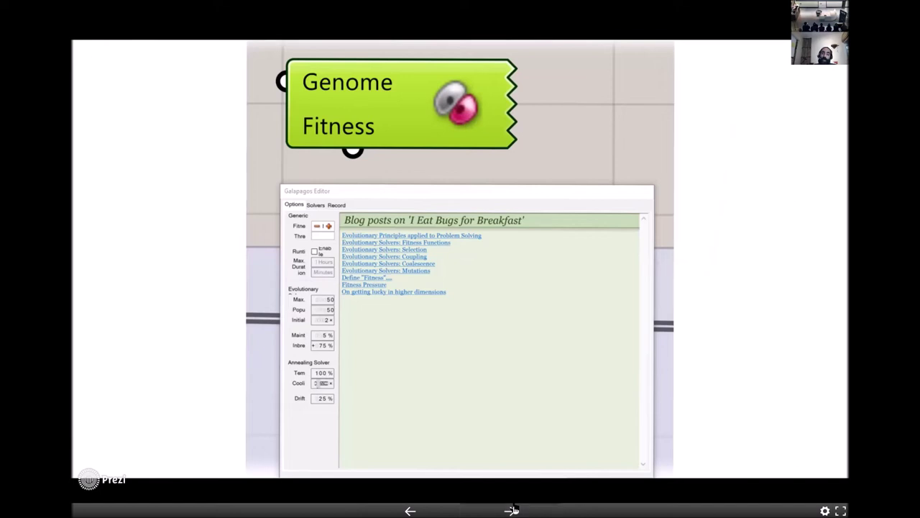
- Present the Wallacei and Octopus slides, reaching Revit Generative Design
{"action": "left_click", "coordinate": [511, 510]}
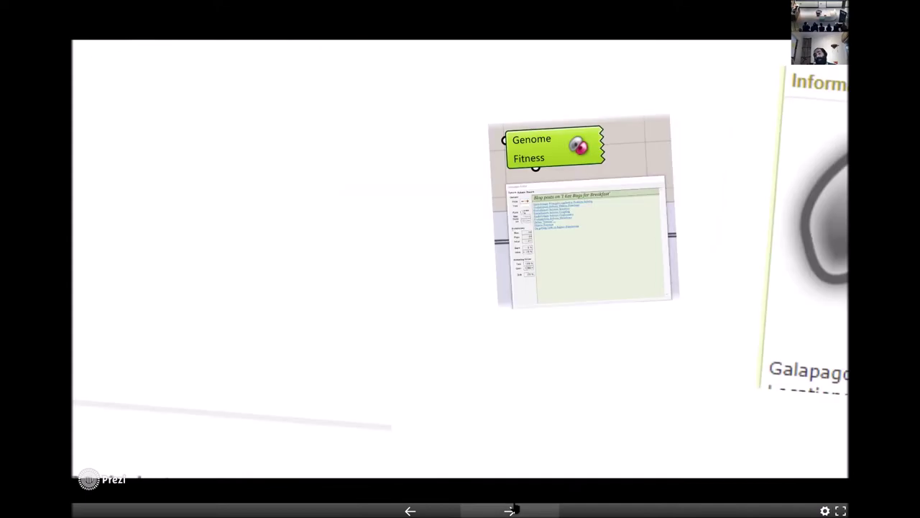
{"action": "left_click", "coordinate": [512, 510]}
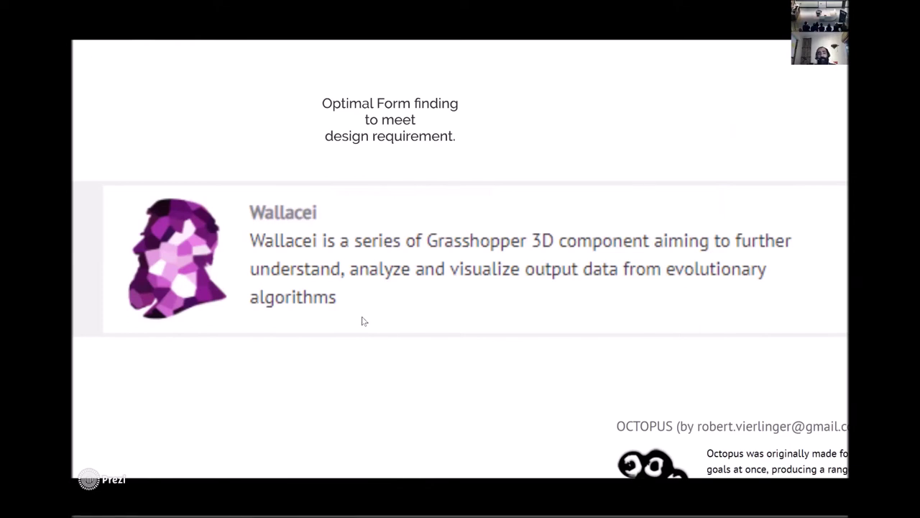
{"action": "left_click", "coordinate": [516, 509]}
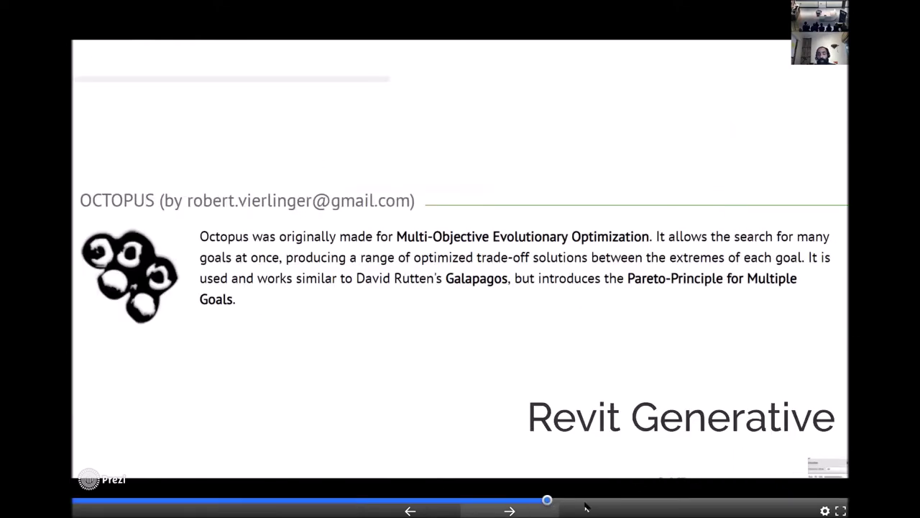
{"action": "key", "text": "Right"}
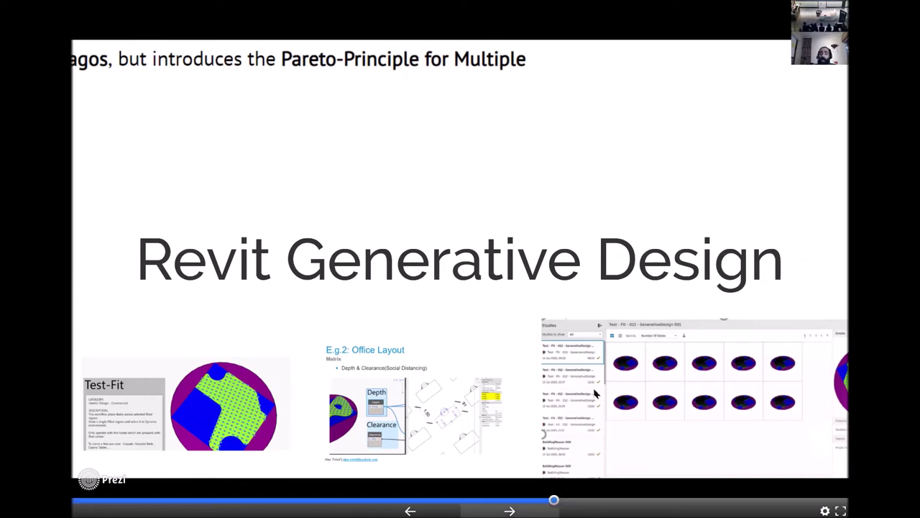
- Show the Test-Fit and Office Layout examples, then return to the Depth 0.910 / Clearance 1.50 slide
{"action": "left_click", "coordinate": [513, 509]}
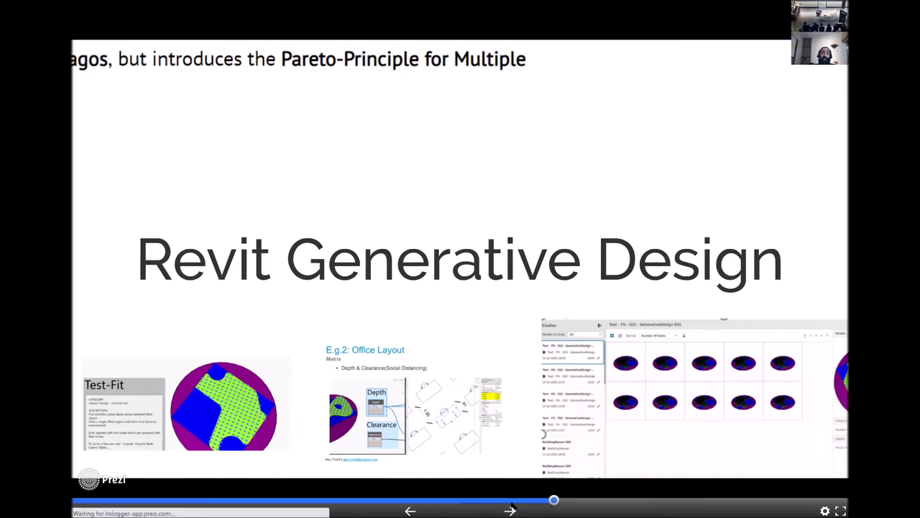
{"action": "left_click", "coordinate": [513, 509]}
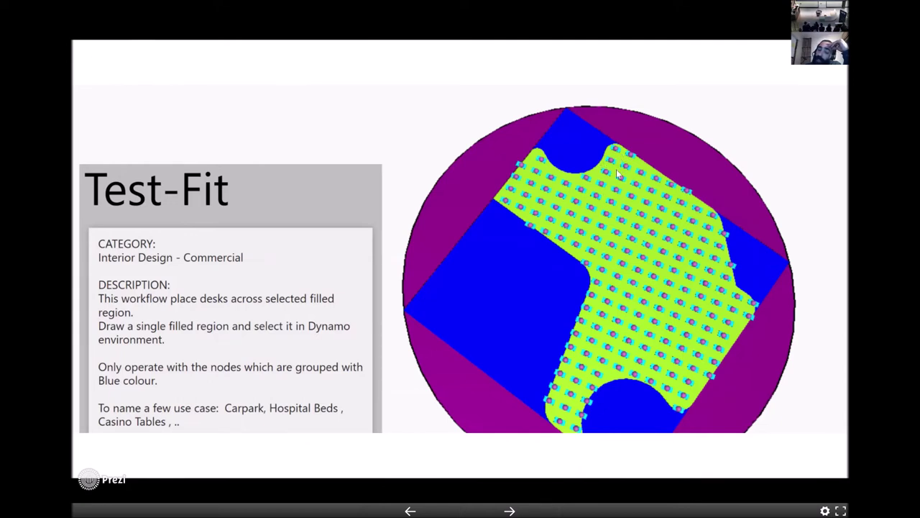
{"action": "left_click", "coordinate": [508, 509]}
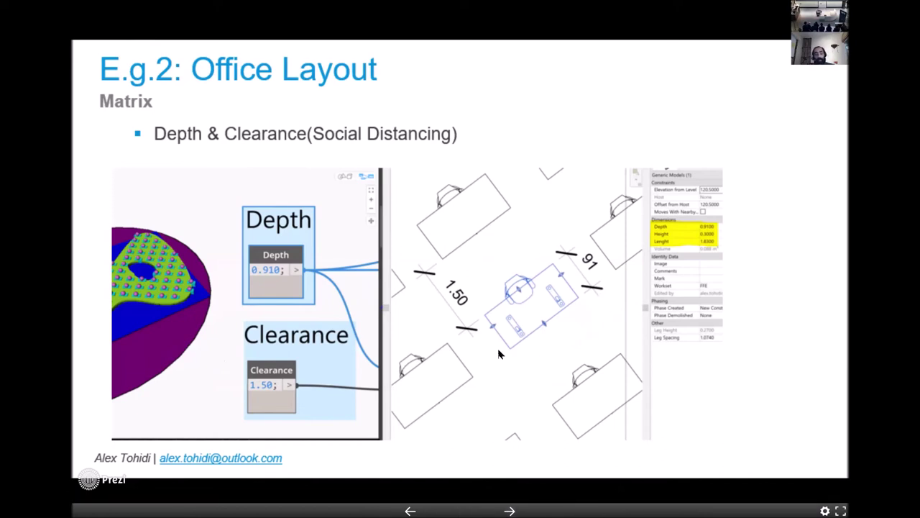
{"action": "left_click", "coordinate": [509, 509]}
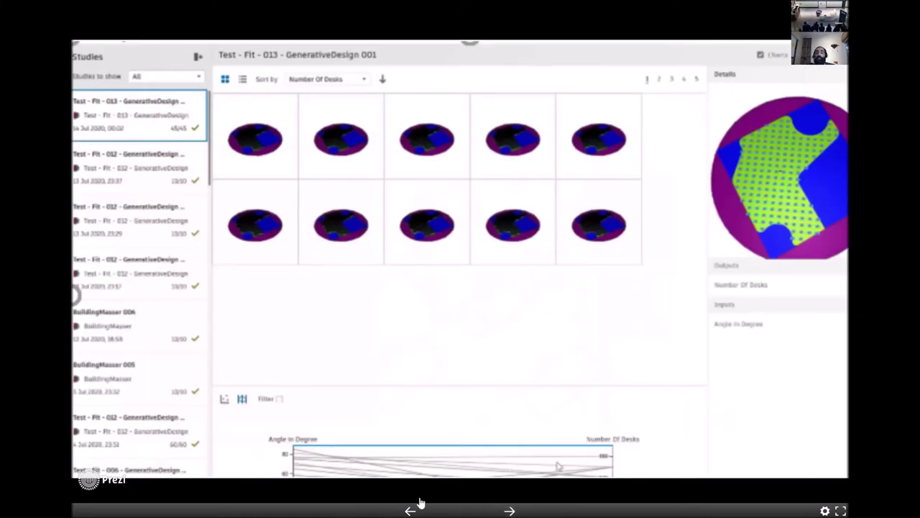
{"action": "key", "text": "Left"}
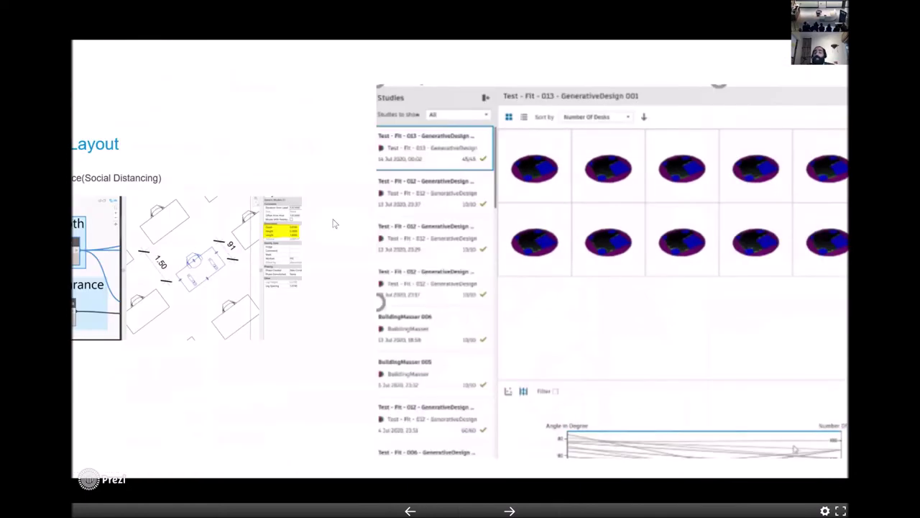
{"action": "key", "text": "Left"}
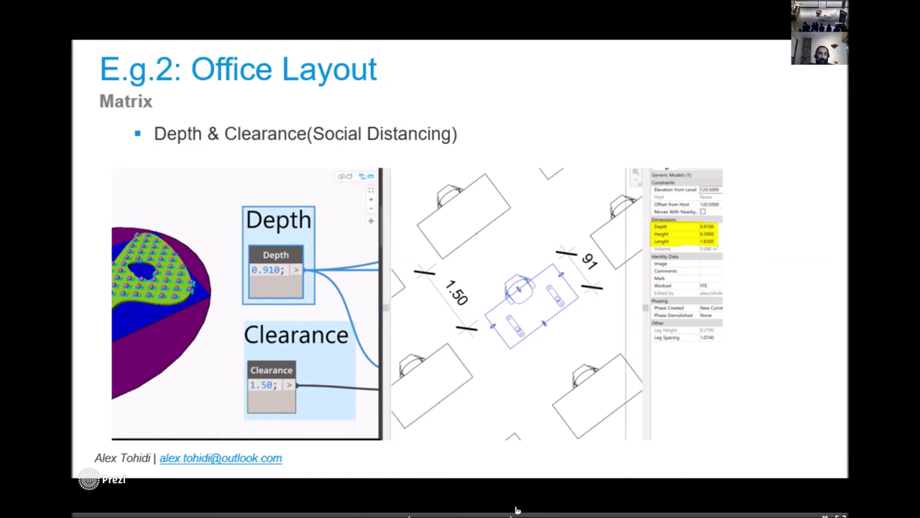
- Play the generative-design study results recording, then show the 'GD in a nutshell' bullet slide
{"action": "left_click", "coordinate": [518, 507]}
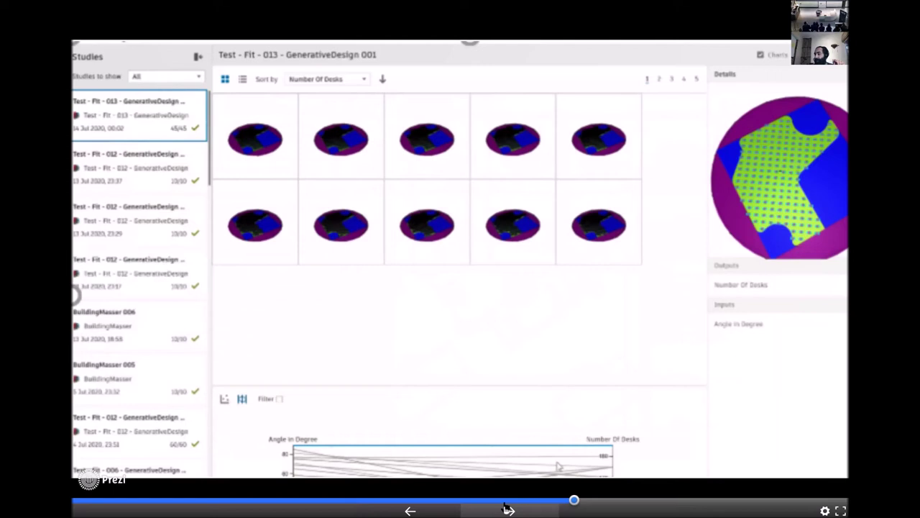
{"action": "mouse_move", "coordinate": [507, 503]}
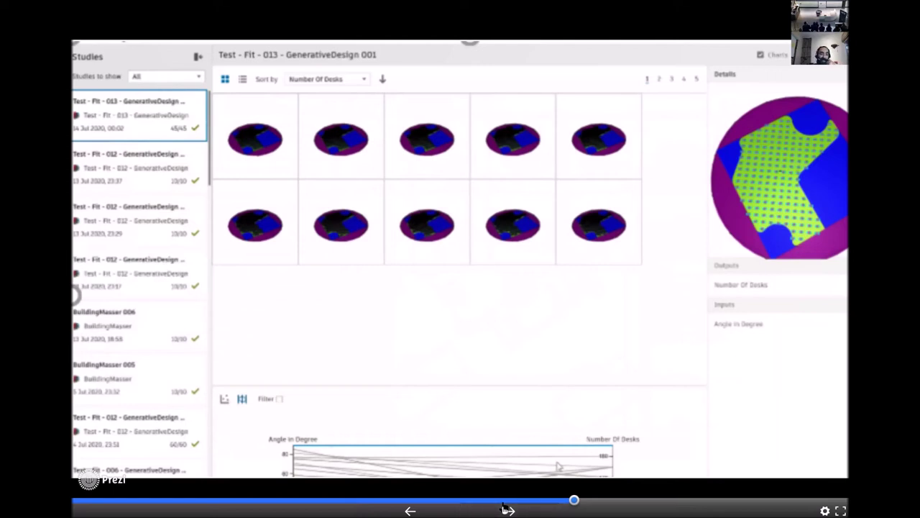
{"action": "left_click", "coordinate": [507, 509]}
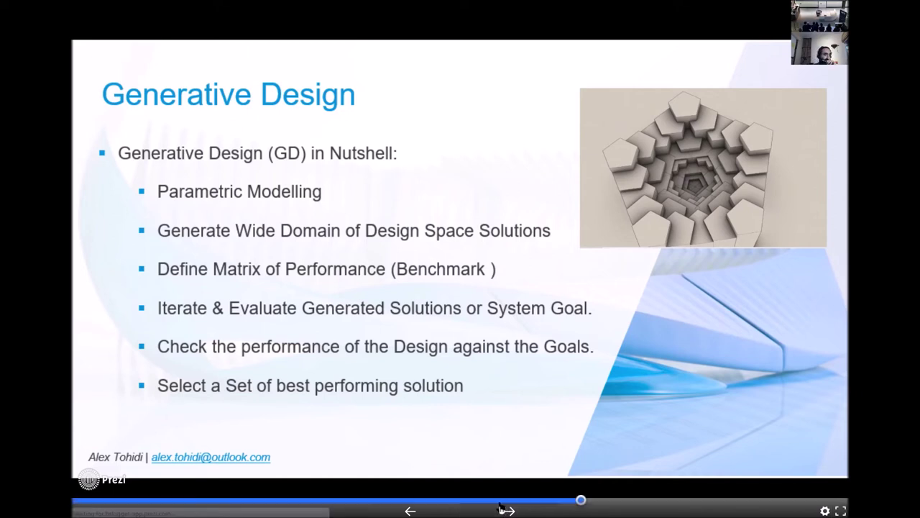
- Show the Evolutionary Algorithm bullets, from Derivate of Surface to Generative Design Primer
{"action": "left_click", "coordinate": [501, 508]}
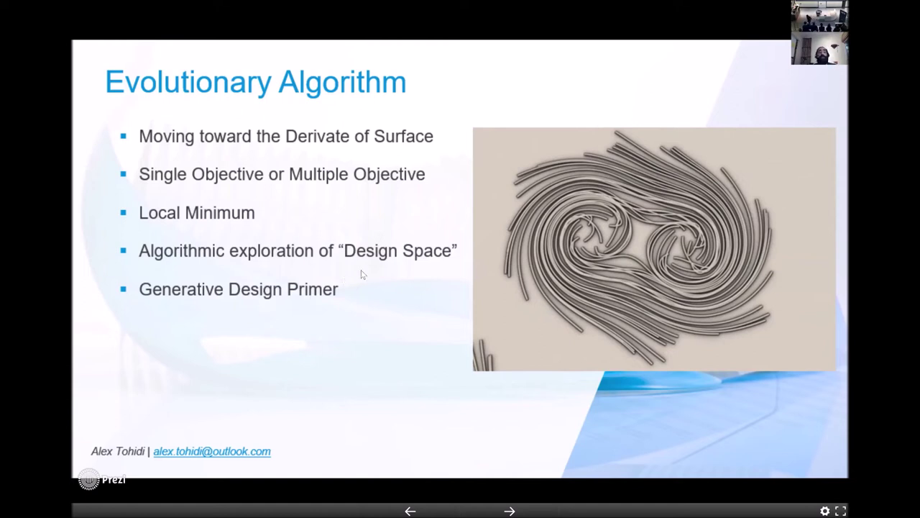
- Show the horizontal-fin Radiation Analysis render with 117° rotation and 131 cm depth
{"action": "left_click", "coordinate": [509, 509]}
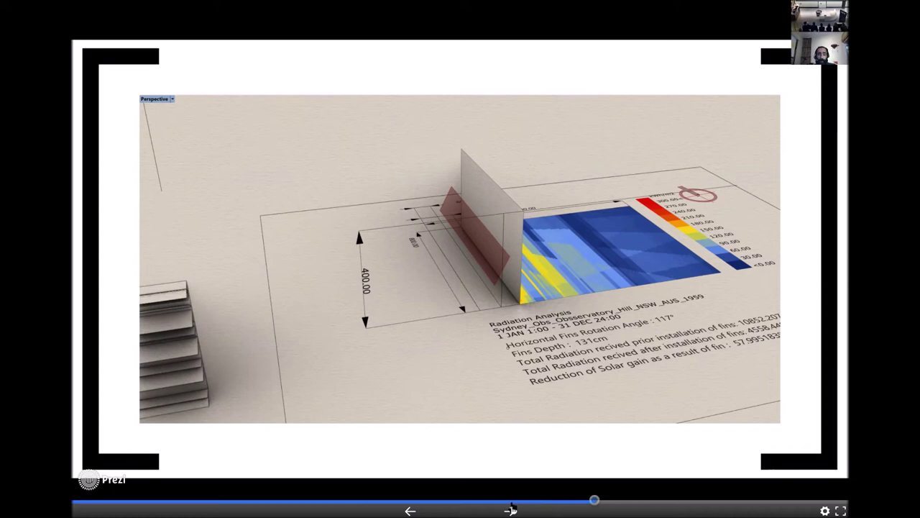
- Show the four fin count and depth comparisons, then the Teardrop Panels and Algorithmic Geometry overview
{"action": "left_click", "coordinate": [510, 509]}
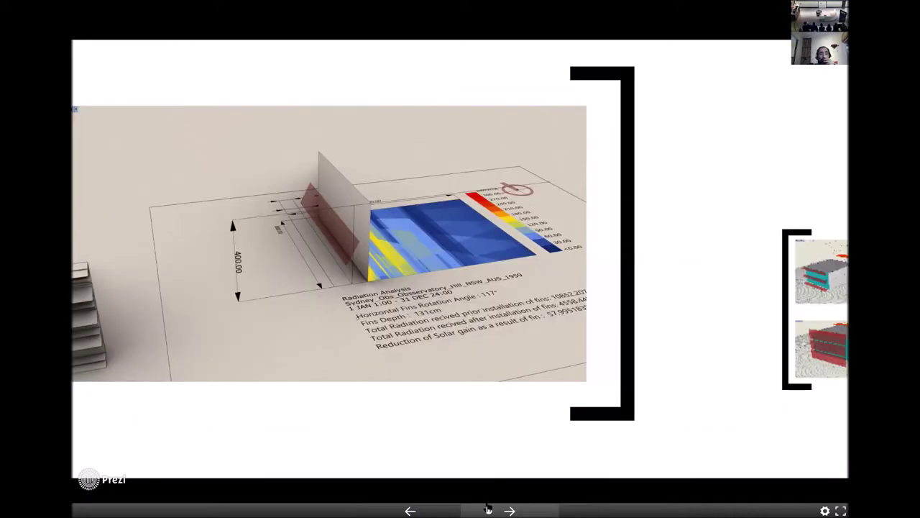
{"action": "key", "text": "Right"}
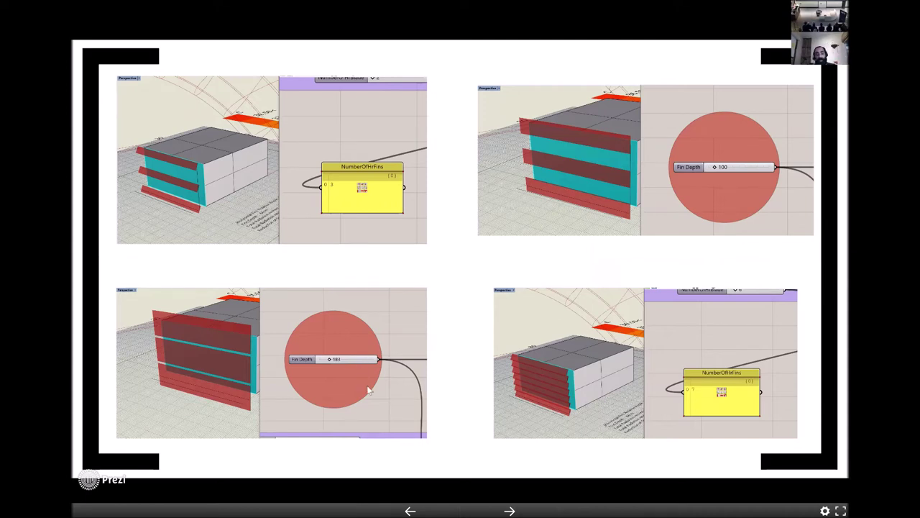
{"action": "left_click", "coordinate": [509, 509]}
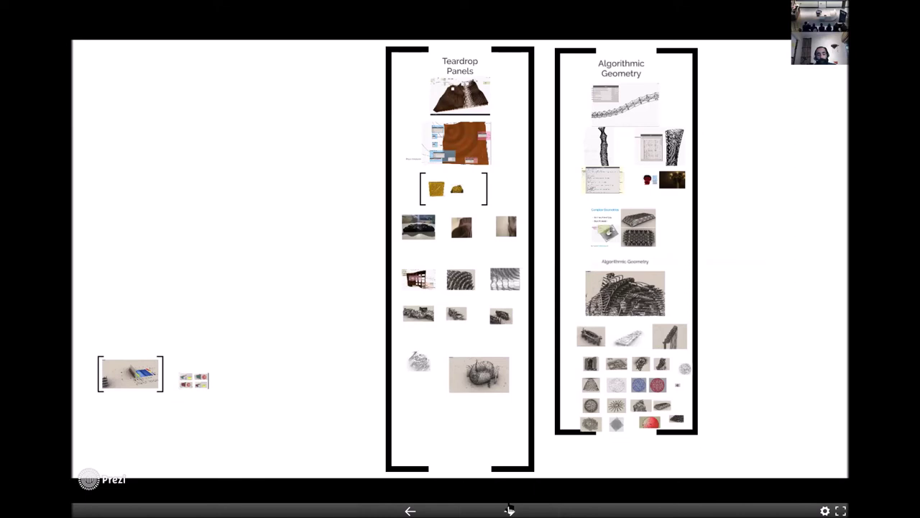
- Show the Teardrop Panels title and slatted panel screenshot, then the Dynamo sine-wave Frequency video
{"action": "left_click", "coordinate": [509, 509]}
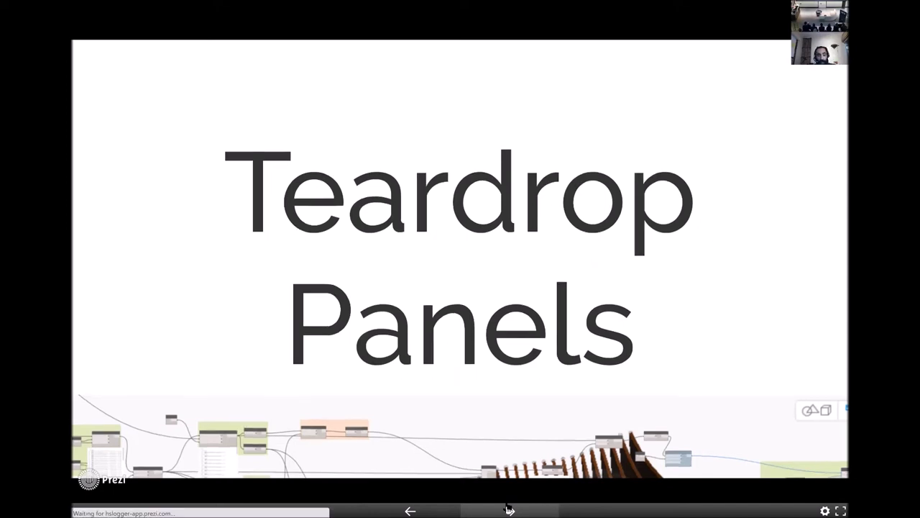
{"action": "left_click", "coordinate": [508, 509]}
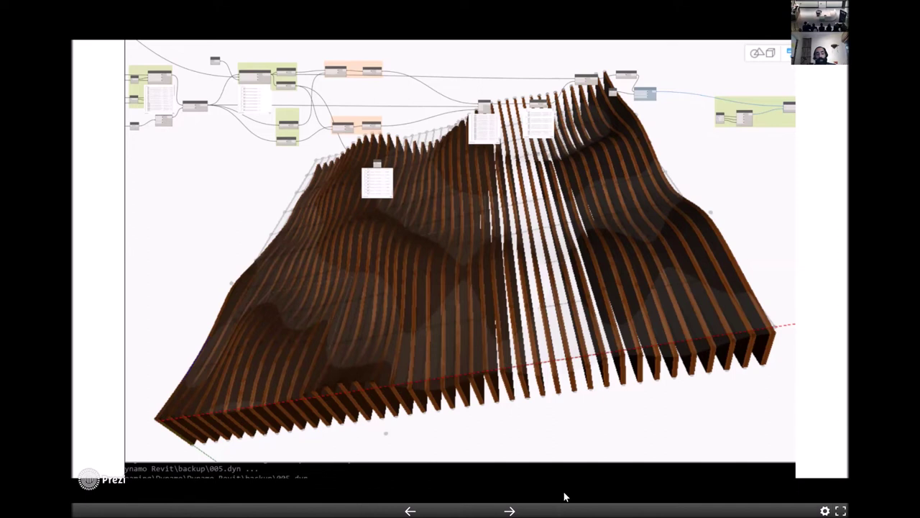
{"action": "left_click", "coordinate": [506, 509]}
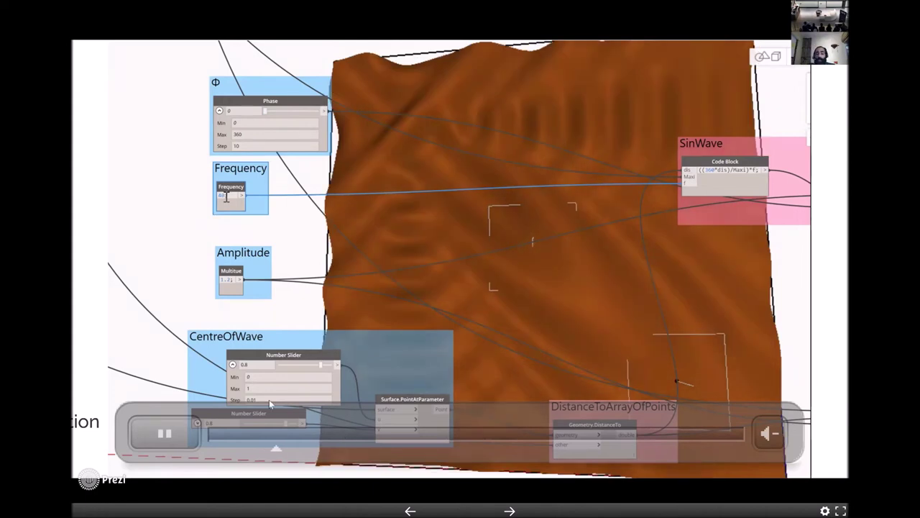
- Zoom into the Physic Simulation wave video, skip ahead, then advance to the golden wave images
{"action": "left_click", "coordinate": [498, 400]}
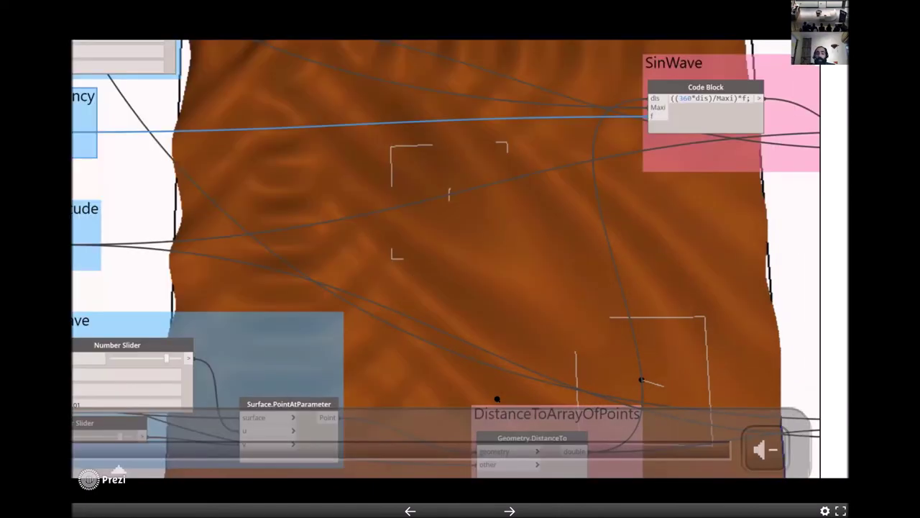
{"action": "left_click", "coordinate": [301, 425]}
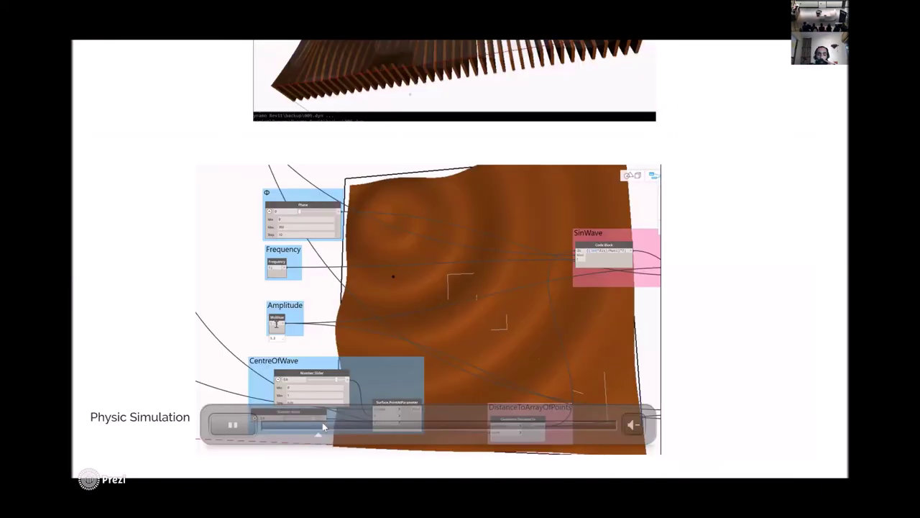
{"action": "left_click", "coordinate": [631, 447]}
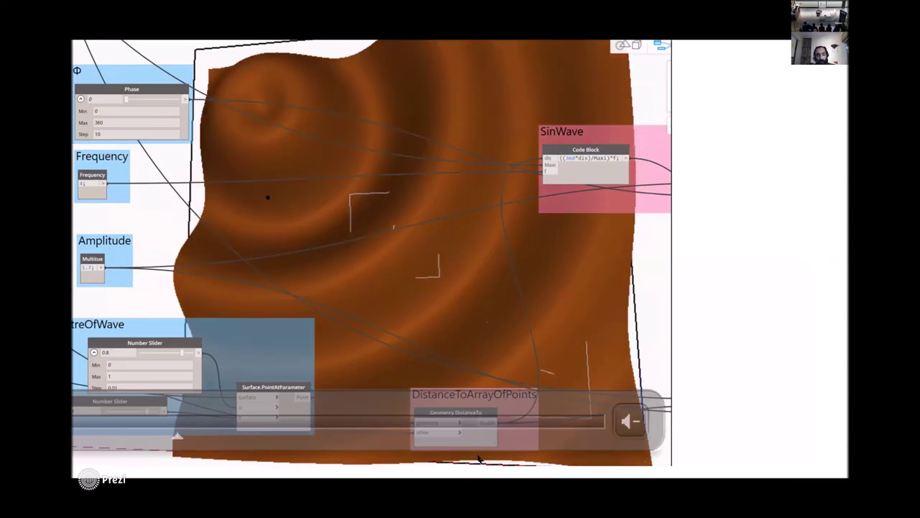
{"action": "left_click", "coordinate": [300, 417]}
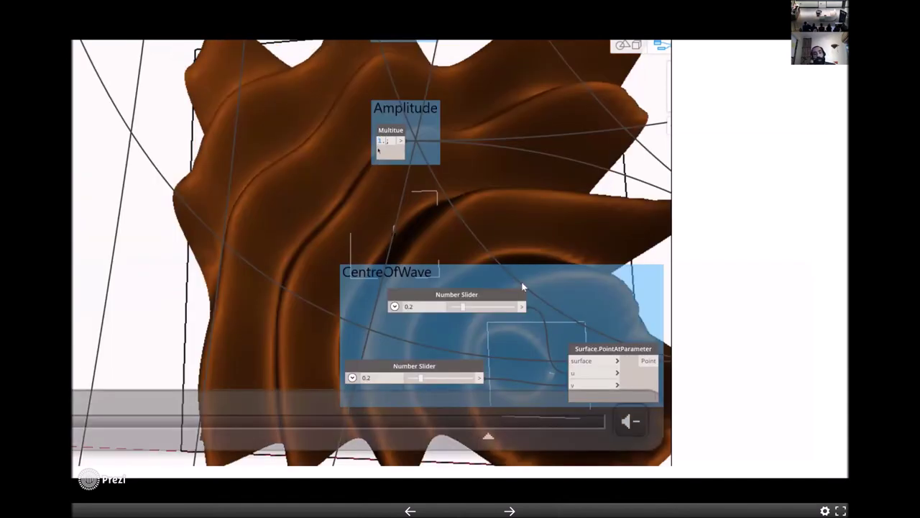
{"action": "left_click", "coordinate": [513, 509]}
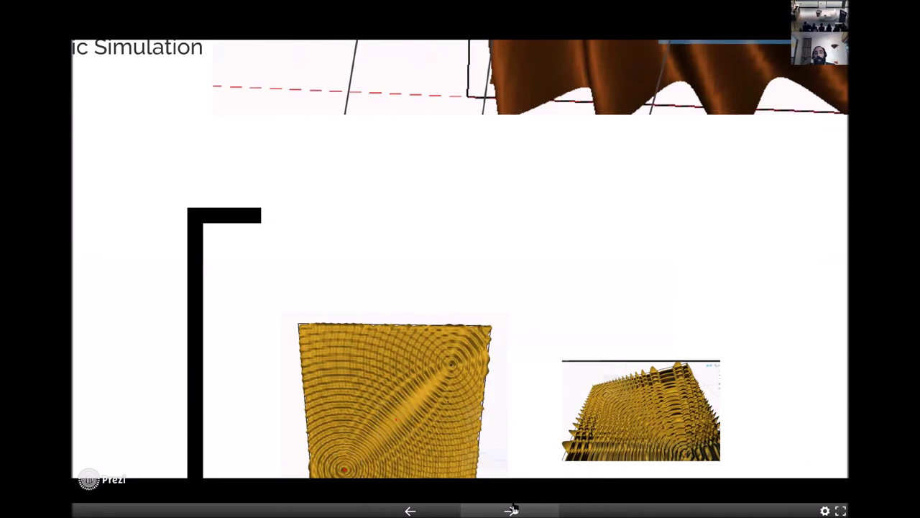
- Step through the left and 3-D golden wave images to a zoomed photo of the wavy model
{"action": "left_click", "coordinate": [513, 509]}
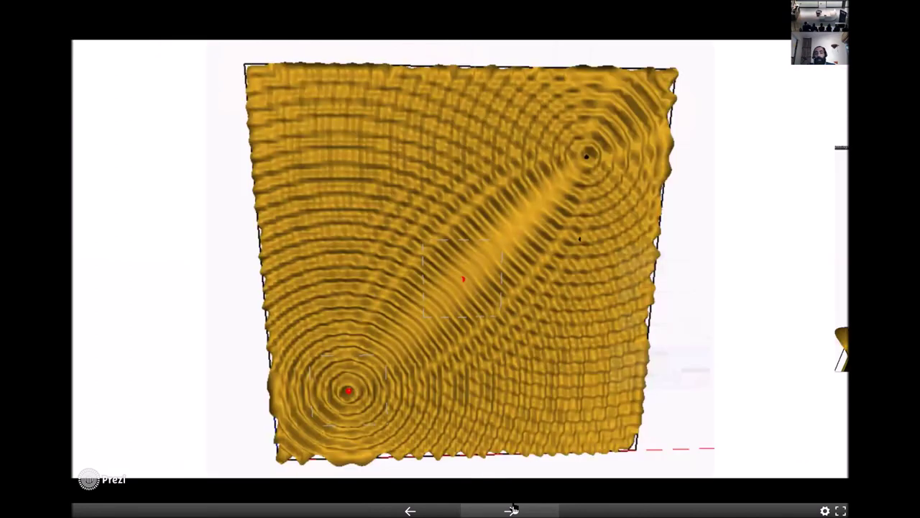
{"action": "left_click", "coordinate": [512, 509]}
{"action": "left_click", "coordinate": [512, 509]}
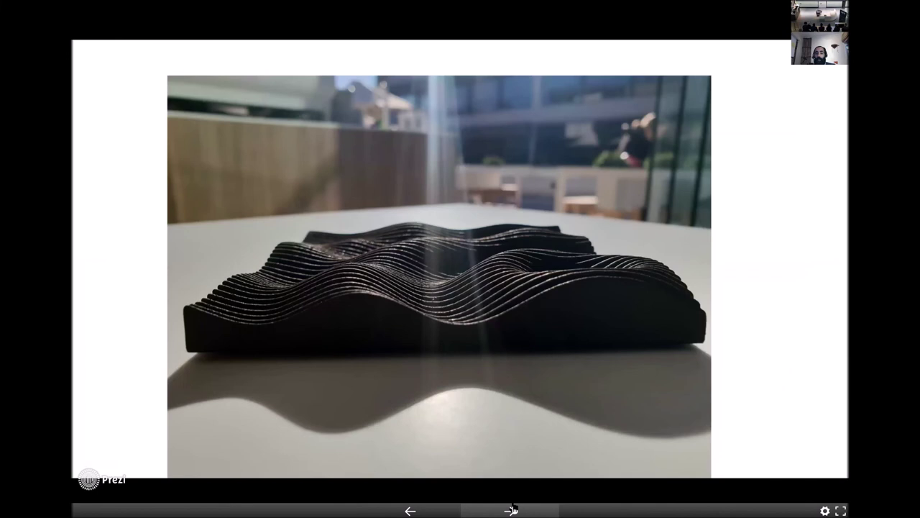
{"action": "left_click", "coordinate": [512, 509]}
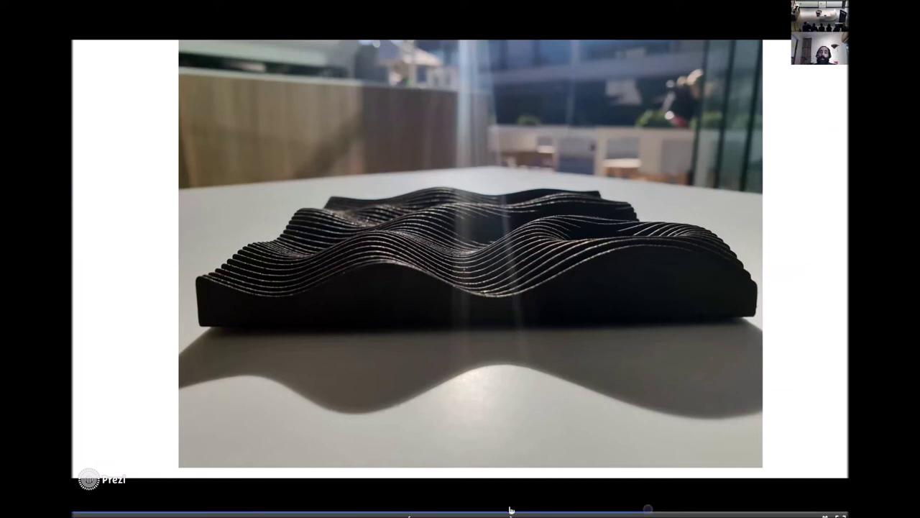
- Advance through the tilted fabric-wave model photos to the curved wall node graph
{"action": "left_click", "coordinate": [509, 510]}
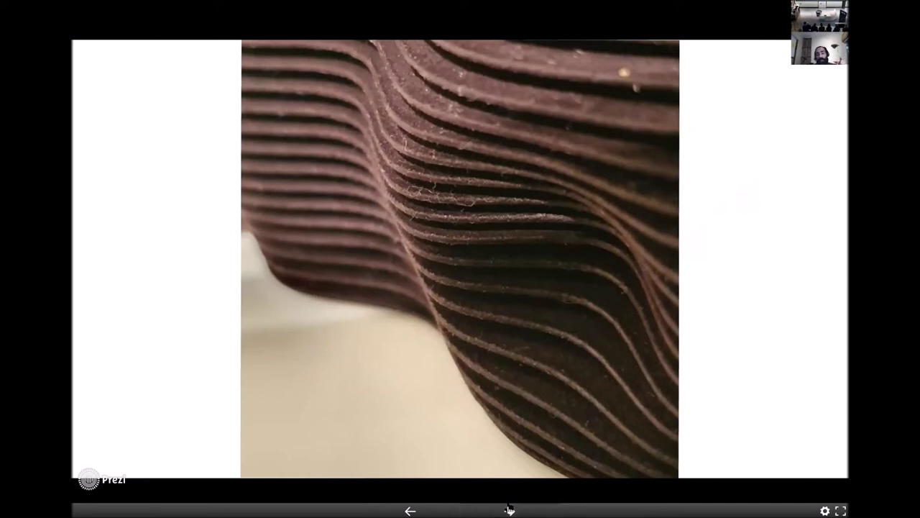
{"action": "left_click", "coordinate": [509, 509]}
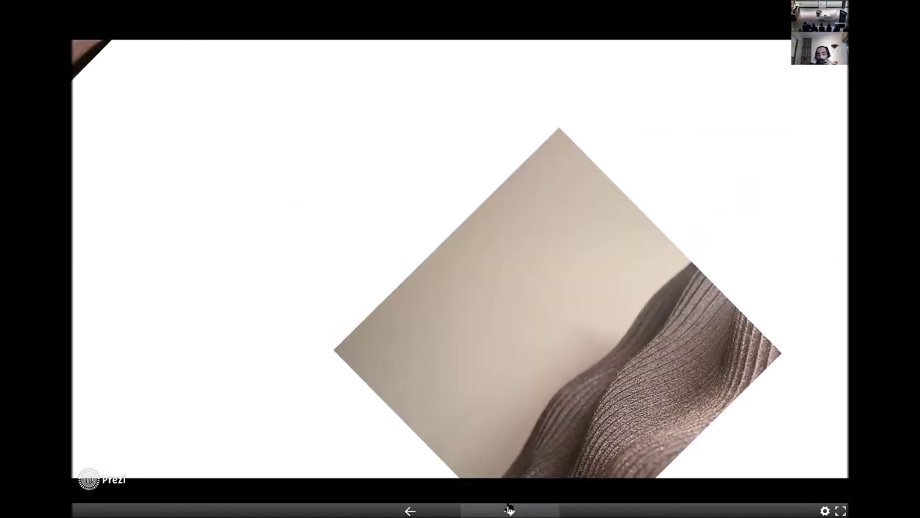
{"action": "left_click", "coordinate": [509, 509]}
{"action": "left_click", "coordinate": [509, 509]}
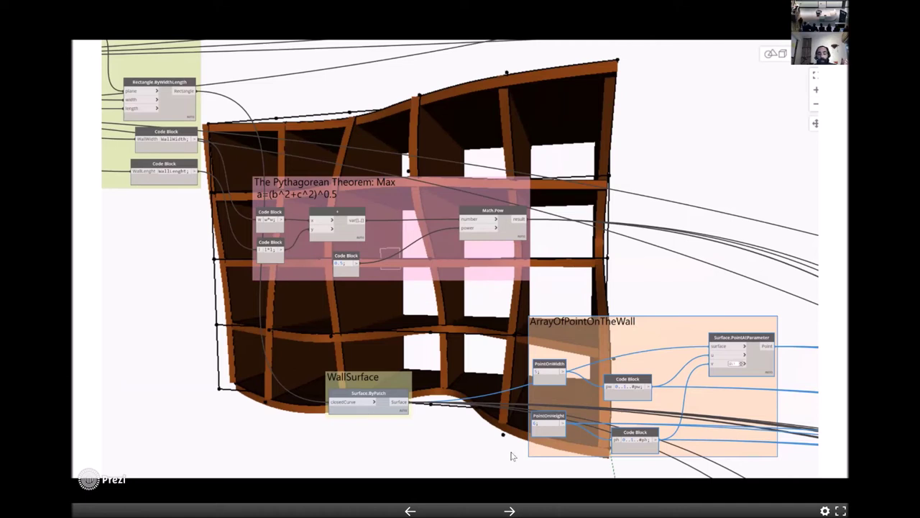
- Advance through the wavy brick facade images to the slatted timber pavilion render
{"action": "left_click", "coordinate": [513, 509]}
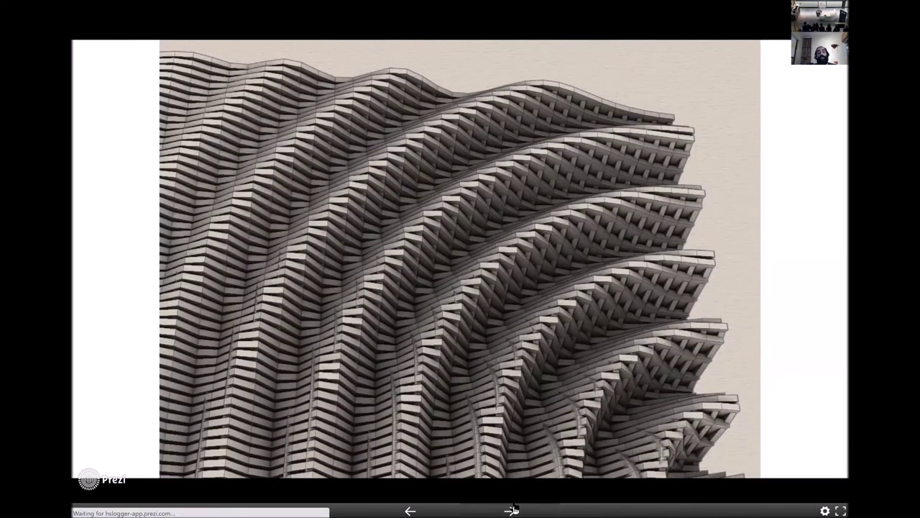
{"action": "left_click", "coordinate": [513, 509]}
{"action": "left_click", "coordinate": [512, 509]}
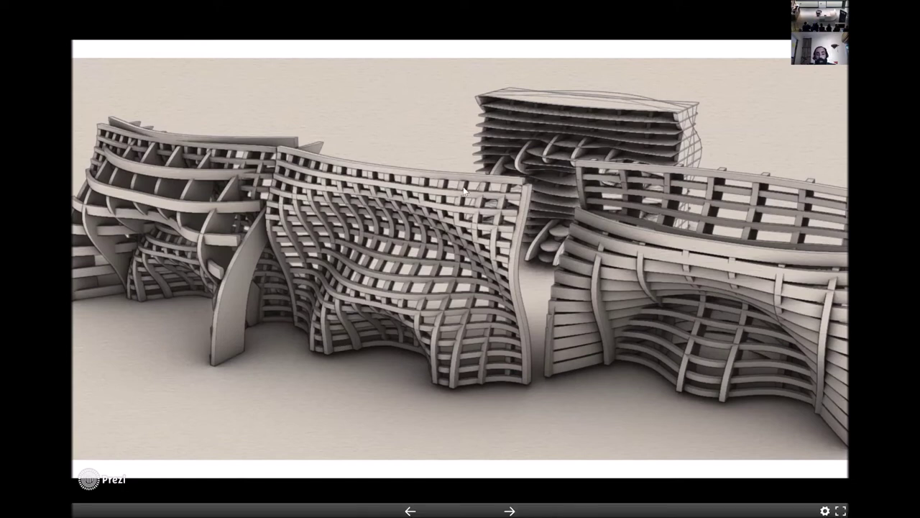
{"action": "mouse_move", "coordinate": [511, 510]}
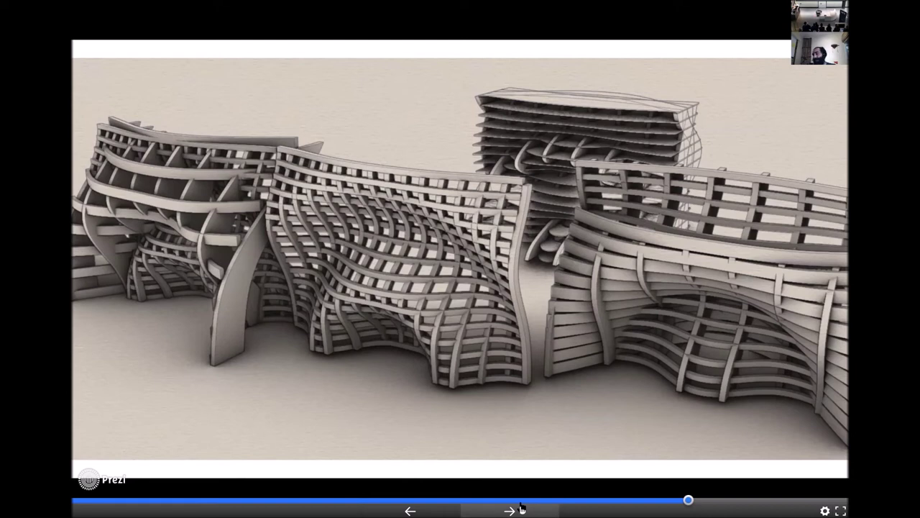
- Move on through the white layered sculpture renders to the two-frame overview
{"action": "left_click", "coordinate": [522, 508]}
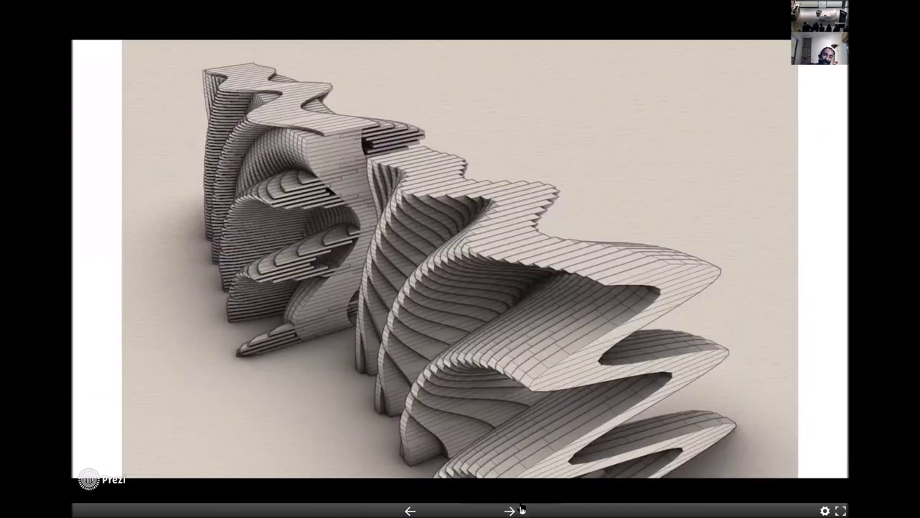
{"action": "left_click", "coordinate": [522, 509]}
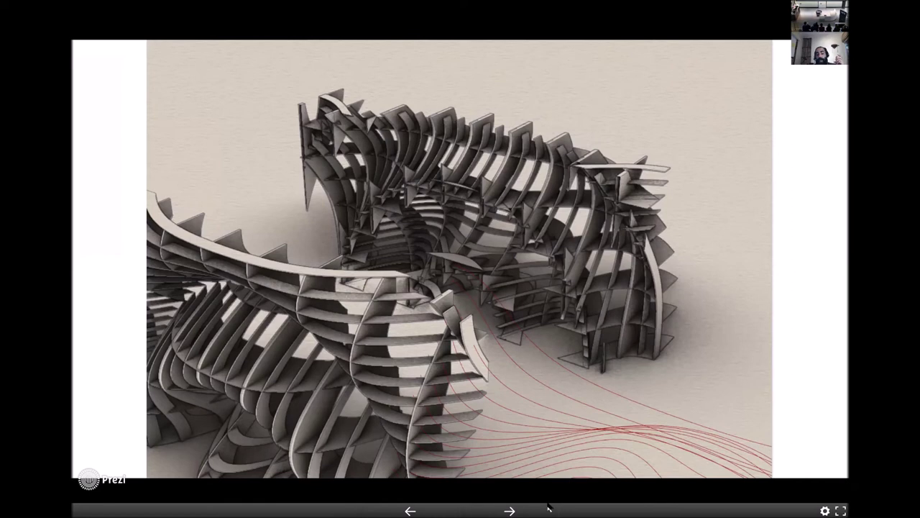
{"action": "left_click", "coordinate": [503, 509]}
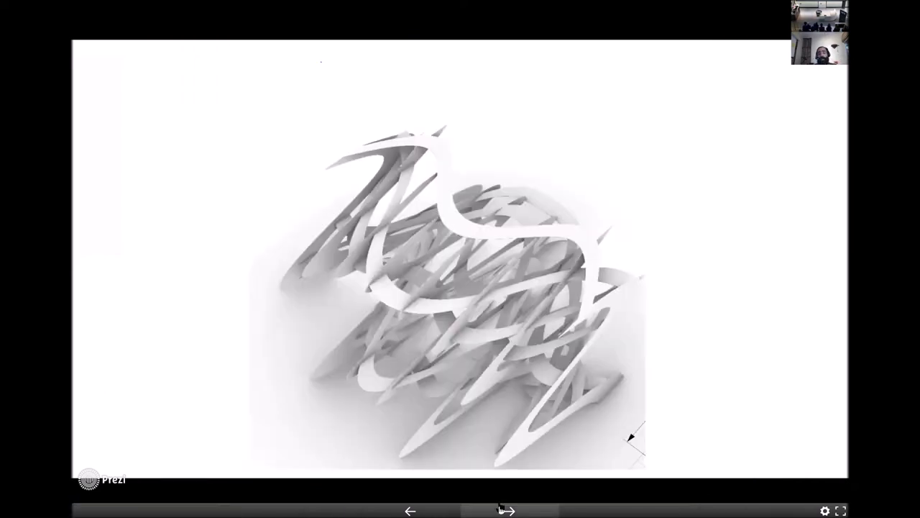
{"action": "left_click", "coordinate": [501, 509]}
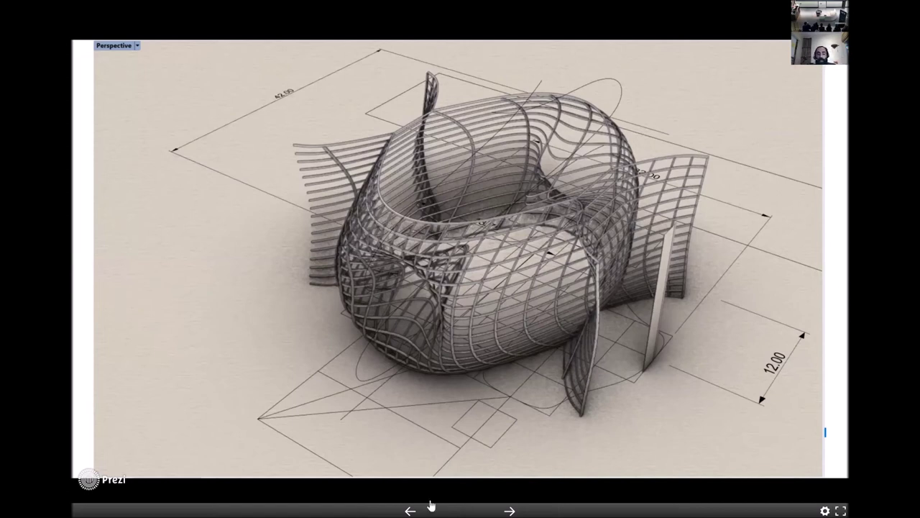
{"action": "left_click", "coordinate": [511, 509]}
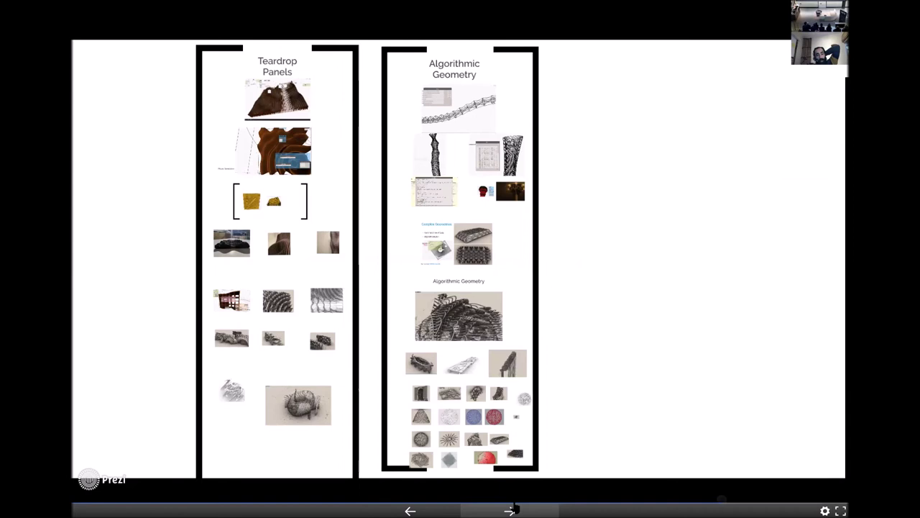
- Zoom into the Algorithmic Geometry frame, past its Code Block image and render, to Complex Geometries
{"action": "left_click", "coordinate": [511, 509]}
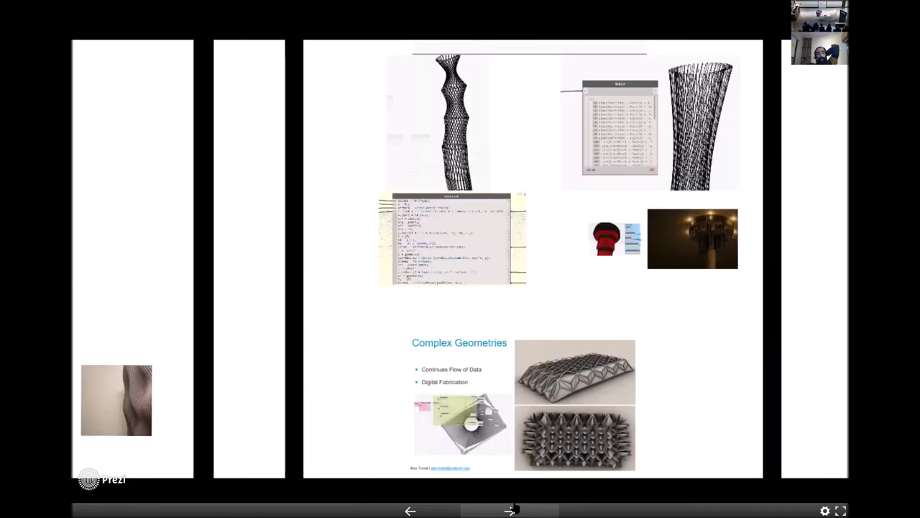
{"action": "left_click", "coordinate": [512, 509]}
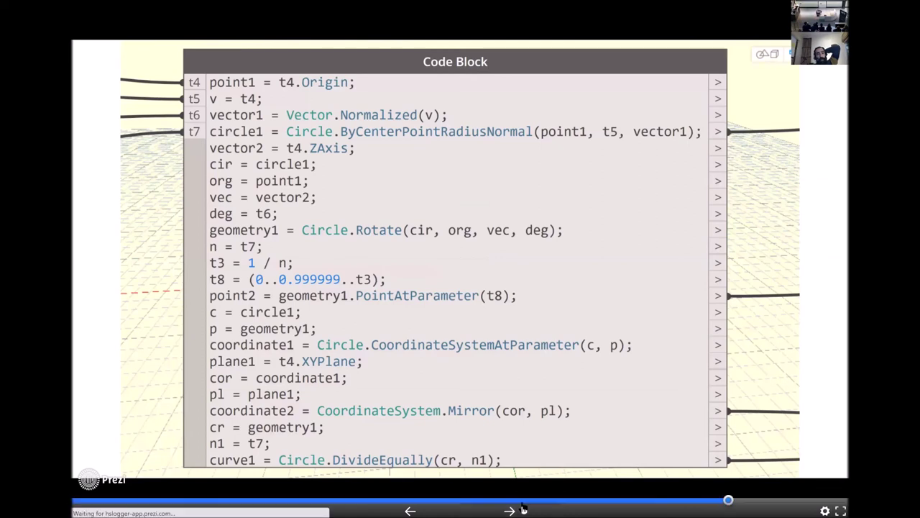
{"action": "left_click", "coordinate": [523, 509]}
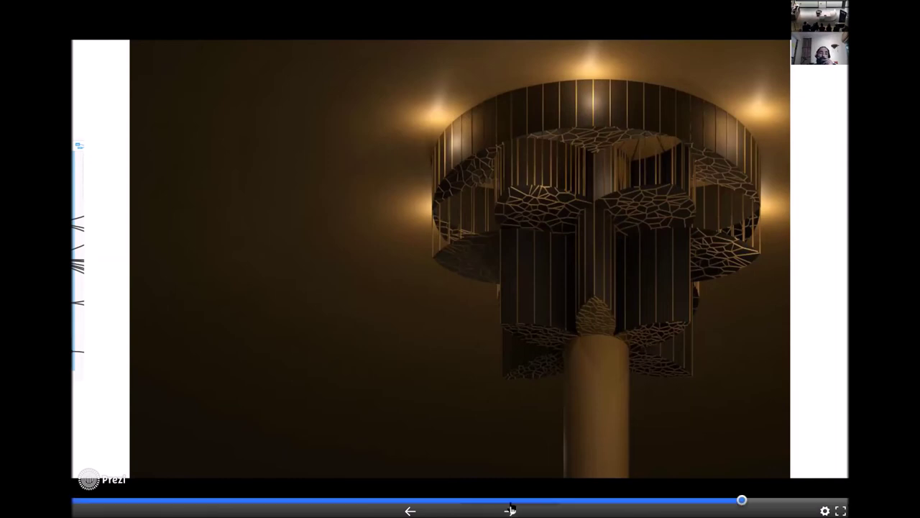
{"action": "left_click", "coordinate": [510, 509]}
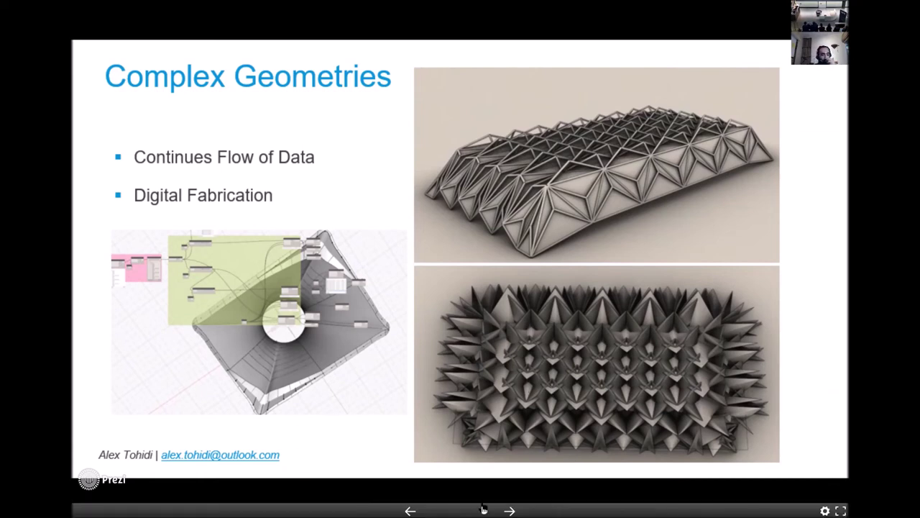
{"action": "left_click", "coordinate": [508, 509]}
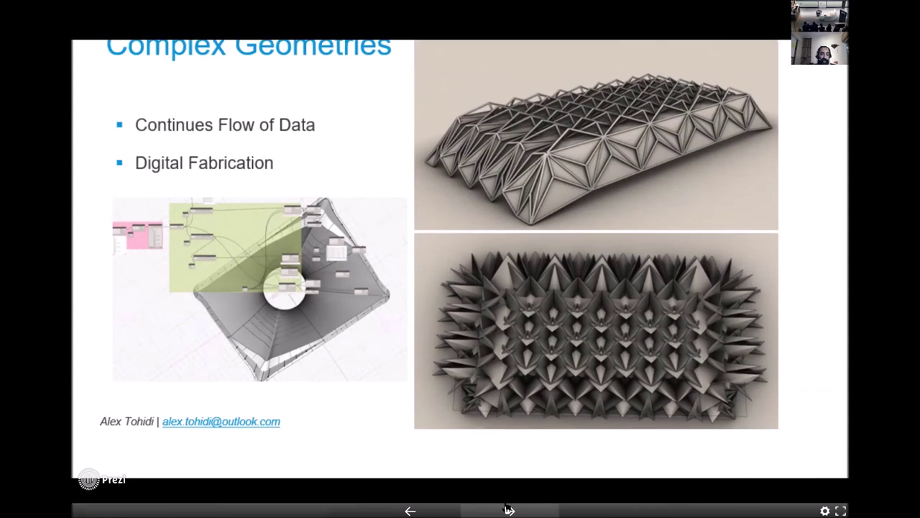
- Zoom between the Algorithmic Geometry title and its sculpture image, then zoom out to nearby slides
{"action": "left_click", "coordinate": [510, 509]}
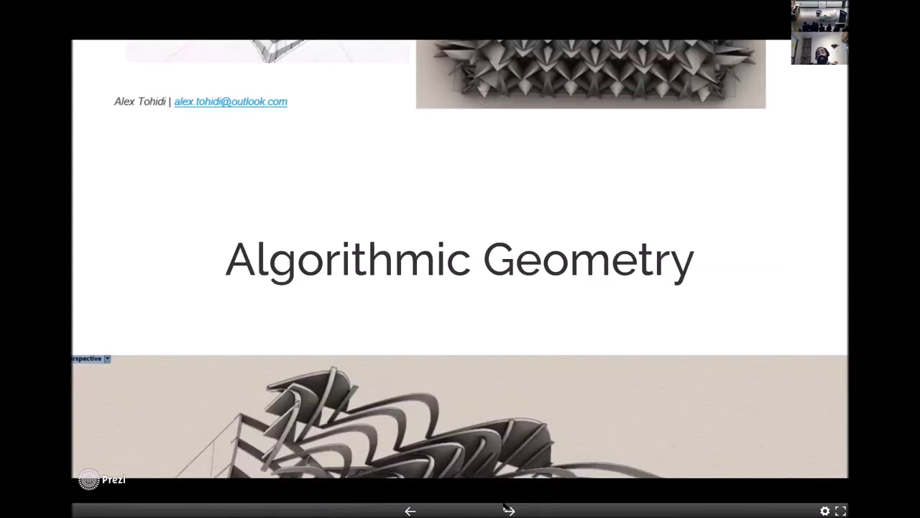
{"action": "left_click", "coordinate": [507, 509]}
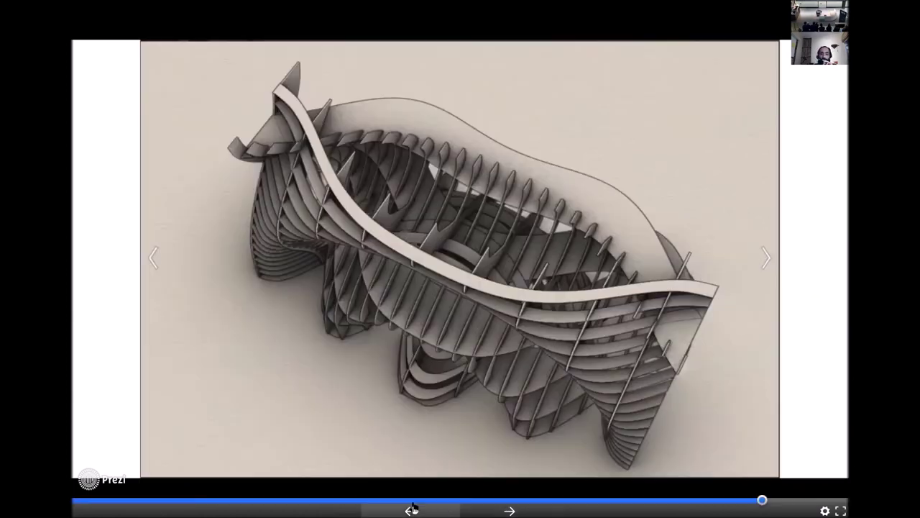
{"action": "left_click", "coordinate": [413, 509]}
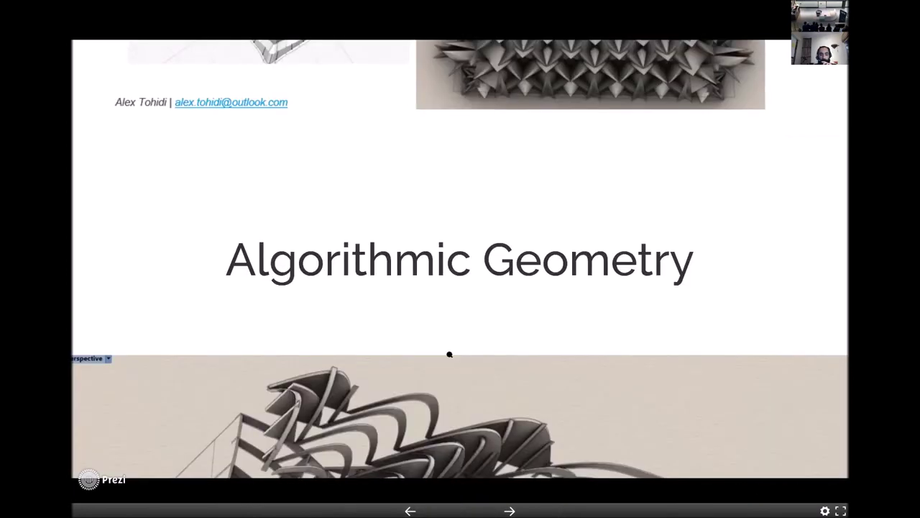
{"action": "key", "text": "Left"}
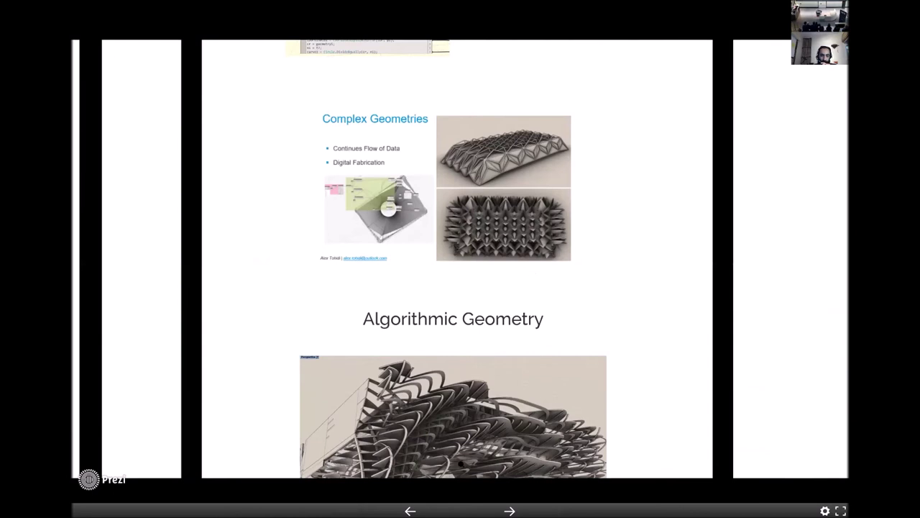
{"action": "scroll", "coordinate": [544, 286], "scroll_direction": "down", "scroll_amount": 1}
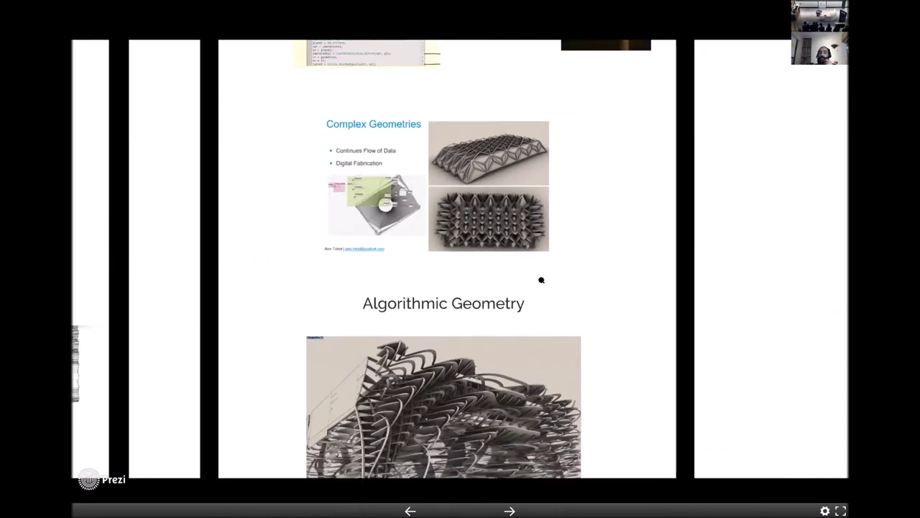
- Zoom in and out of the sculpture close-up, then advance to the branching bridge render
{"action": "key", "text": "Right"}
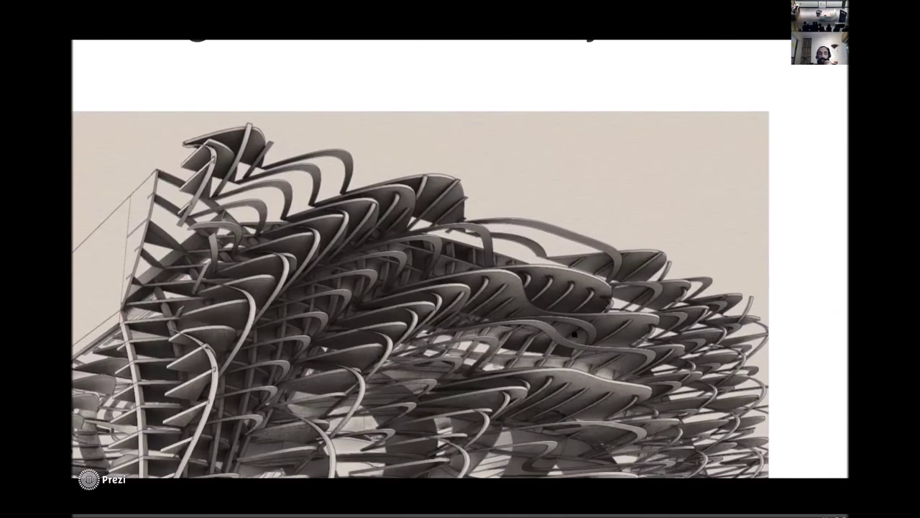
{"action": "key", "text": "Left"}
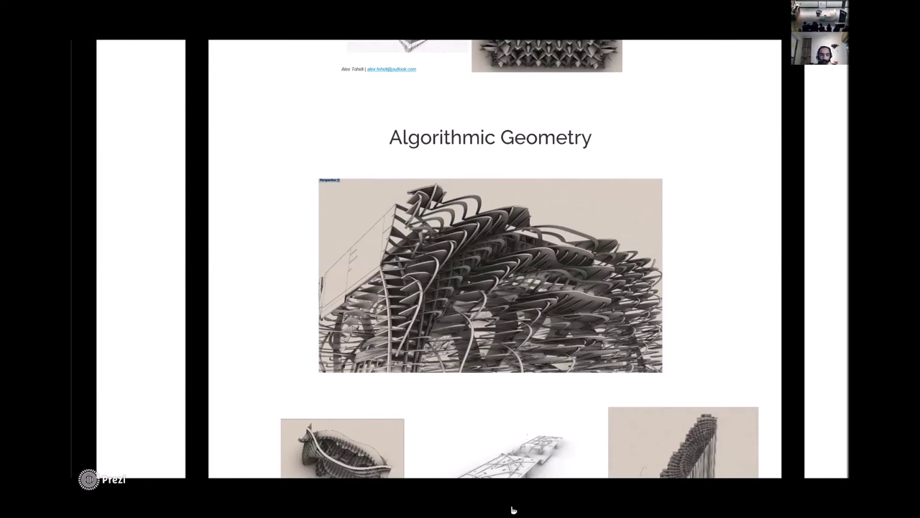
{"action": "key", "text": "Right"}
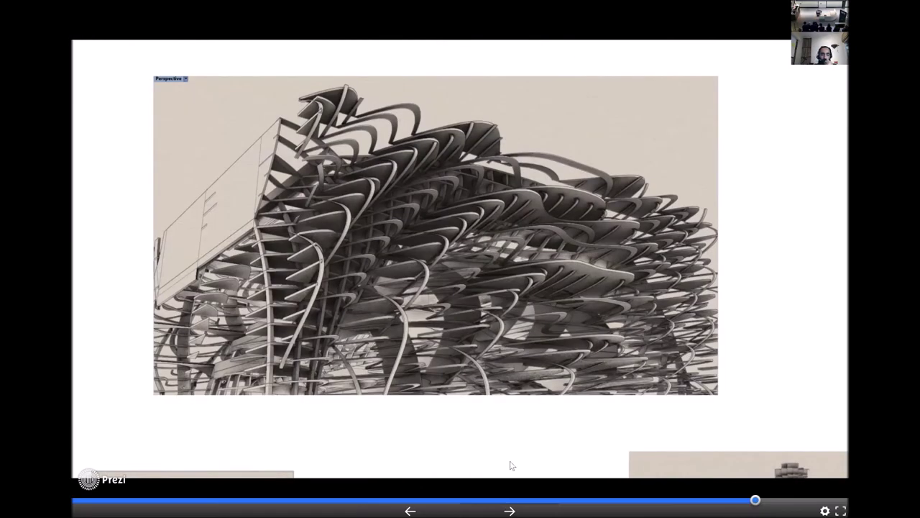
{"action": "left_click", "coordinate": [529, 508]}
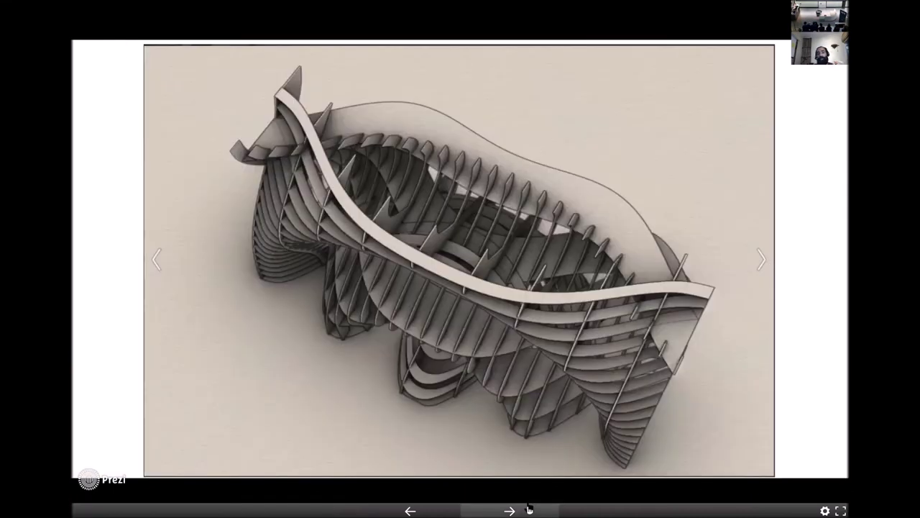
{"action": "left_click", "coordinate": [529, 509]}
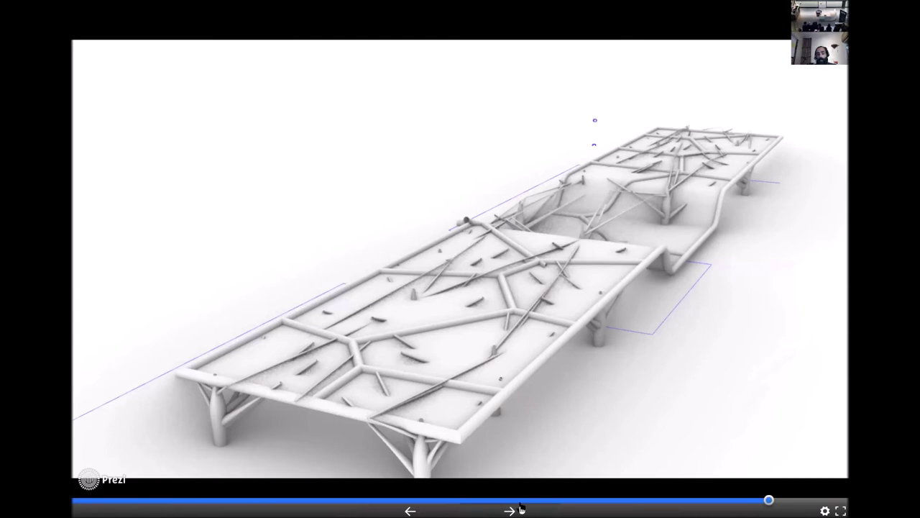
- Step past the tall stepped sculpture and triangular terrain model to the hanging hexagonal prisms render
{"action": "left_click", "coordinate": [521, 507]}
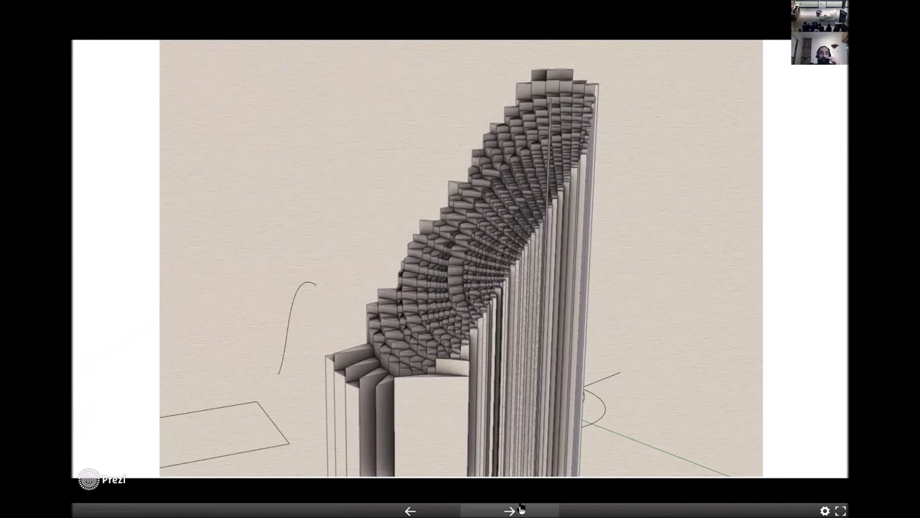
{"action": "left_click", "coordinate": [521, 509]}
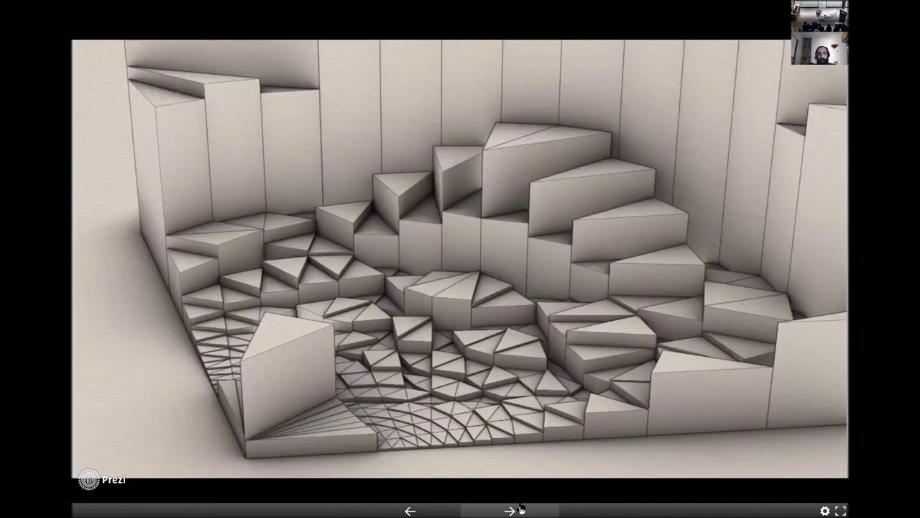
{"action": "left_click", "coordinate": [522, 509]}
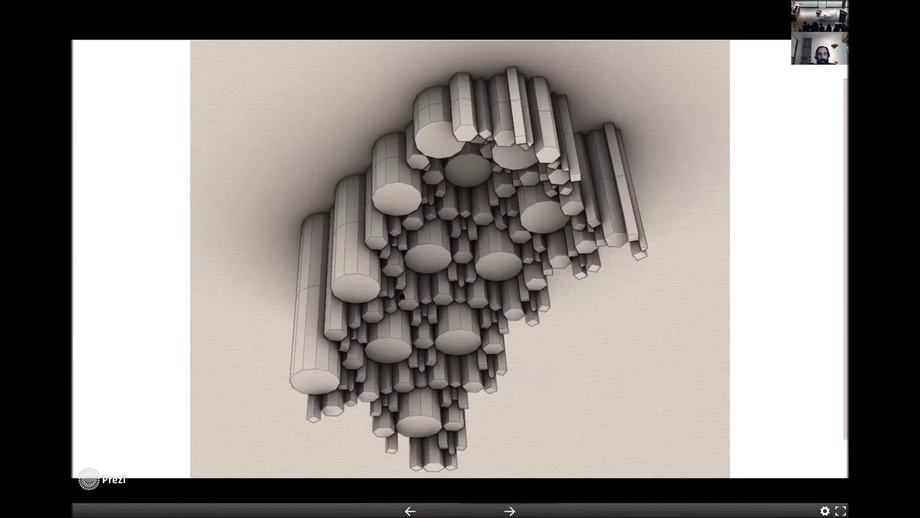
{"action": "key", "text": "Right"}
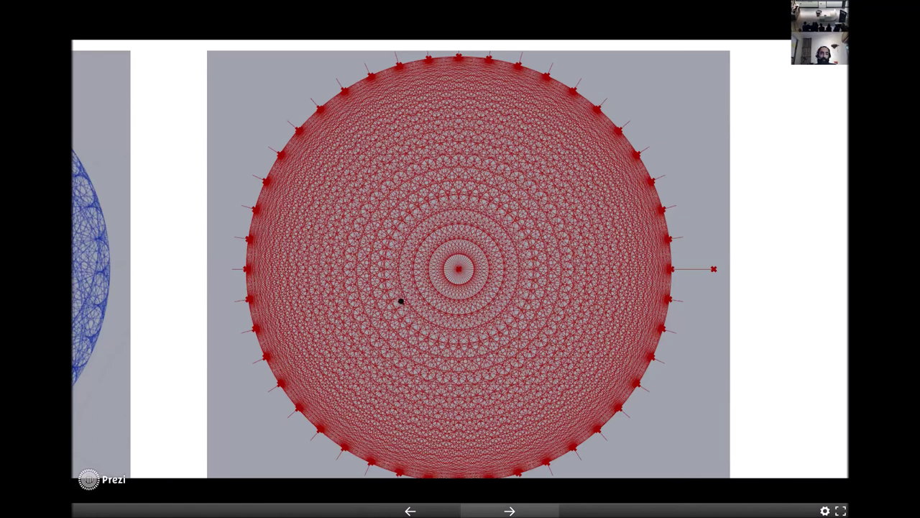
- Zoom into the red circular mesh centre, show it whole, then advance to Parametric Shelf
{"action": "left_click", "coordinate": [511, 510]}
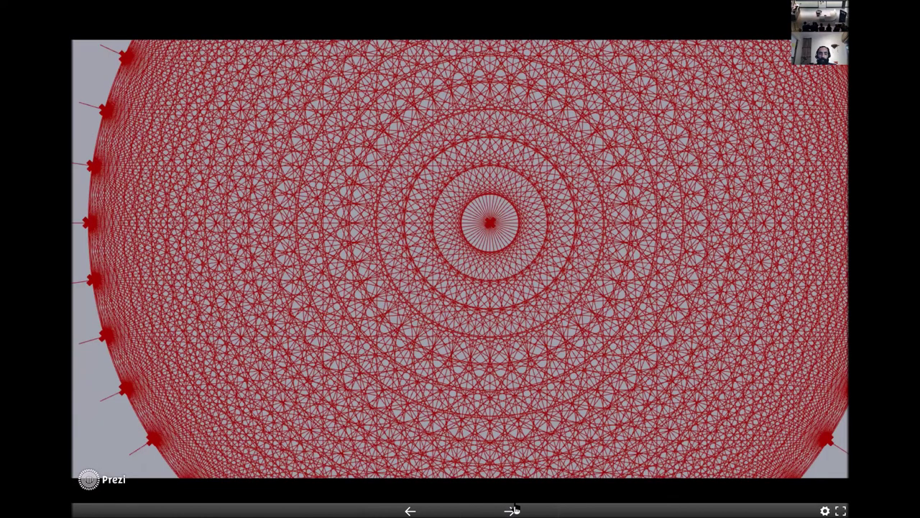
{"action": "left_click", "coordinate": [514, 509]}
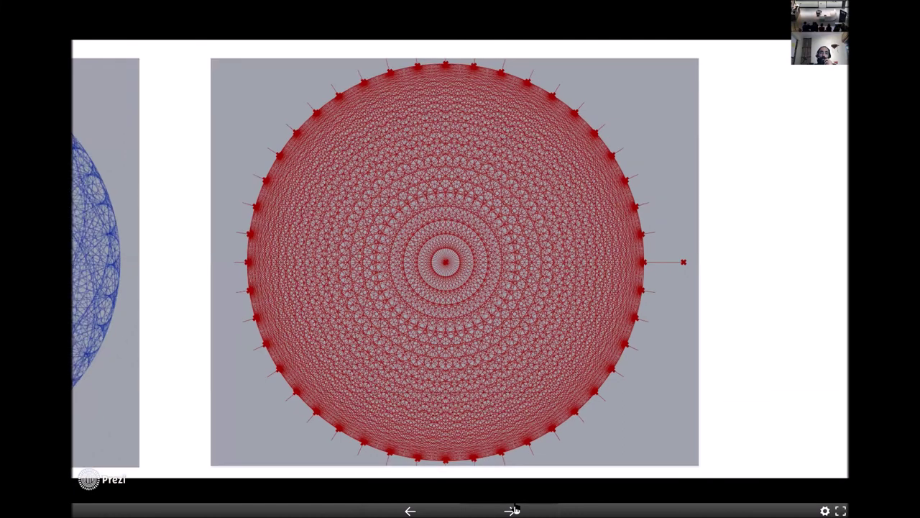
{"action": "left_click", "coordinate": [514, 509]}
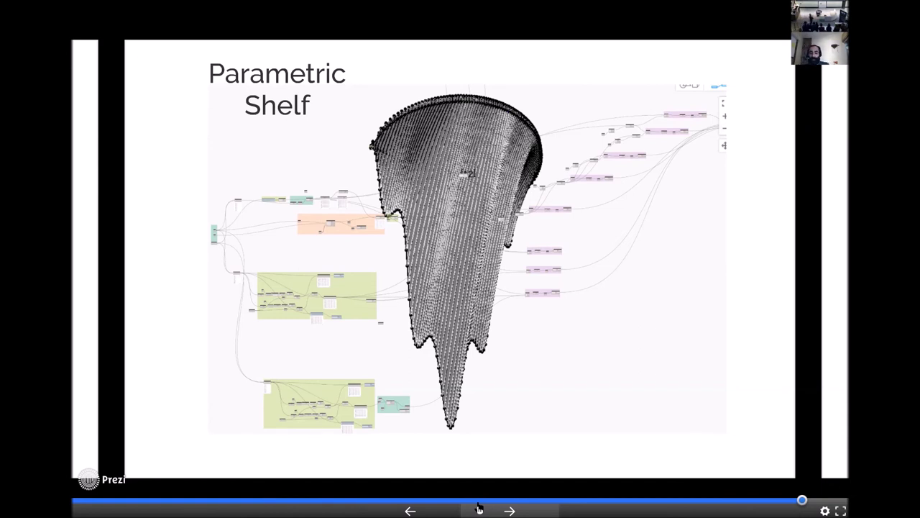
- Raise the volume, then step through the Parametric Shelf views to the eight slatted timber renders
{"action": "mouse_move", "coordinate": [479, 507]}
{"action": "key", "text": "XF86AudioRaiseVolume"}
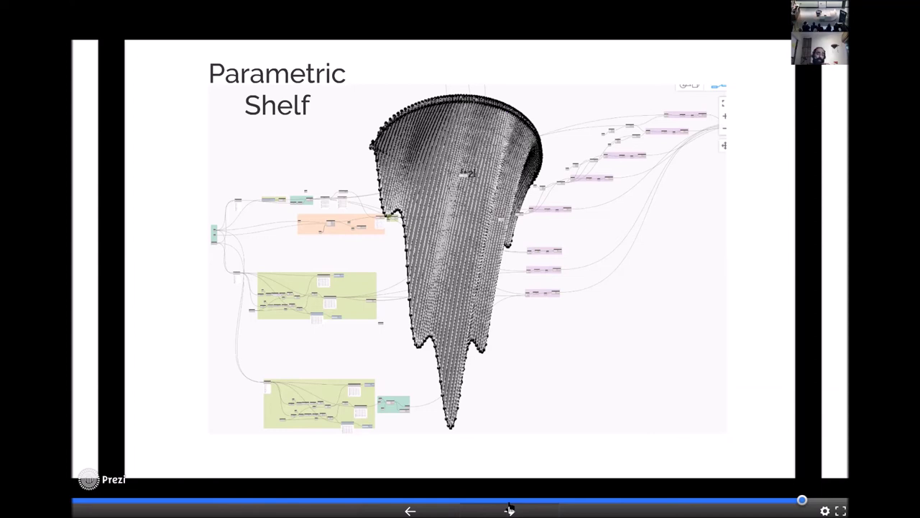
{"action": "key", "text": "Right"}
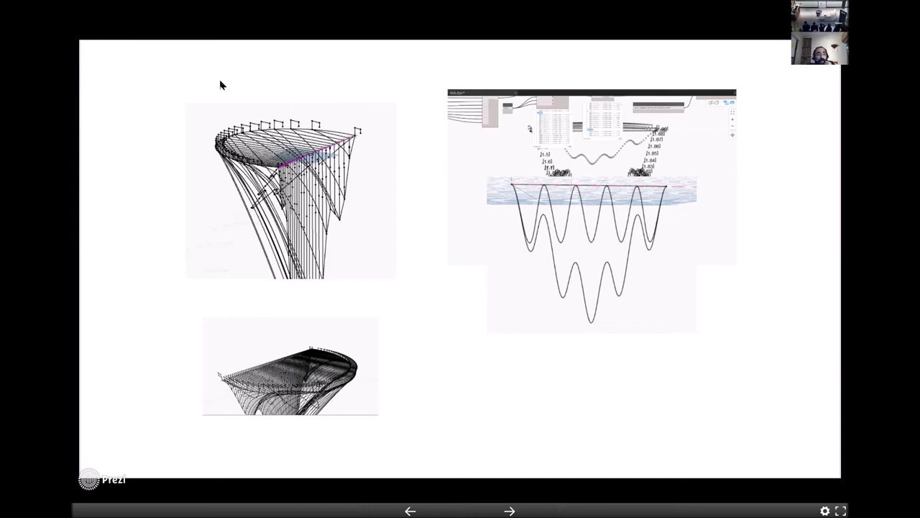
{"action": "mouse_move", "coordinate": [290, 190]}
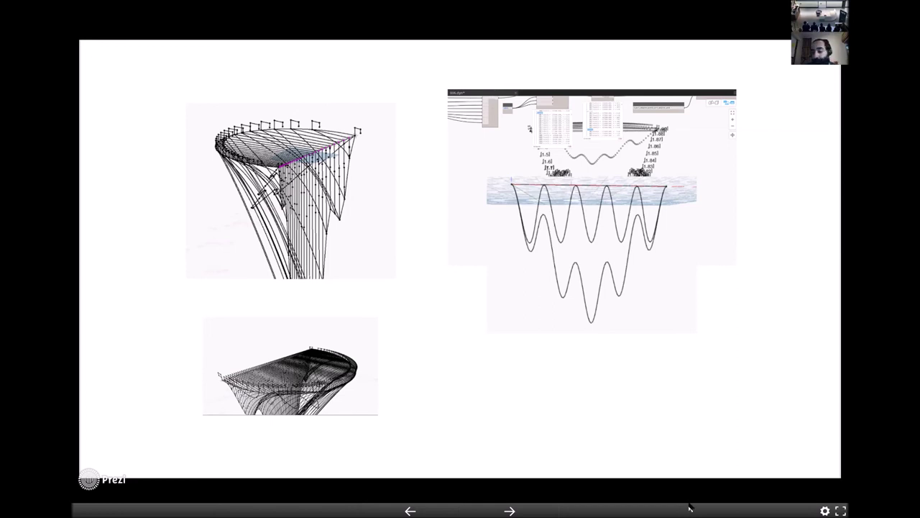
{"action": "left_click", "coordinate": [515, 508]}
{"action": "left_click", "coordinate": [516, 508]}
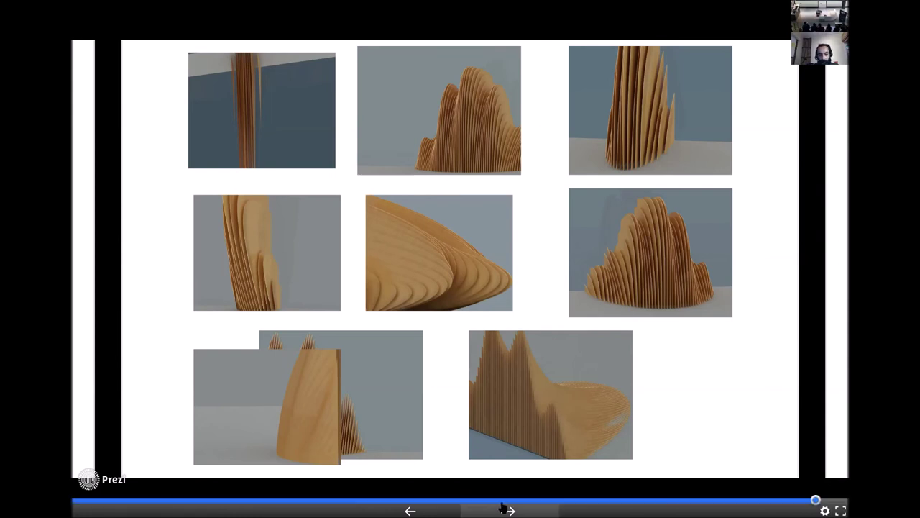
- Advance past the model images and Revit screenshot to a zoomed photo of laser-cut rib 2
{"action": "left_click", "coordinate": [504, 509]}
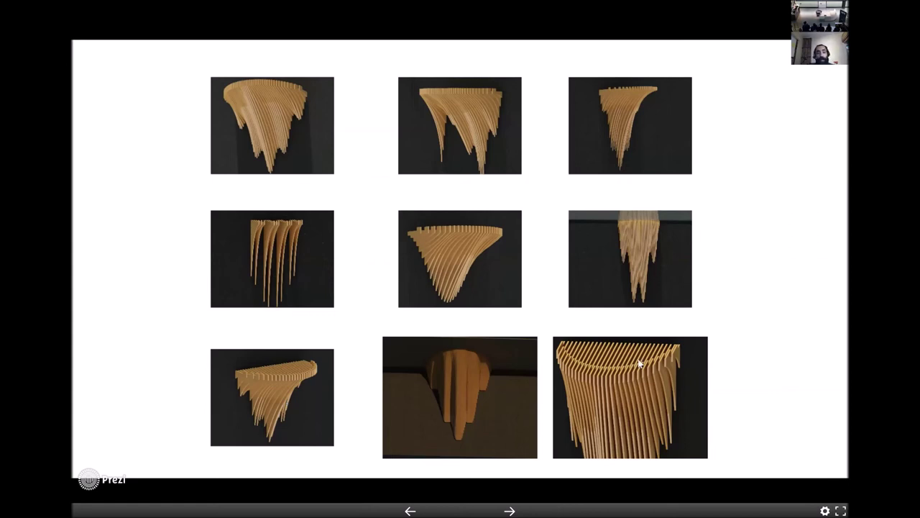
{"action": "left_click", "coordinate": [511, 509]}
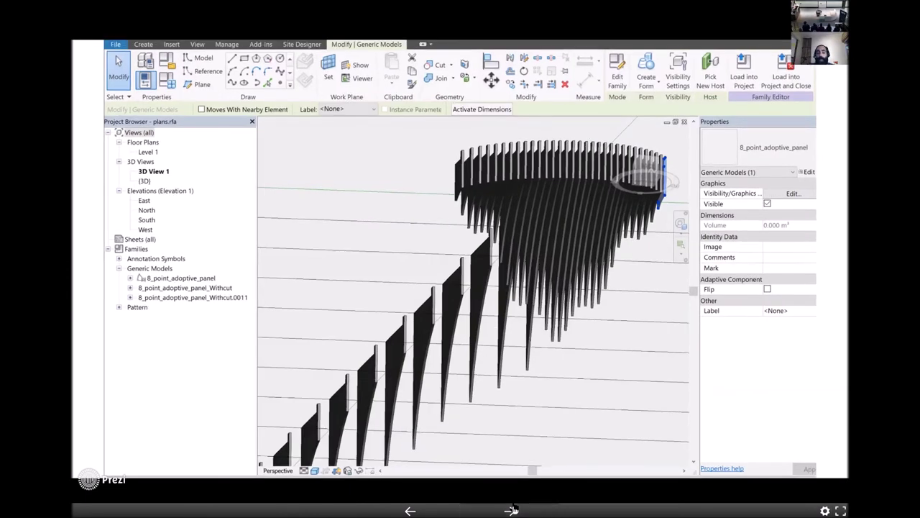
{"action": "left_click", "coordinate": [512, 510]}
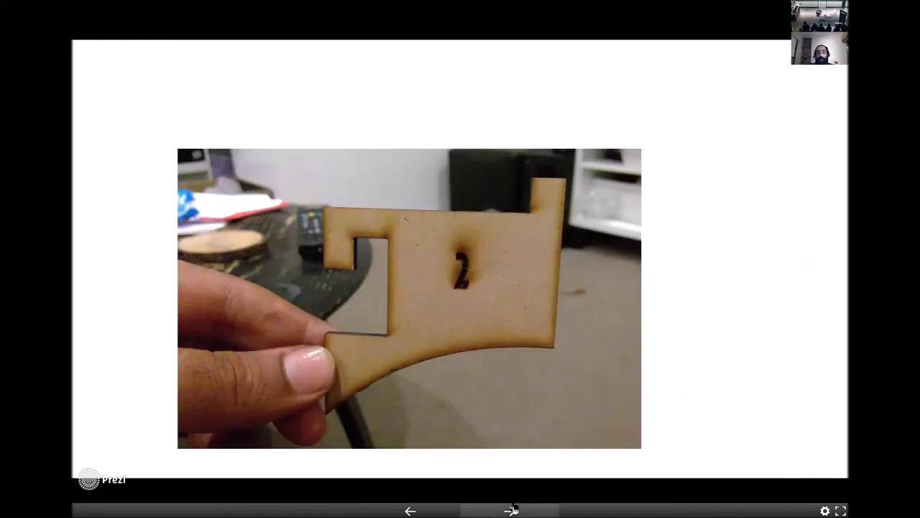
{"action": "left_click", "coordinate": [513, 509]}
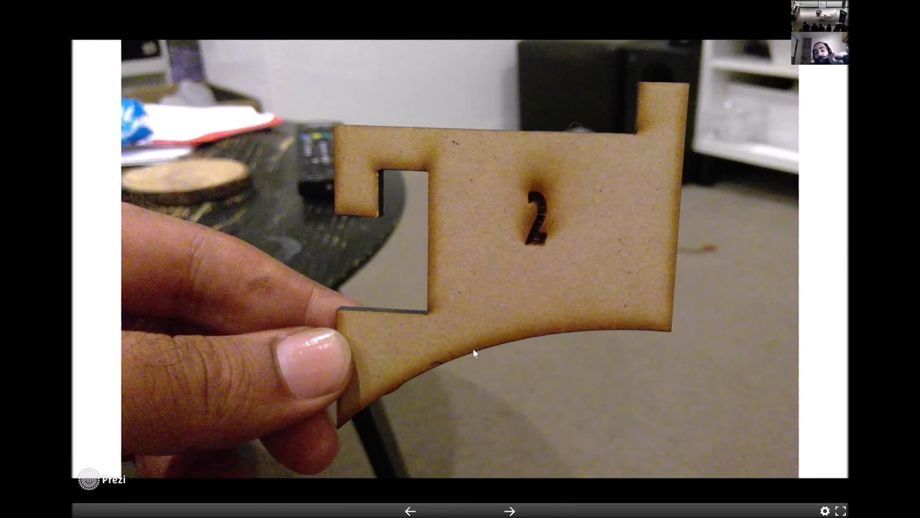
- Page past the slatted sculpture, Interior Design ?! and Digital Fabrication titles to Data & Collaboration
{"action": "left_click", "coordinate": [501, 508]}
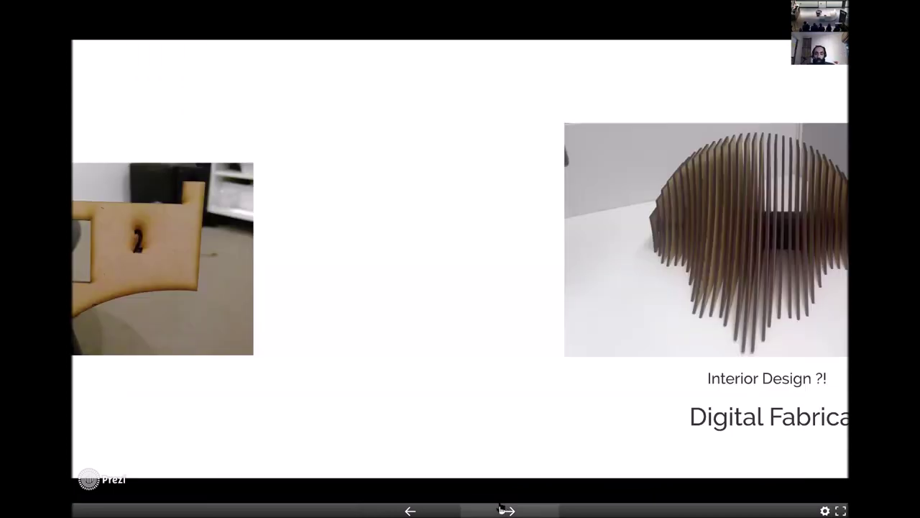
{"action": "left_click", "coordinate": [526, 509]}
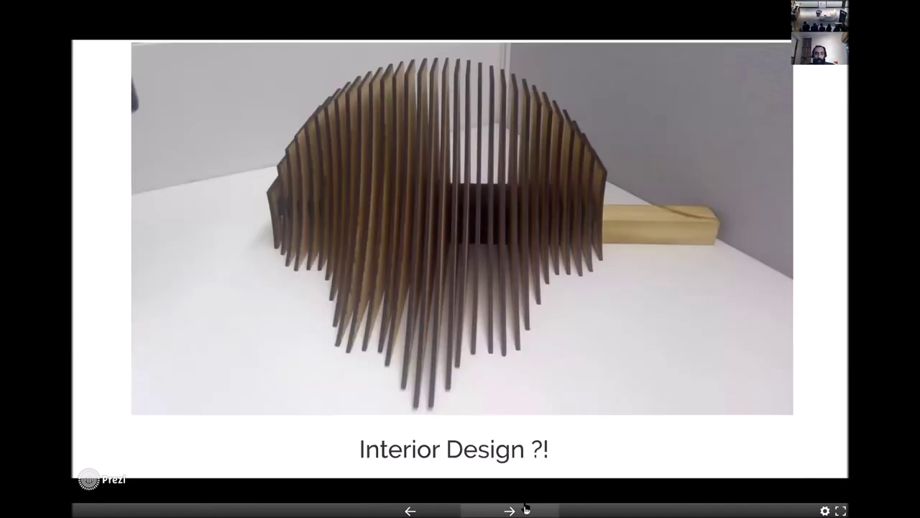
{"action": "left_click", "coordinate": [515, 508]}
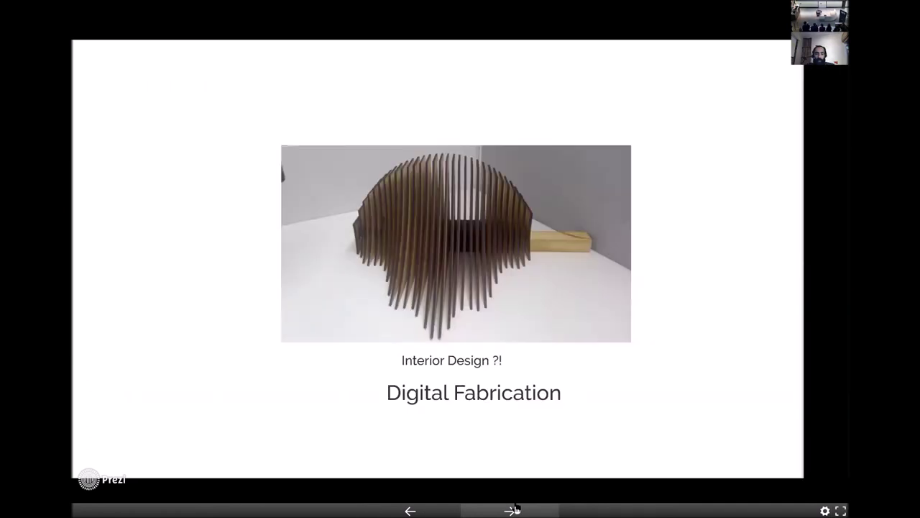
{"action": "left_click", "coordinate": [515, 508]}
{"action": "left_click", "coordinate": [512, 506]}
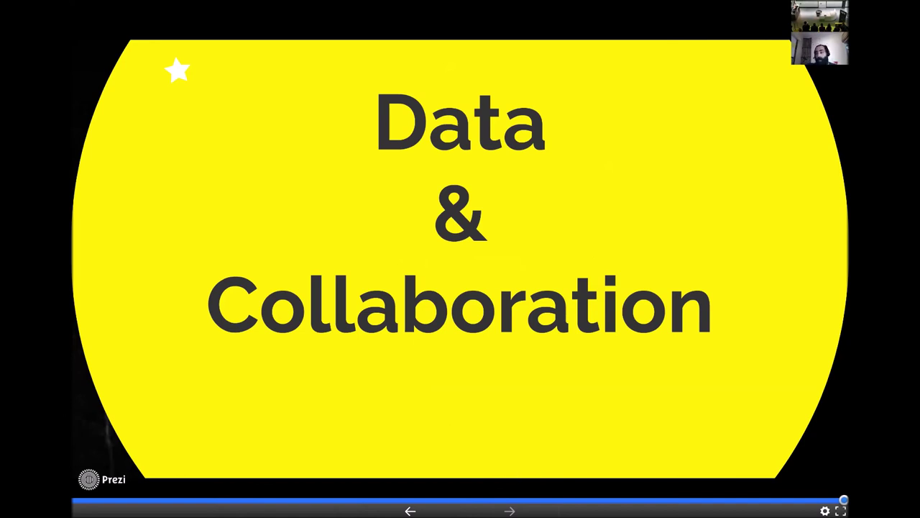
{"action": "mouse_move", "coordinate": [564, 5]}
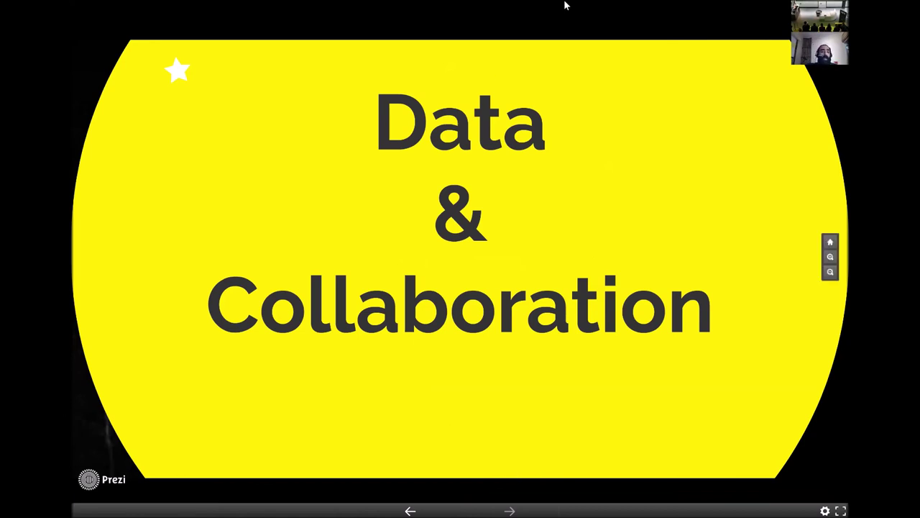
- Exit the Prezi fullscreen slideshow and bring up File Explorer on the Documents › BIM folder
{"action": "key", "text": "Escape"}
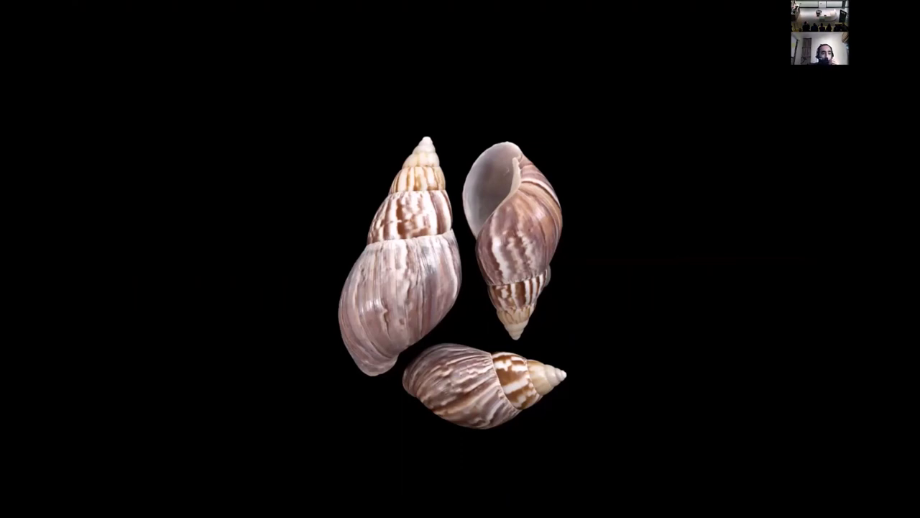
{"action": "key", "text": "super+e"}
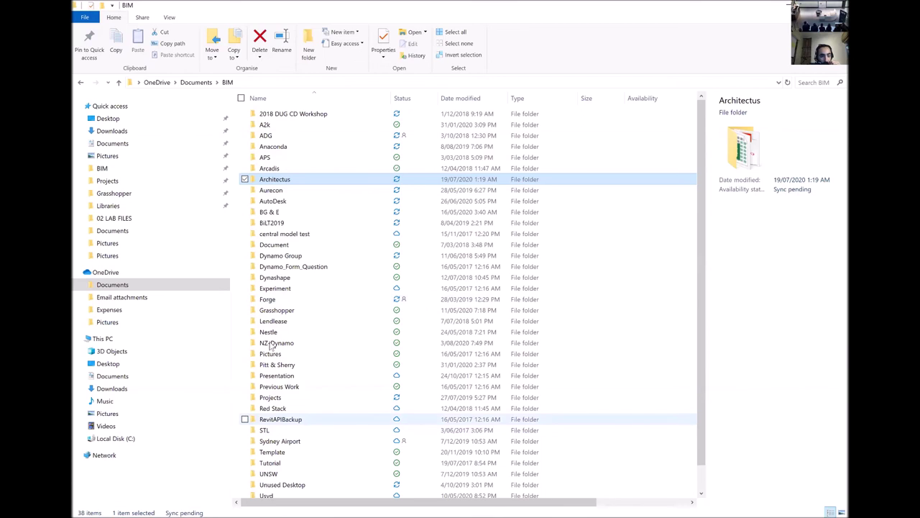
- Browse into NZ-Dynamo's parametric shelf case-study folder
{"action": "left_click", "coordinate": [273, 344]}
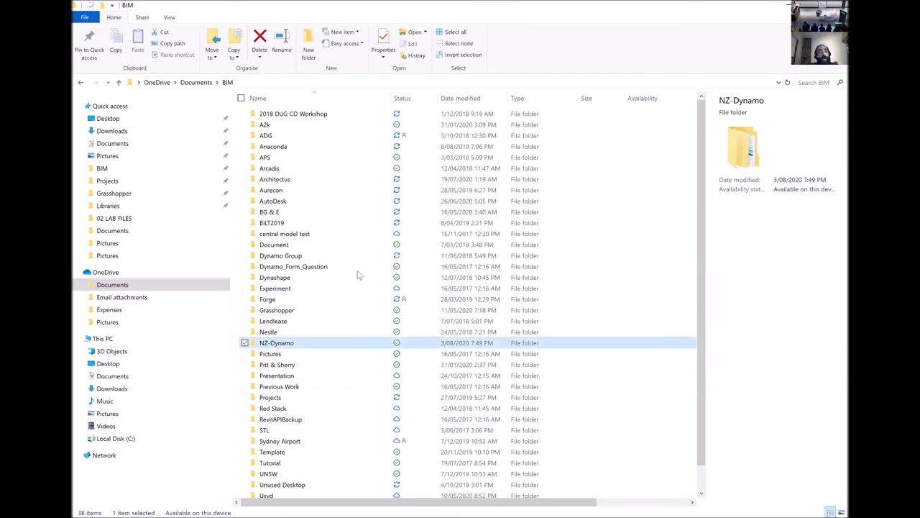
{"action": "key", "text": "Return"}
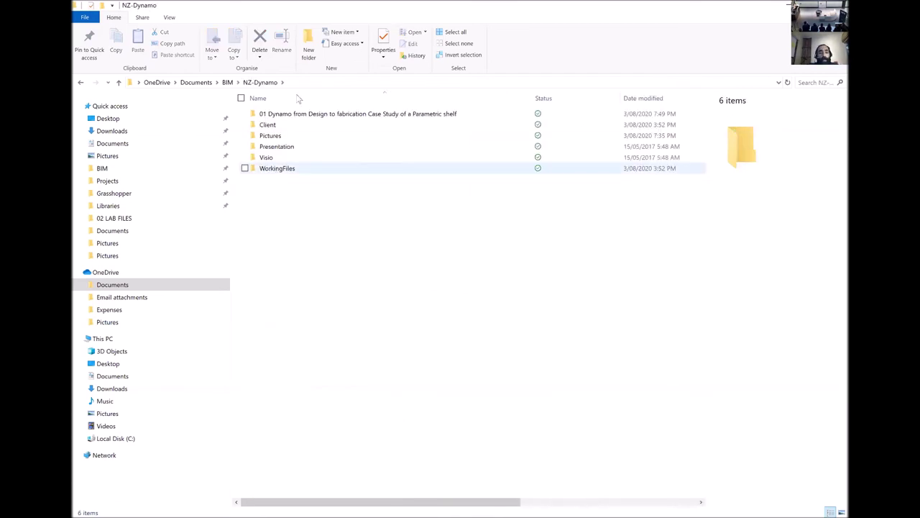
{"action": "left_click", "coordinate": [298, 116]}
{"action": "key", "text": "Return"}
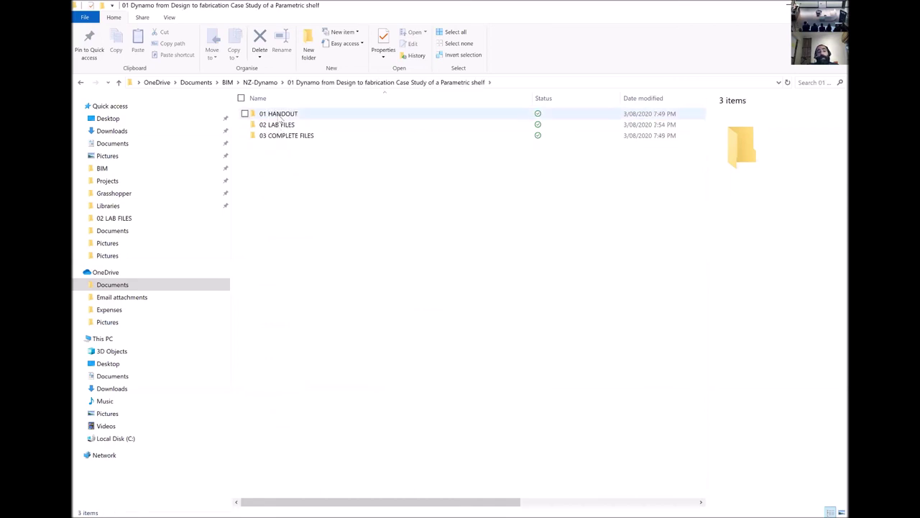
- Open the handout PDF in 01 HANDOUT, then go back and open 03 COMPLETE FILES
{"action": "double_click", "coordinate": [295, 118]}
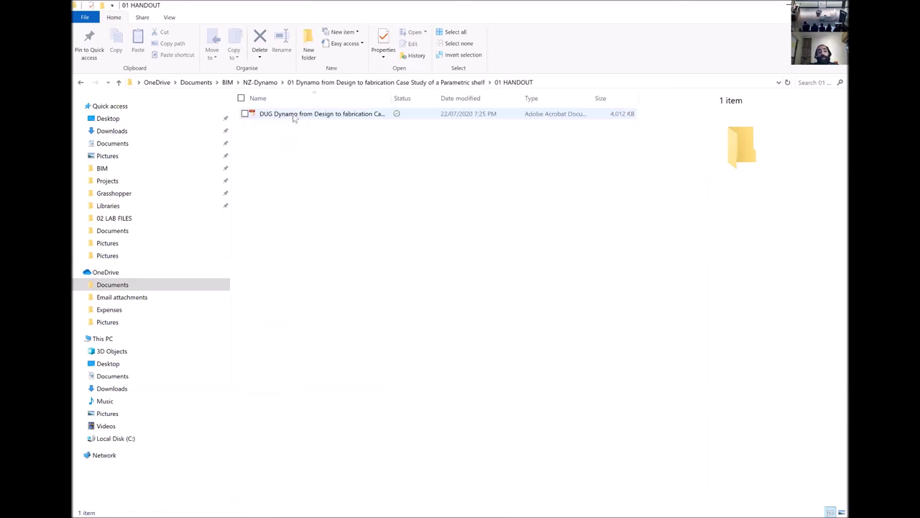
{"action": "double_click", "coordinate": [295, 119]}
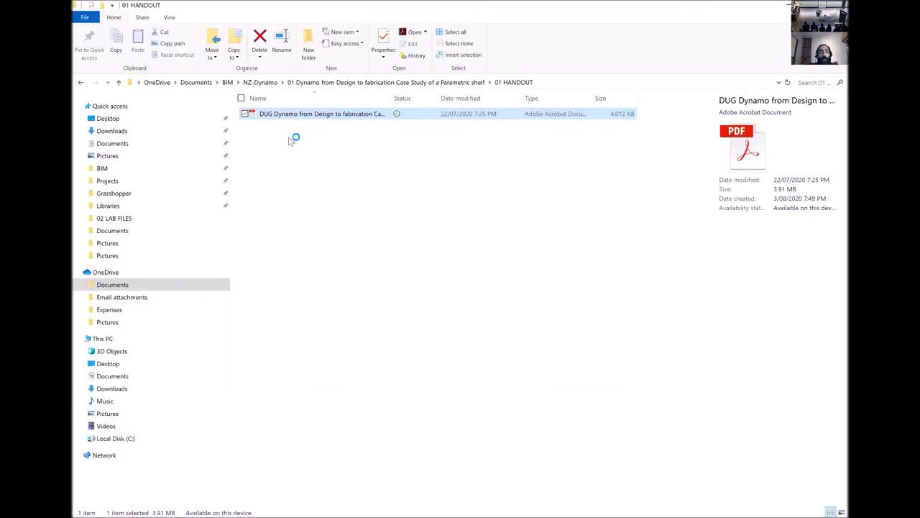
{"action": "key", "text": "alt+Up"}
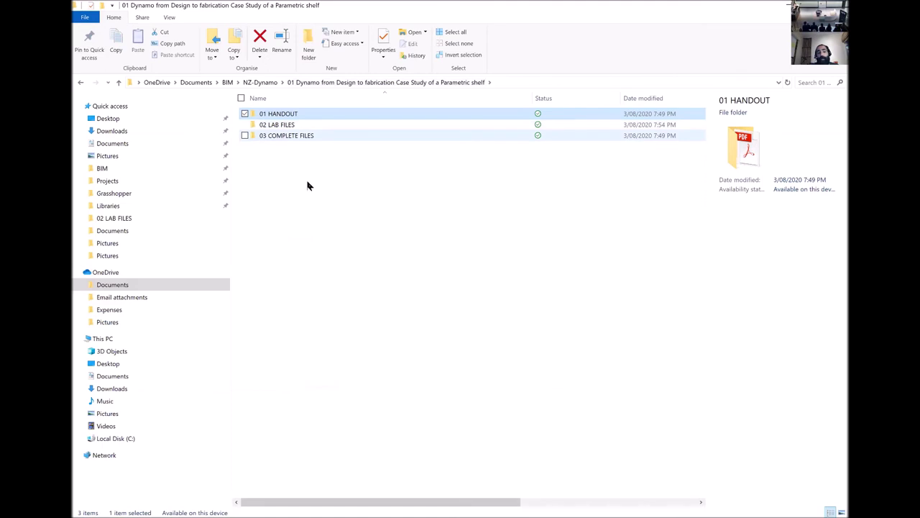
{"action": "double_click", "coordinate": [277, 137]}
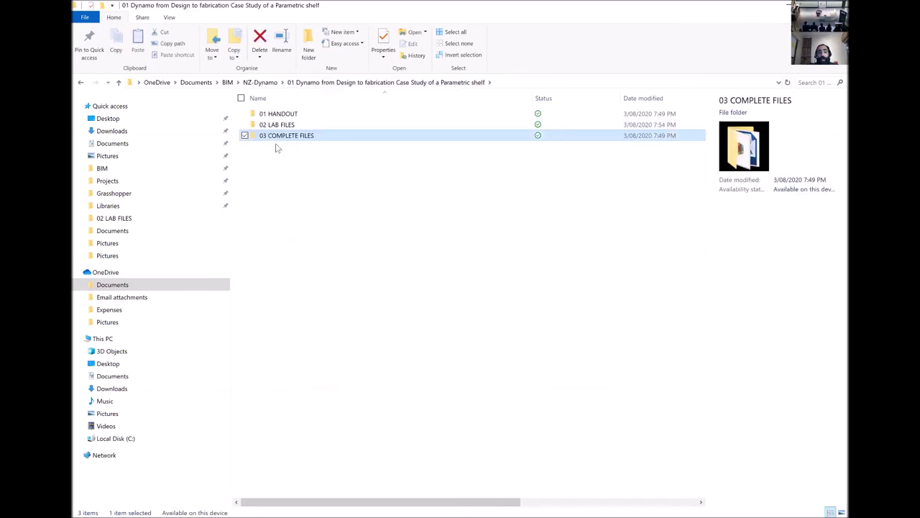
- Show the 02 LAB FILES folder in a small File Explorer window over Revit's Level 1 plan
{"action": "key", "text": "alt+Left"}
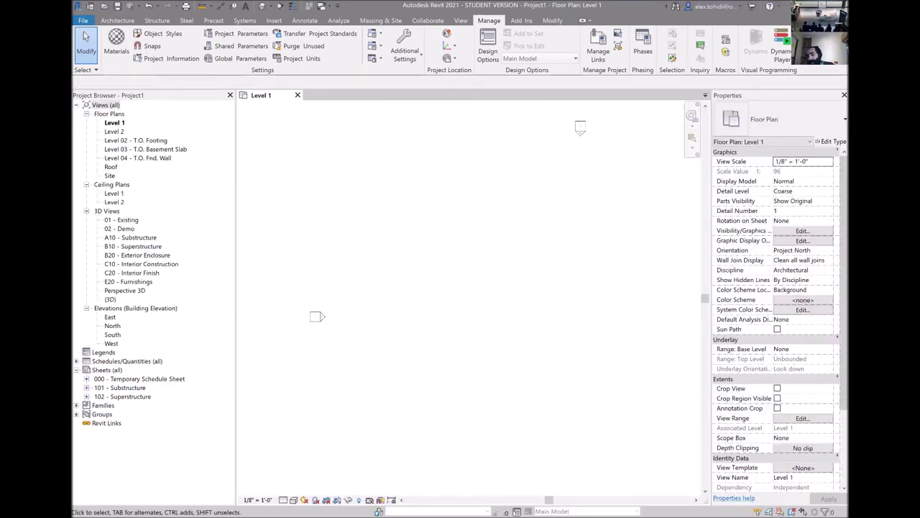
{"action": "key", "text": "alt+Tab"}
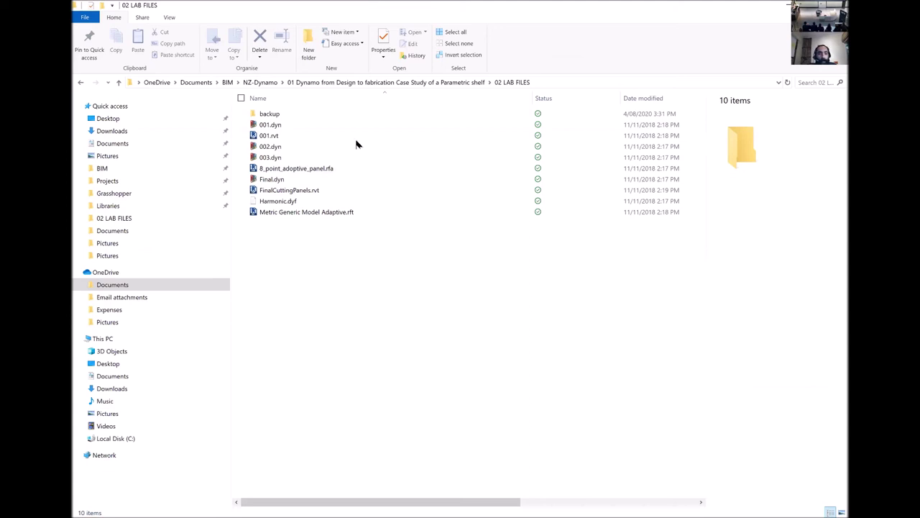
{"action": "key", "text": "super+Down"}
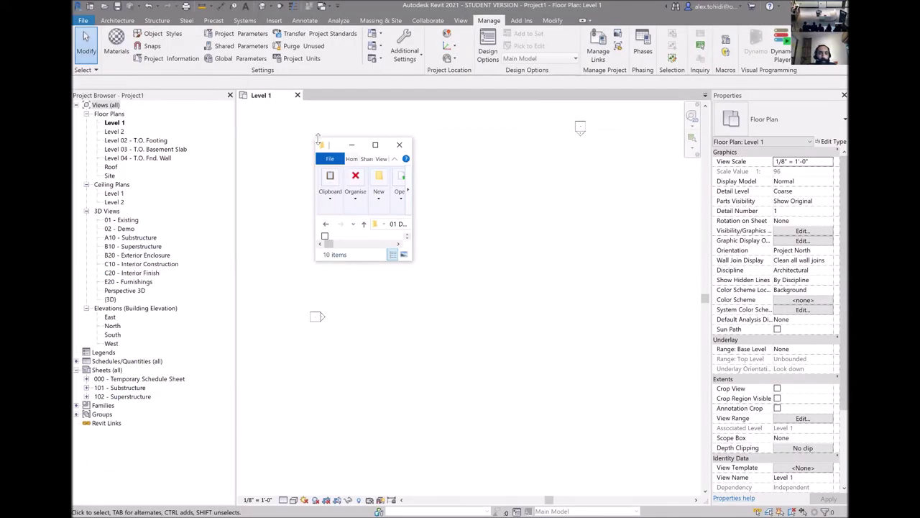
- Pick 8_point_adaptive_panel.rfa, place its remaining adaptive points on Level 1, and select the panel
{"action": "left_click_drag", "start_coordinate": [317, 136], "coordinate": [317, 33]}
{"action": "left_click", "coordinate": [344, 207]}
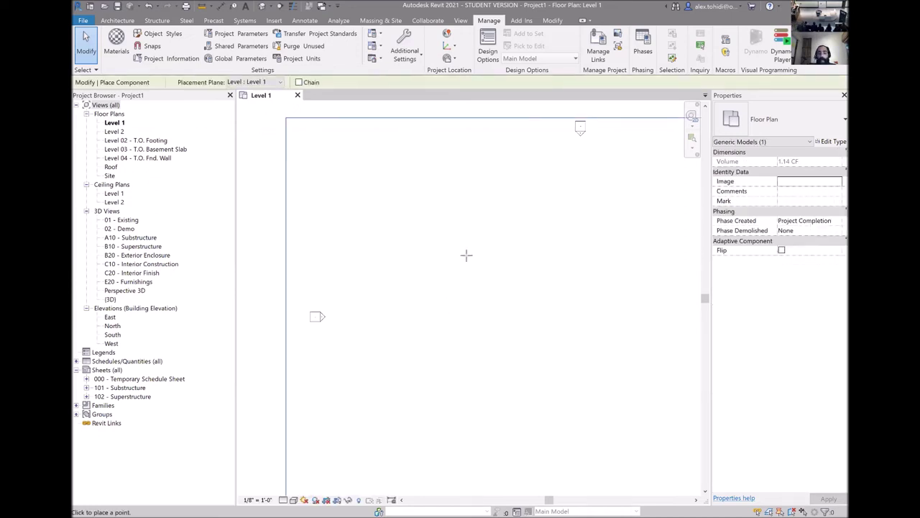
{"action": "left_click", "coordinate": [560, 272]}
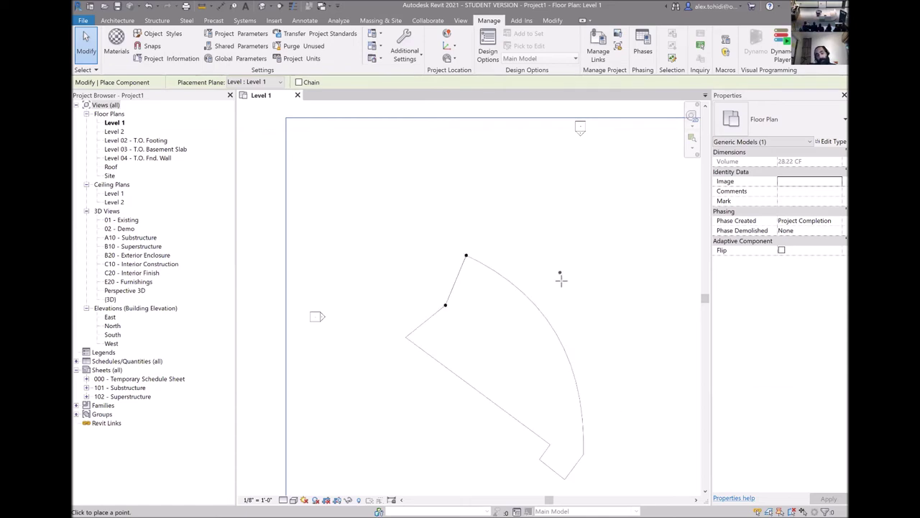
{"action": "left_click", "coordinate": [615, 410]}
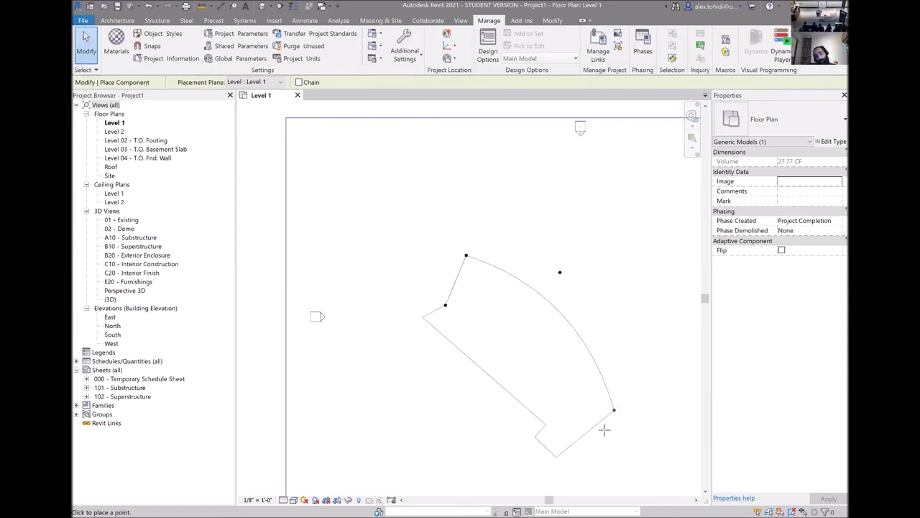
{"action": "left_click", "coordinate": [536, 484]}
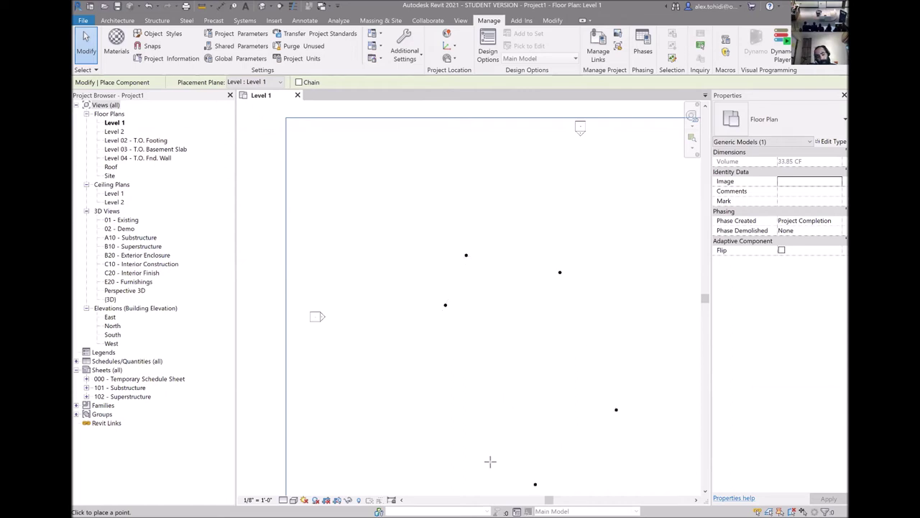
{"action": "left_click", "coordinate": [493, 454]}
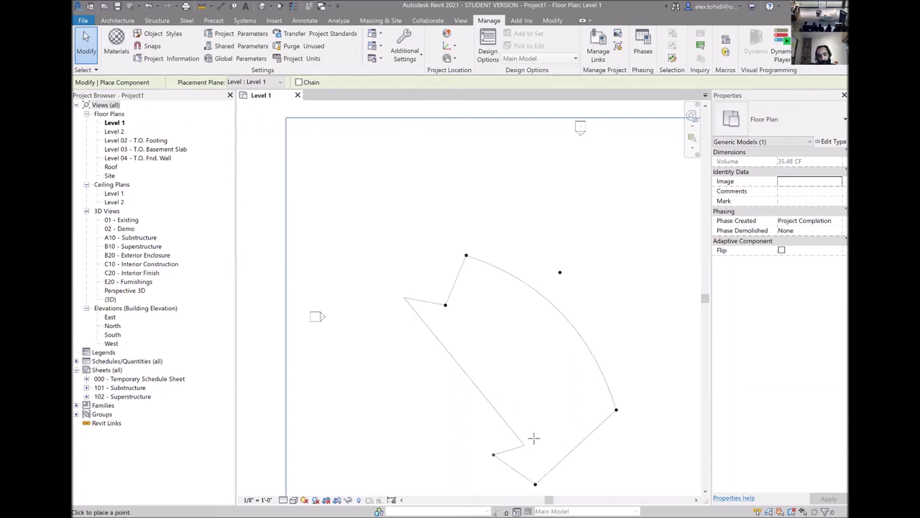
{"action": "left_click", "coordinate": [534, 437]}
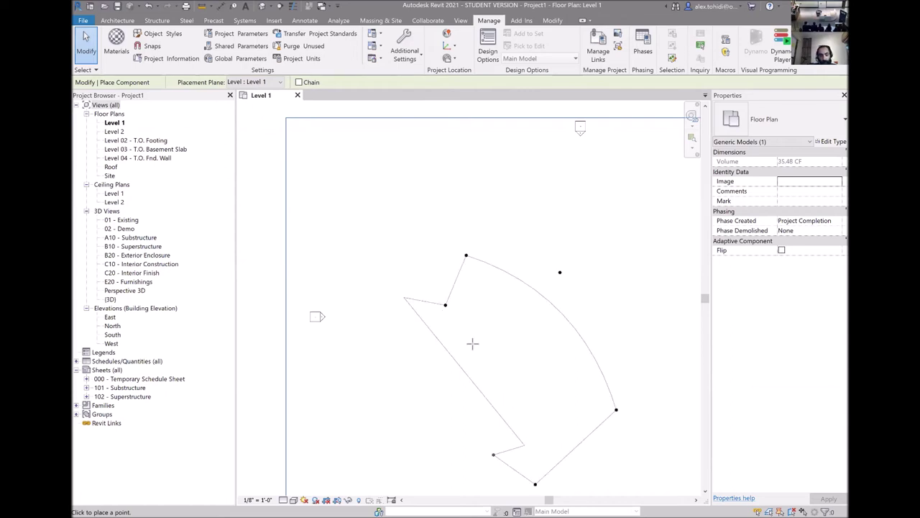
{"action": "left_click", "coordinate": [435, 324]}
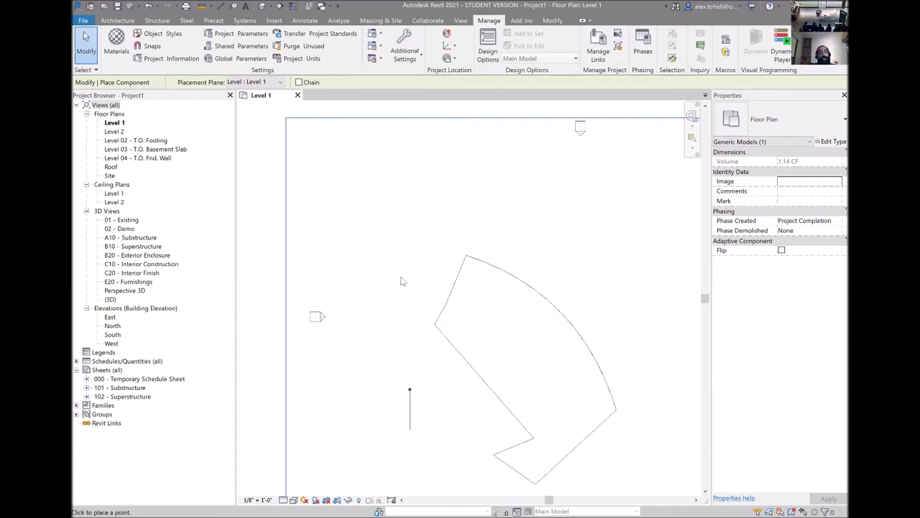
{"action": "key", "text": "Escape"}
{"action": "key", "text": "Escape"}
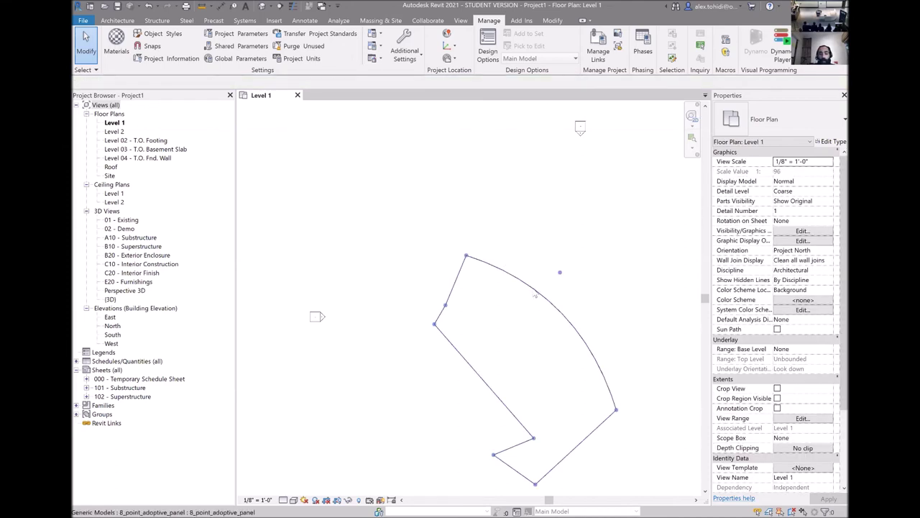
{"action": "left_click", "coordinate": [535, 294]}
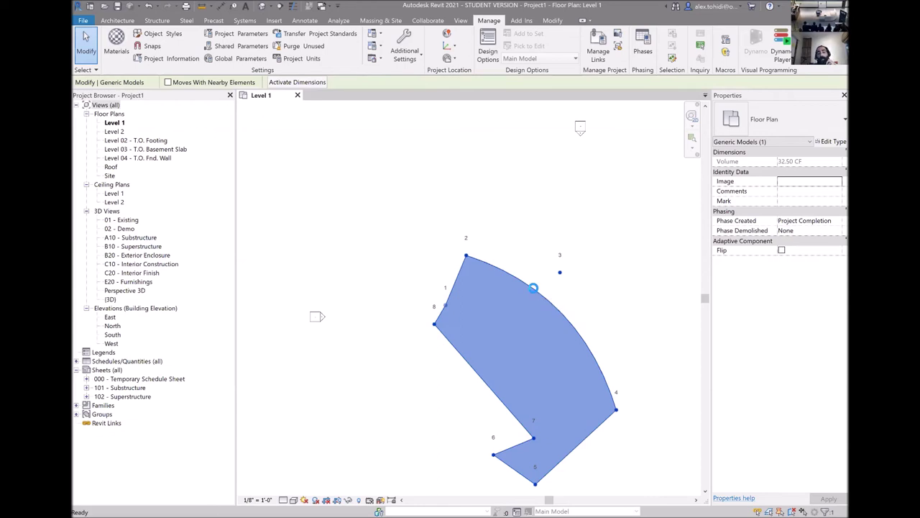
- Open the panel's family in the Family Editor and orbit its 3D view around the adaptive points
{"action": "double_click", "coordinate": [533, 288]}
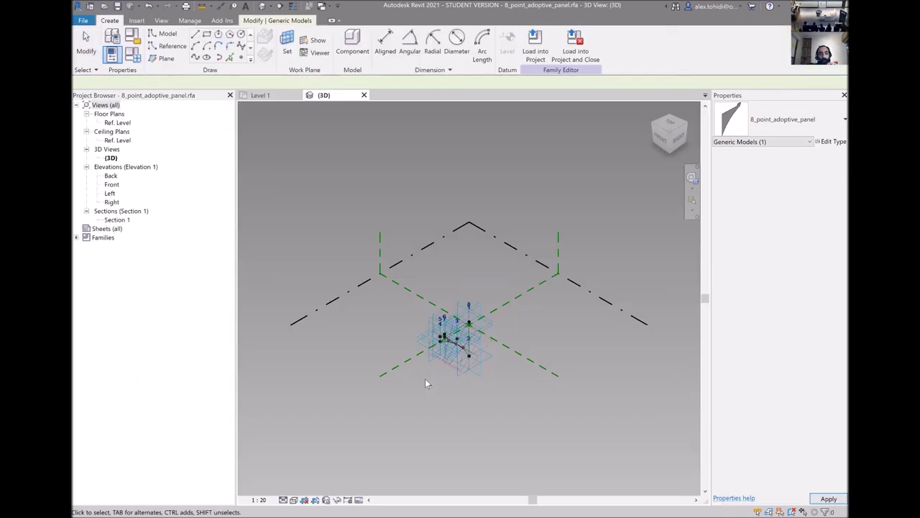
{"action": "scroll", "coordinate": [532, 400], "scroll_direction": "up", "scroll_amount": 5}
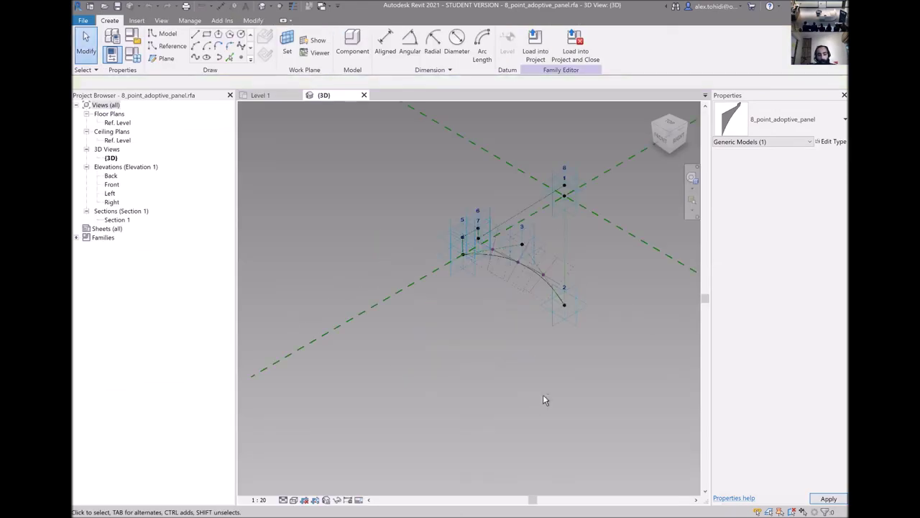
{"action": "left_click", "coordinate": [543, 394]}
{"action": "middle_click_drag", "start_coordinate": [467, 411], "coordinate": [477, 353], "text": "shift"}
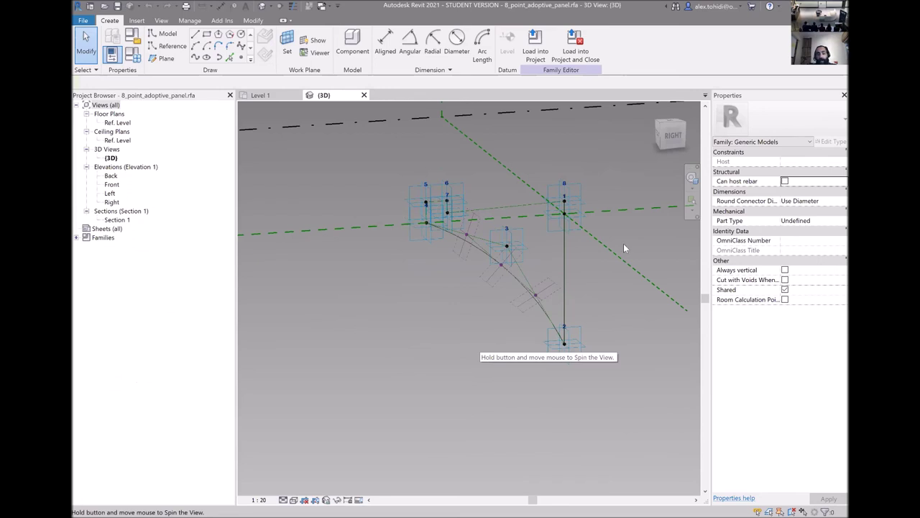
{"action": "middle_click_drag", "start_coordinate": [376, 302], "coordinate": [449, 306], "text": "shift"}
{"action": "scroll", "coordinate": [608, 243], "scroll_direction": "up", "scroll_amount": 2}
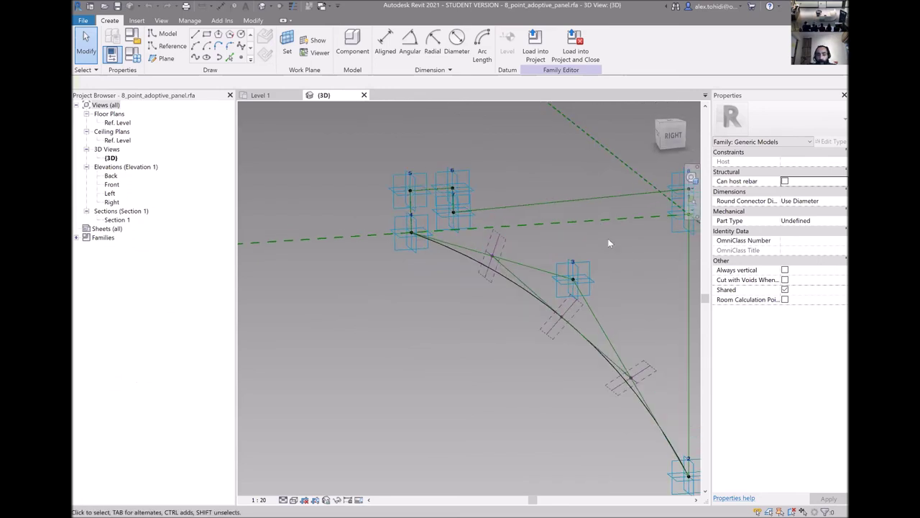
{"action": "middle_click_drag", "start_coordinate": [633, 243], "coordinate": [629, 226], "text": "shift"}
- Zoom onto the curve, highlight the whole curve chain, and switch to the ribbed surface viewer
{"action": "scroll", "coordinate": [629, 237], "scroll_direction": "up", "scroll_amount": 3}
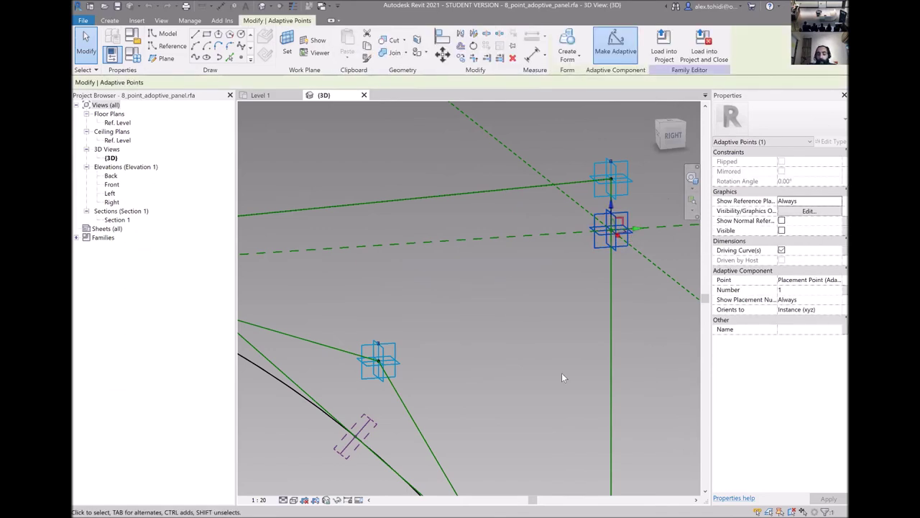
{"action": "scroll", "coordinate": [591, 436], "scroll_direction": "down", "scroll_amount": 2}
{"action": "scroll", "coordinate": [568, 428], "scroll_direction": "down", "scroll_amount": 1}
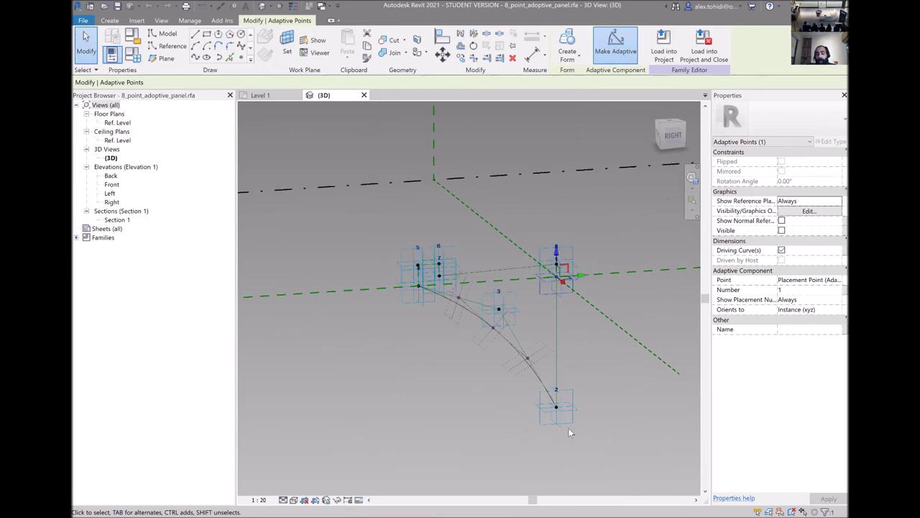
{"action": "scroll", "coordinate": [545, 375], "scroll_direction": "up", "scroll_amount": 5}
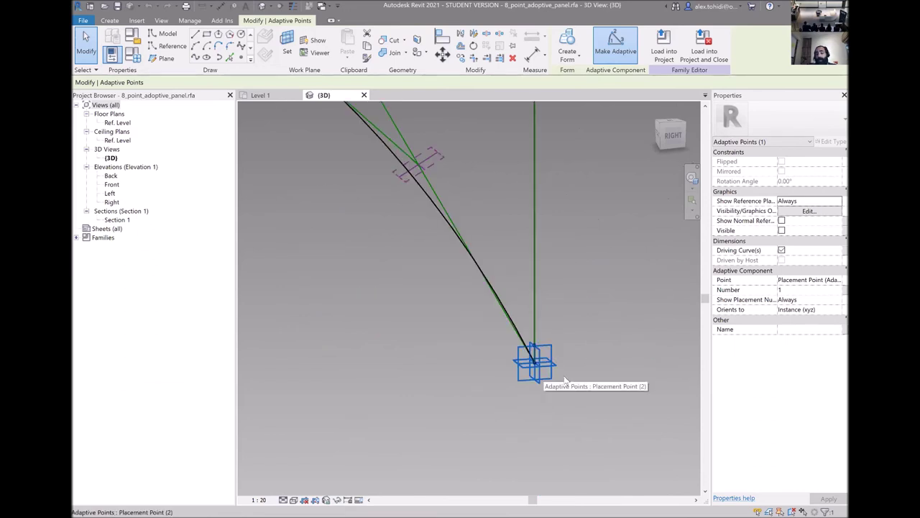
{"action": "scroll", "coordinate": [629, 407], "scroll_direction": "down", "scroll_amount": 2}
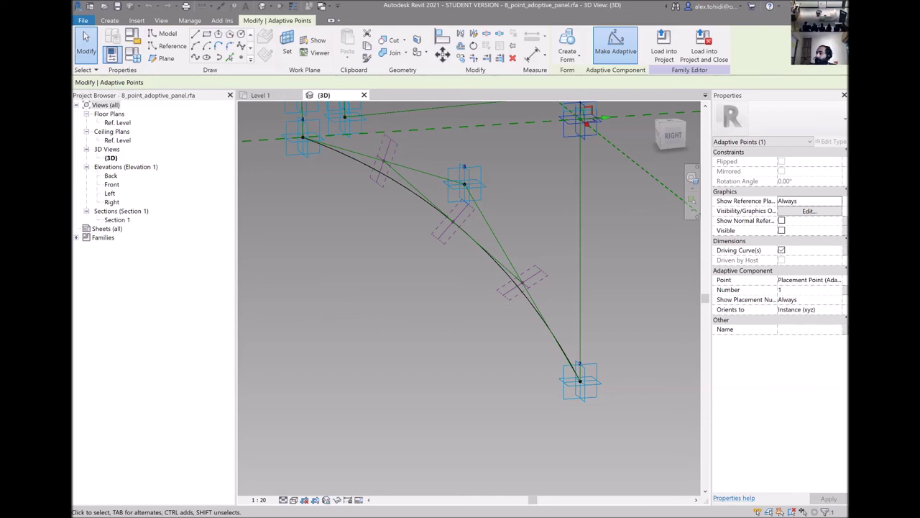
{"action": "key", "text": "Tab"}
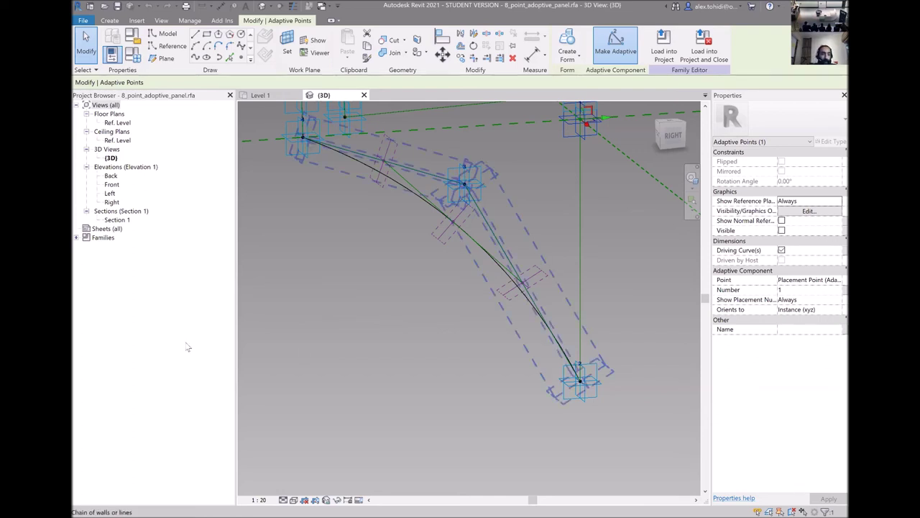
{"action": "key", "text": "alt+Tab"}
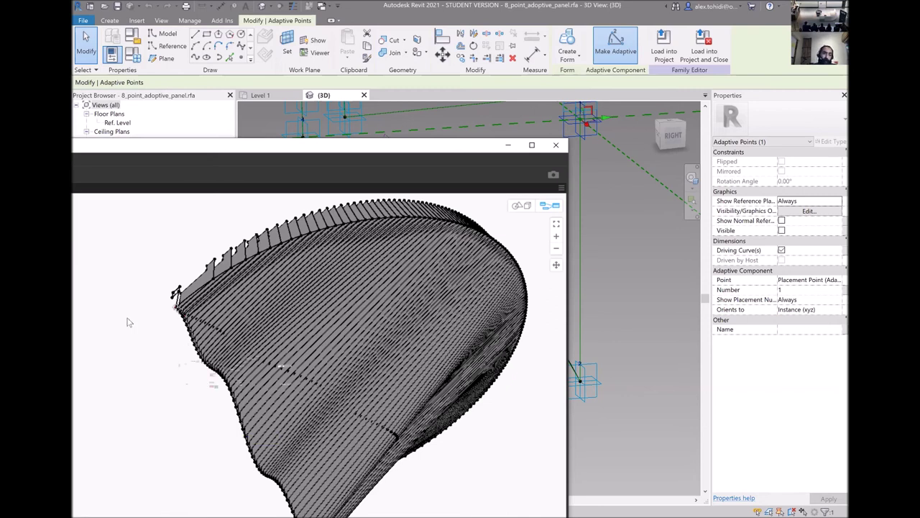
- Orbit the ribbed surface model to top and side views, then zoom Revit back onto the adaptive points
{"action": "double_click", "coordinate": [230, 415]}
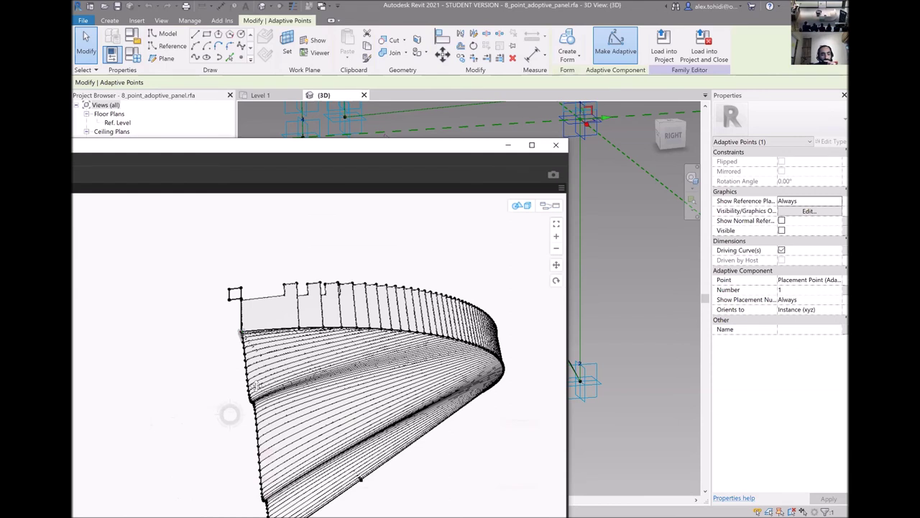
{"action": "left_click_drag", "start_coordinate": [330, 411], "coordinate": [338, 429]}
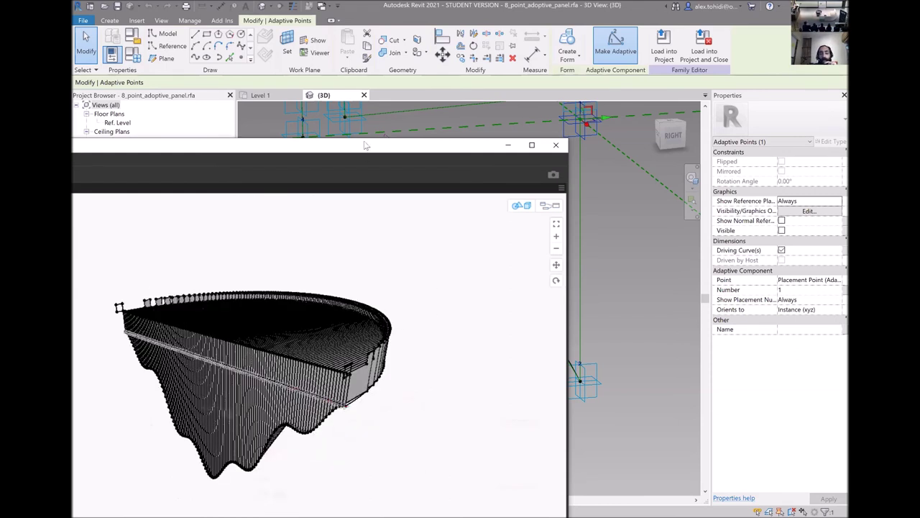
{"action": "left_click_drag", "start_coordinate": [364, 145], "coordinate": [286, 141]}
{"action": "left_click_drag", "start_coordinate": [325, 479], "coordinate": [189, 371]}
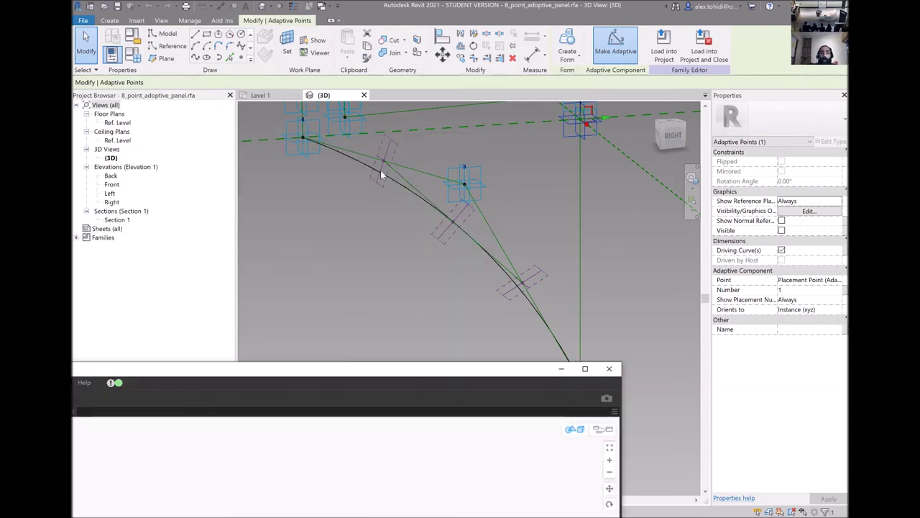
{"action": "scroll", "coordinate": [453, 177], "scroll_direction": "down", "scroll_amount": 2}
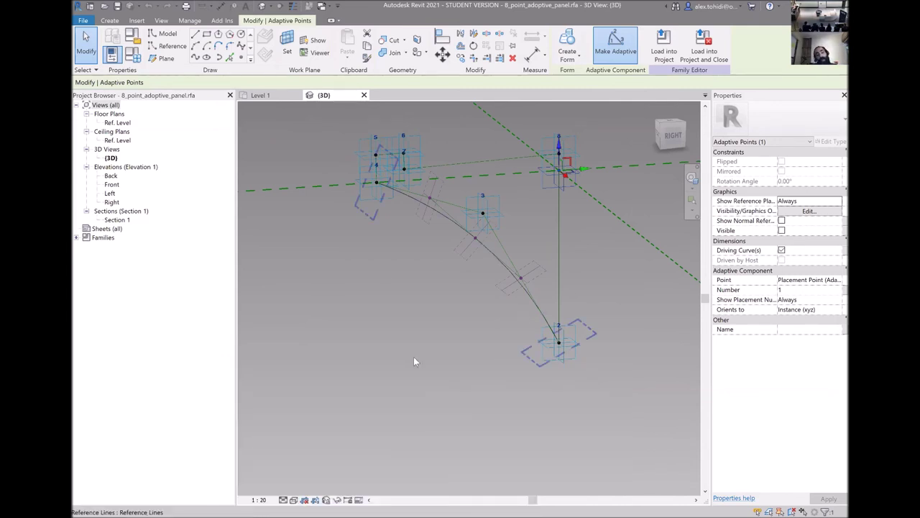
{"action": "scroll", "coordinate": [540, 299], "scroll_direction": "up", "scroll_amount": 2}
{"action": "key", "text": "Escape"}
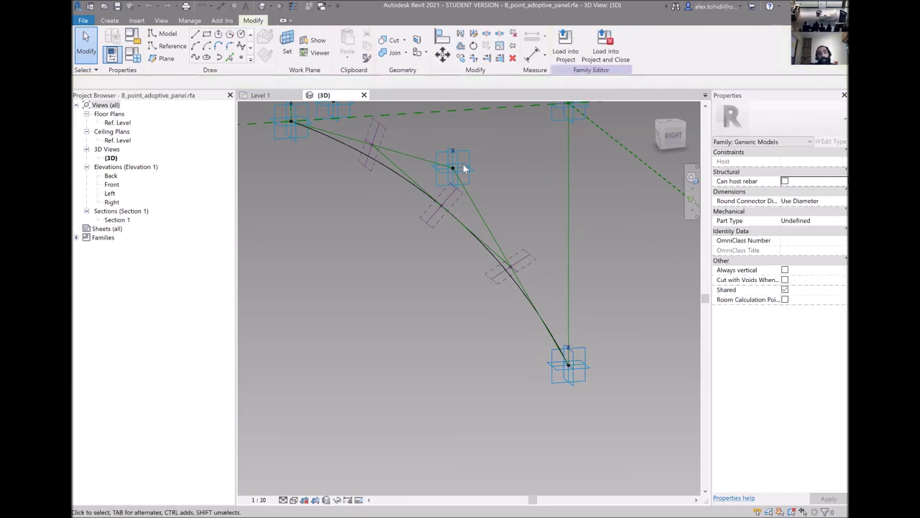
{"action": "left_click", "coordinate": [477, 189]}
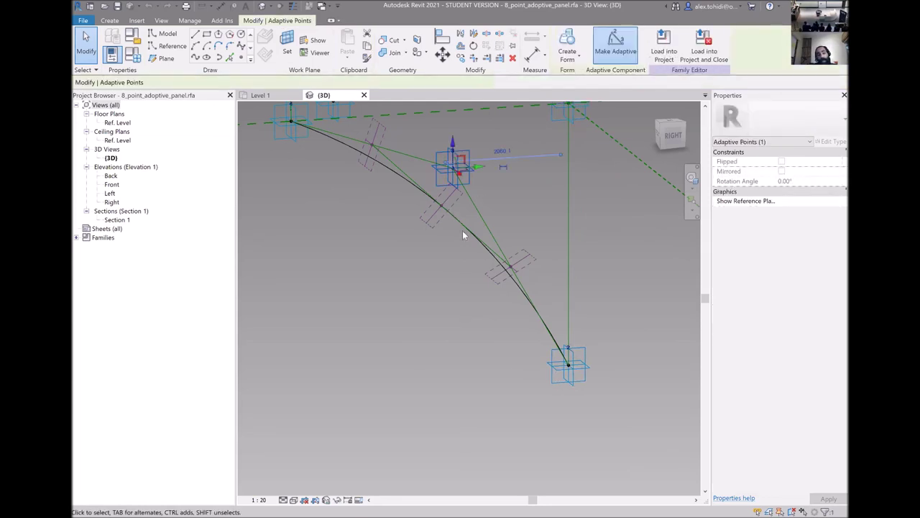
{"action": "scroll", "coordinate": [536, 265], "scroll_direction": "up", "scroll_amount": 3}
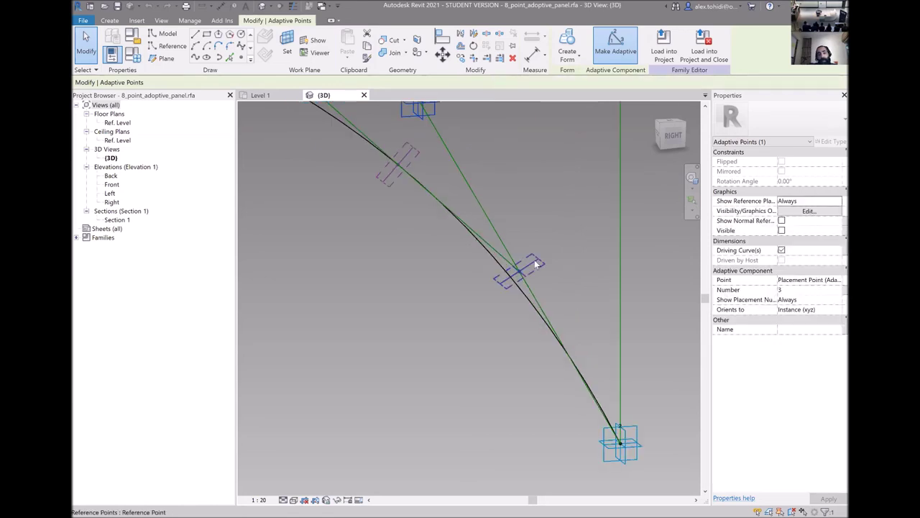
{"action": "scroll", "coordinate": [542, 356], "scroll_direction": "up", "scroll_amount": 1}
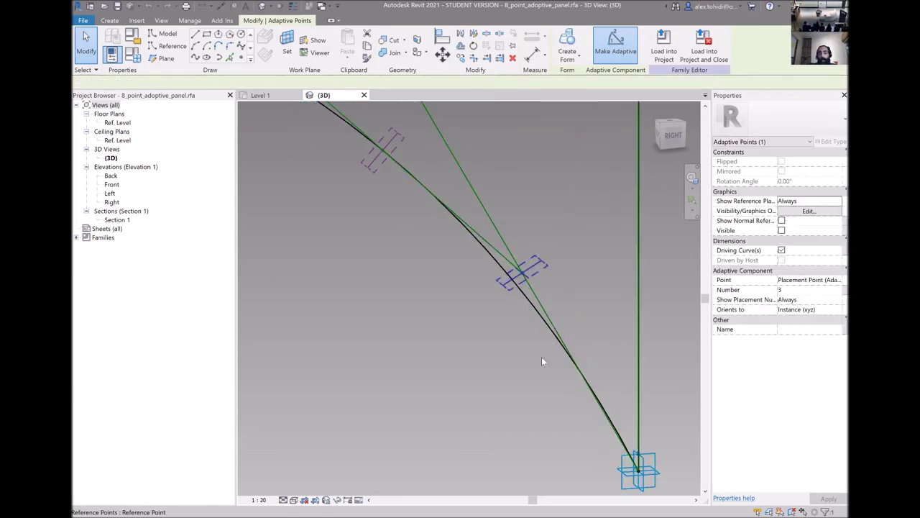
{"action": "left_click", "coordinate": [532, 274]}
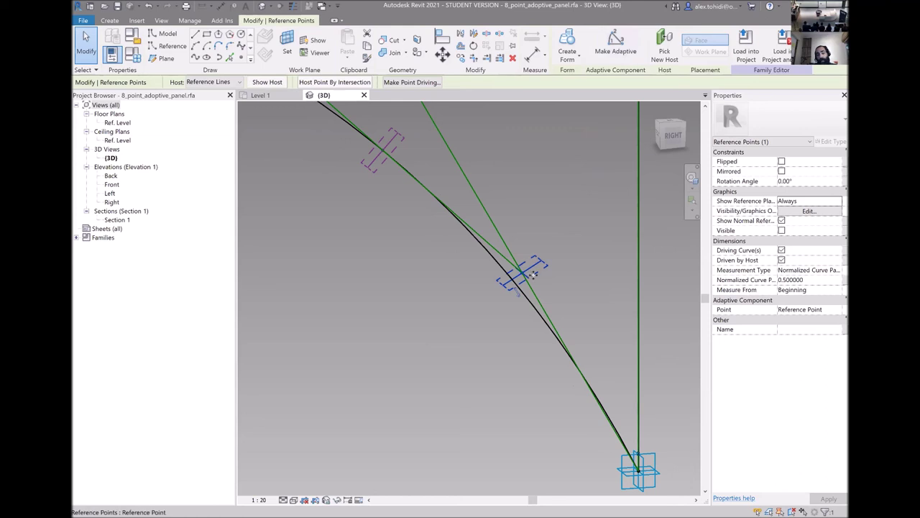
{"action": "scroll", "coordinate": [360, 145], "scroll_direction": "down", "scroll_amount": 1}
{"action": "scroll", "coordinate": [363, 144], "scroll_direction": "down", "scroll_amount": 2}
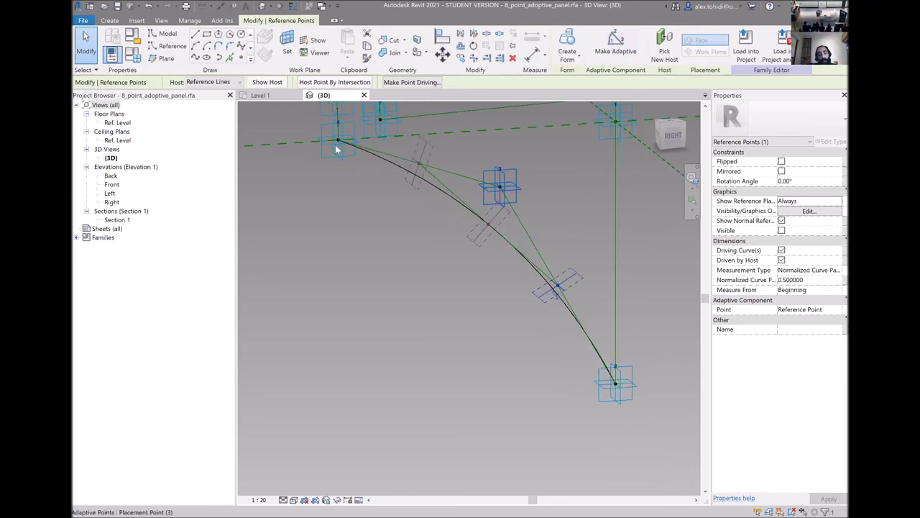
{"action": "left_click", "coordinate": [423, 149]}
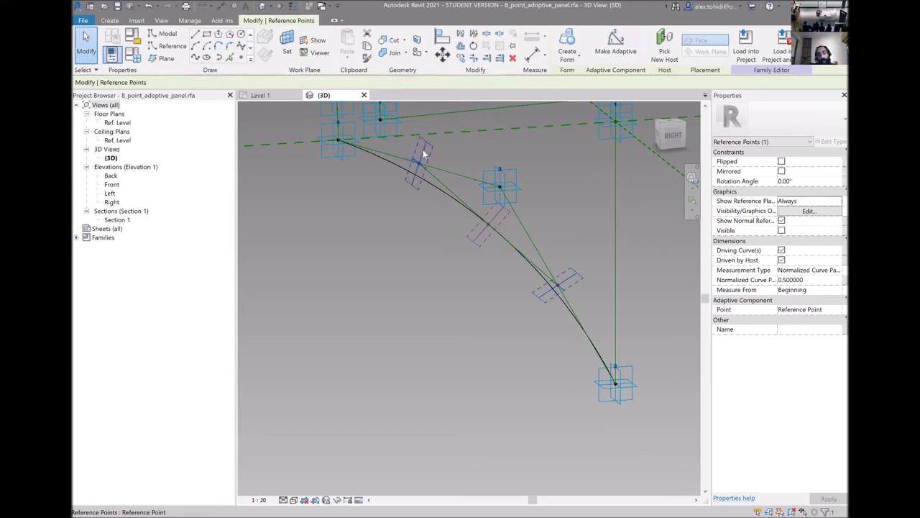
{"action": "left_click", "coordinate": [492, 229]}
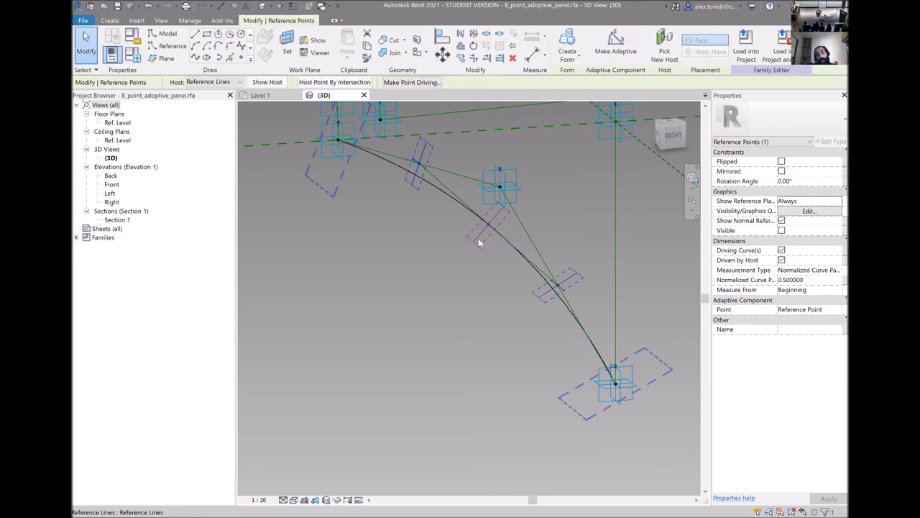
{"action": "left_click", "coordinate": [375, 394]}
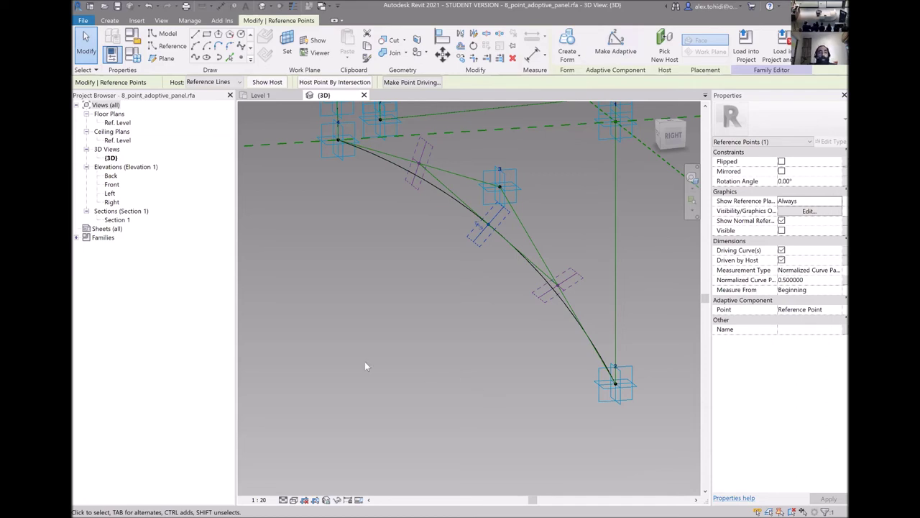
{"action": "key", "text": "Escape"}
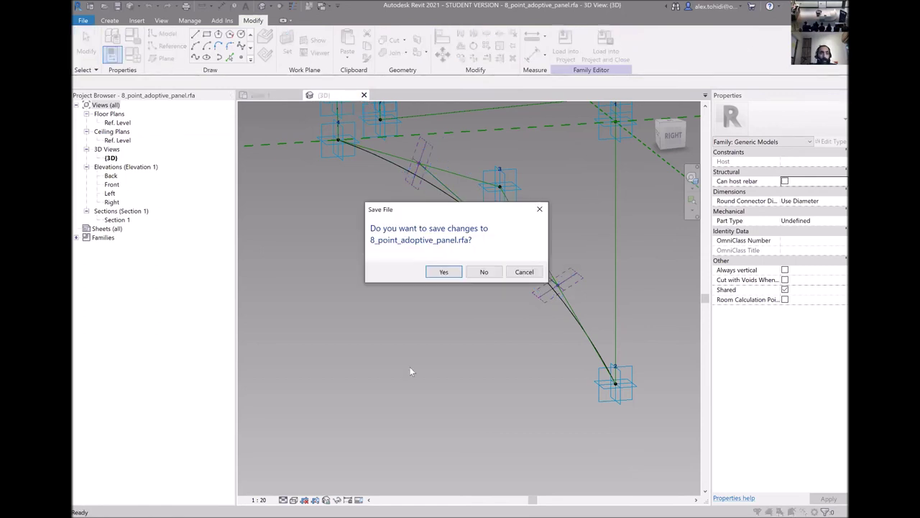
- Close the adaptive panel family and show 001.dyn's Code Block feeding the Harmonic node
{"action": "key", "text": "Return"}
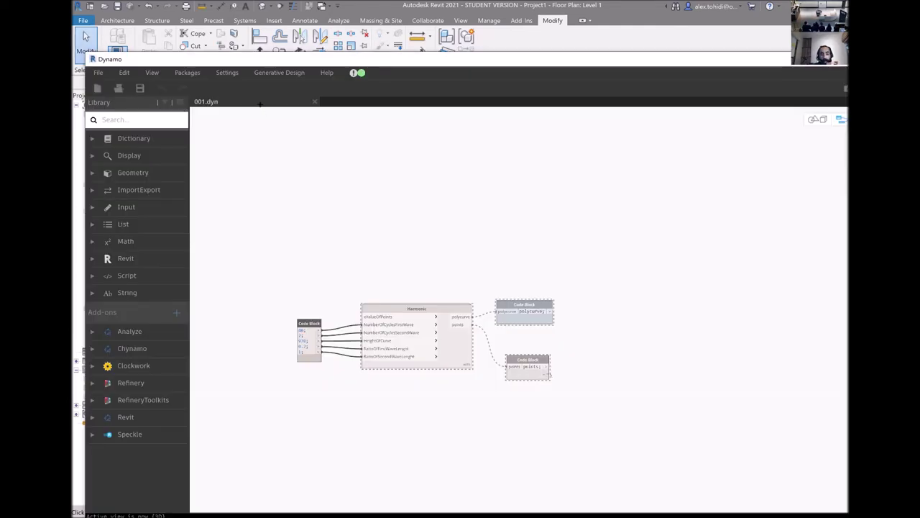
{"action": "scroll", "coordinate": [530, 323], "scroll_direction": "up", "scroll_amount": 2}
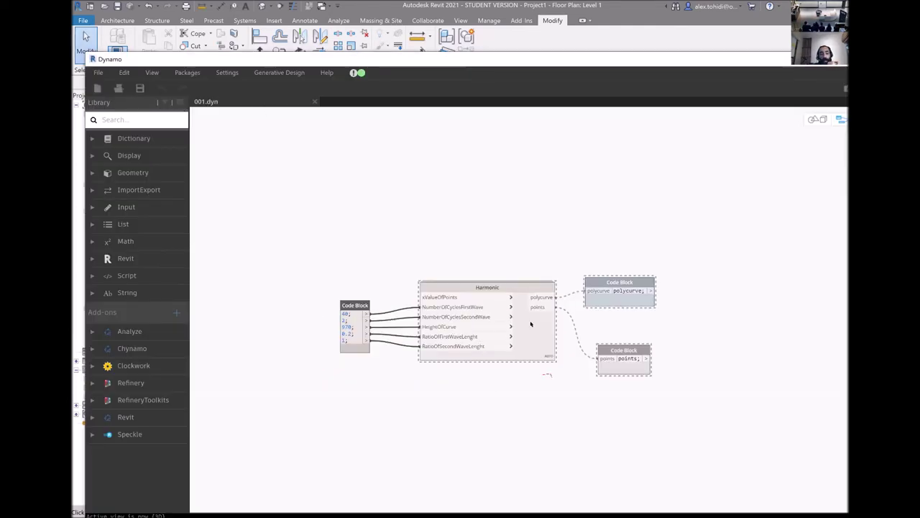
{"action": "left_click_drag", "start_coordinate": [550, 360], "coordinate": [547, 367]}
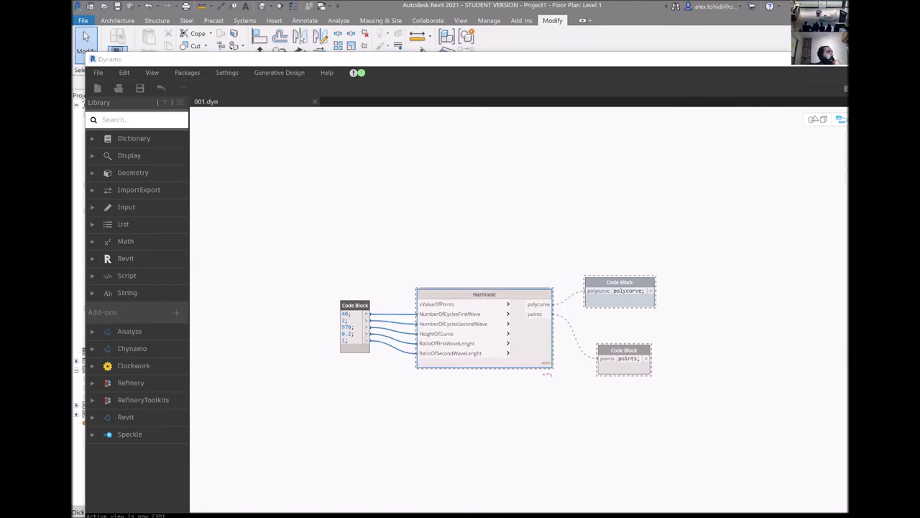
- Open the Harmonic custom node and separate its overlapping Code Blocks, input nodes and multiply node
{"action": "double_click", "coordinate": [526, 330]}
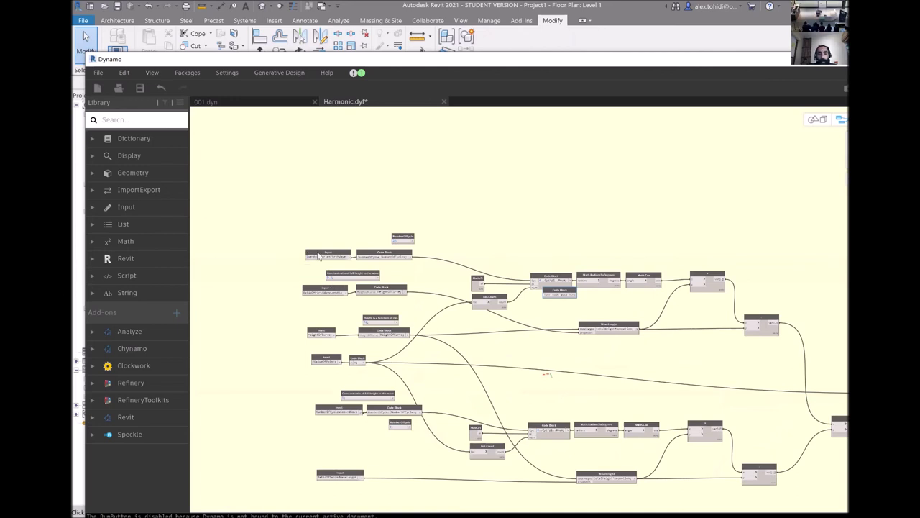
{"action": "scroll", "coordinate": [313, 256], "scroll_direction": "up", "scroll_amount": 3}
{"action": "key", "text": "ctrl+z"}
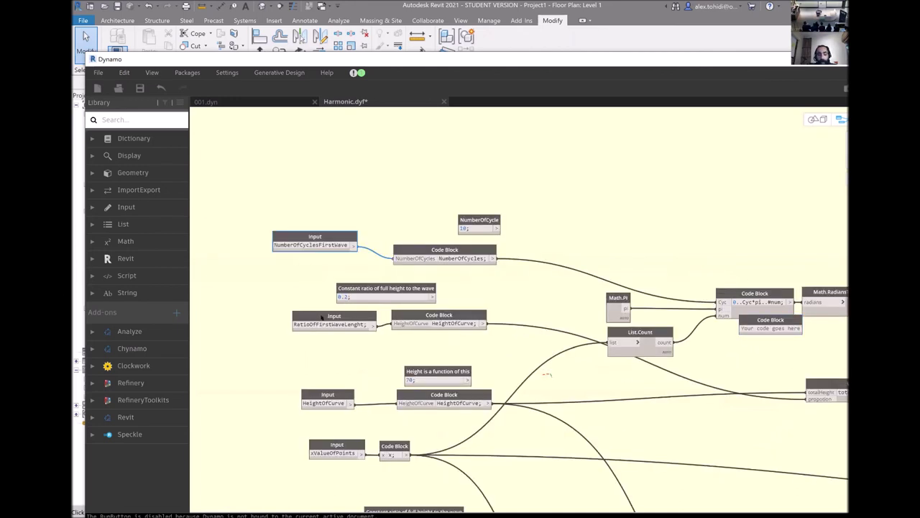
{"action": "key", "text": "ctrl+z"}
{"action": "scroll", "coordinate": [337, 277], "scroll_direction": "down", "scroll_amount": 1}
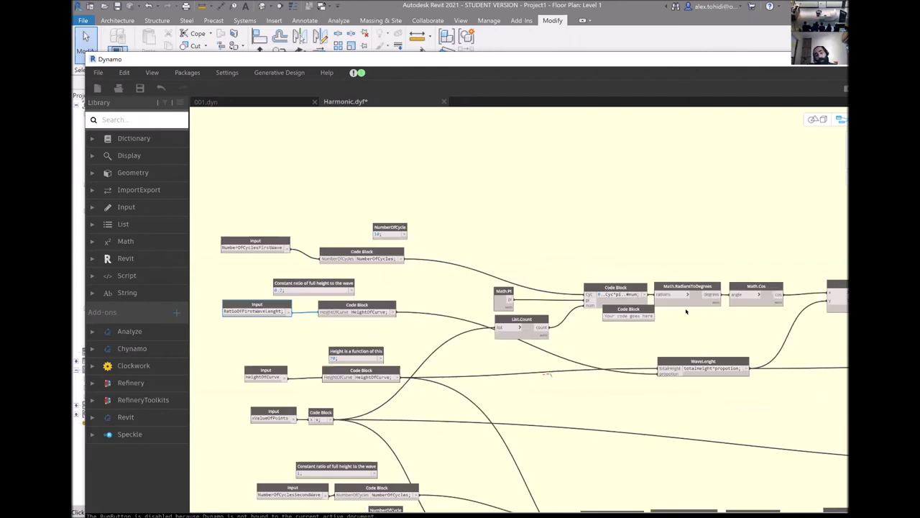
{"action": "scroll", "coordinate": [528, 227], "scroll_direction": "up", "scroll_amount": 5}
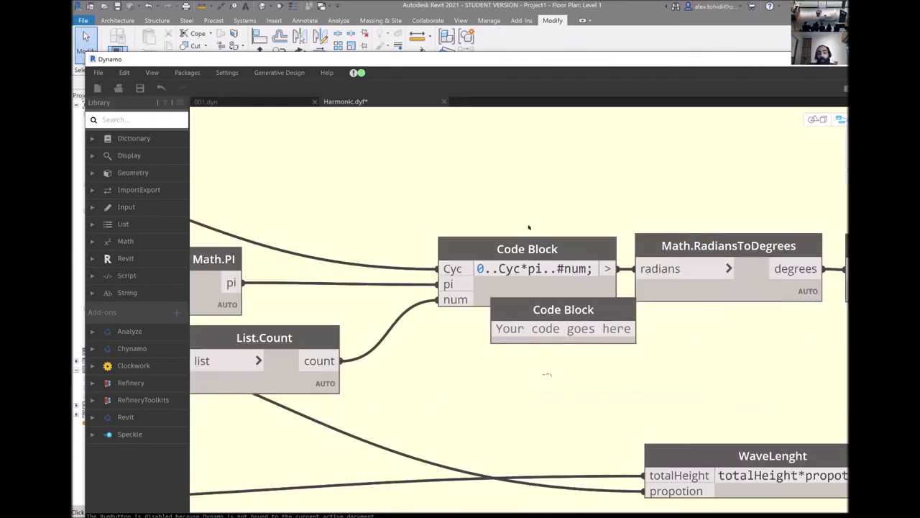
{"action": "key", "text": "ctrl+z"}
{"action": "key", "text": "ctrl+z"}
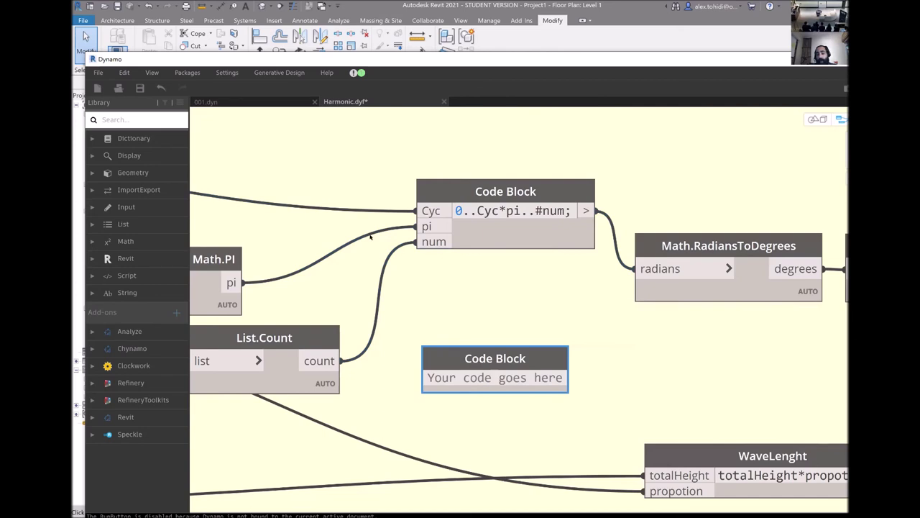
{"action": "scroll", "coordinate": [709, 330], "scroll_direction": "down", "scroll_amount": 5}
{"action": "left_click_drag", "start_coordinate": [732, 269], "coordinate": [725, 278]}
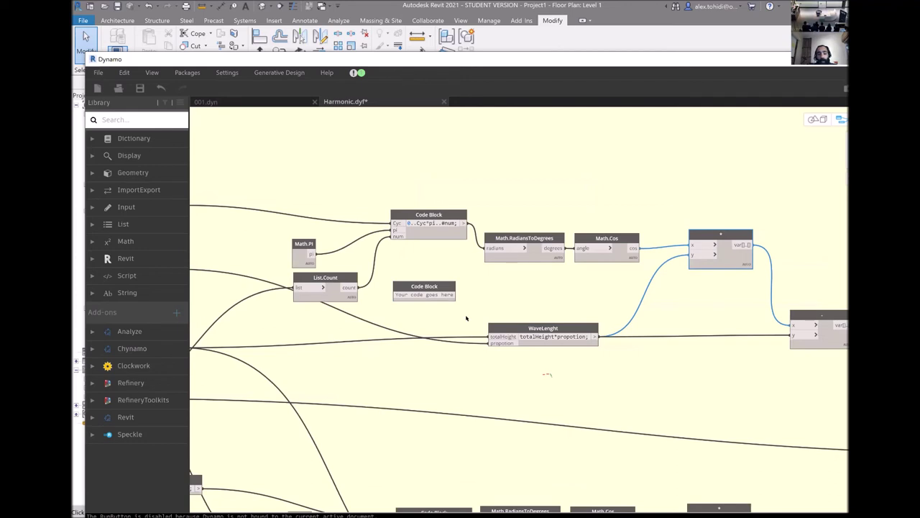
{"action": "scroll", "coordinate": [264, 297], "scroll_direction": "down", "scroll_amount": 3}
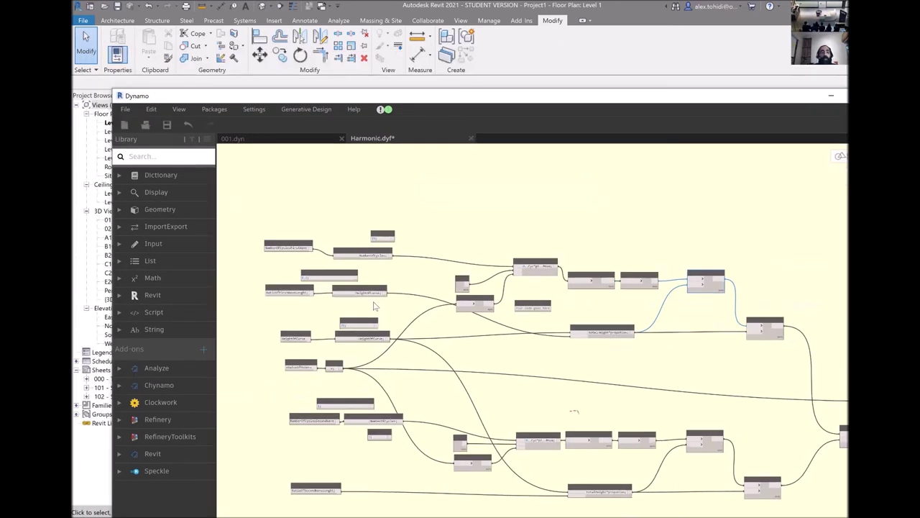
- Close Harmonic.dyf and line up the Harmonic node with its polycurve and points Code Blocks
{"action": "key", "text": "Escape"}
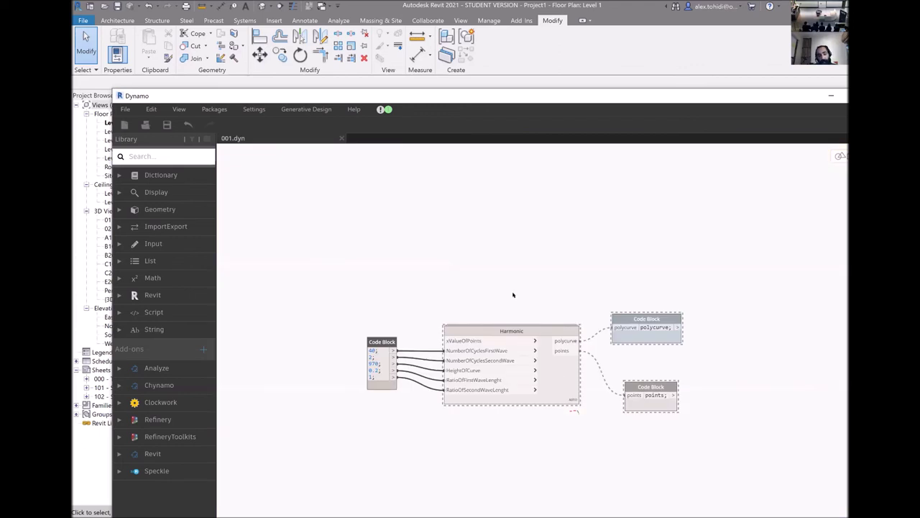
{"action": "left_click_drag", "start_coordinate": [511, 331], "coordinate": [479, 203]}
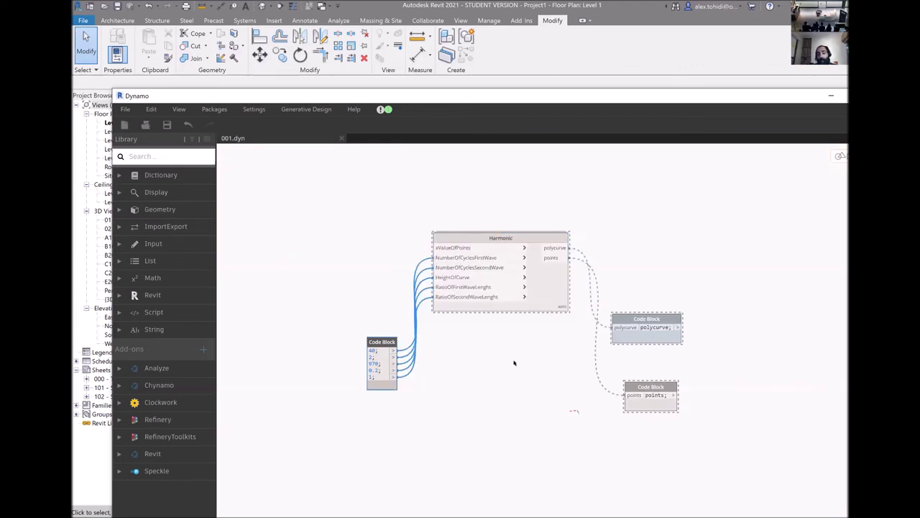
{"action": "key", "text": "ctrl+z"}
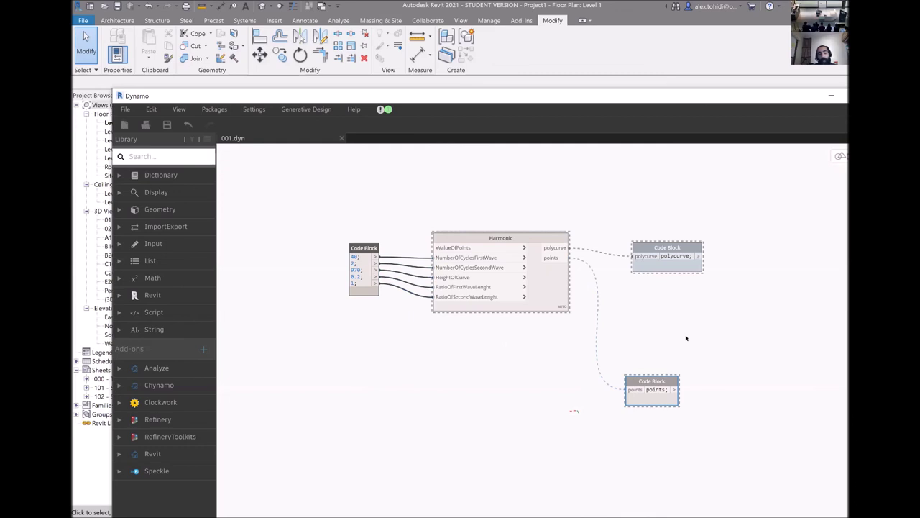
{"action": "key", "text": "ctrl+z"}
{"action": "right_click", "coordinate": [434, 290]}
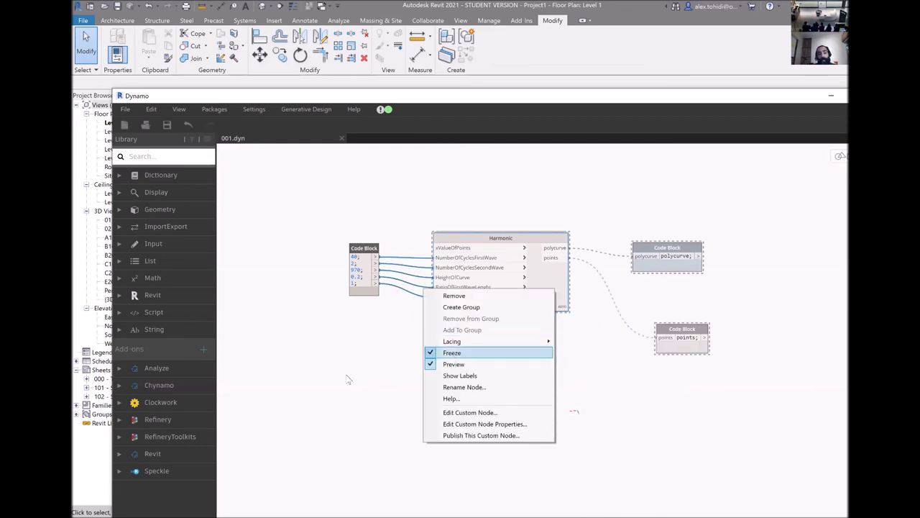
{"action": "key", "text": "Escape"}
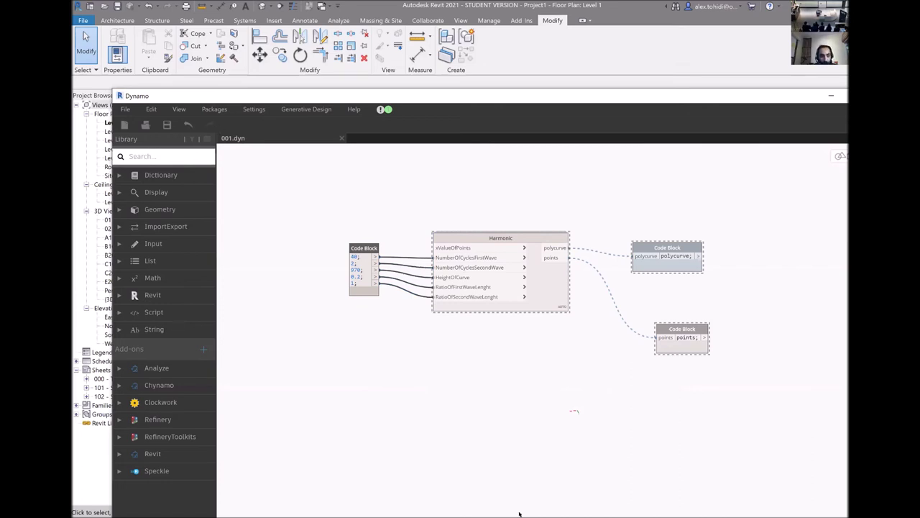
- Open the 002.dyn Dynamo definition
{"action": "key", "text": "alt+f"}
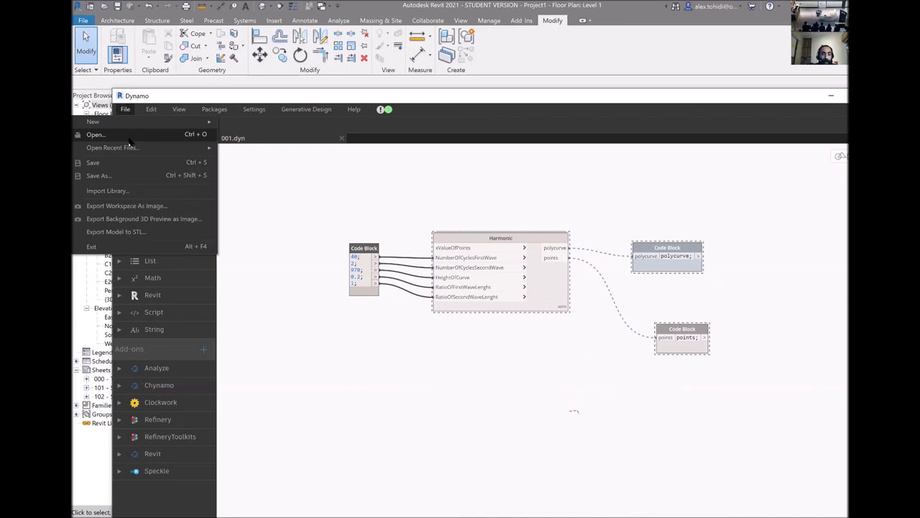
{"action": "key", "text": "ctrl+o"}
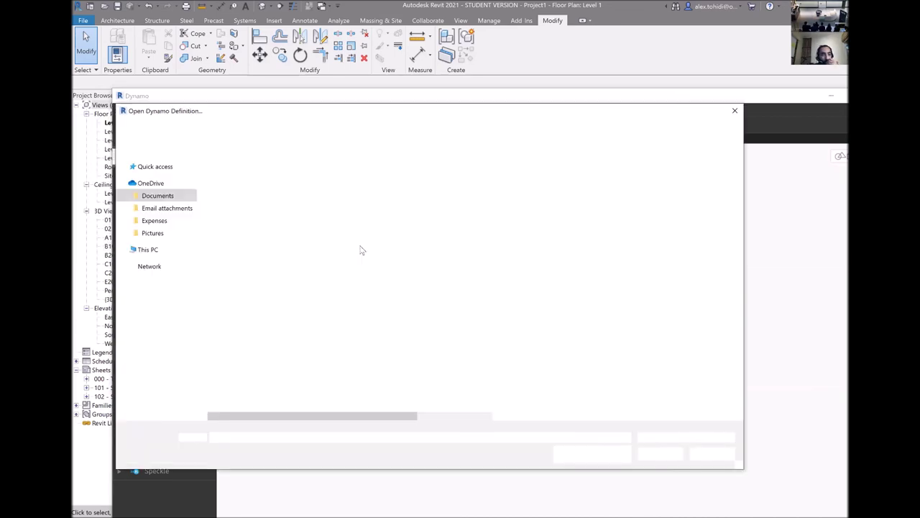
{"action": "left_click", "coordinate": [230, 196]}
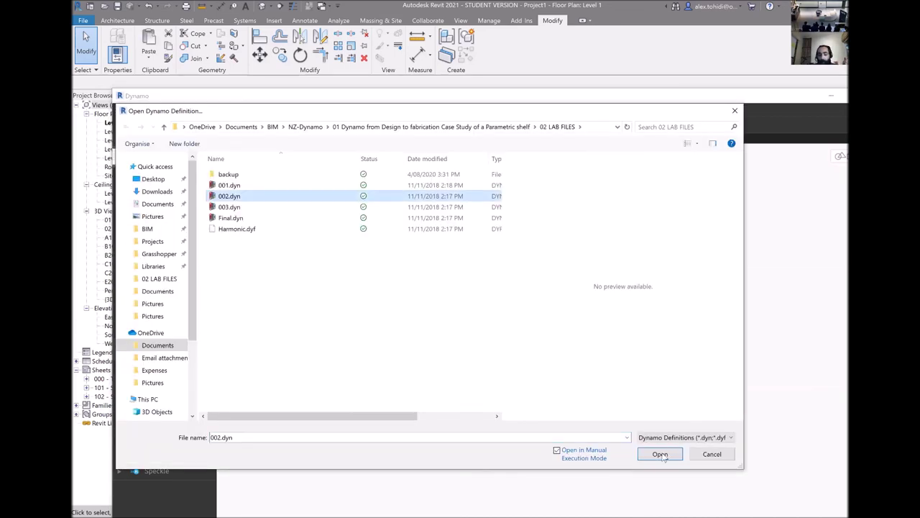
{"action": "left_click", "coordinate": [660, 455]}
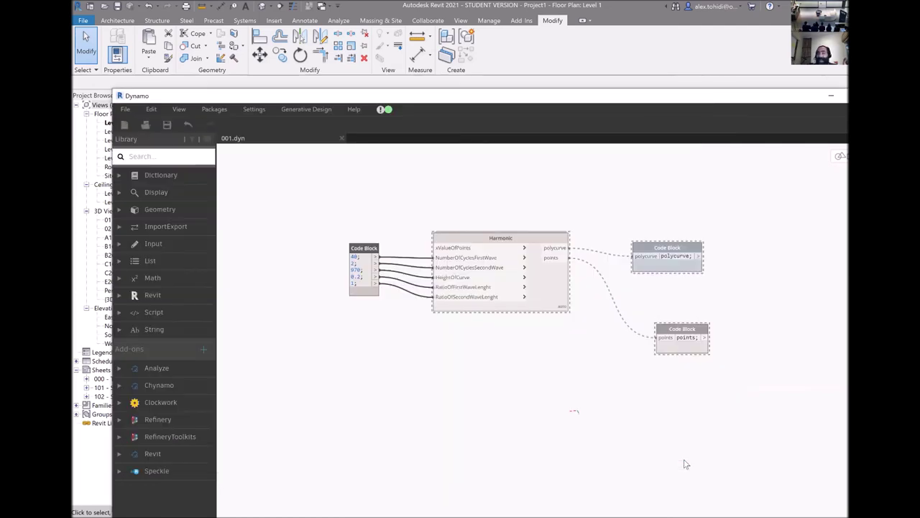
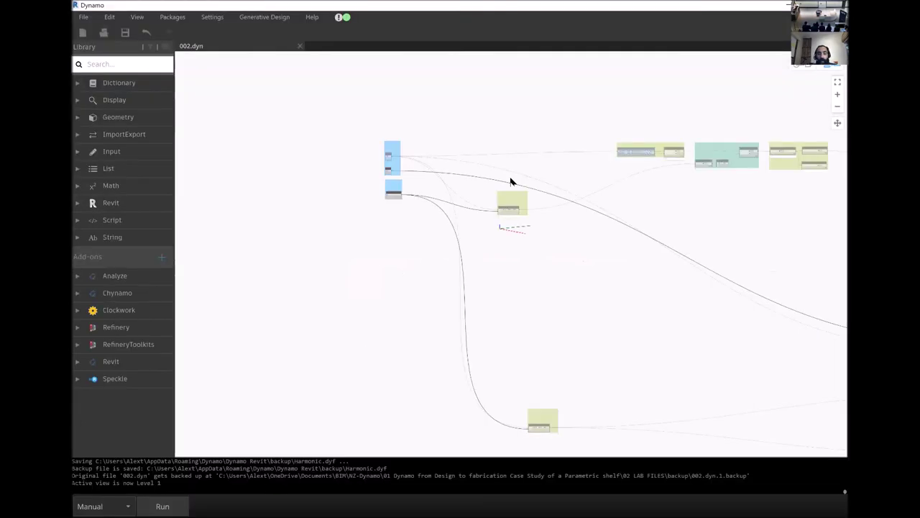
- Rerun the graph and unfreeze the Lenght (160) node so the shelf outline previews again
{"action": "key", "text": "F5"}
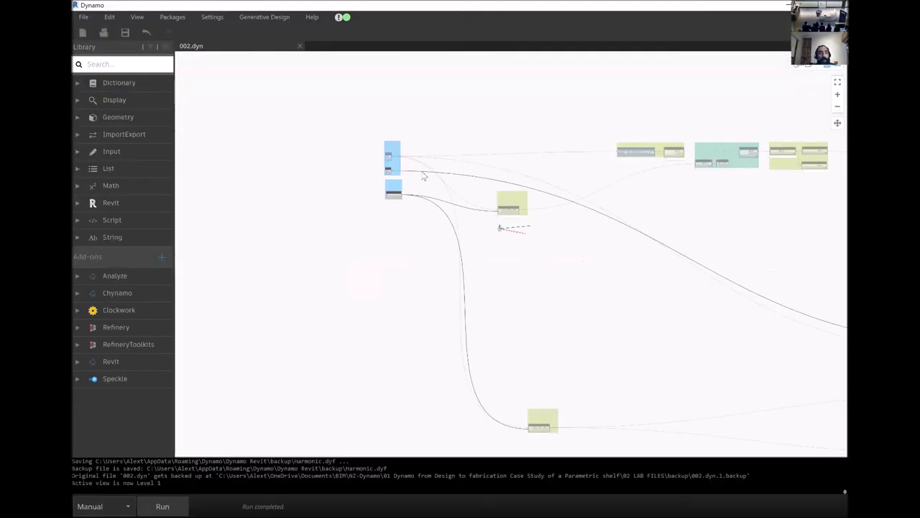
{"action": "scroll", "coordinate": [365, 167], "scroll_direction": "up", "scroll_amount": 3}
{"action": "scroll", "coordinate": [365, 168], "scroll_direction": "up", "scroll_amount": 5}
{"action": "right_click", "coordinate": [346, 198]}
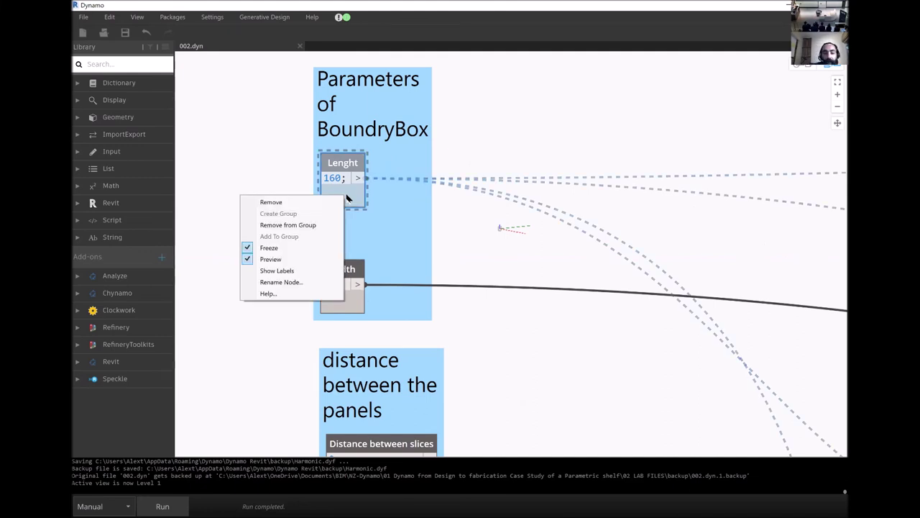
{"action": "left_click", "coordinate": [269, 248]}
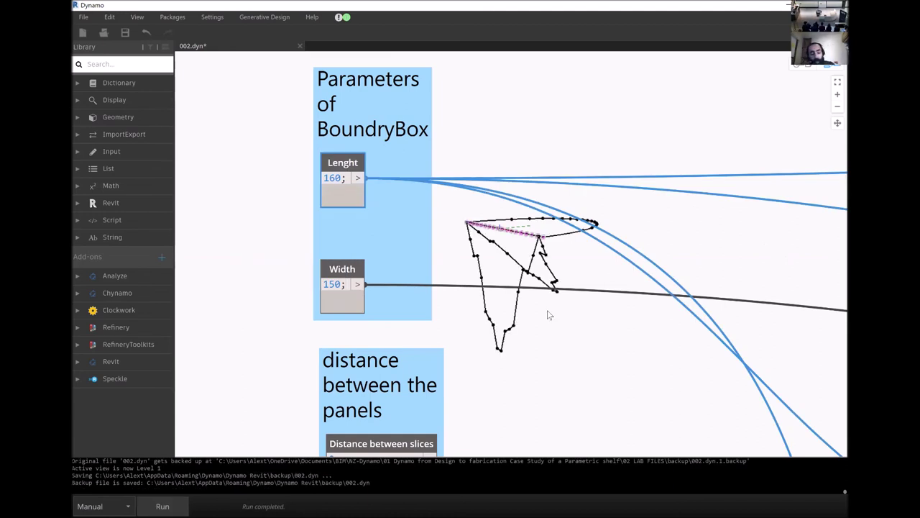
{"action": "key", "text": "ctrl+b"}
{"action": "right_click_drag", "start_coordinate": [575, 348], "coordinate": [513, 341]}
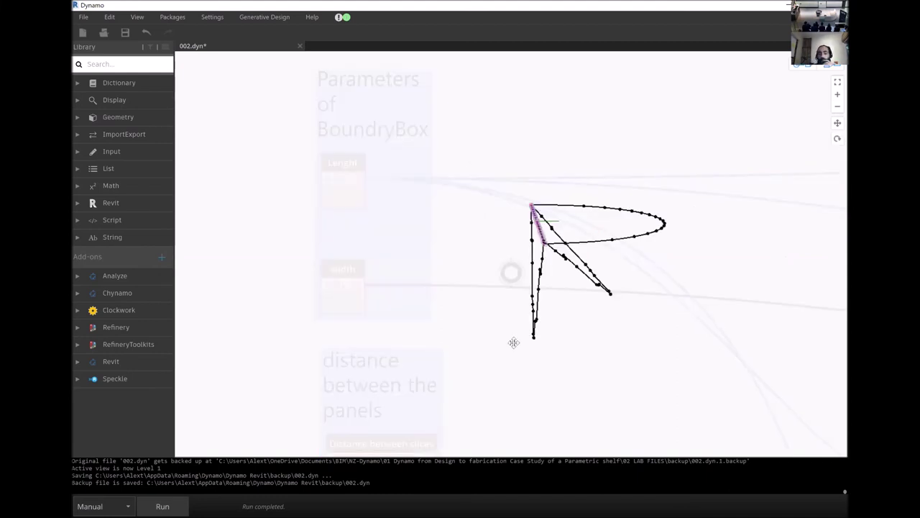
{"action": "mouse_move", "coordinate": [472, 303]}
{"action": "right_mouse_down"}
{"action": "mouse_move", "coordinate": [552, 315]}
{"action": "mouse_move", "coordinate": [564, 363]}
{"action": "right_mouse_up"}
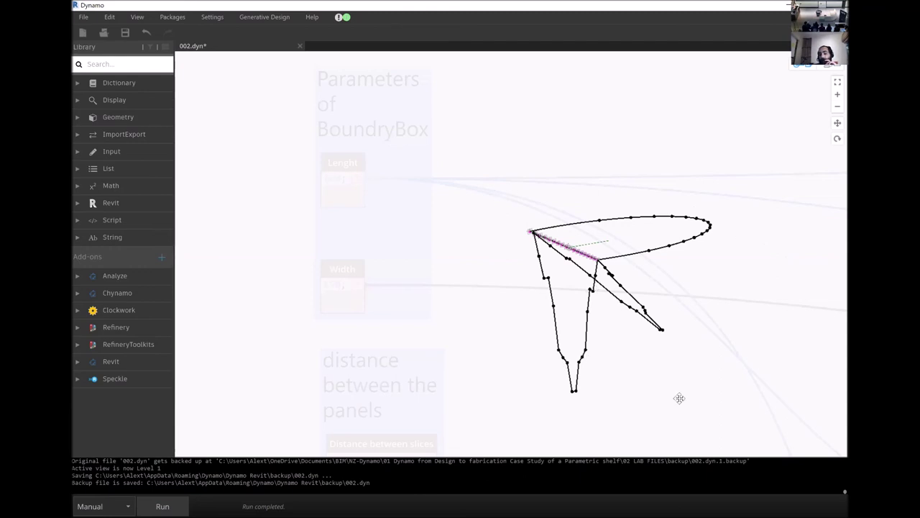
{"action": "mouse_move", "coordinate": [647, 396]}
{"action": "right_mouse_down"}
{"action": "mouse_move", "coordinate": [556, 407]}
{"action": "mouse_move", "coordinate": [513, 398]}
{"action": "right_mouse_up"}
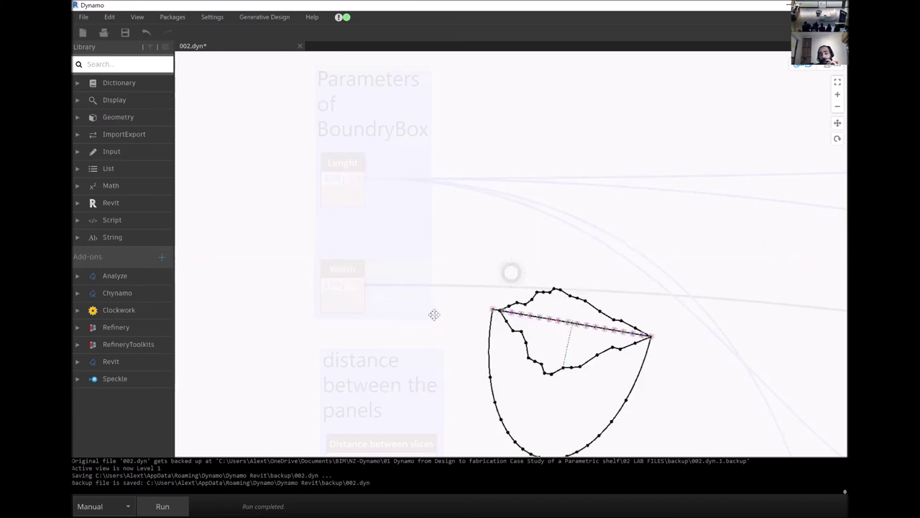
{"action": "right_click_drag", "start_coordinate": [470, 356], "coordinate": [560, 273]}
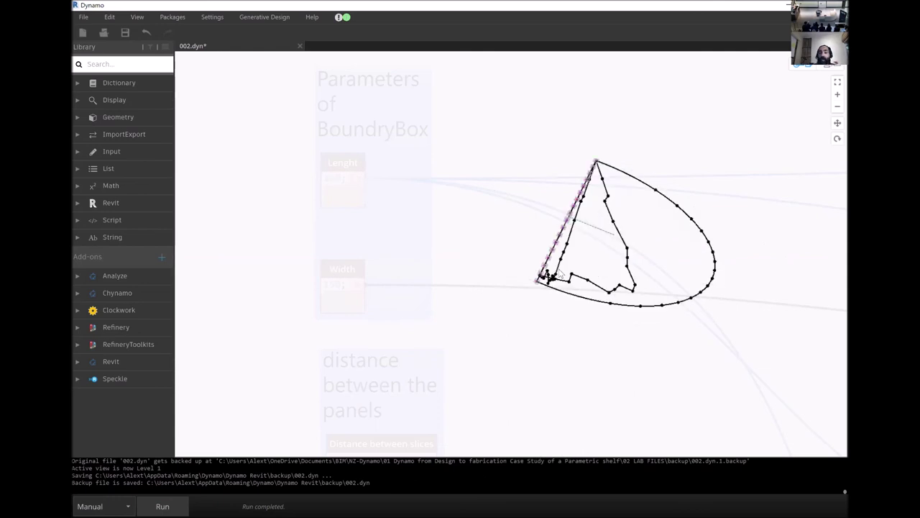
{"action": "scroll", "coordinate": [511, 269], "scroll_direction": "up", "scroll_amount": 3}
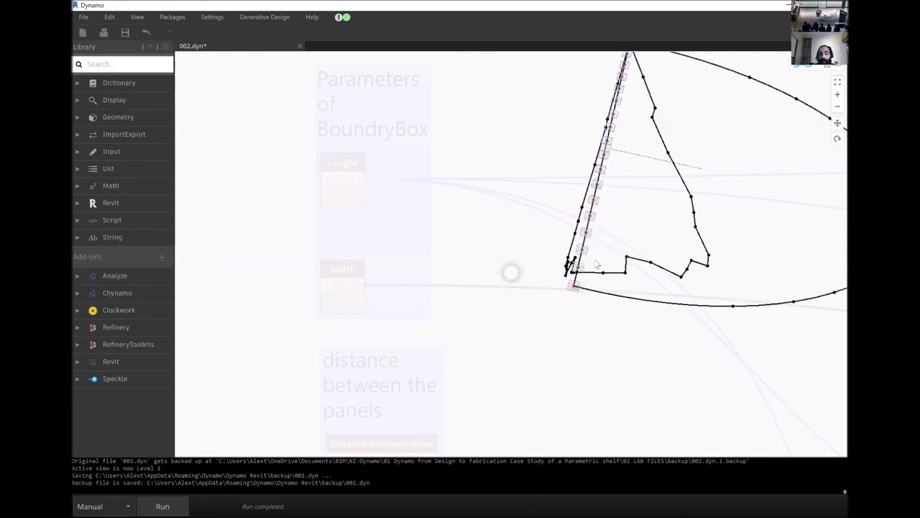
{"action": "right_click_drag", "start_coordinate": [511, 269], "coordinate": [631, 390]}
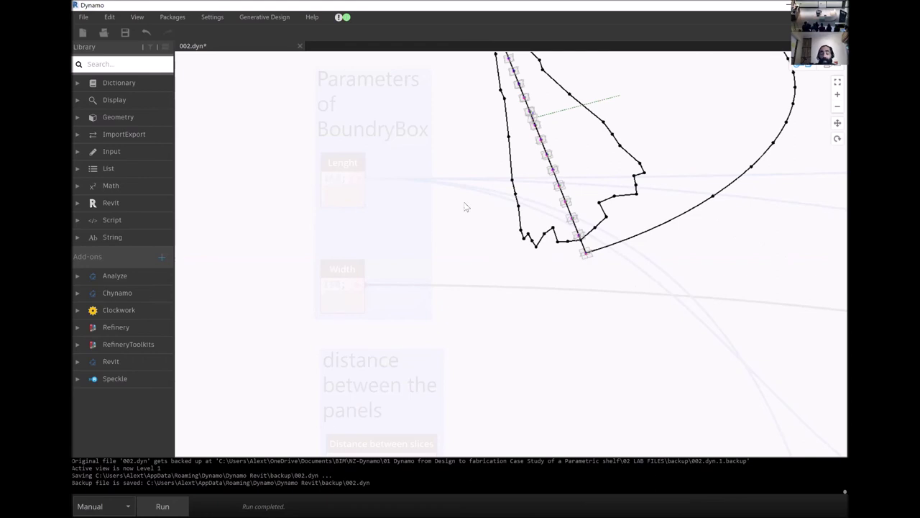
{"action": "scroll", "coordinate": [465, 207], "scroll_direction": "down", "scroll_amount": 2}
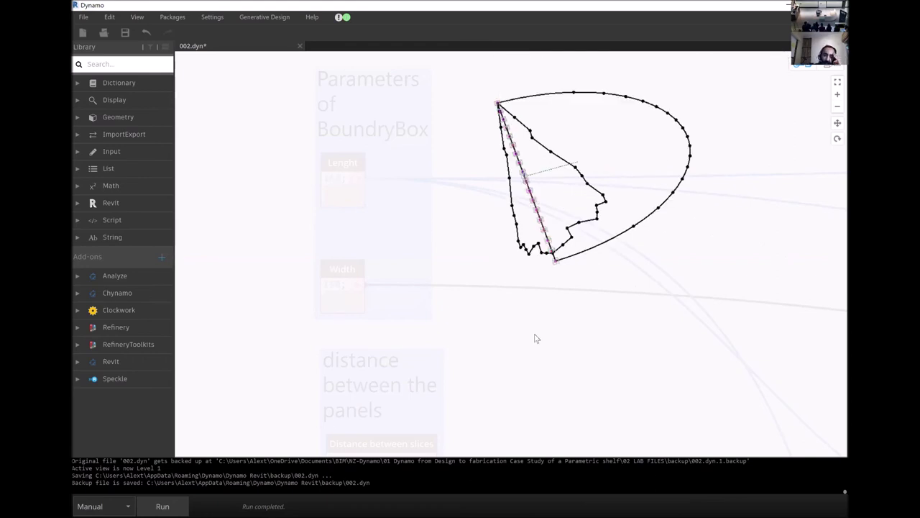
{"action": "scroll", "coordinate": [573, 418], "scroll_direction": "up", "scroll_amount": 2}
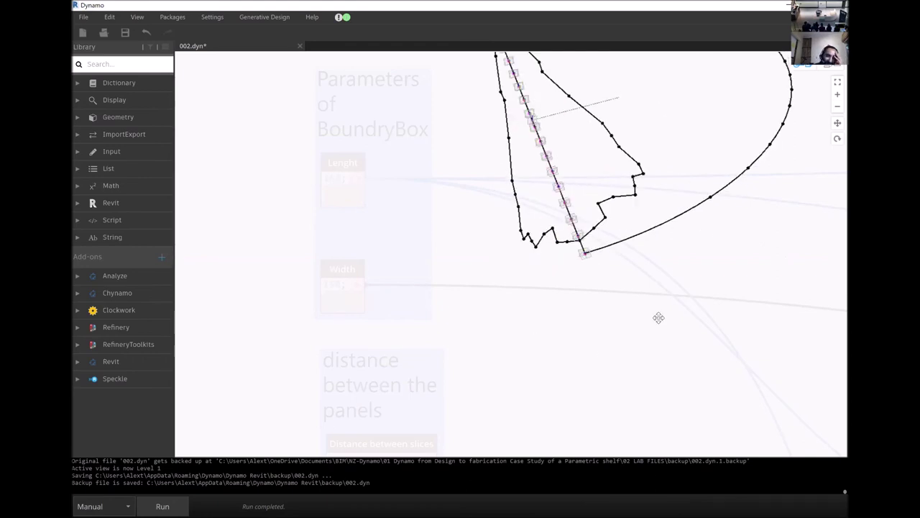
{"action": "scroll", "coordinate": [325, 229], "scroll_direction": "down", "scroll_amount": 2}
{"action": "scroll", "coordinate": [336, 224], "scroll_direction": "up", "scroll_amount": 2}
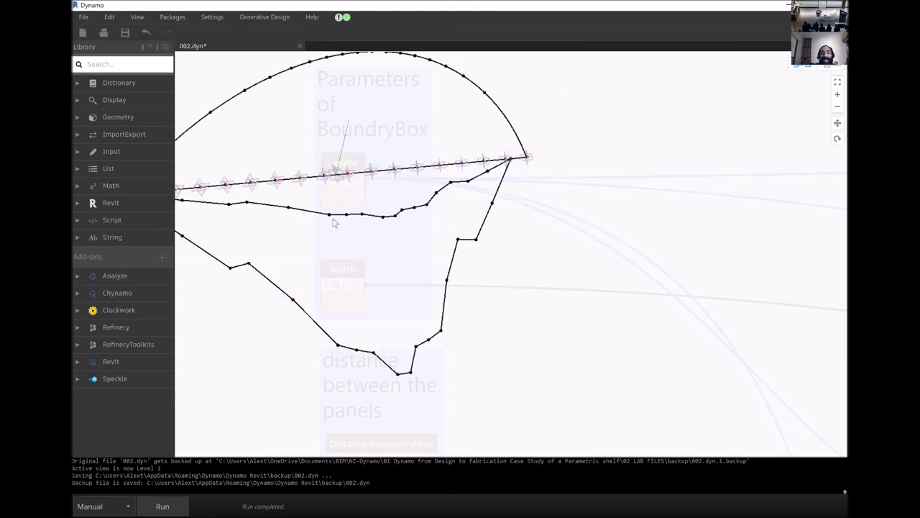
{"action": "scroll", "coordinate": [335, 258], "scroll_direction": "down", "scroll_amount": 1}
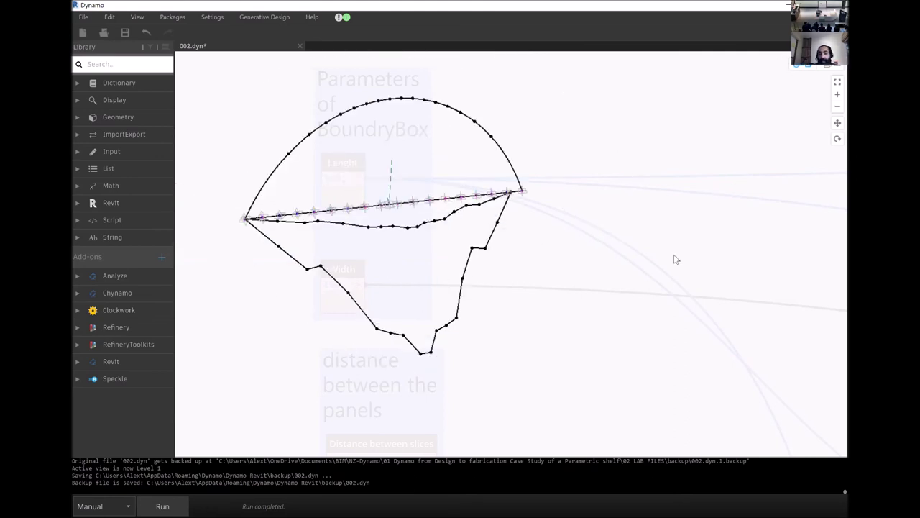
{"action": "mouse_move", "coordinate": [580, 274]}
{"action": "right_mouse_down"}
{"action": "mouse_move", "coordinate": [512, 267]}
{"action": "mouse_move", "coordinate": [343, 189]}
{"action": "right_mouse_up"}
{"action": "key", "text": "ctrl+b"}
- Try Distance between slices at 2 and run, then set it to 10 to regenerate the shelf
{"action": "scroll", "coordinate": [303, 310], "scroll_direction": "up", "scroll_amount": 4}
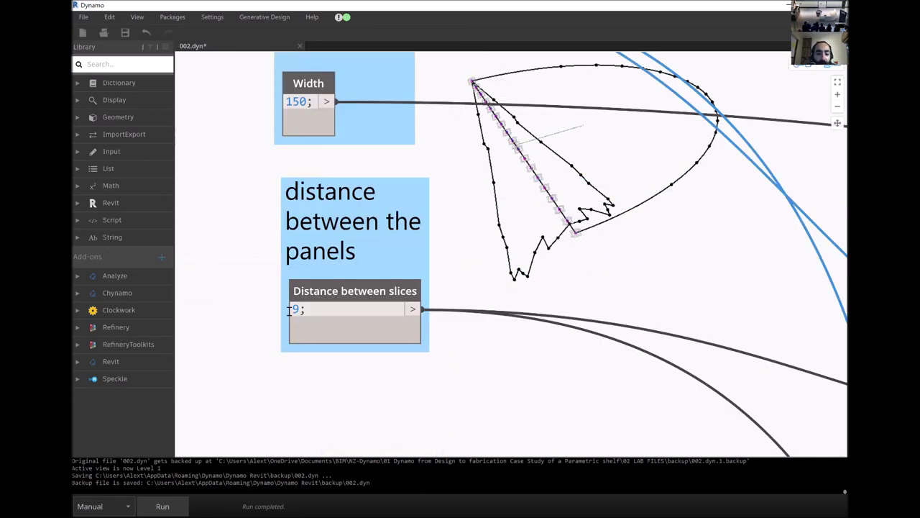
{"action": "double_click", "coordinate": [290, 309]}
{"action": "type", "text": "2"}
{"action": "left_click", "coordinate": [163, 507]}
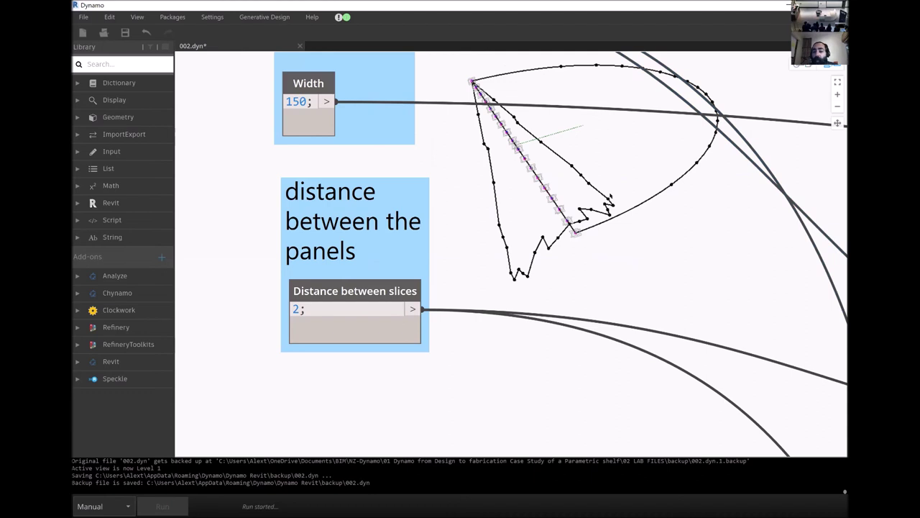
{"action": "double_click", "coordinate": [290, 309]}
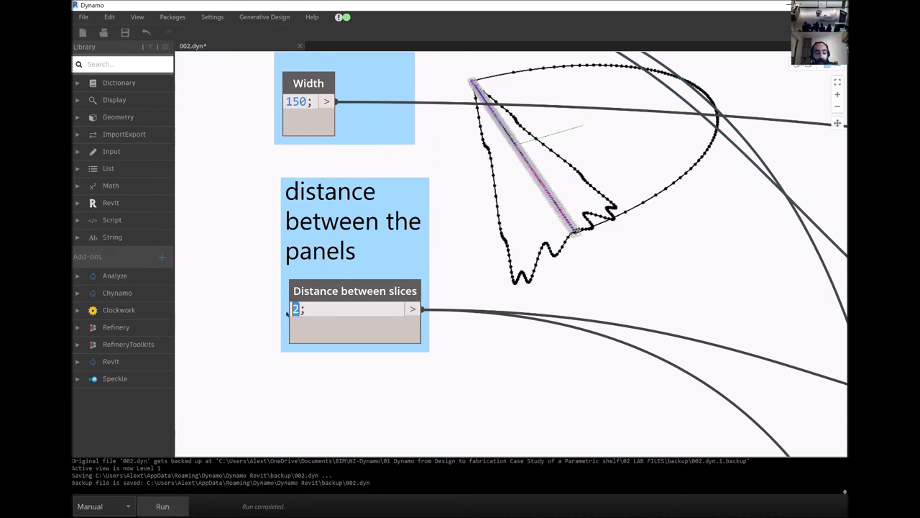
{"action": "type", "text": "1"}
{"action": "type", "text": "0"}
{"action": "left_click", "coordinate": [546, 290]}
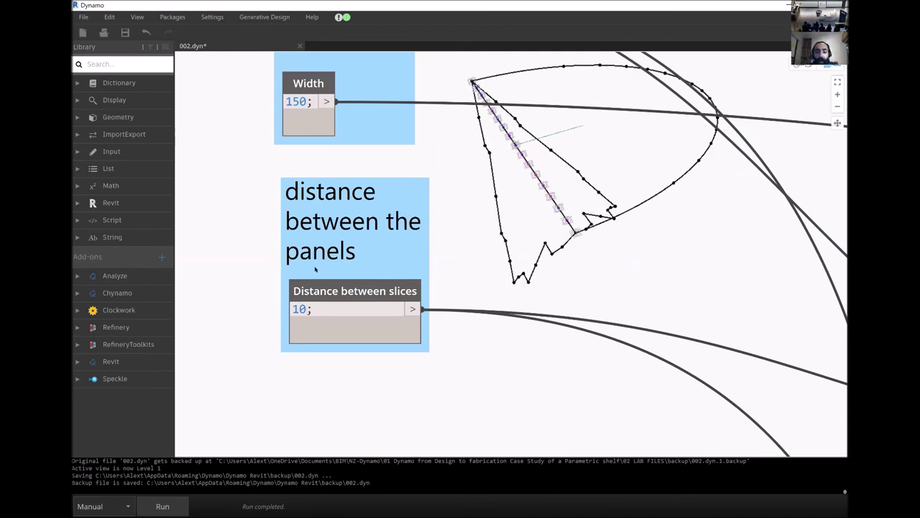
{"action": "scroll", "coordinate": [322, 255], "scroll_direction": "down", "scroll_amount": 5}
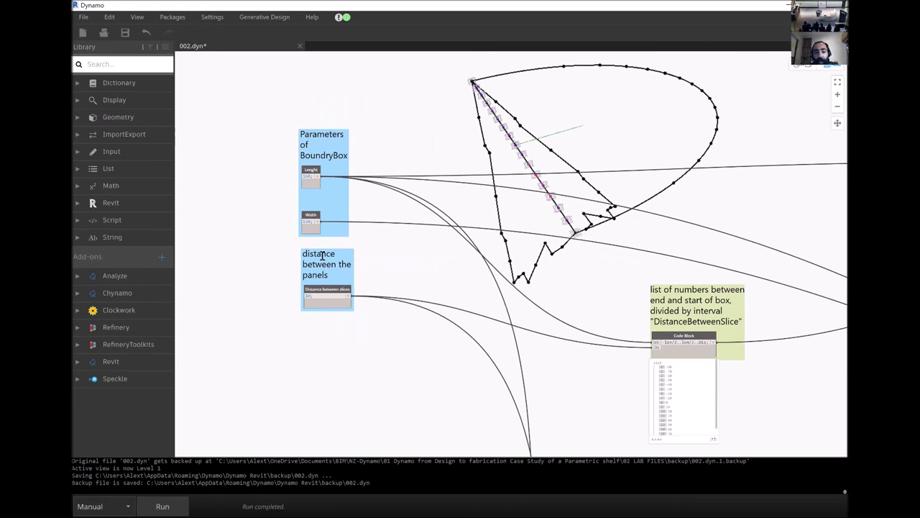
{"action": "left_click", "coordinate": [310, 179]}
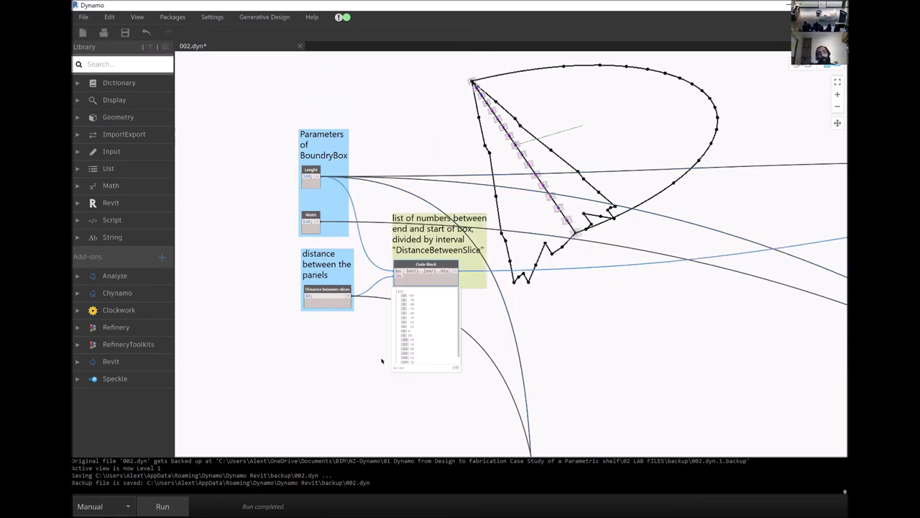
{"action": "scroll", "coordinate": [320, 302], "scroll_direction": "up", "scroll_amount": 3}
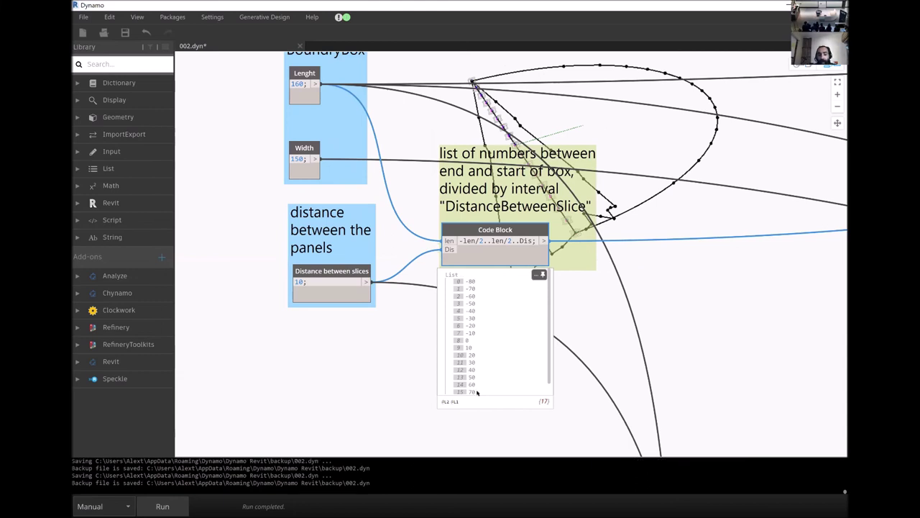
{"action": "scroll", "coordinate": [470, 394], "scroll_direction": "down", "scroll_amount": 1}
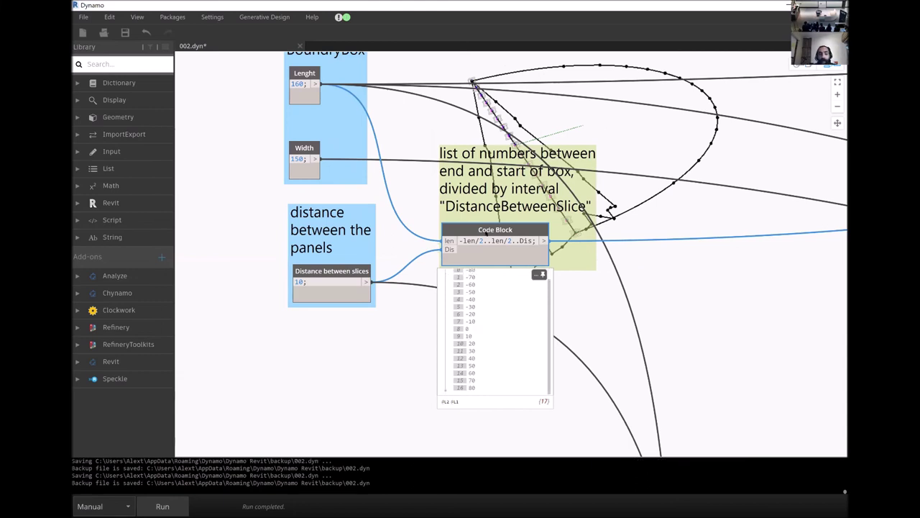
{"action": "left_click_drag", "start_coordinate": [458, 213], "coordinate": [457, 217]}
{"action": "key", "text": "ctrl+z"}
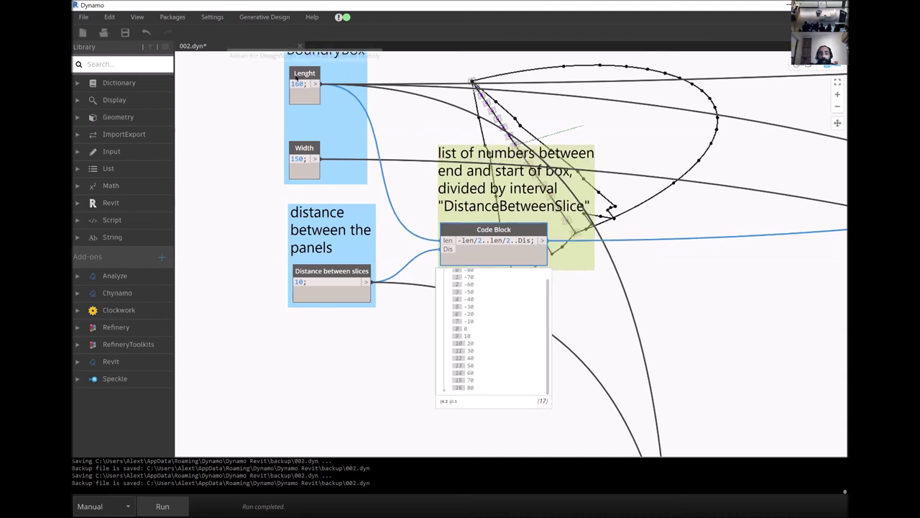
{"action": "key", "text": "ctrl+z"}
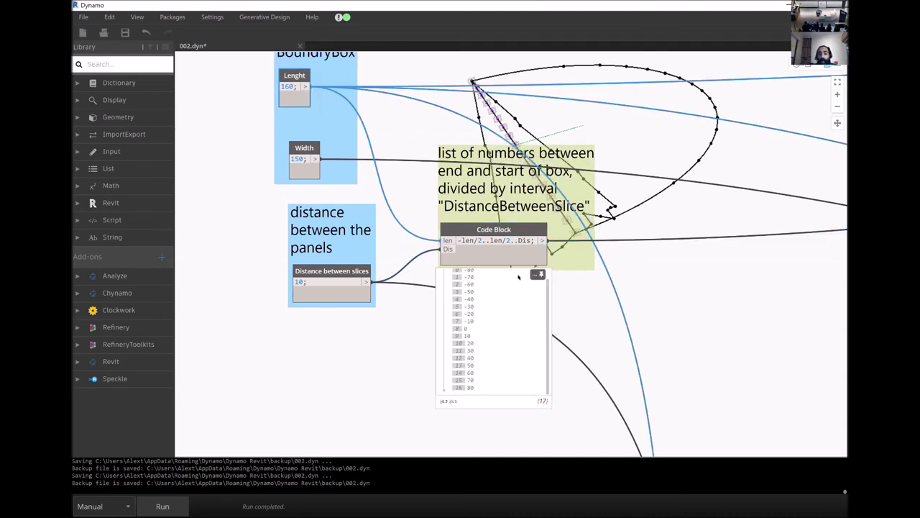
{"action": "key", "text": "ctrl+z"}
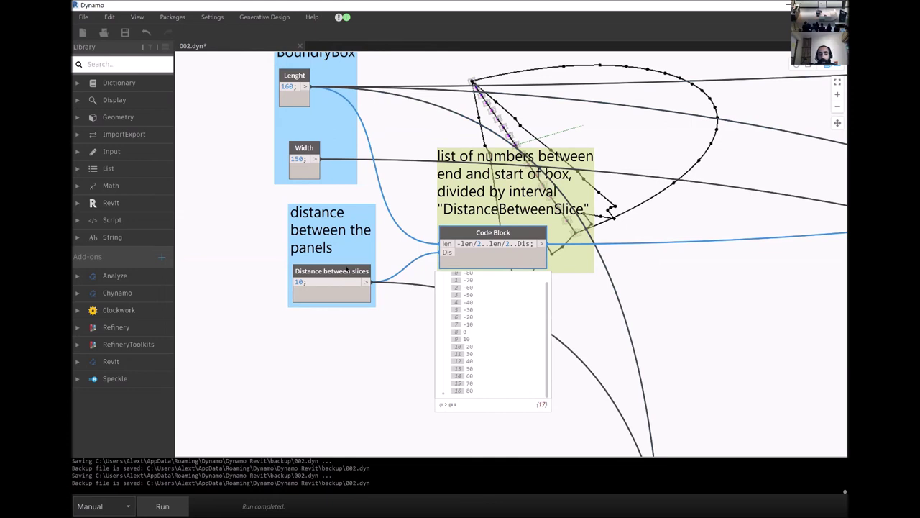
{"action": "key", "text": "ctrl+z"}
{"action": "key", "text": "ctrl+z"}
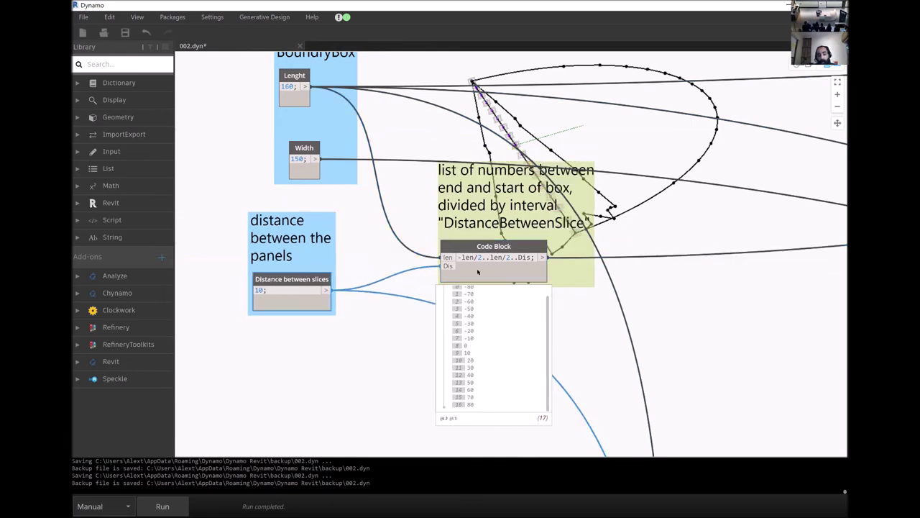
{"action": "key", "text": "ctrl+z"}
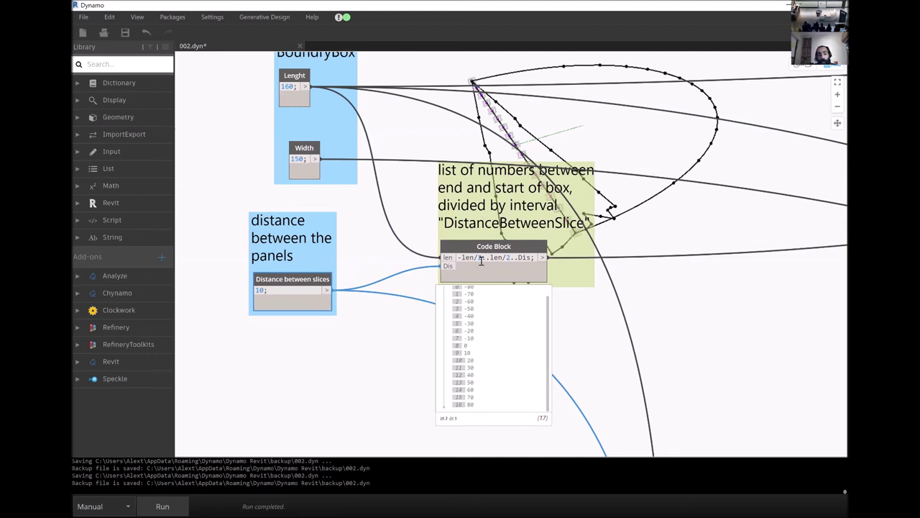
{"action": "key", "text": "ctrl+shift+Right"}
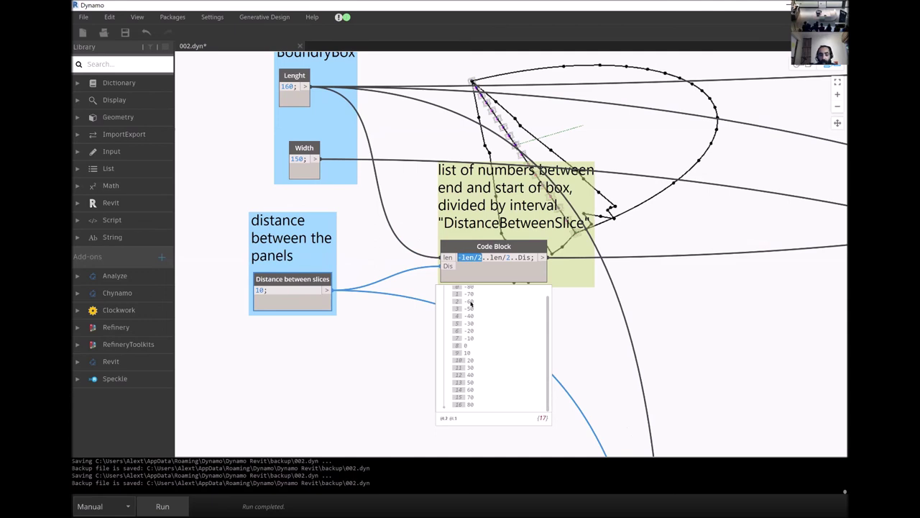
{"action": "scroll", "coordinate": [471, 304], "scroll_direction": "up", "scroll_amount": 1}
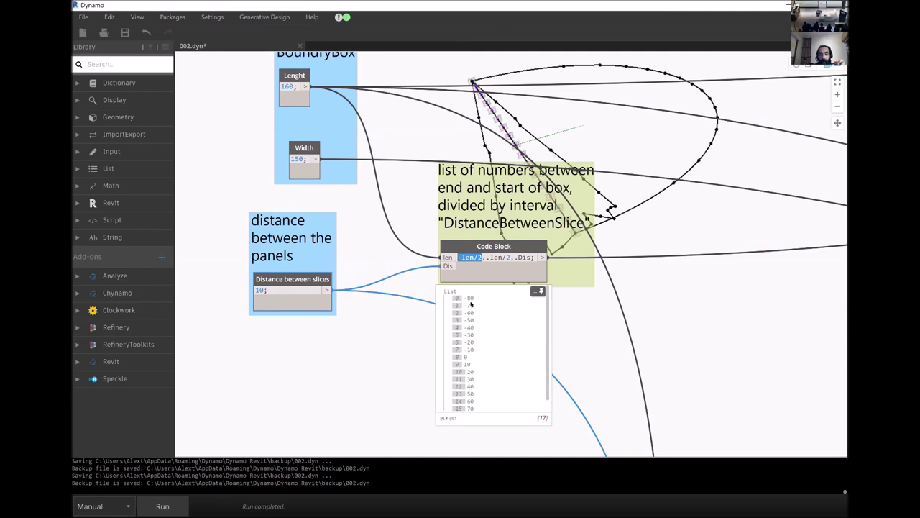
{"action": "left_click", "coordinate": [508, 258]}
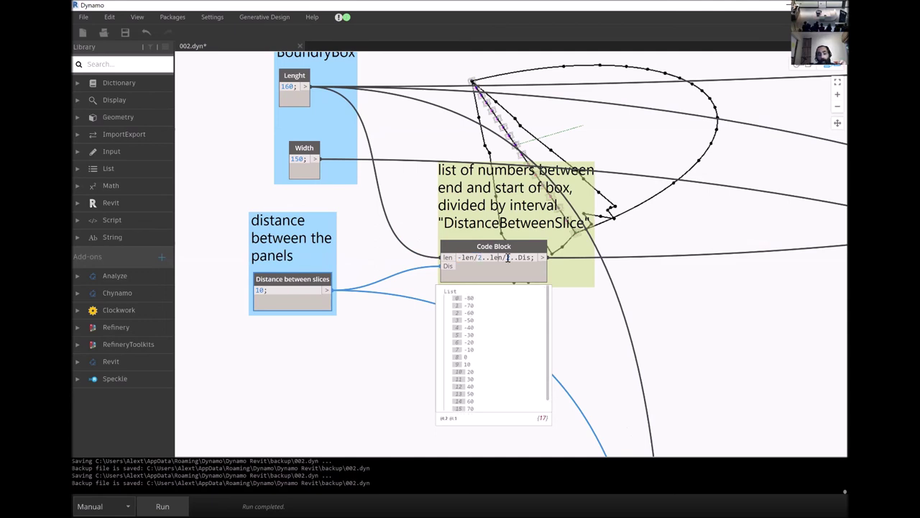
{"action": "left_click_drag", "start_coordinate": [490, 258], "coordinate": [507, 257]}
{"action": "double_click", "coordinate": [524, 257]}
{"action": "scroll", "coordinate": [439, 331], "scroll_direction": "down", "scroll_amount": 1}
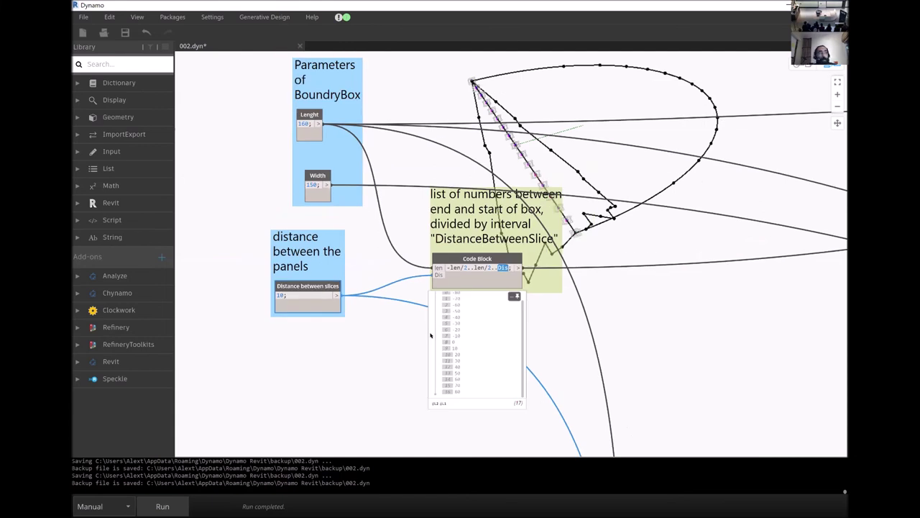
{"action": "scroll", "coordinate": [568, 343], "scroll_direction": "down", "scroll_amount": 1}
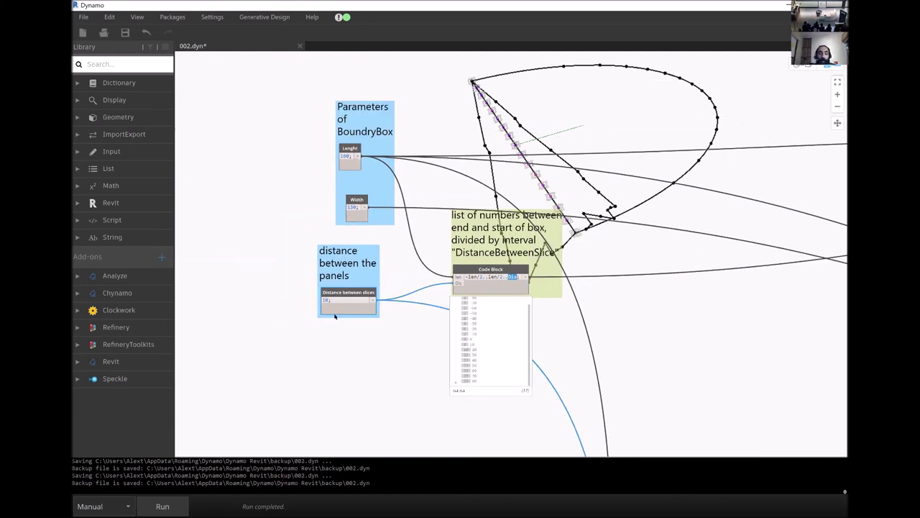
{"action": "right_click", "coordinate": [332, 315]}
{"action": "left_click", "coordinate": [255, 346]}
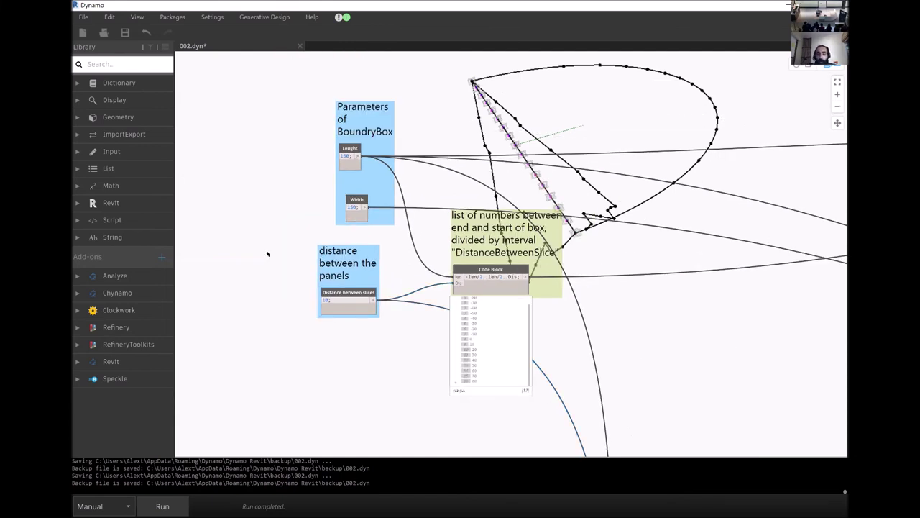
{"action": "scroll", "coordinate": [269, 251], "scroll_direction": "down", "scroll_amount": 3}
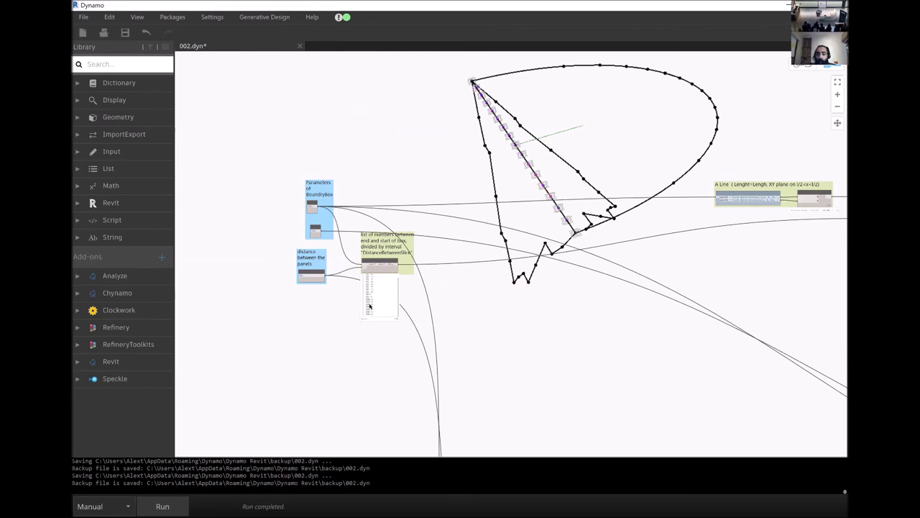
- Drag the A Line group down beside PointsOnLinebase, undoing one misplaced move first
{"action": "scroll", "coordinate": [744, 282], "scroll_direction": "up", "scroll_amount": 5}
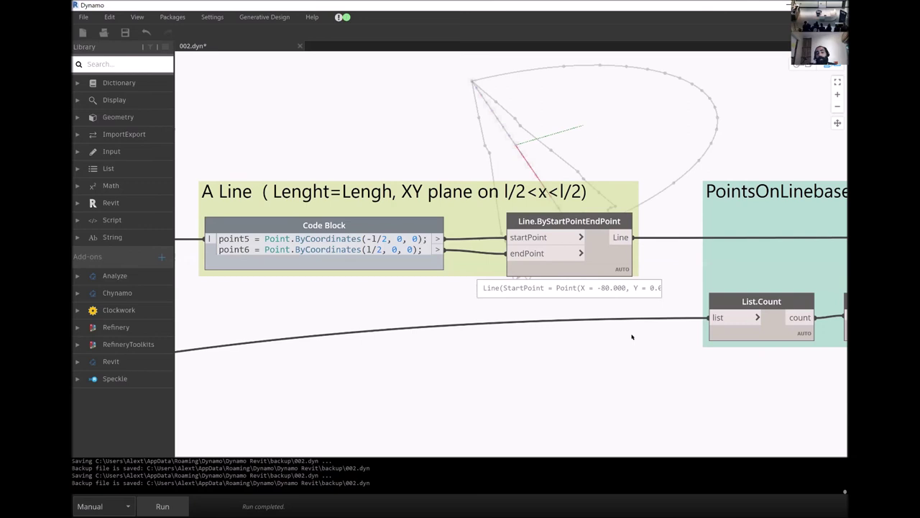
{"action": "left_click", "coordinate": [602, 265]}
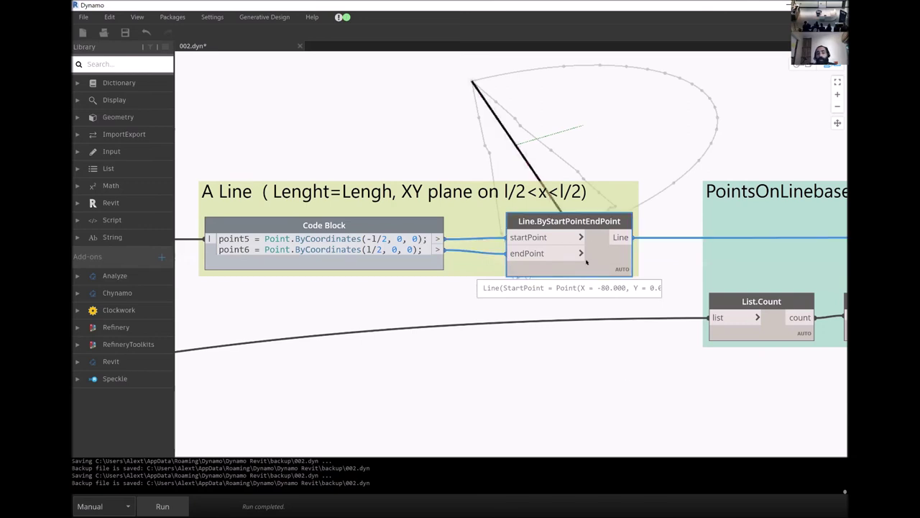
{"action": "left_click_drag", "start_coordinate": [522, 186], "coordinate": [486, 402]}
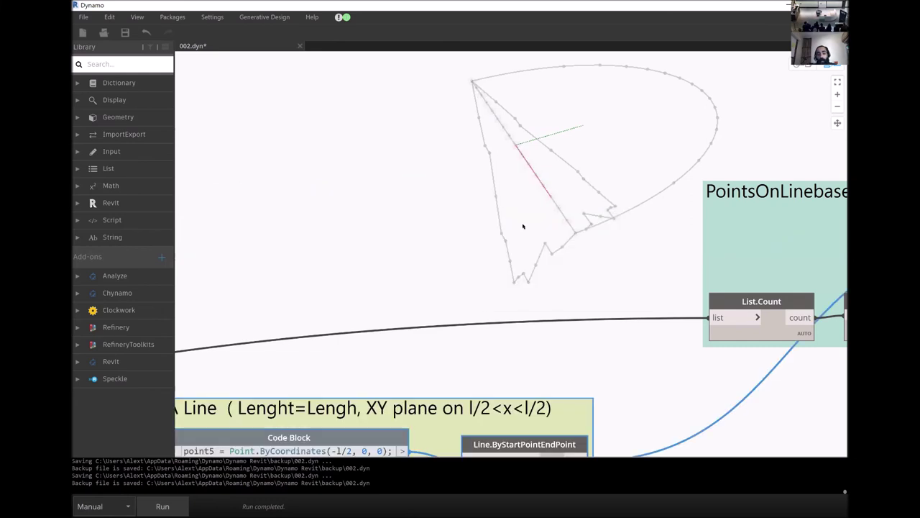
{"action": "key", "text": "ctrl+z"}
{"action": "left_click_drag", "start_coordinate": [573, 203], "coordinate": [590, 376]}
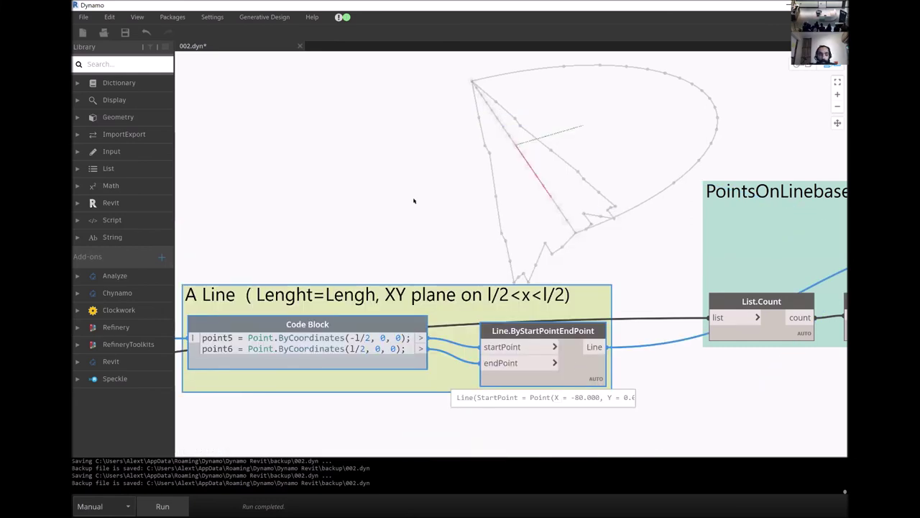
{"action": "scroll", "coordinate": [545, 317], "scroll_direction": "up", "scroll_amount": 1}
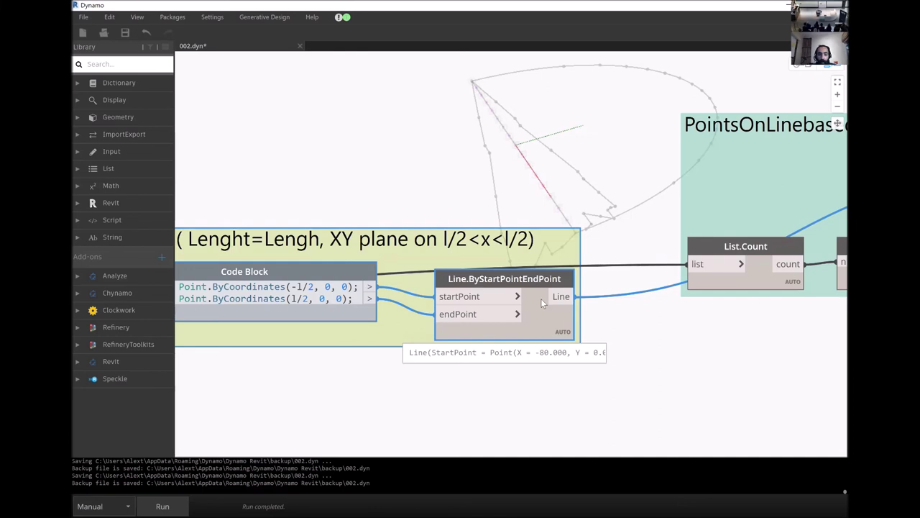
{"action": "left_click", "coordinate": [524, 322]}
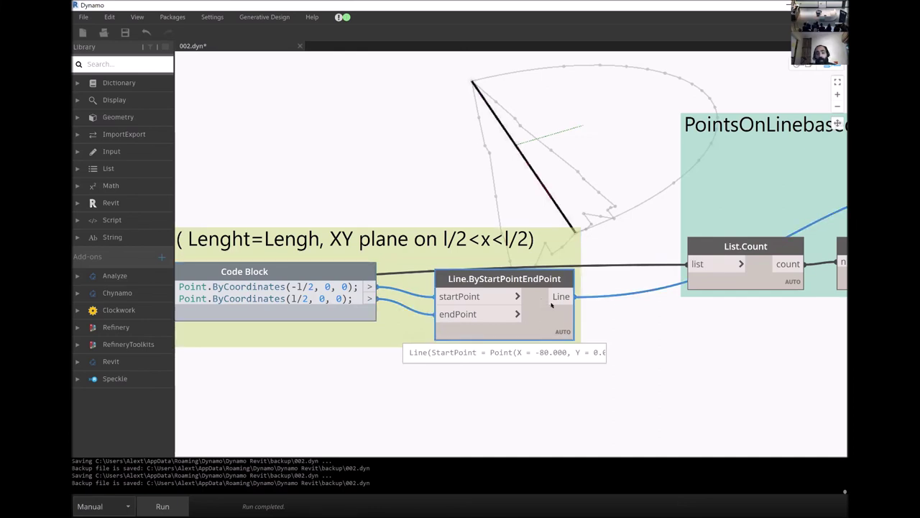
{"action": "scroll", "coordinate": [432, 352], "scroll_direction": "down", "scroll_amount": 1}
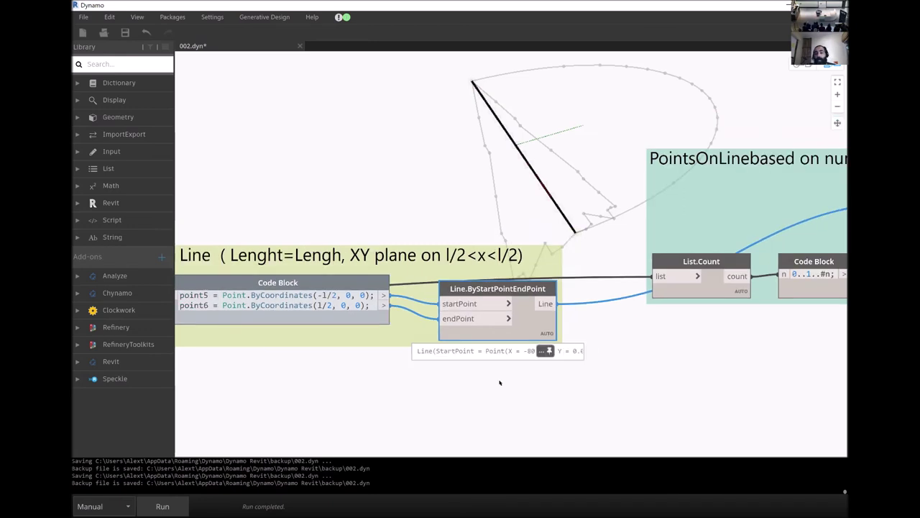
{"action": "scroll", "coordinate": [787, 446], "scroll_direction": "down", "scroll_amount": 3}
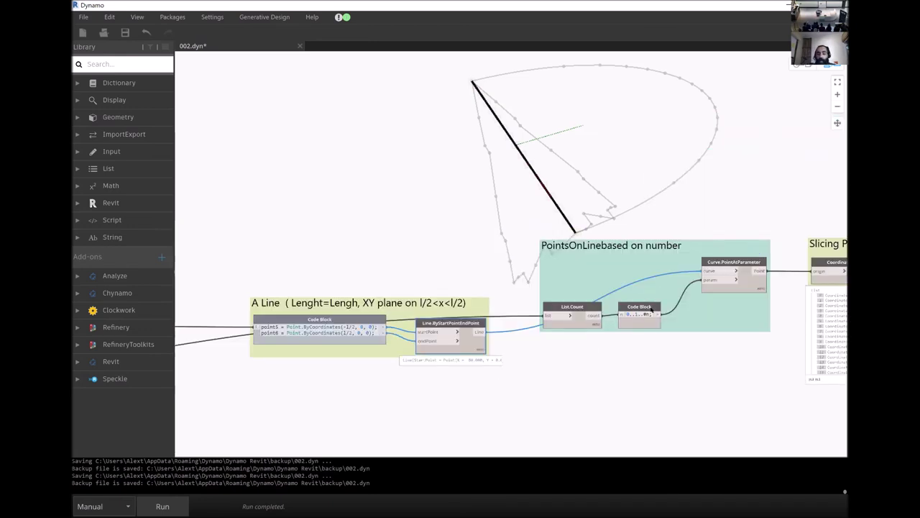
{"action": "scroll", "coordinate": [397, 289], "scroll_direction": "down", "scroll_amount": 4}
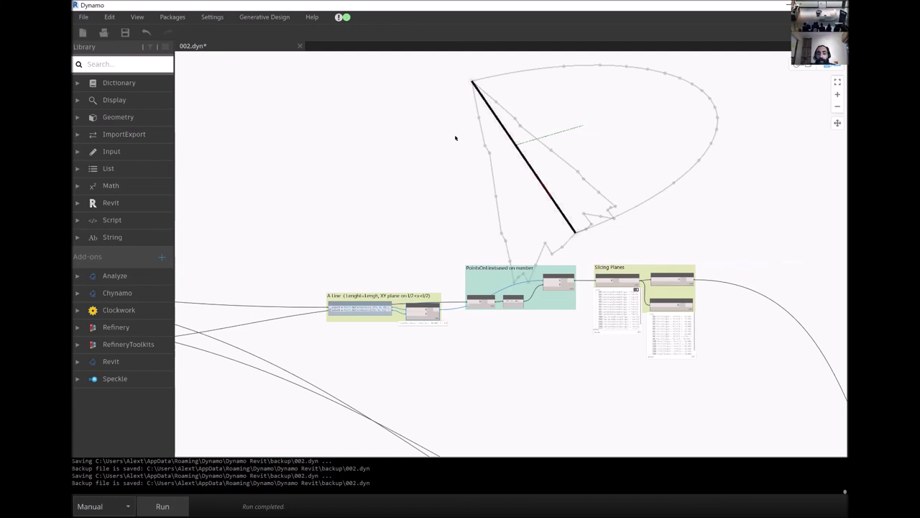
{"action": "scroll", "coordinate": [658, 304], "scroll_direction": "up", "scroll_amount": 7}
- Nudge the CoordinateSystem.YZPlane node slightly down-left
{"action": "left_click", "coordinate": [490, 106]}
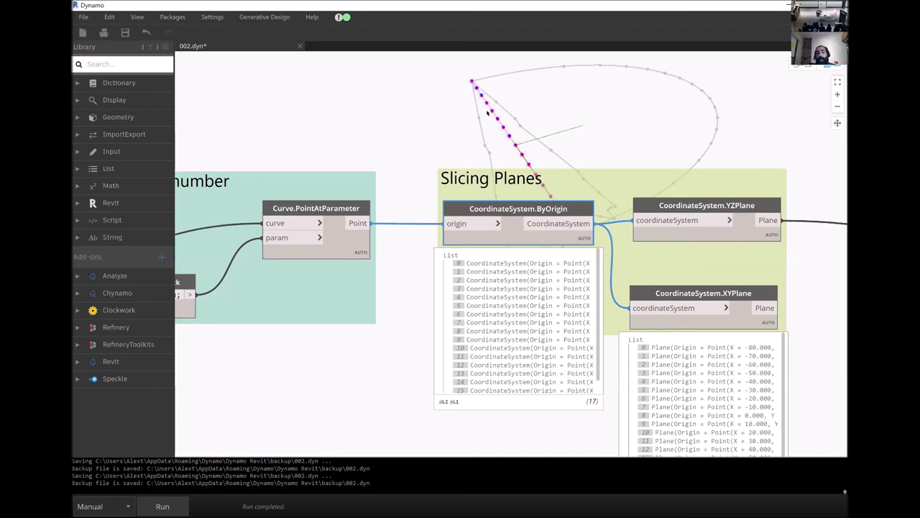
{"action": "mouse_move", "coordinate": [706, 216]}
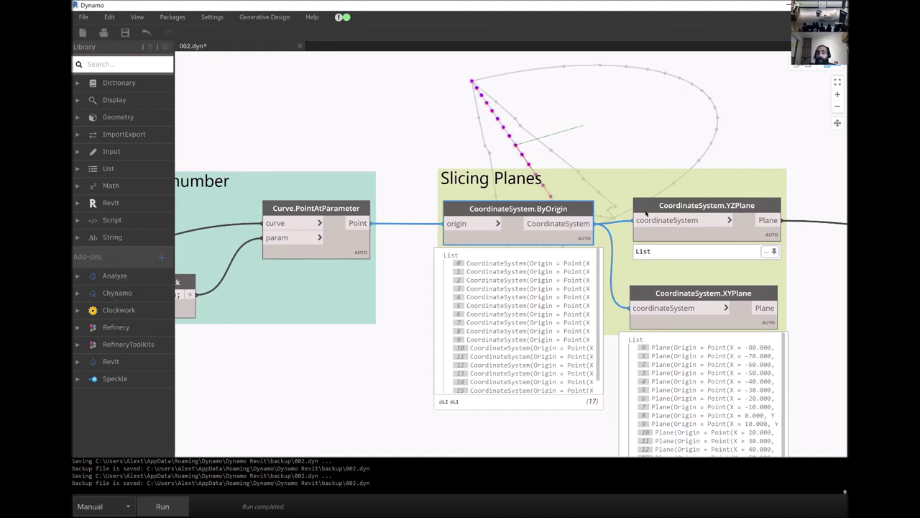
{"action": "middle_click_drag", "start_coordinate": [762, 244], "coordinate": [636, 228]}
{"action": "left_click_drag", "start_coordinate": [663, 214], "coordinate": [655, 223]}
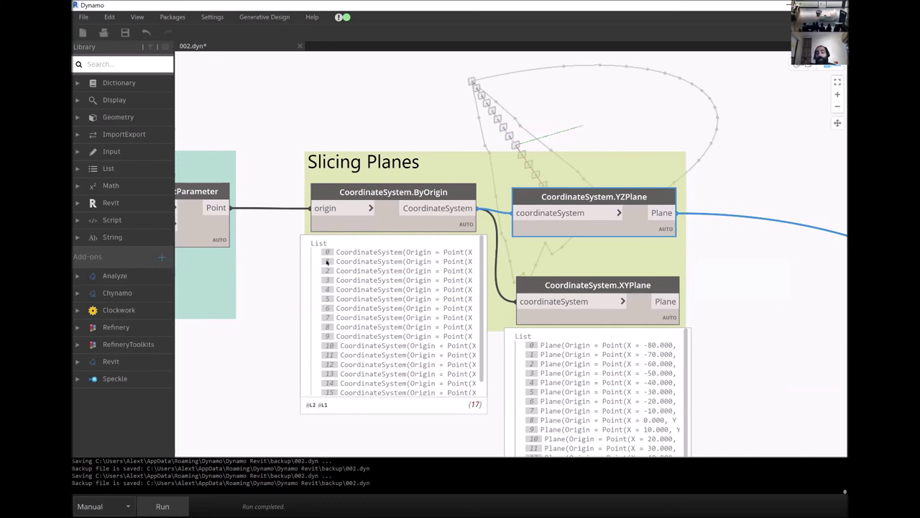
{"action": "scroll", "coordinate": [439, 241], "scroll_direction": "down", "scroll_amount": 1}
{"action": "scroll", "coordinate": [594, 333], "scroll_direction": "down", "scroll_amount": 5}
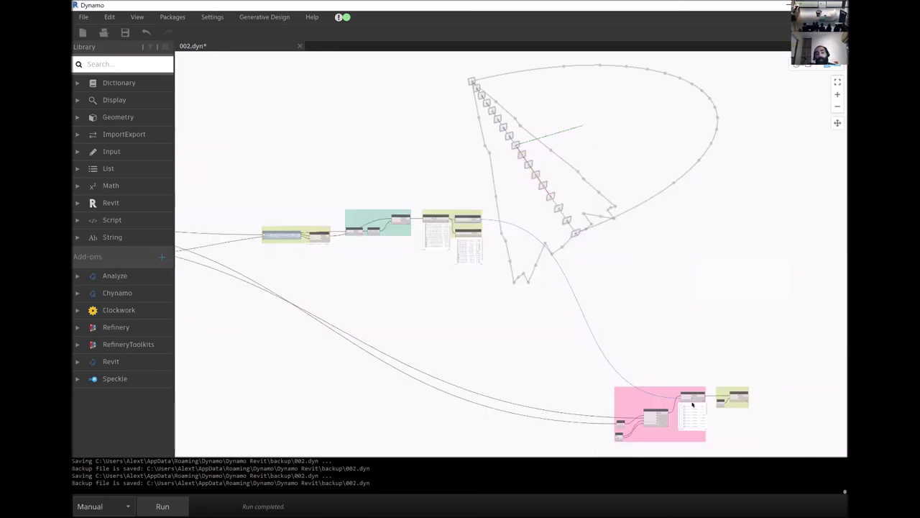
{"action": "scroll", "coordinate": [692, 405], "scroll_direction": "up", "scroll_amount": 5}
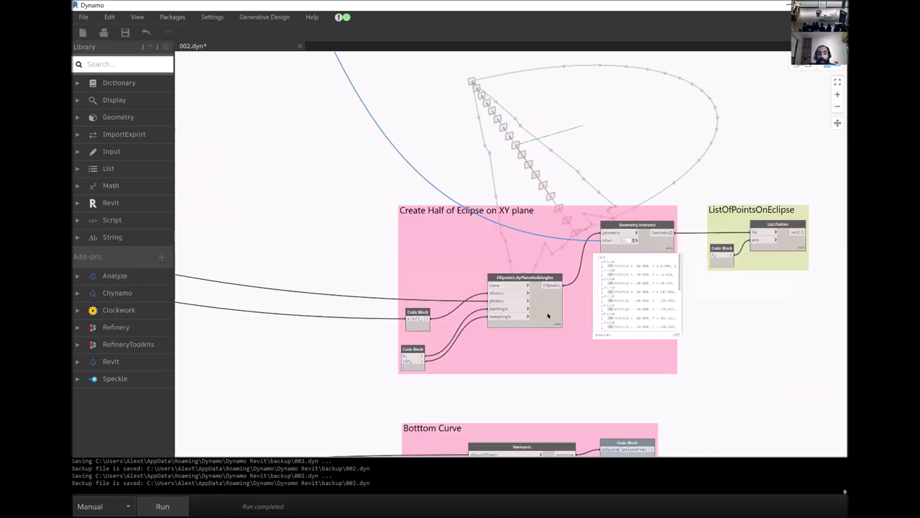
- Move the Geometry.Intersect node down-right within the pink half-ellipse group
{"action": "left_click", "coordinate": [506, 285]}
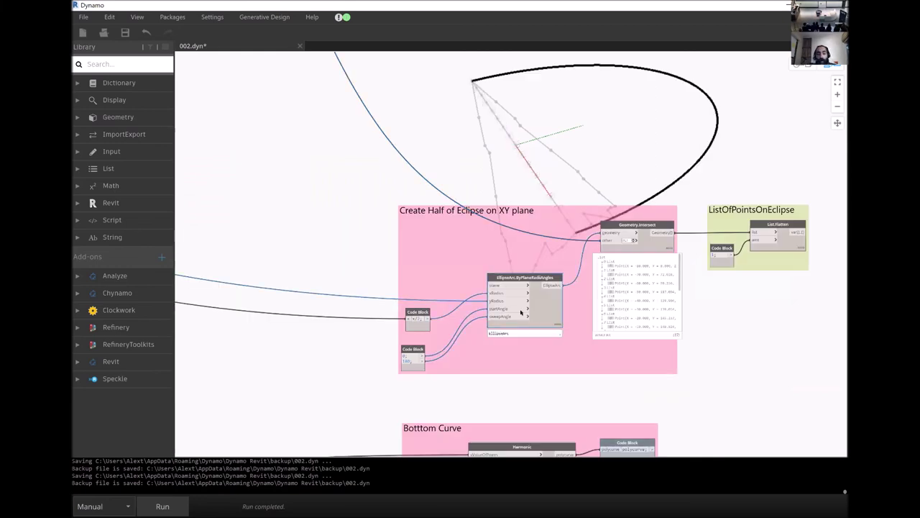
{"action": "scroll", "coordinate": [470, 273], "scroll_direction": "up", "scroll_amount": 6}
{"action": "scroll", "coordinate": [633, 237], "scroll_direction": "down", "scroll_amount": 5}
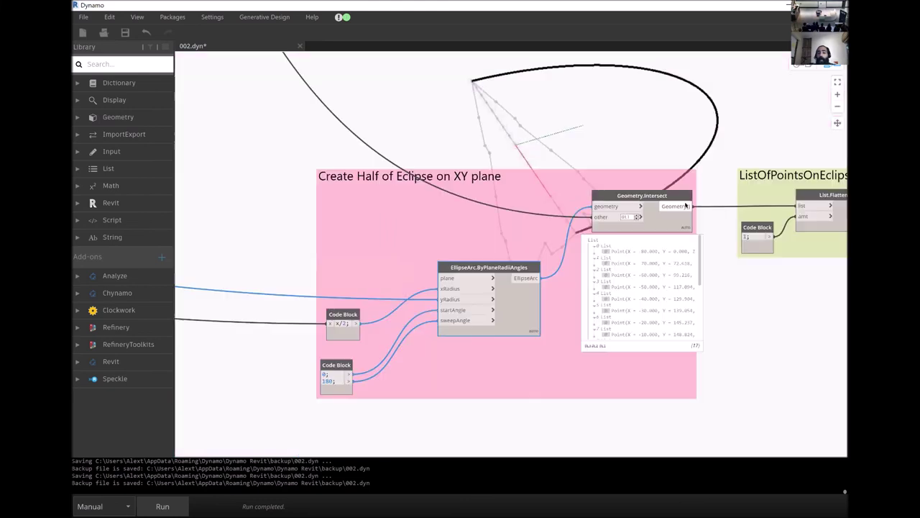
{"action": "left_click", "coordinate": [677, 231]}
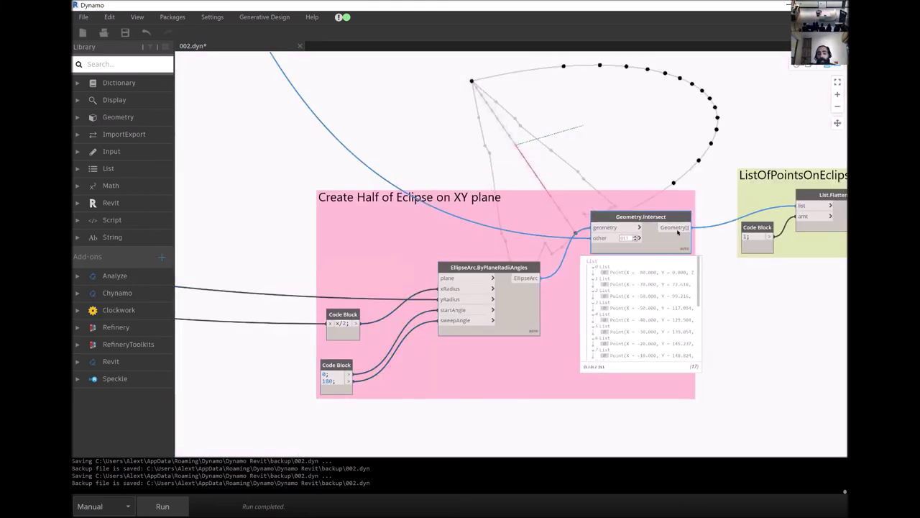
{"action": "left_click_drag", "start_coordinate": [635, 231], "coordinate": [644, 244]}
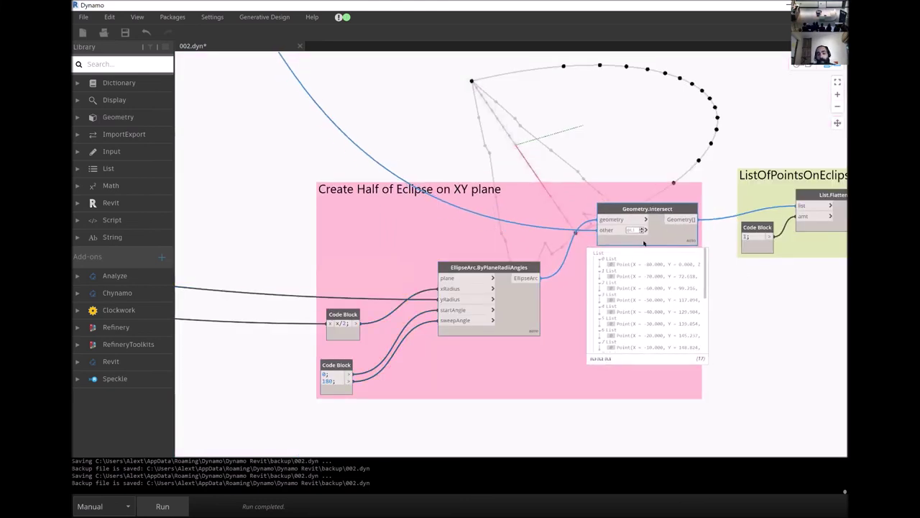
{"action": "scroll", "coordinate": [426, 128], "scroll_direction": "down", "scroll_amount": 5}
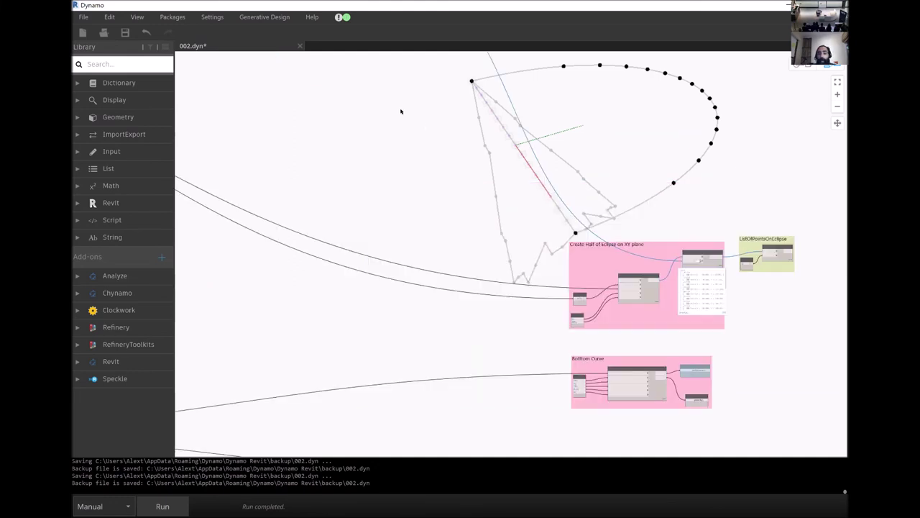
{"action": "scroll", "coordinate": [494, 270], "scroll_direction": "down", "scroll_amount": 5}
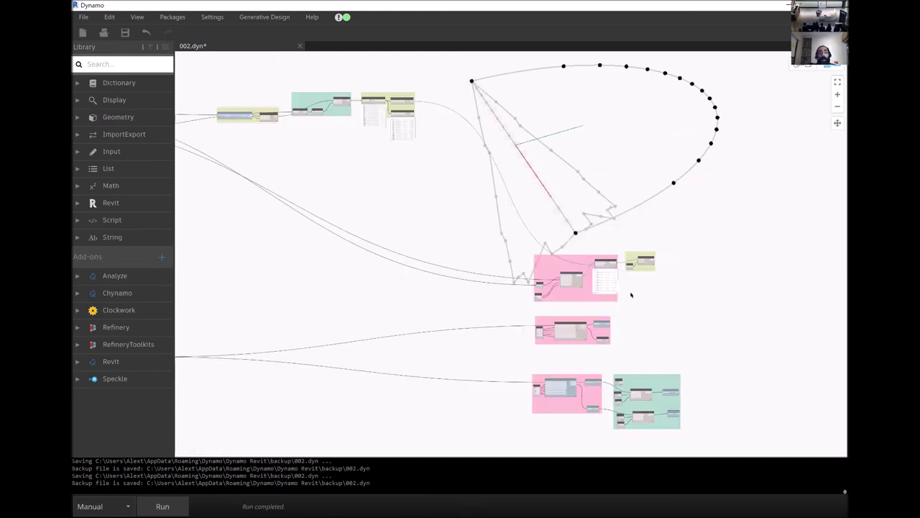
{"action": "scroll", "coordinate": [558, 368], "scroll_direction": "up", "scroll_amount": 3}
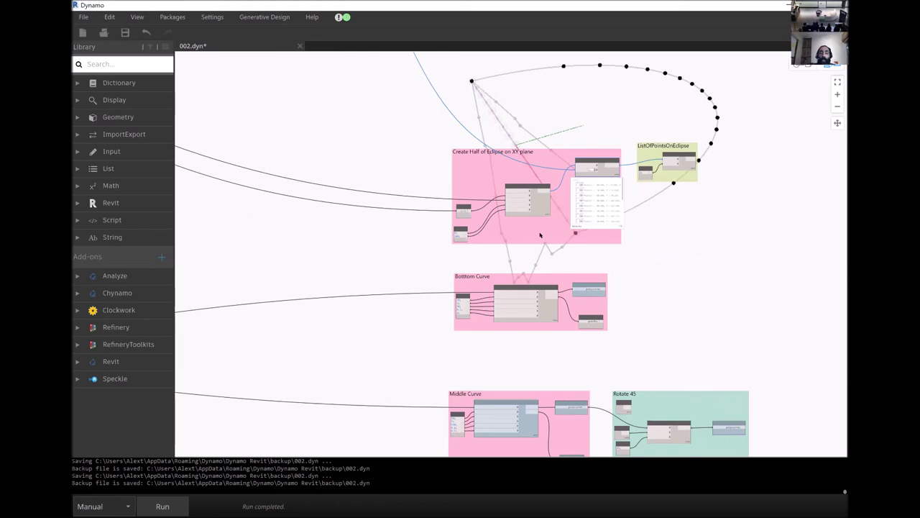
{"action": "scroll", "coordinate": [554, 354], "scroll_direction": "up", "scroll_amount": 4}
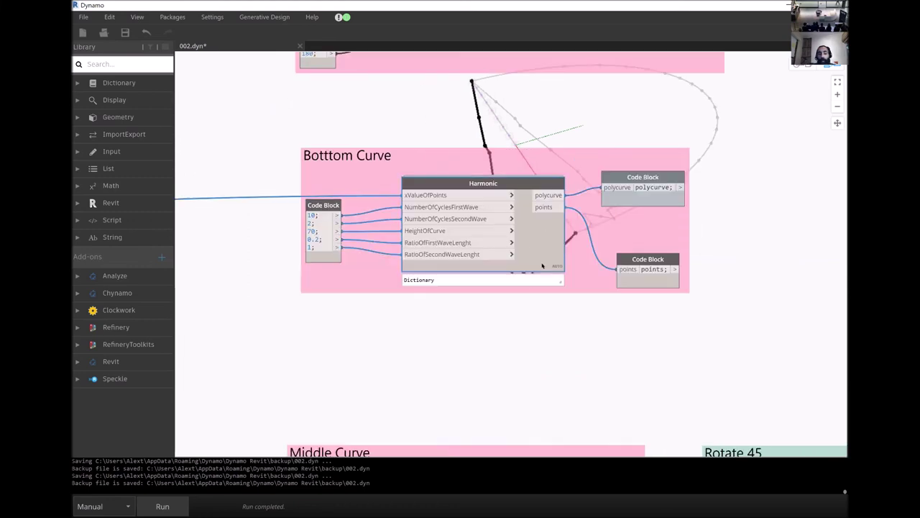
- Drag the Harmonic node down and slightly left within the Bottom Curve group
{"action": "mouse_move", "coordinate": [544, 263]}
{"action": "left_mouse_down"}
{"action": "mouse_move", "coordinate": [531, 325]}
{"action": "mouse_move", "coordinate": [536, 319]}
{"action": "left_mouse_up"}
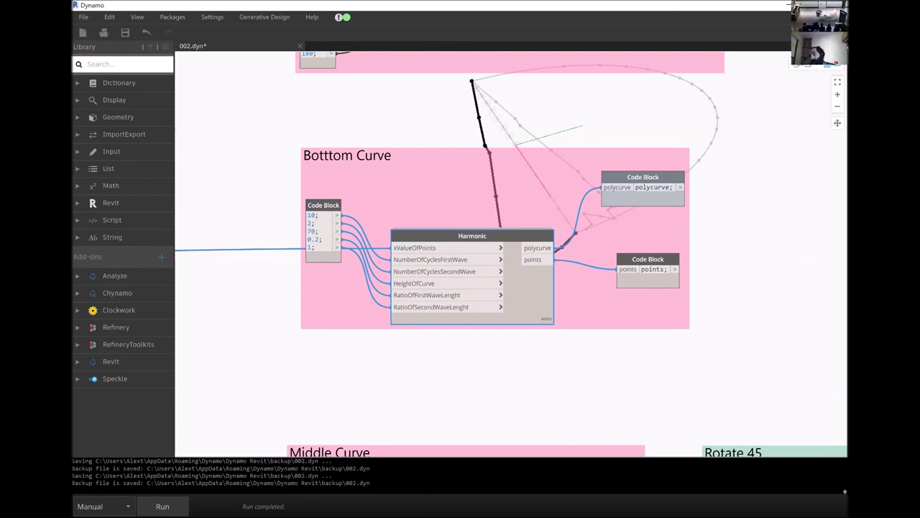
- Switch to the 02 LAB FILES folder window and widen it to show all 10 files
{"action": "key", "text": "alt+Tab"}
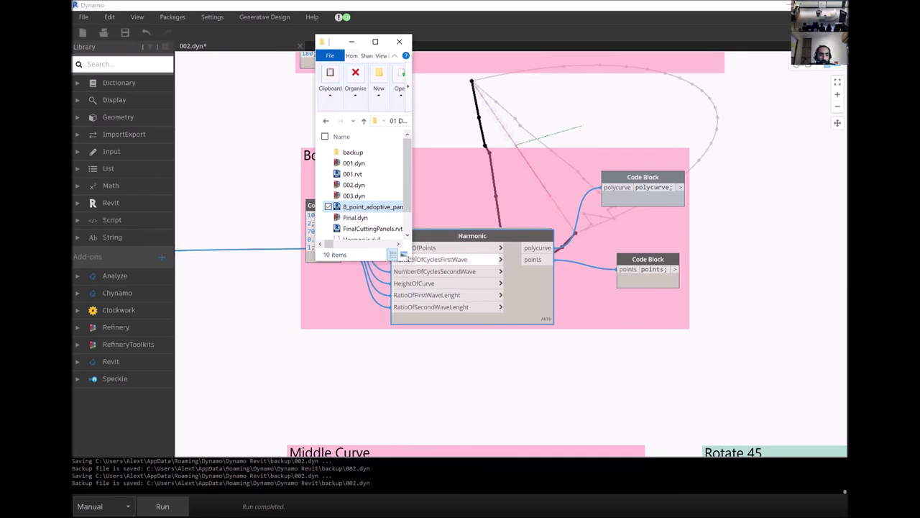
{"action": "left_click_drag", "start_coordinate": [404, 255], "coordinate": [530, 259]}
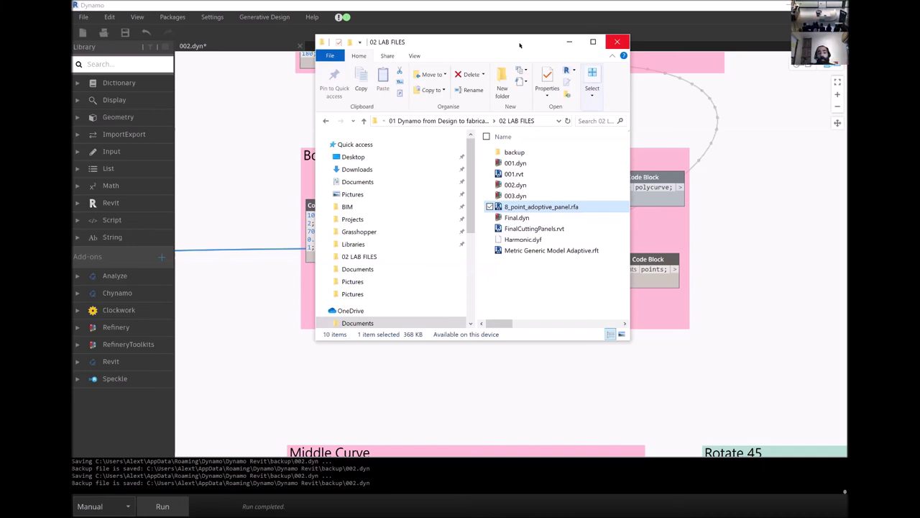
- Close File Explorer and return to the 002.dyn graph in Dynamo
{"action": "key", "text": "alt+F4"}
{"action": "scroll", "coordinate": [542, 333], "scroll_direction": "down", "scroll_amount": 3}
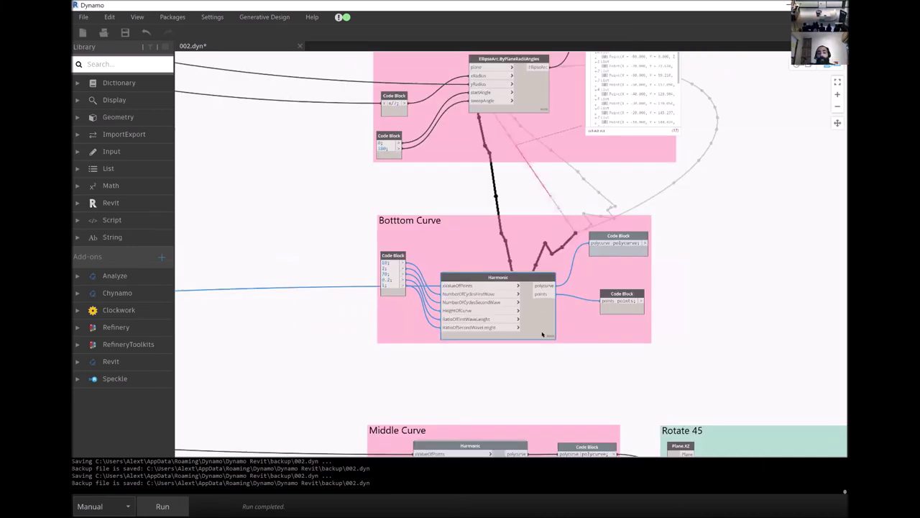
{"action": "scroll", "coordinate": [611, 156], "scroll_direction": "down", "scroll_amount": 2}
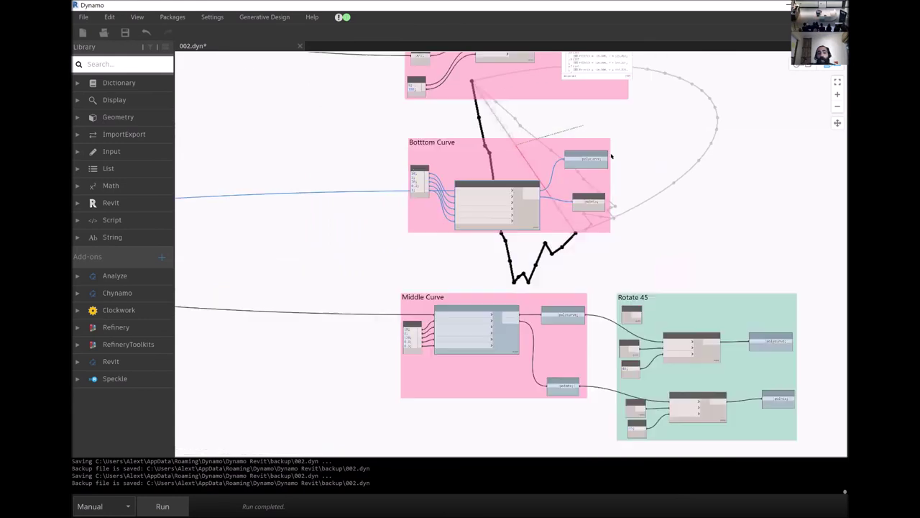
{"action": "scroll", "coordinate": [579, 245], "scroll_direction": "up", "scroll_amount": 1}
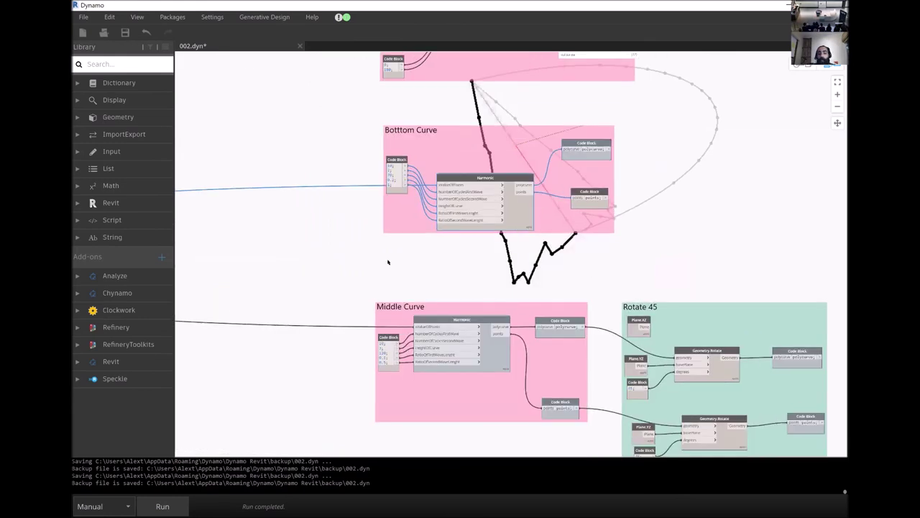
{"action": "scroll", "coordinate": [464, 158], "scroll_direction": "up", "scroll_amount": 4}
{"action": "scroll", "coordinate": [420, 178], "scroll_direction": "down", "scroll_amount": 4}
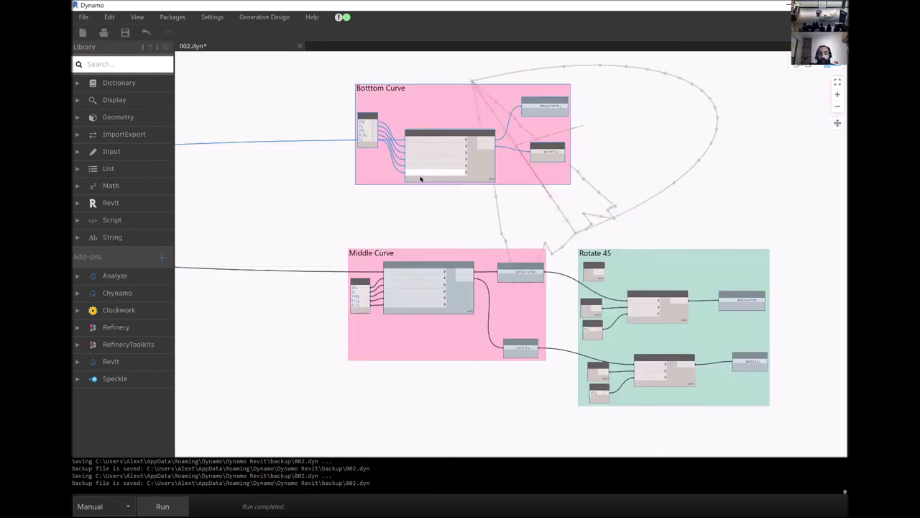
{"action": "scroll", "coordinate": [440, 189], "scroll_direction": "down", "scroll_amount": 2}
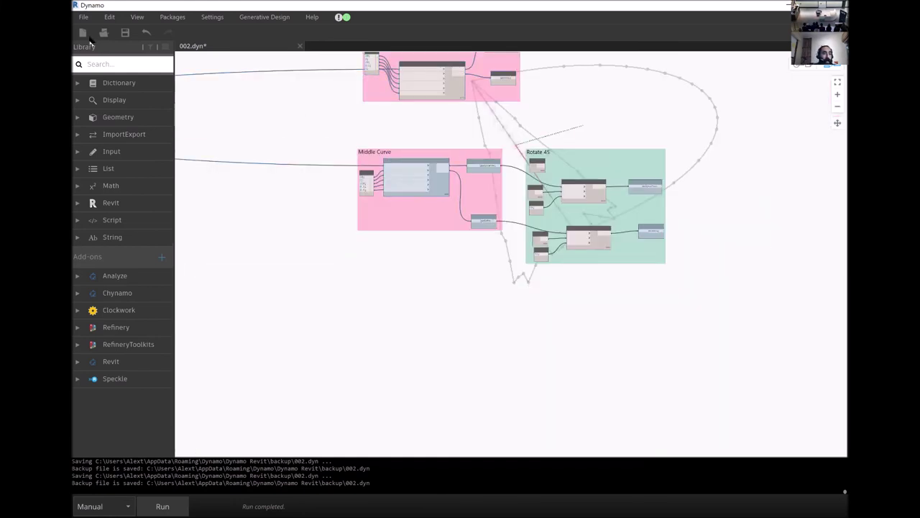
- Open 003.dyn, answering the unsaved-changes prompt for 002.dyn
{"action": "key", "text": "alt+f"}
{"action": "key", "text": "alt+F4"}
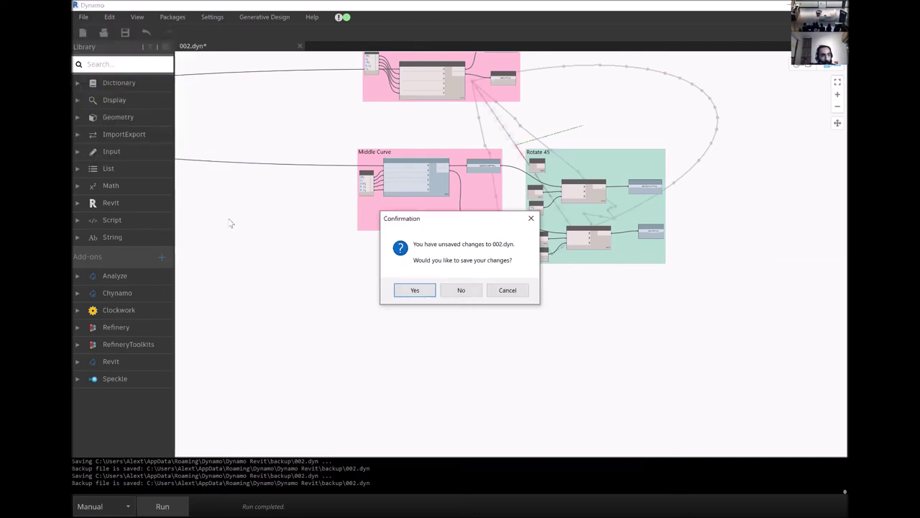
{"action": "left_click", "coordinate": [460, 289]}
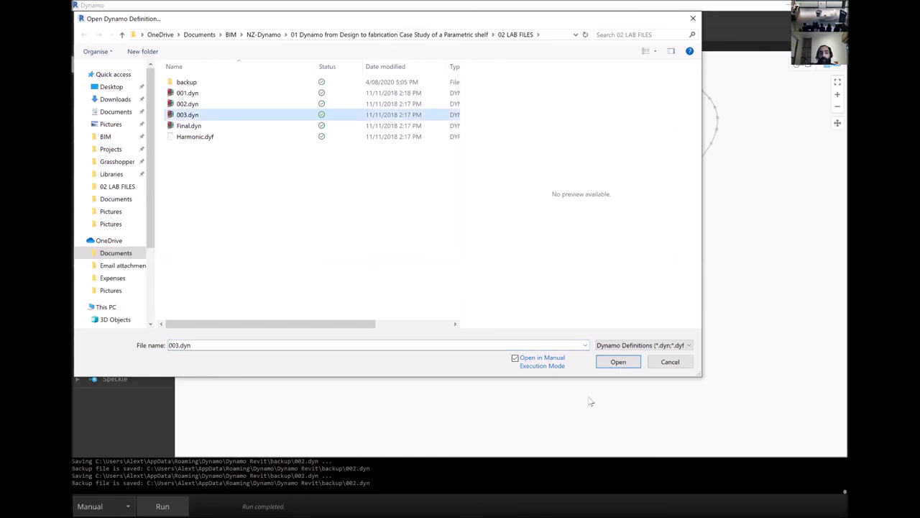
{"action": "key", "text": "Escape"}
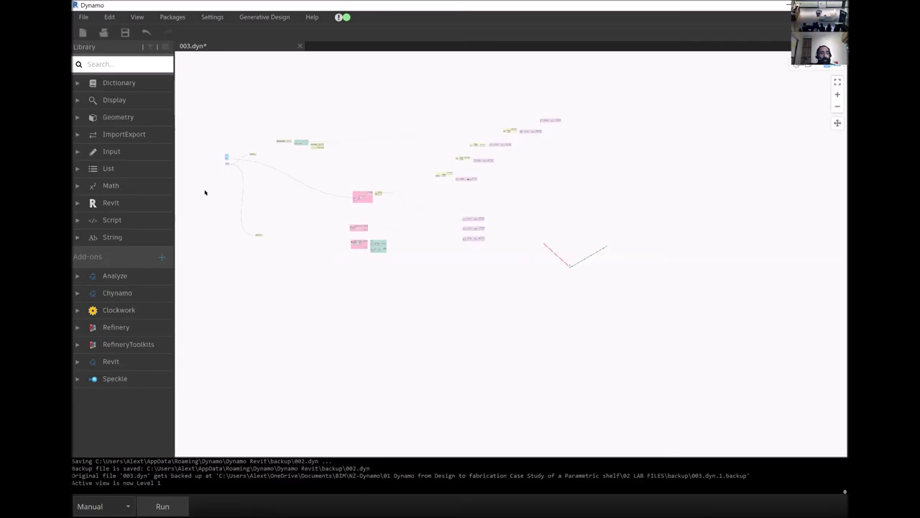
- Orbit the 003.dyn shelf wireframe in the 3D preview to inspect it from several angles
{"action": "scroll", "coordinate": [309, 191], "scroll_direction": "up", "scroll_amount": 5}
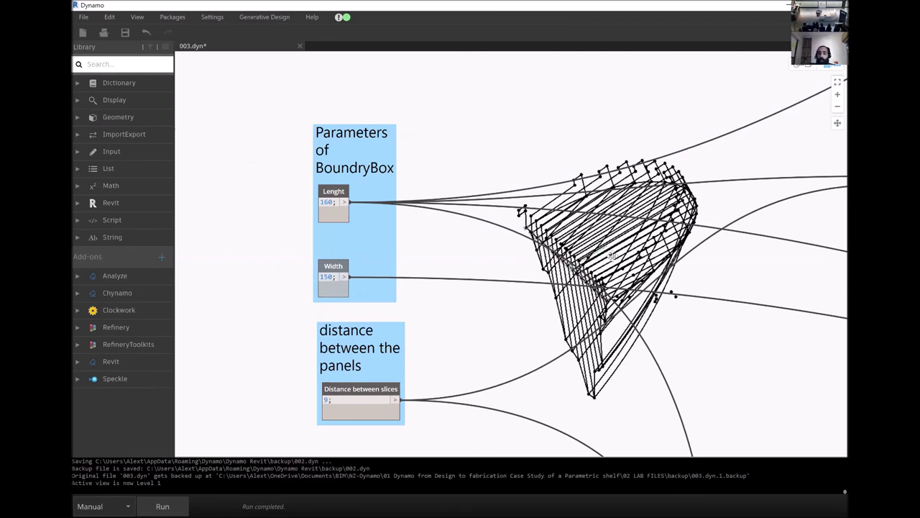
{"action": "key", "text": "ctrl+b"}
{"action": "mouse_move", "coordinate": [585, 151]}
{"action": "right_mouse_down"}
{"action": "mouse_move", "coordinate": [661, 116]}
{"action": "mouse_move", "coordinate": [693, 213]}
{"action": "mouse_move", "coordinate": [668, 308]}
{"action": "right_mouse_up"}
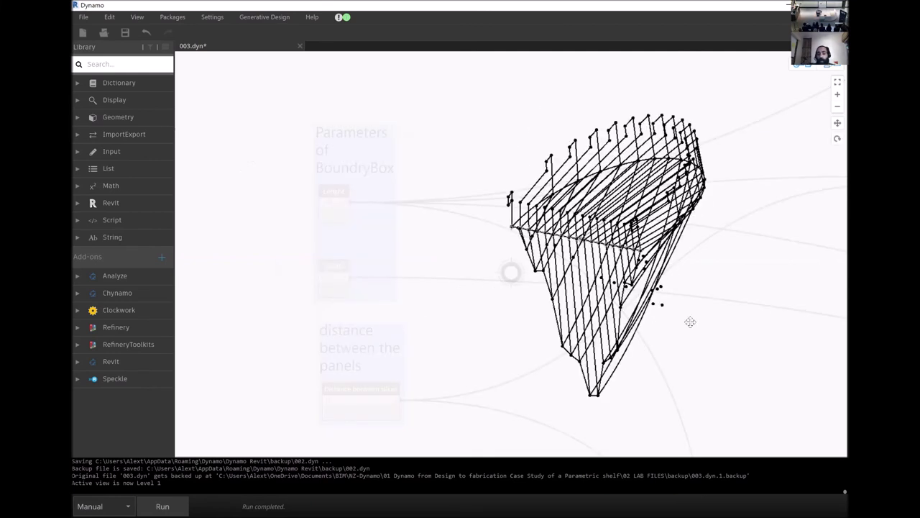
{"action": "mouse_move", "coordinate": [510, 272]}
{"action": "right_mouse_down"}
{"action": "mouse_move", "coordinate": [515, 312]}
{"action": "mouse_move", "coordinate": [569, 330]}
{"action": "right_mouse_up"}
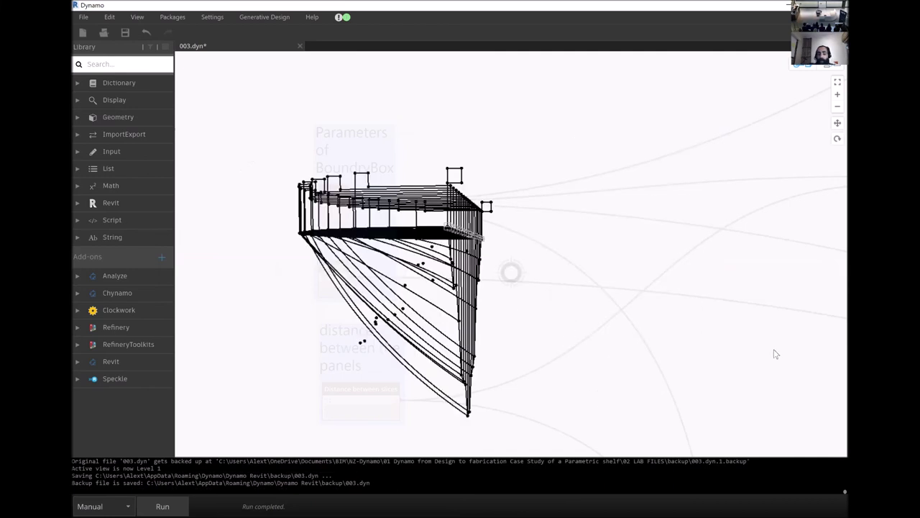
{"action": "right_click_drag", "start_coordinate": [775, 353], "coordinate": [747, 356]}
{"action": "key", "text": "Escape"}
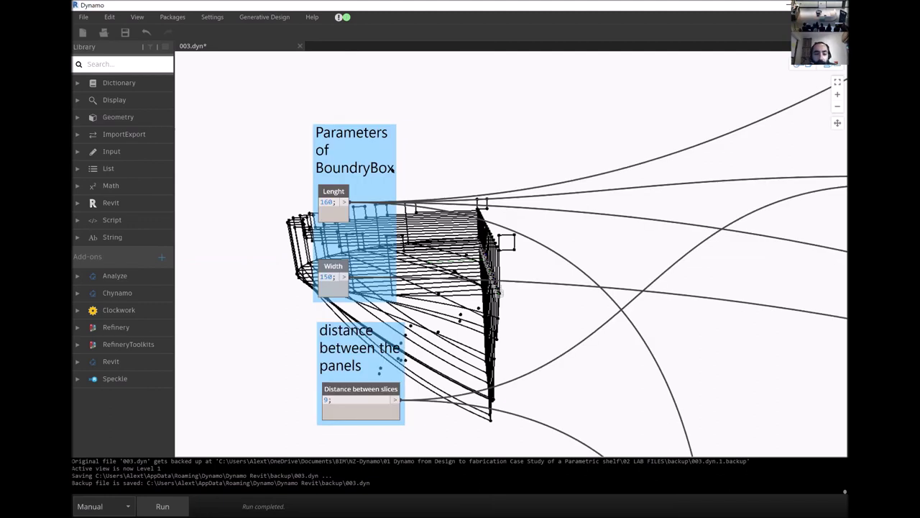
- Box-select the curve-generating nodes behind the shelf wireframe
{"action": "scroll", "coordinate": [404, 186], "scroll_direction": "down", "scroll_amount": 5}
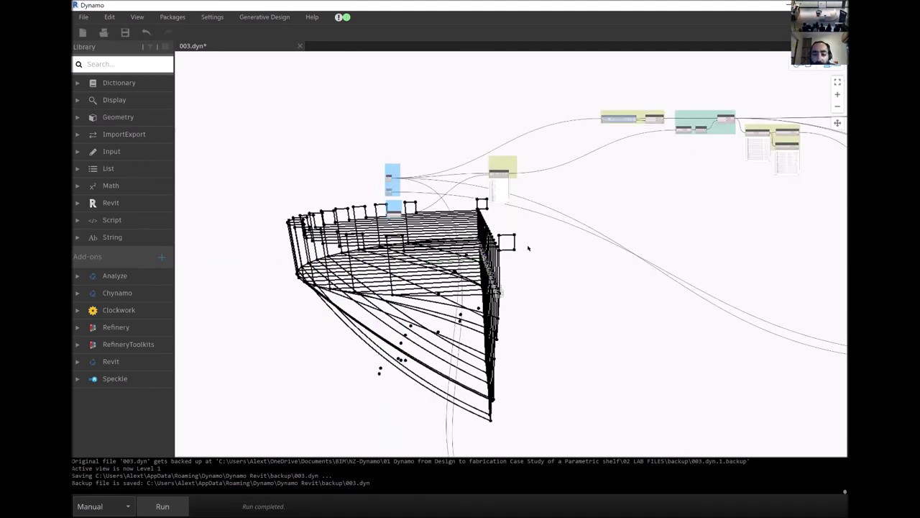
{"action": "scroll", "coordinate": [652, 208], "scroll_direction": "down", "scroll_amount": 5}
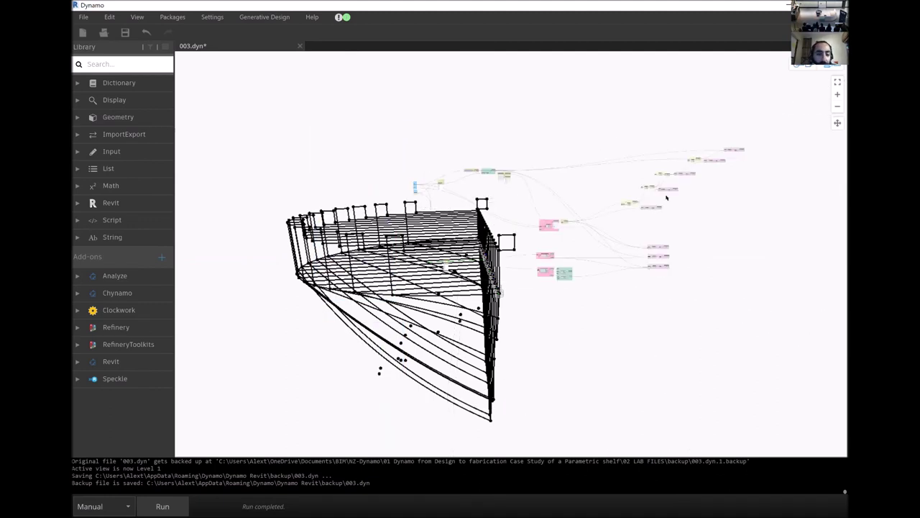
{"action": "scroll", "coordinate": [478, 314], "scroll_direction": "up", "scroll_amount": 5}
{"action": "scroll", "coordinate": [447, 202], "scroll_direction": "down", "scroll_amount": 5}
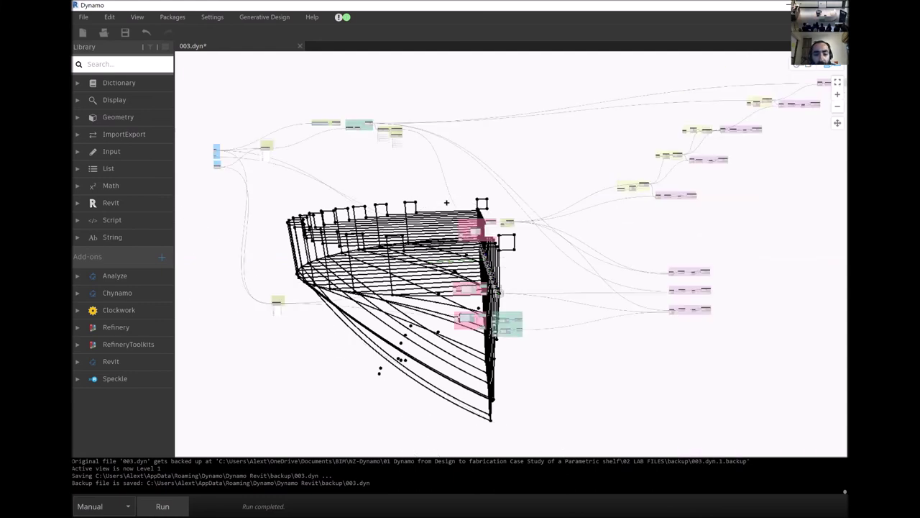
{"action": "left_click_drag", "start_coordinate": [446, 202], "coordinate": [609, 399]}
- Enable Preview on the lower Geometry.Rotate node and orbit to check the rotated points
{"action": "scroll", "coordinate": [519, 343], "scroll_direction": "up", "scroll_amount": 5}
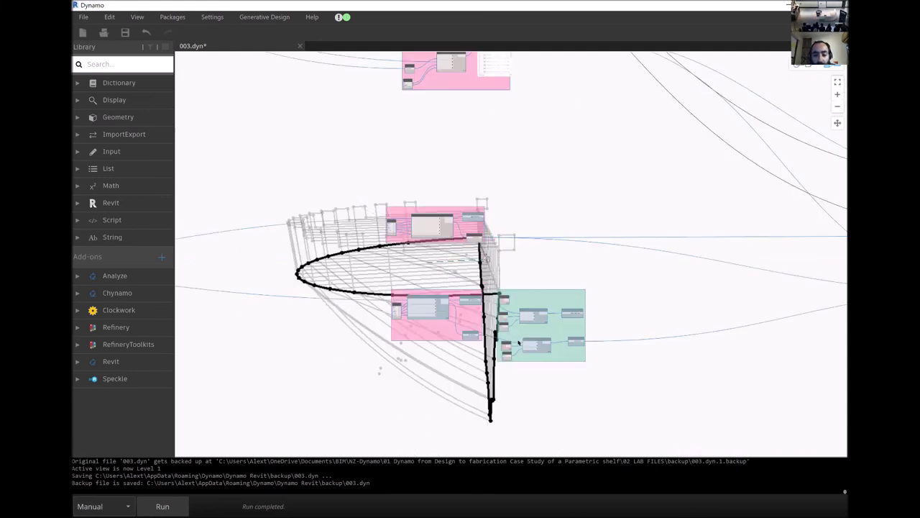
{"action": "scroll", "coordinate": [521, 340], "scroll_direction": "up", "scroll_amount": 3}
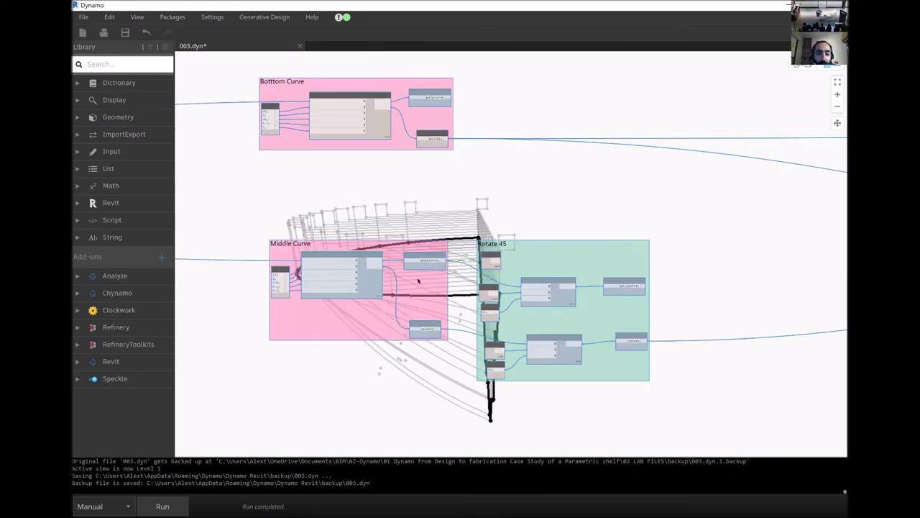
{"action": "middle_click_drag", "start_coordinate": [347, 294], "coordinate": [429, 262]}
{"action": "right_click", "coordinate": [455, 257]}
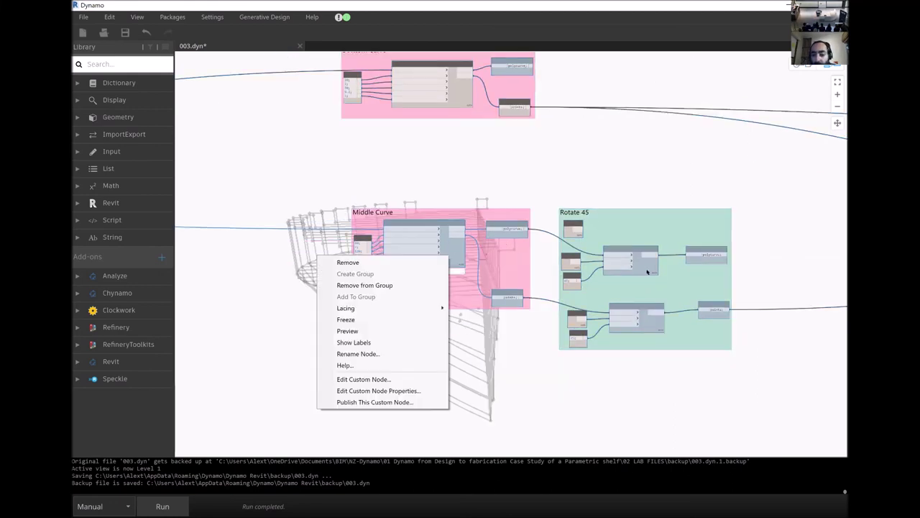
{"action": "scroll", "coordinate": [647, 270], "scroll_direction": "up", "scroll_amount": 2}
{"action": "right_click", "coordinate": [605, 343]}
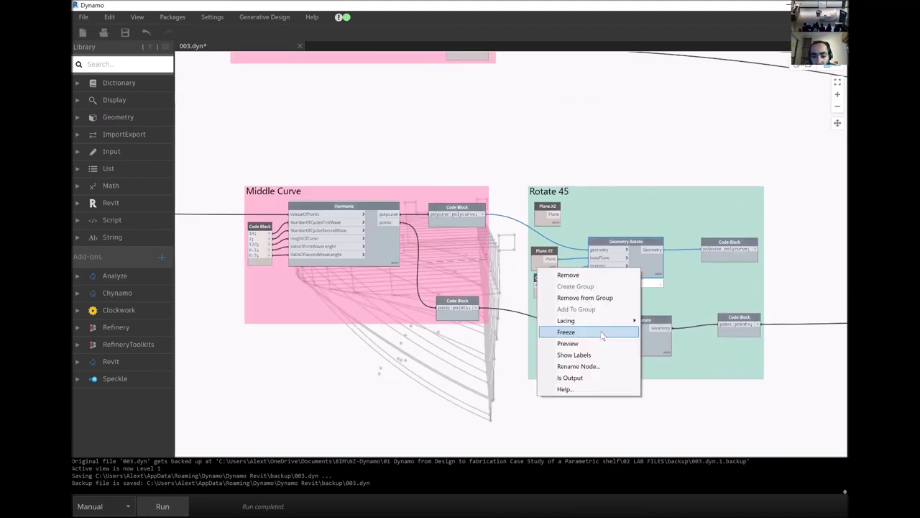
{"action": "left_click", "coordinate": [568, 343]}
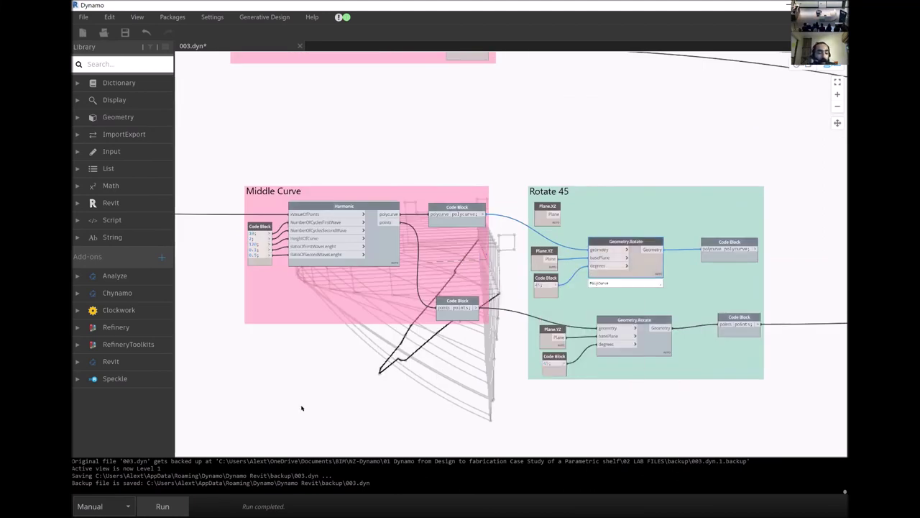
{"action": "left_click", "coordinate": [369, 349]}
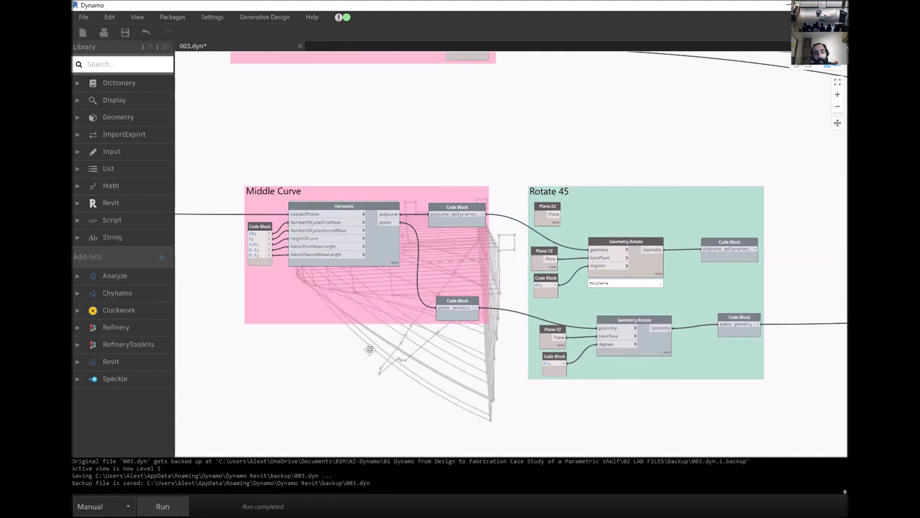
{"action": "key", "text": "ctrl+b"}
{"action": "right_click_drag", "start_coordinate": [321, 349], "coordinate": [394, 336]}
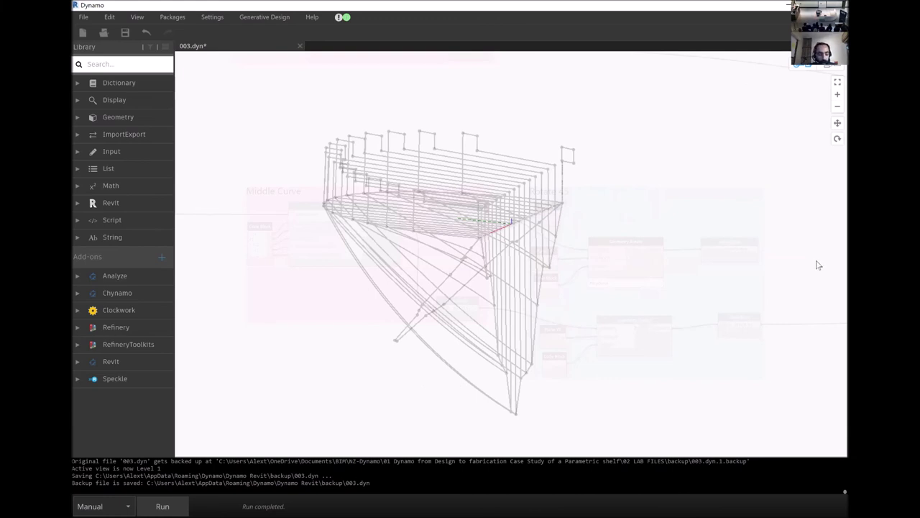
{"action": "key", "text": "ctrl+b"}
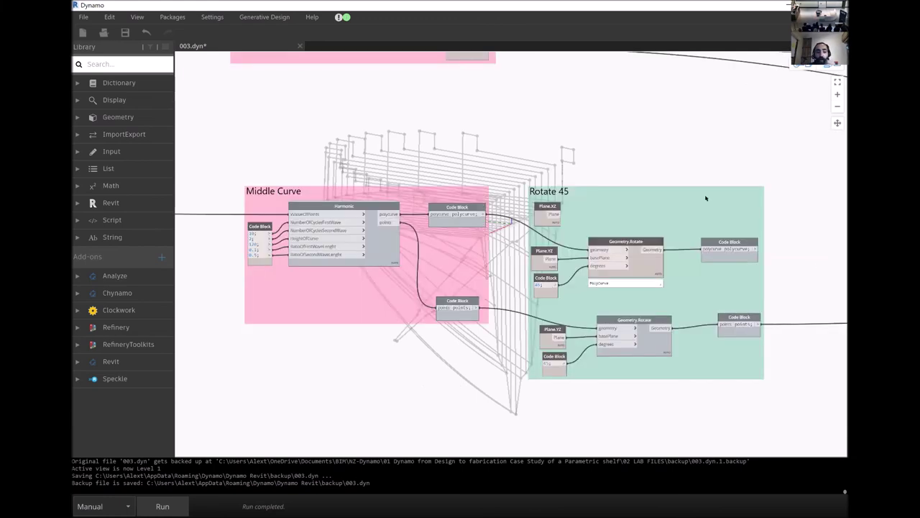
- Move the Rotate 45 group up and right and turn on its rotated-geometry preview
{"action": "left_click_drag", "start_coordinate": [714, 191], "coordinate": [753, 161]}
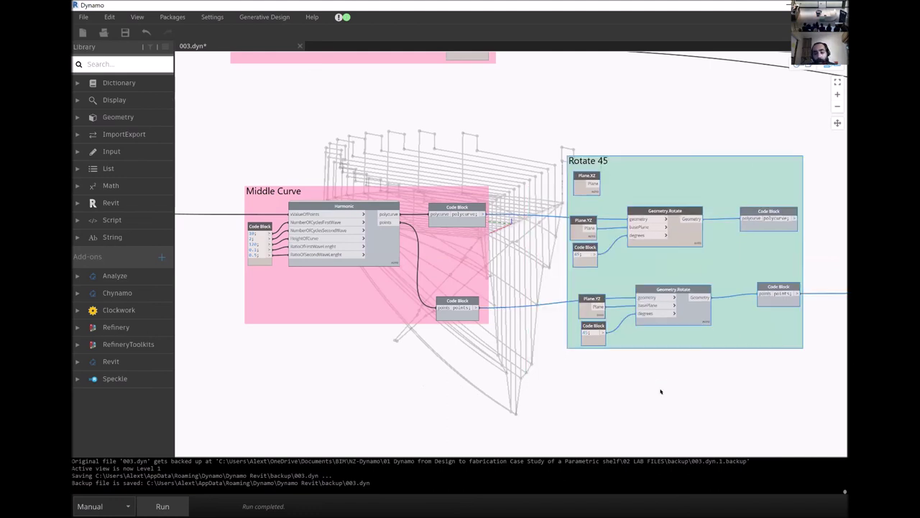
{"action": "left_click", "coordinate": [461, 389]}
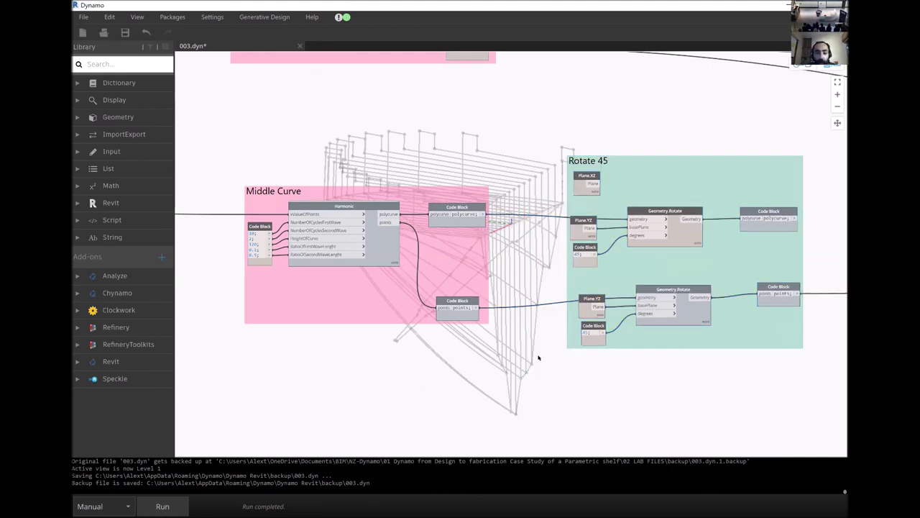
{"action": "scroll", "coordinate": [616, 336], "scroll_direction": "down", "scroll_amount": 2}
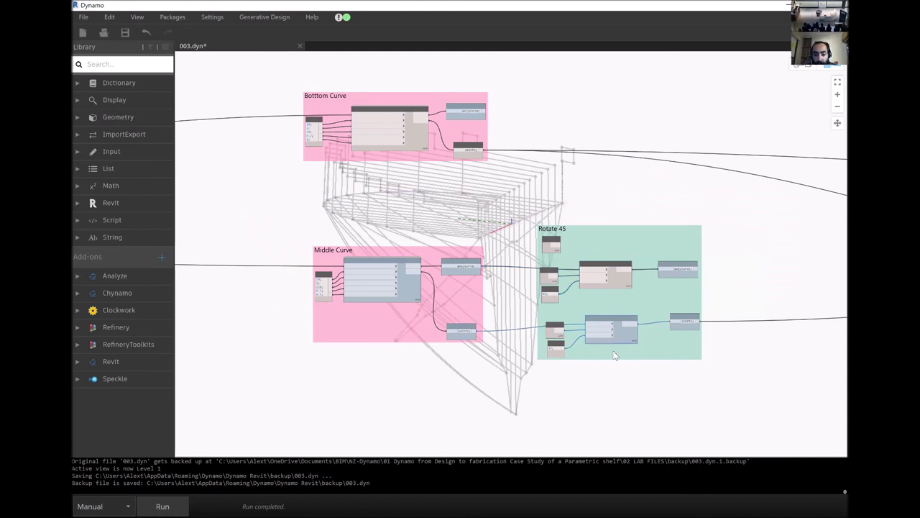
{"action": "right_click", "coordinate": [617, 337]}
{"action": "left_click", "coordinate": [647, 367]}
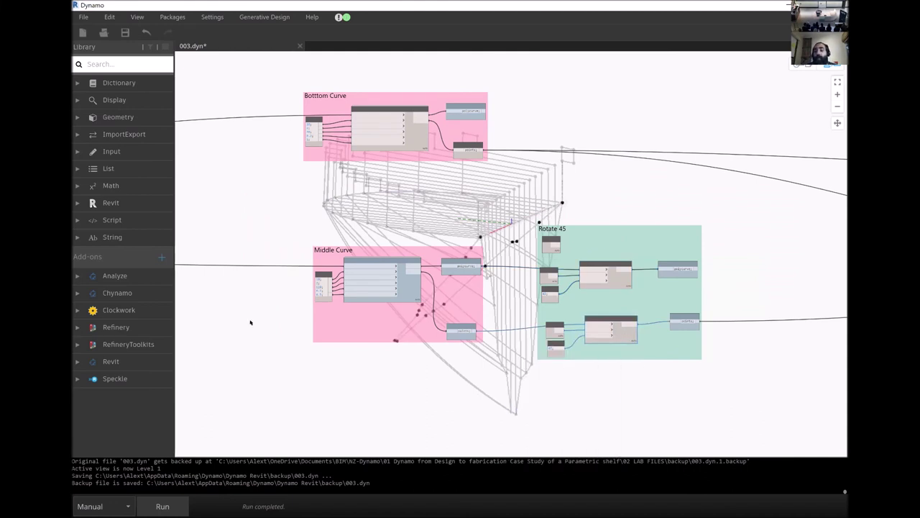
{"action": "key", "text": "ctrl+b"}
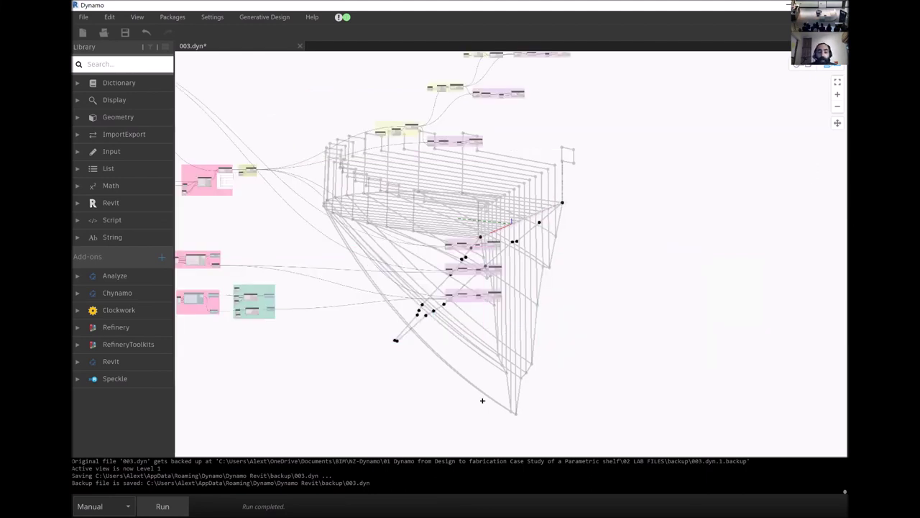
{"action": "key", "text": "ctrl+b"}
{"action": "left_click", "coordinate": [445, 308]}
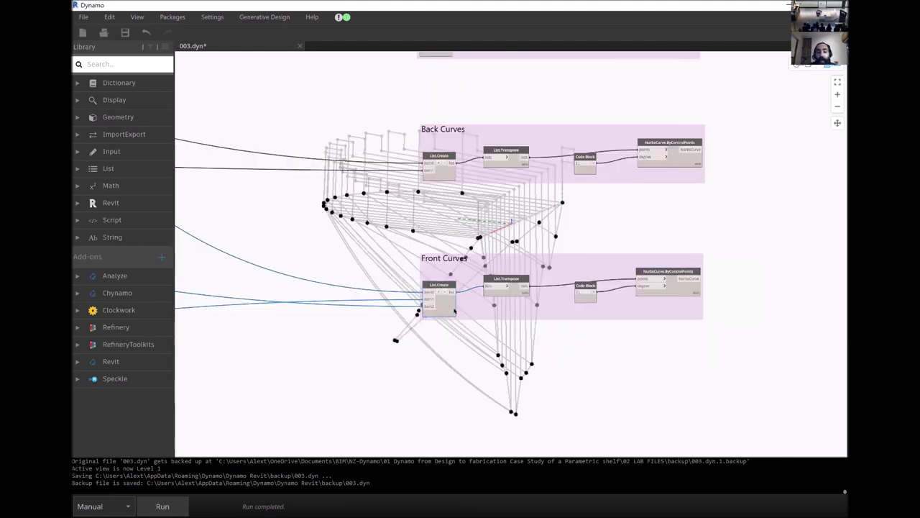
{"action": "scroll", "coordinate": [433, 314], "scroll_direction": "up", "scroll_amount": 5}
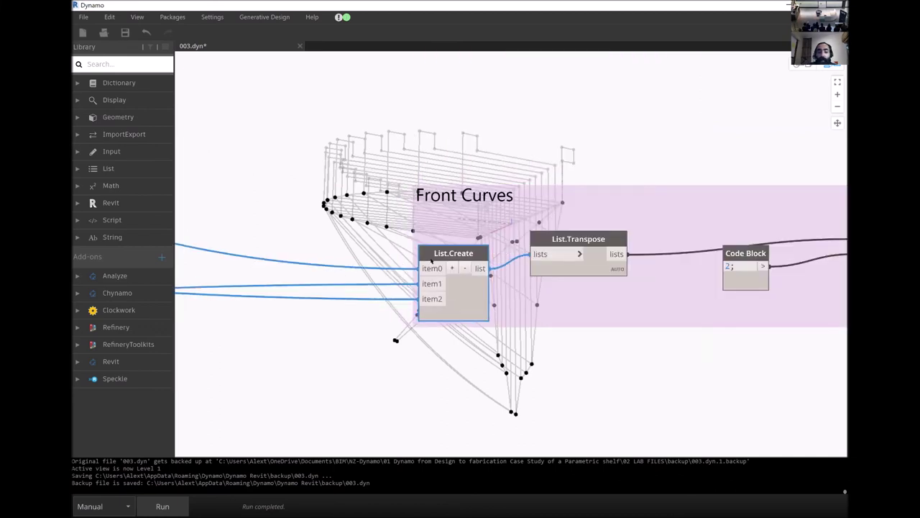
{"action": "scroll", "coordinate": [365, 295], "scroll_direction": "down", "scroll_amount": 2}
{"action": "scroll", "coordinate": [293, 210], "scroll_direction": "down", "scroll_amount": 5}
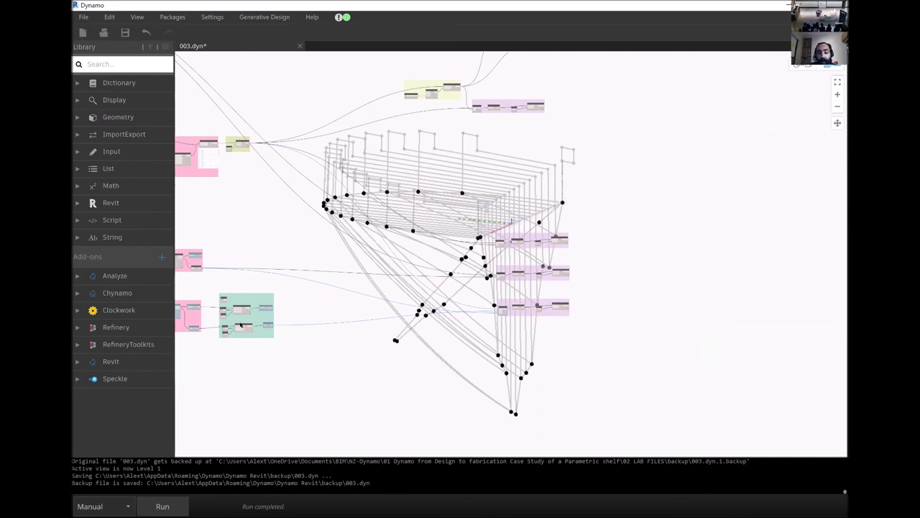
{"action": "scroll", "coordinate": [494, 240], "scroll_direction": "up", "scroll_amount": 5}
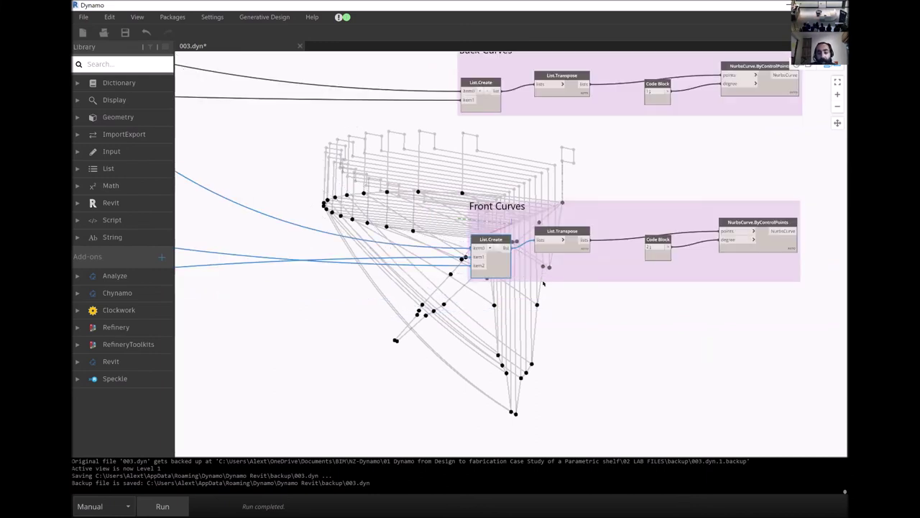
{"action": "left_click_drag", "start_coordinate": [491, 248], "coordinate": [491, 245]}
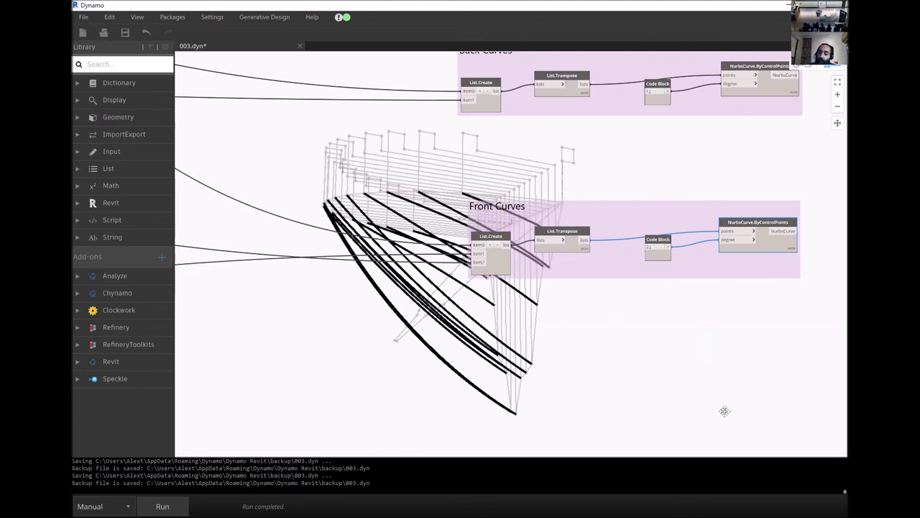
{"action": "key", "text": "ctrl+b"}
{"action": "right_click_drag", "start_coordinate": [642, 412], "coordinate": [623, 358]}
{"action": "key", "text": "ctrl+b"}
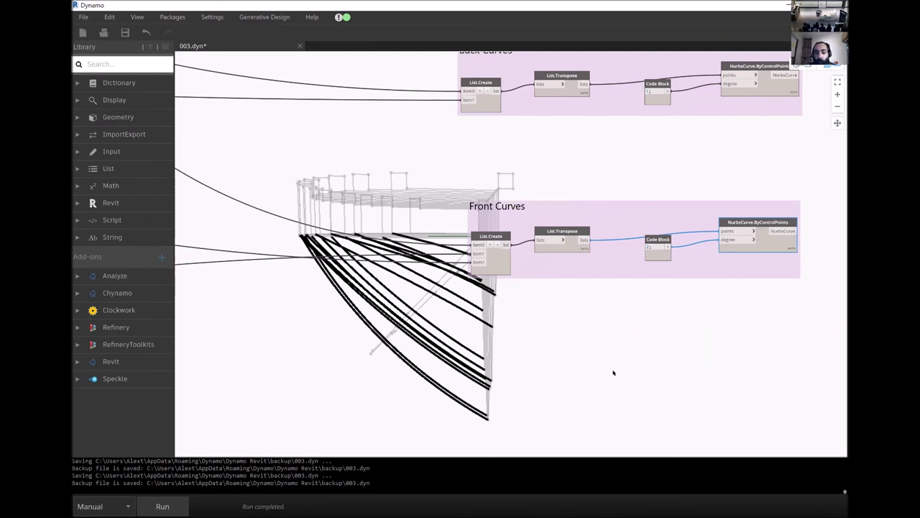
{"action": "scroll", "coordinate": [535, 227], "scroll_direction": "down", "scroll_amount": 3}
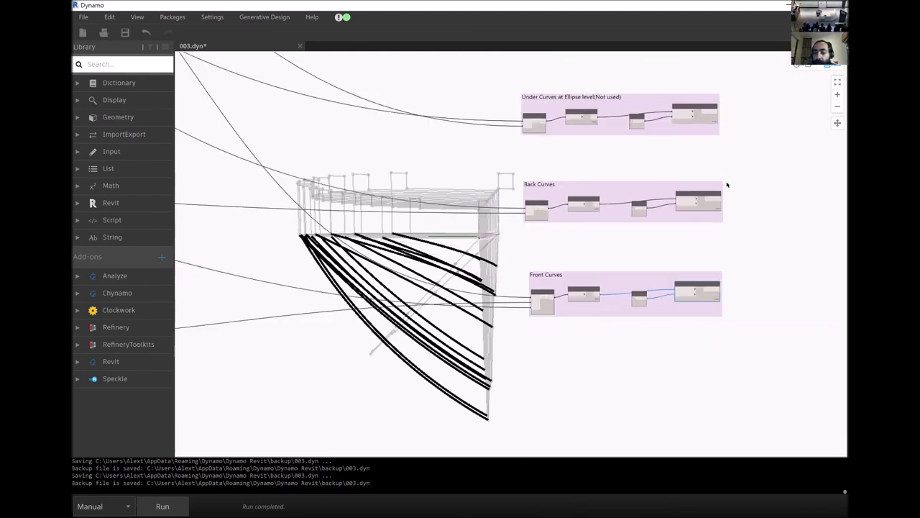
{"action": "scroll", "coordinate": [814, 189], "scroll_direction": "up", "scroll_amount": 3}
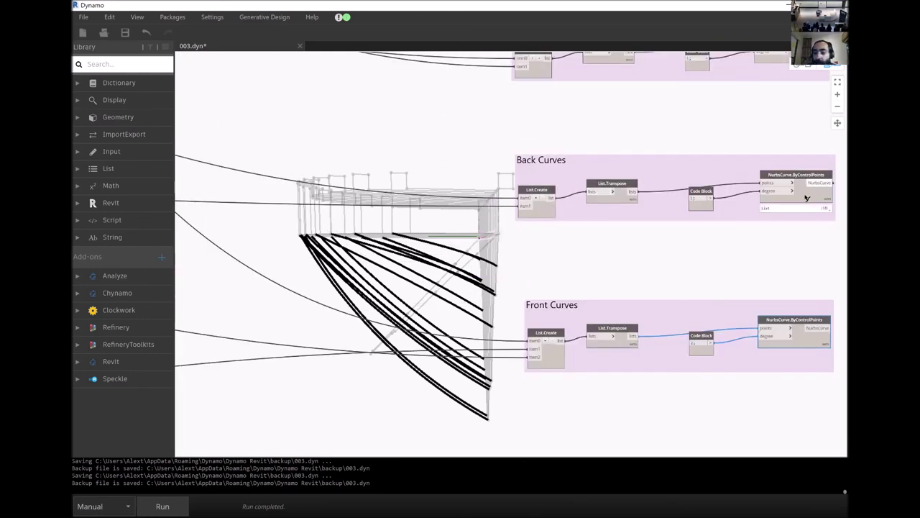
{"action": "left_click", "coordinate": [815, 189]}
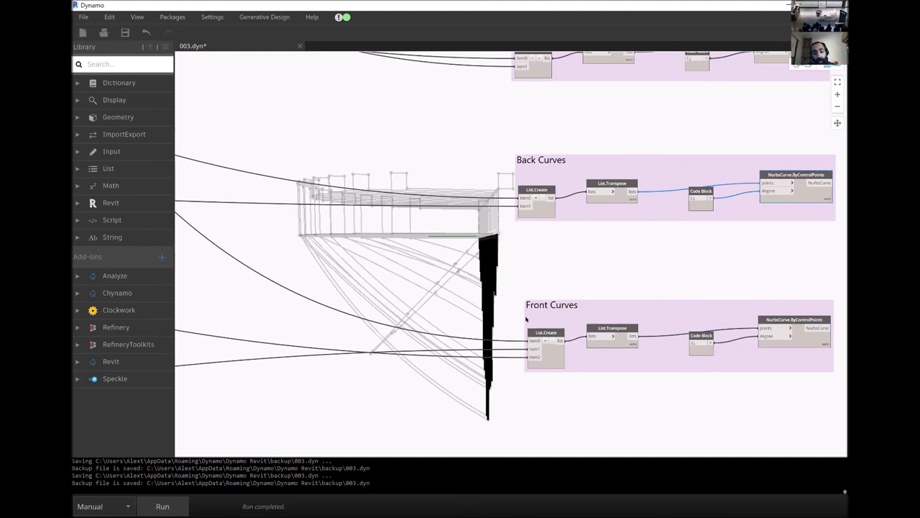
{"action": "key", "text": "ctrl+b"}
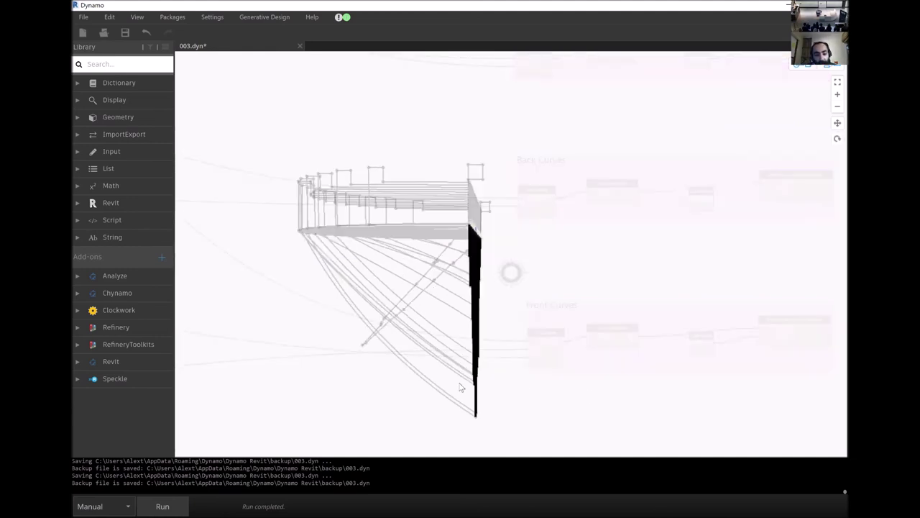
{"action": "right_click_drag", "start_coordinate": [460, 387], "coordinate": [421, 353]}
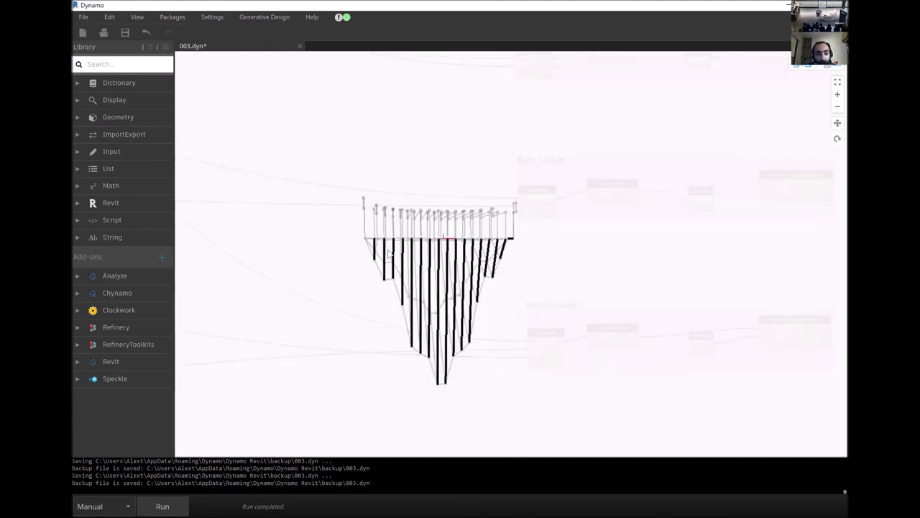
{"action": "right_click_drag", "start_coordinate": [387, 250], "coordinate": [719, 266]}
{"action": "key", "text": "ctrl+b"}
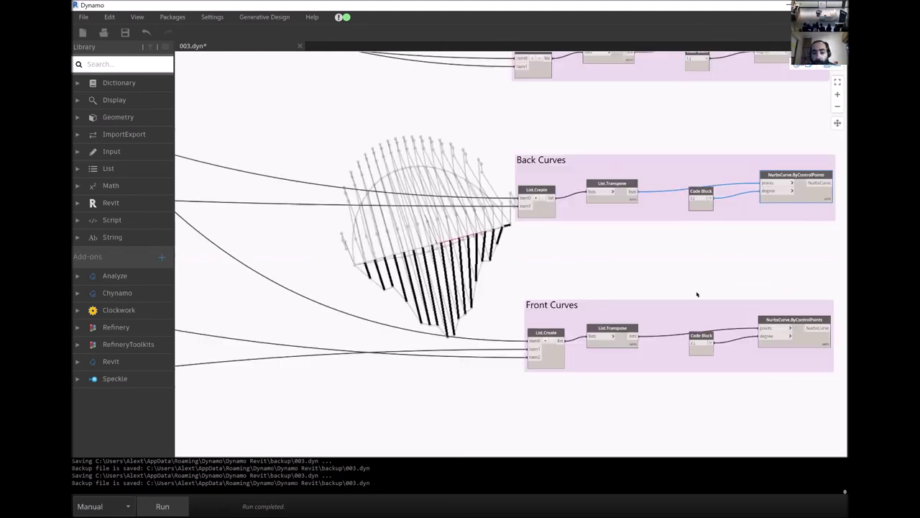
{"action": "left_click", "coordinate": [533, 214]}
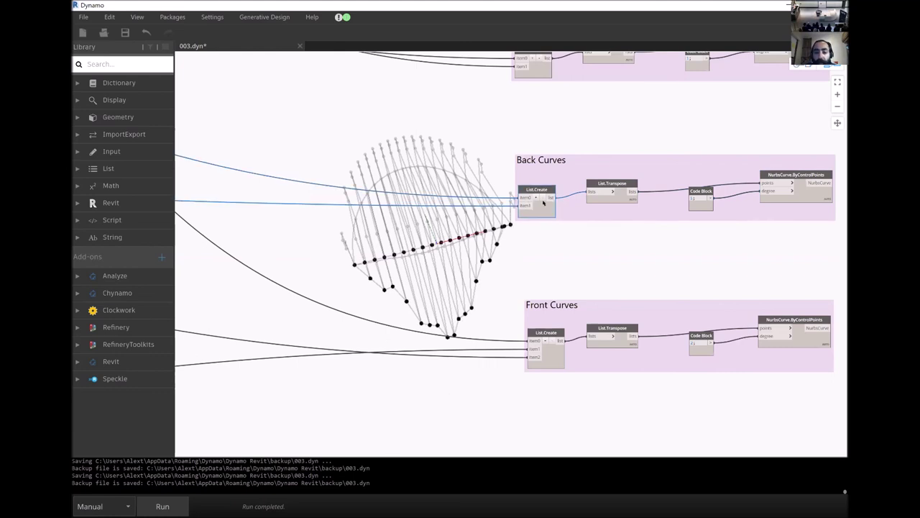
{"action": "left_click_drag", "start_coordinate": [543, 203], "coordinate": [548, 197]}
{"action": "scroll", "coordinate": [686, 305], "scroll_direction": "down", "scroll_amount": 1}
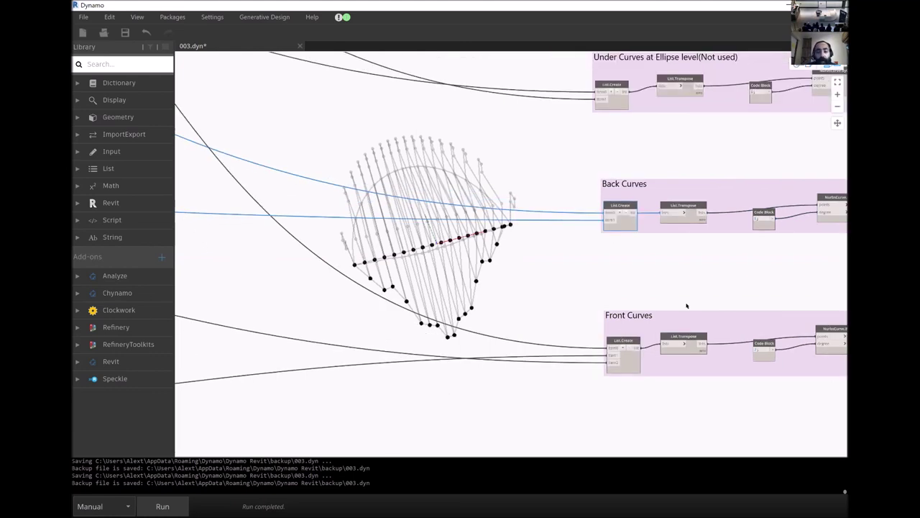
{"action": "scroll", "coordinate": [687, 306], "scroll_direction": "down", "scroll_amount": 3}
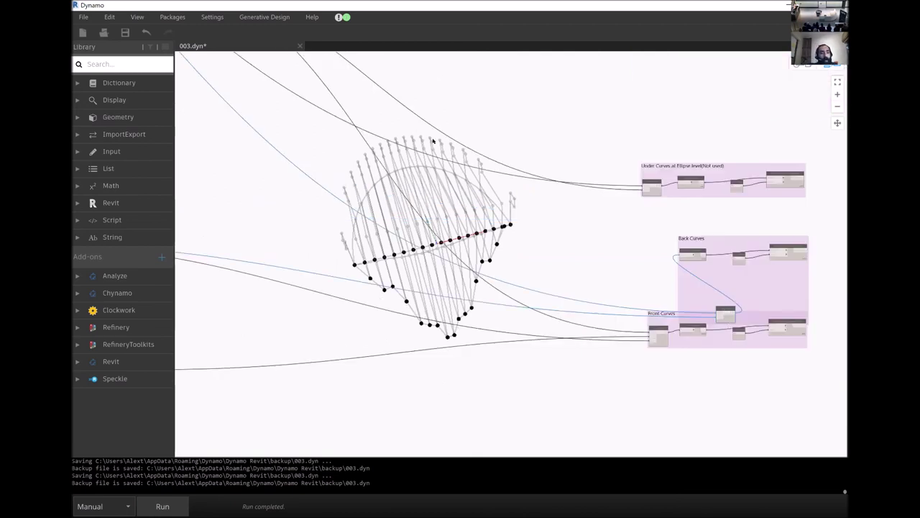
{"action": "scroll", "coordinate": [407, 117], "scroll_direction": "down", "scroll_amount": 3}
{"action": "scroll", "coordinate": [466, 154], "scroll_direction": "down", "scroll_amount": 2}
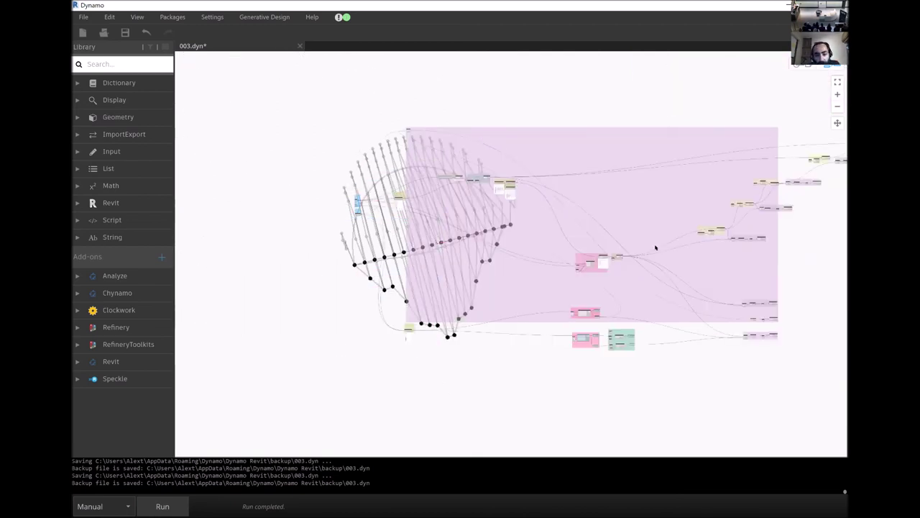
{"action": "scroll", "coordinate": [531, 192], "scroll_direction": "down", "scroll_amount": 2}
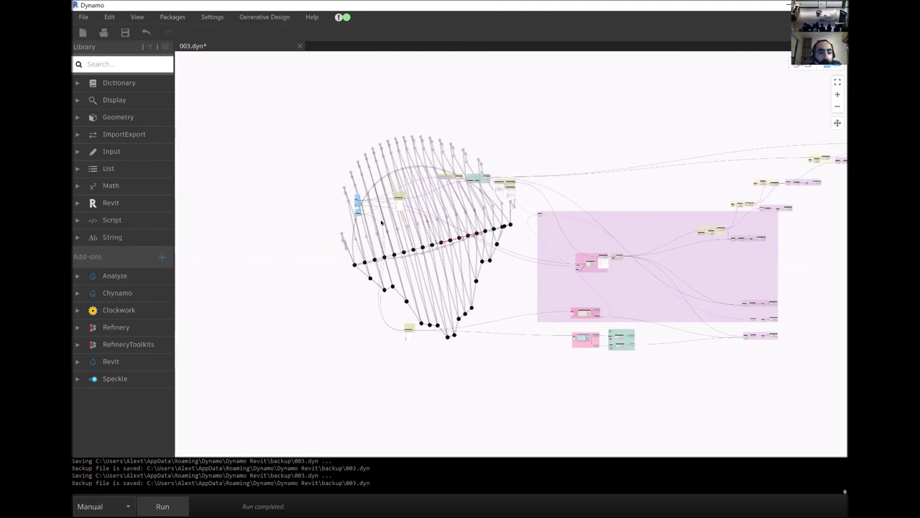
{"action": "scroll", "coordinate": [289, 193], "scroll_direction": "up", "scroll_amount": 5}
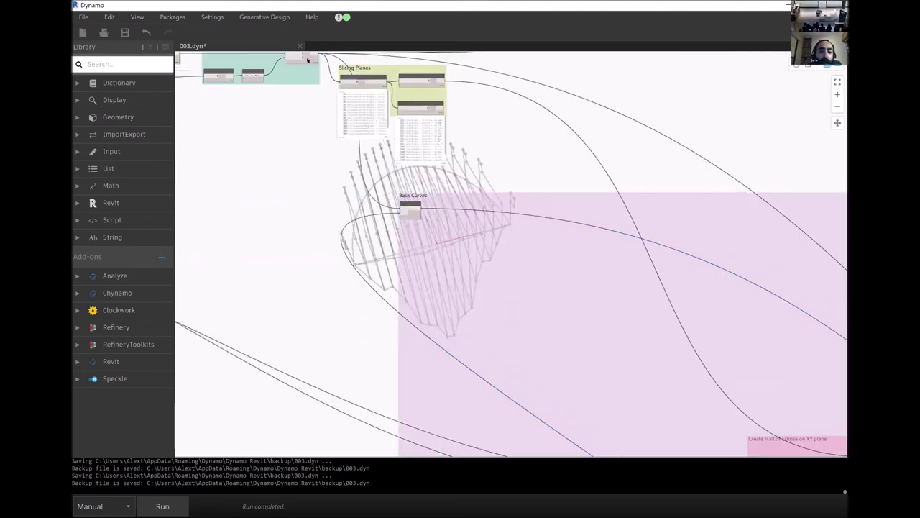
{"action": "left_click", "coordinate": [378, 233]}
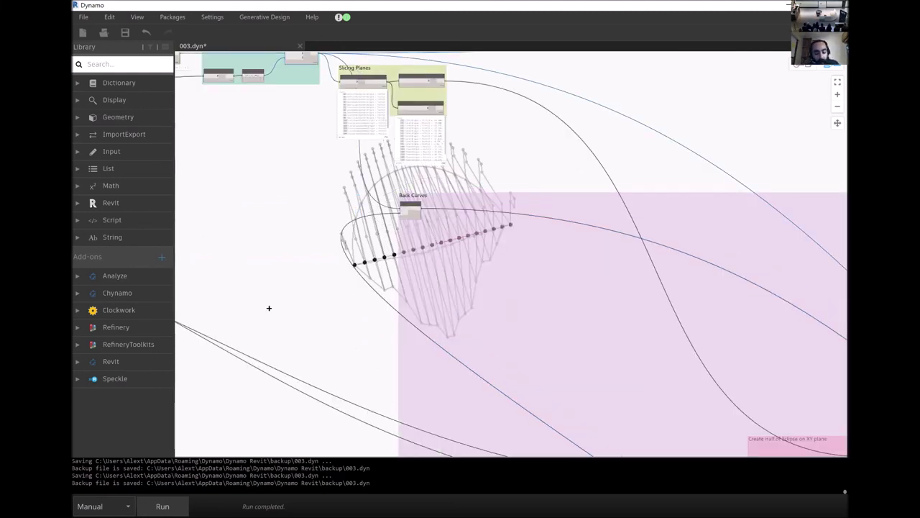
{"action": "key", "text": "ctrl+b"}
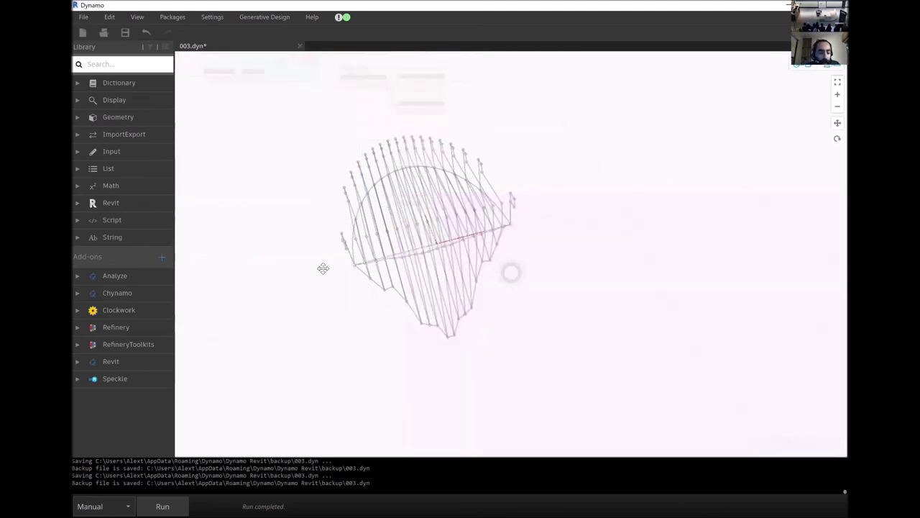
{"action": "right_click_drag", "start_coordinate": [323, 268], "coordinate": [373, 85]}
{"action": "key", "text": "ctrl+b"}
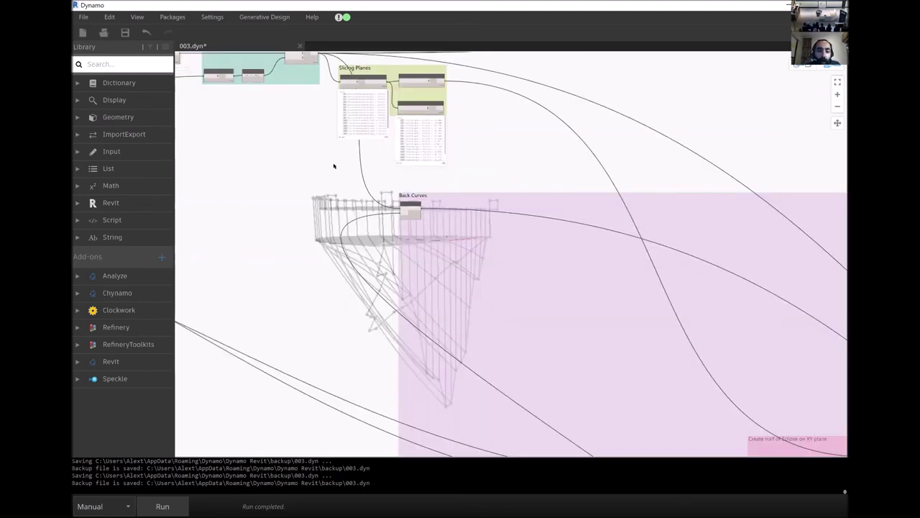
{"action": "left_click", "coordinate": [386, 253]}
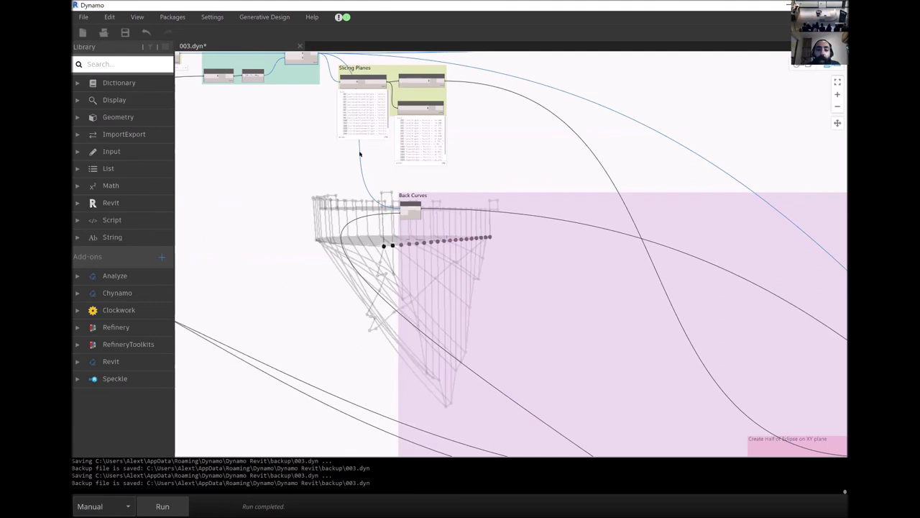
{"action": "scroll", "coordinate": [399, 208], "scroll_direction": "down", "scroll_amount": 3}
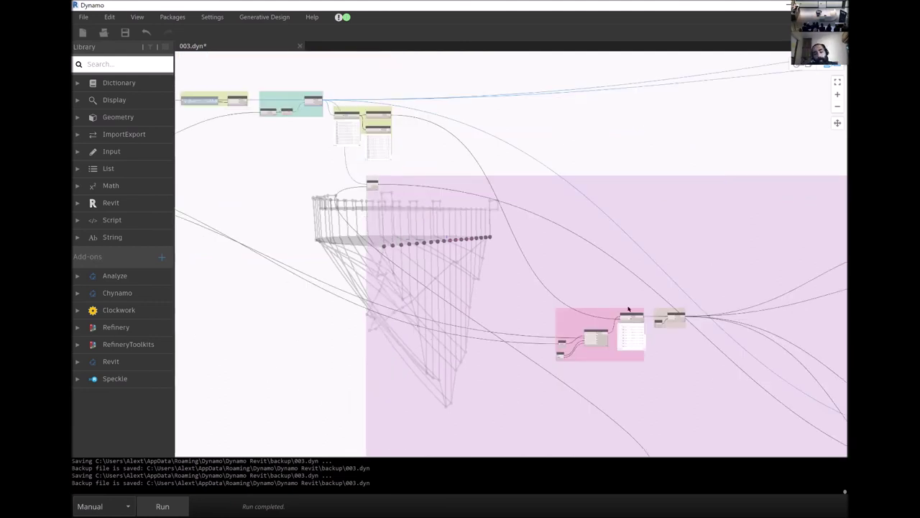
{"action": "scroll", "coordinate": [602, 271], "scroll_direction": "down", "scroll_amount": 5}
{"action": "scroll", "coordinate": [576, 204], "scroll_direction": "up", "scroll_amount": 2}
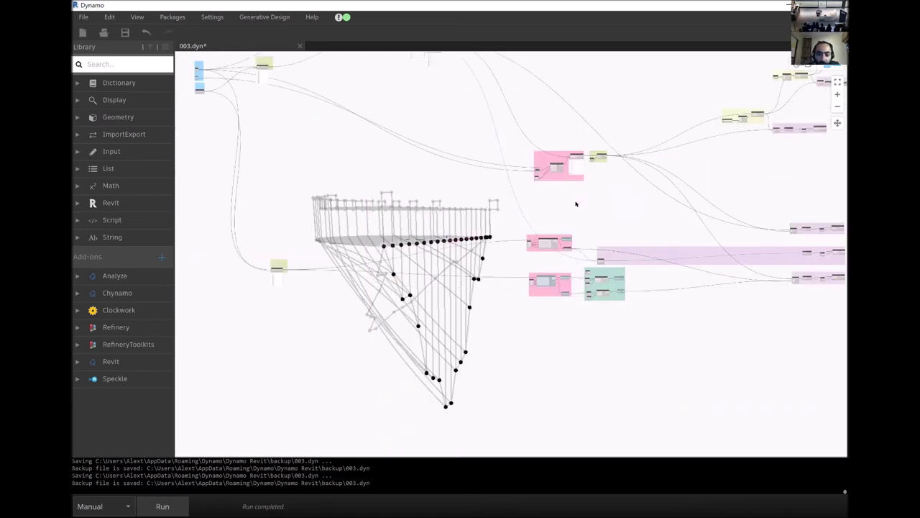
{"action": "scroll", "coordinate": [512, 248], "scroll_direction": "up", "scroll_amount": 3}
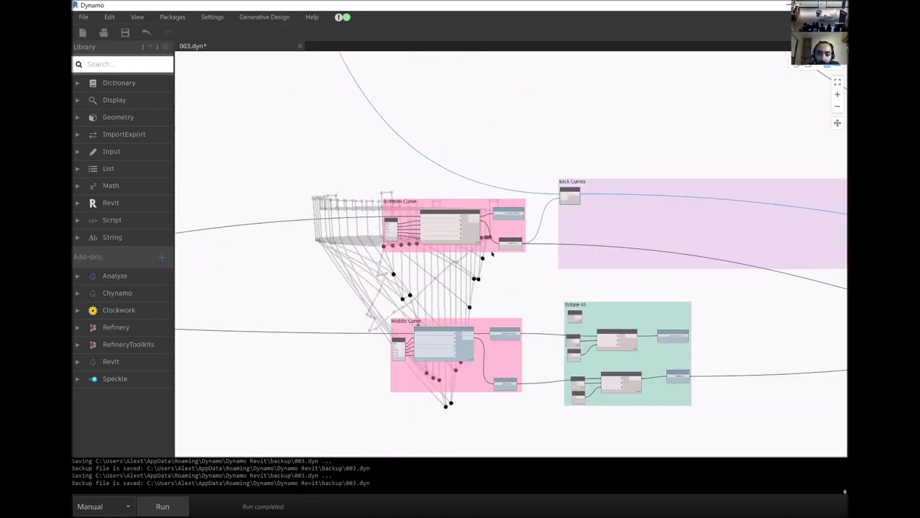
{"action": "left_click", "coordinate": [345, 341]}
{"action": "left_click", "coordinate": [409, 374]}
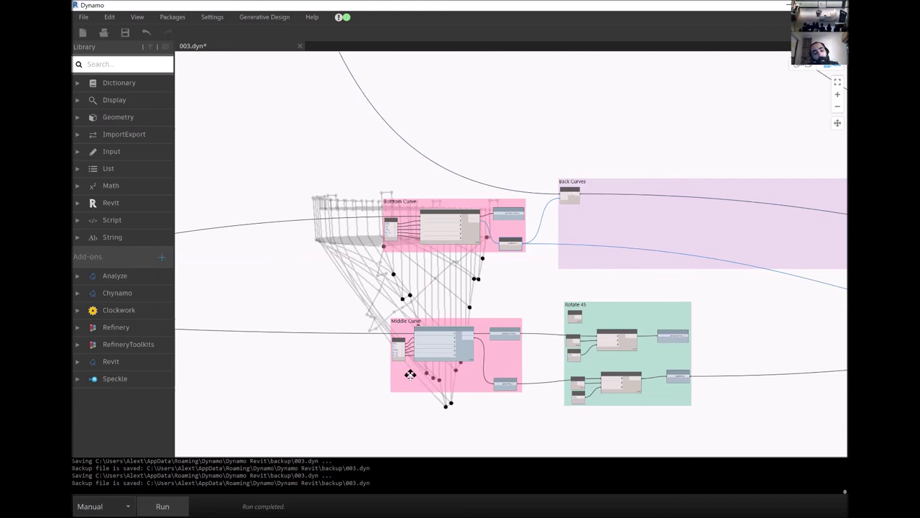
{"action": "key", "text": "ctrl+b"}
{"action": "right_click_drag", "start_coordinate": [419, 342], "coordinate": [472, 327]}
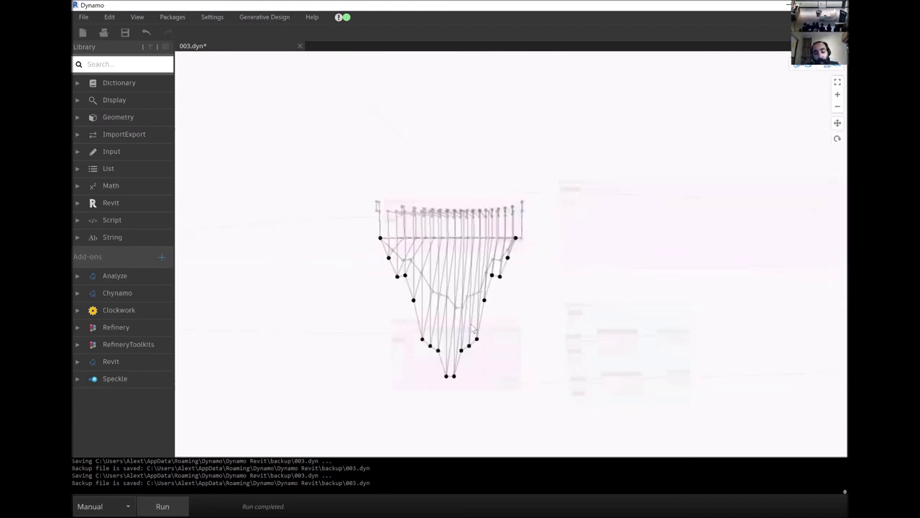
{"action": "key", "text": "ctrl+b"}
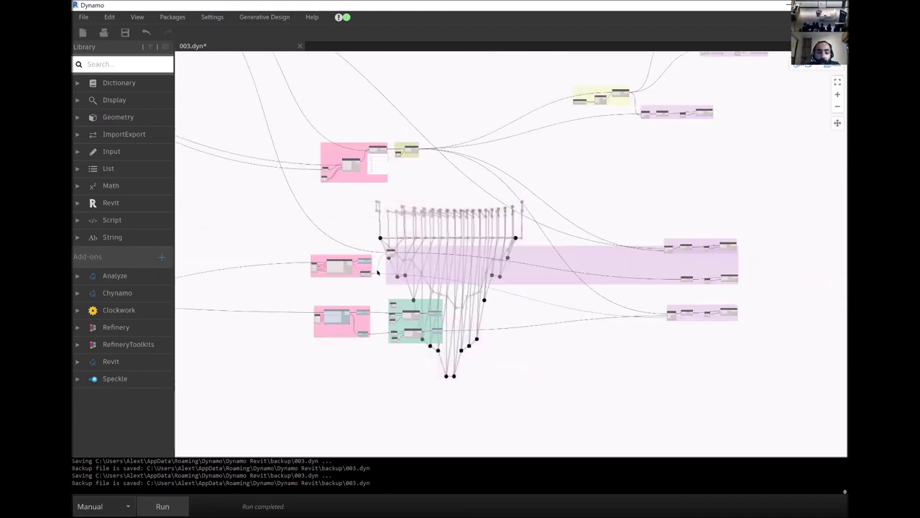
{"action": "key", "text": "ctrl+l"}
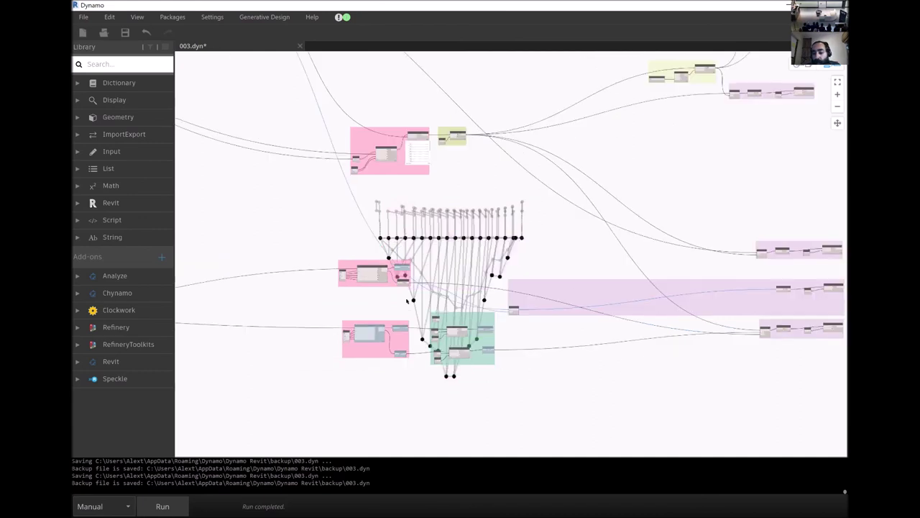
{"action": "key", "text": "ctrl+l"}
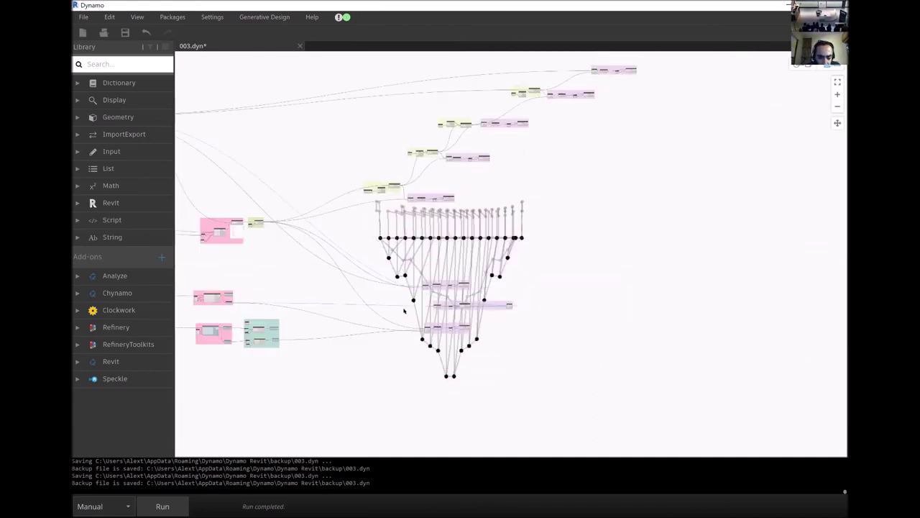
{"action": "scroll", "coordinate": [398, 318], "scroll_direction": "up", "scroll_amount": 5}
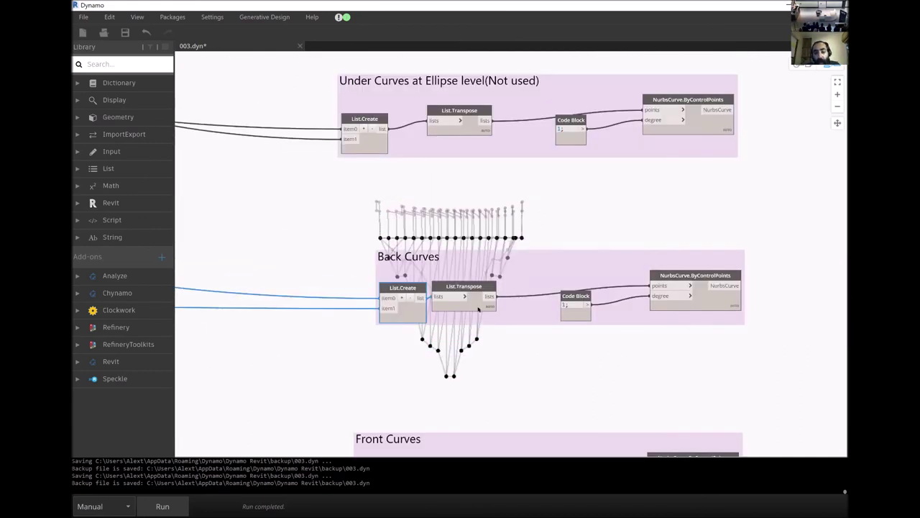
{"action": "key", "text": "ctrl+z"}
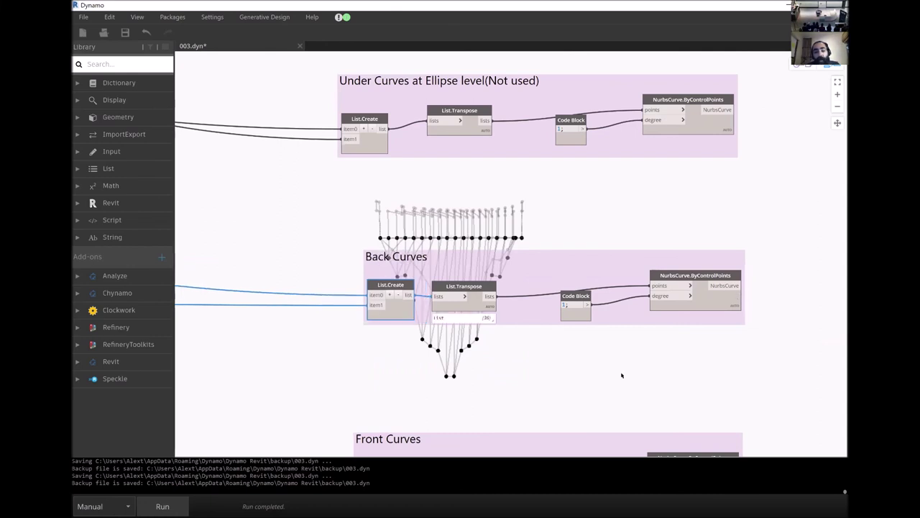
{"action": "key", "text": "ctrl+z"}
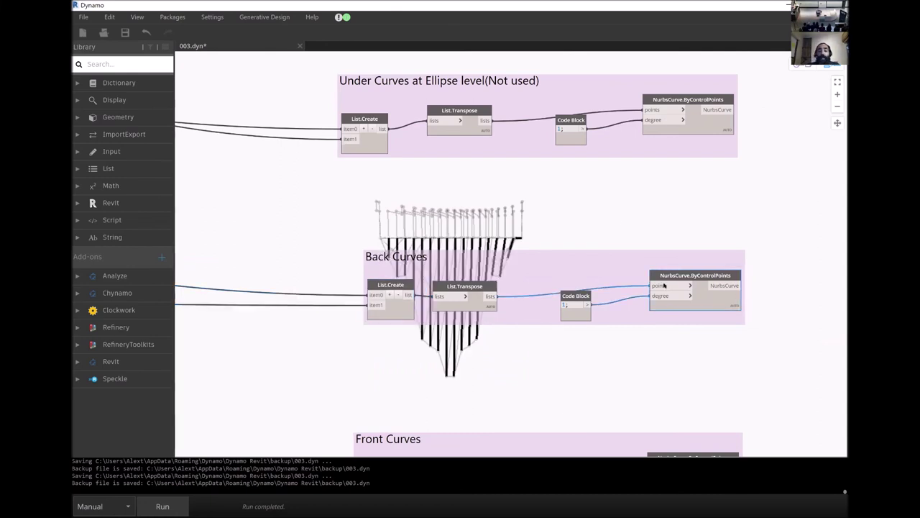
{"action": "scroll", "coordinate": [678, 345], "scroll_direction": "down", "scroll_amount": 2}
{"action": "scroll", "coordinate": [678, 346], "scroll_direction": "down", "scroll_amount": 2}
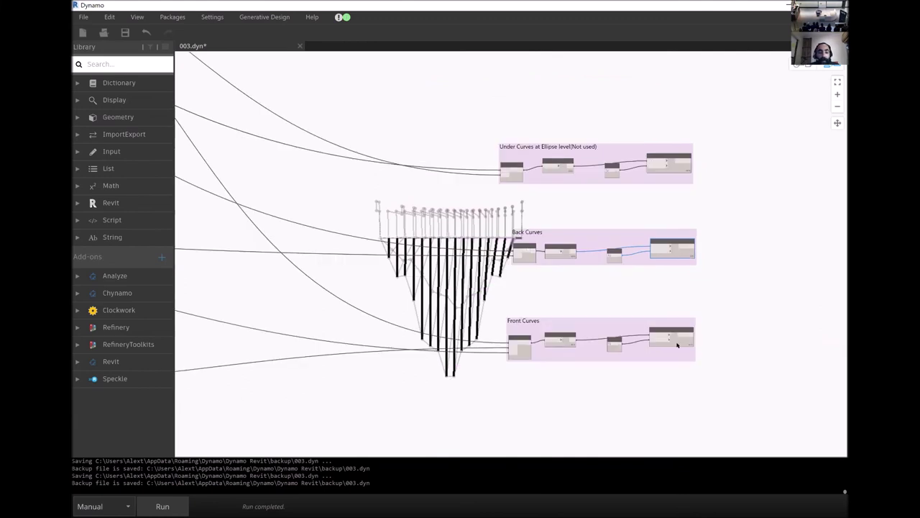
{"action": "left_click", "coordinate": [658, 150]}
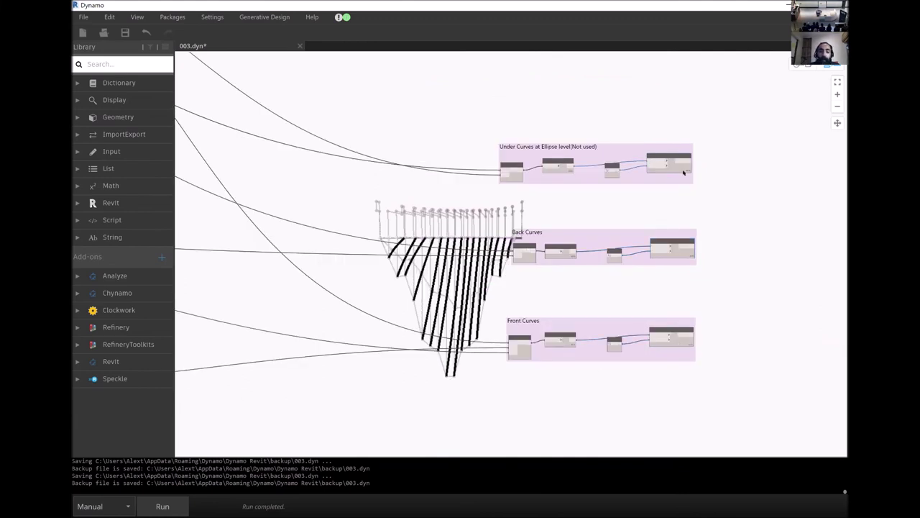
{"action": "left_click", "coordinate": [463, 270]}
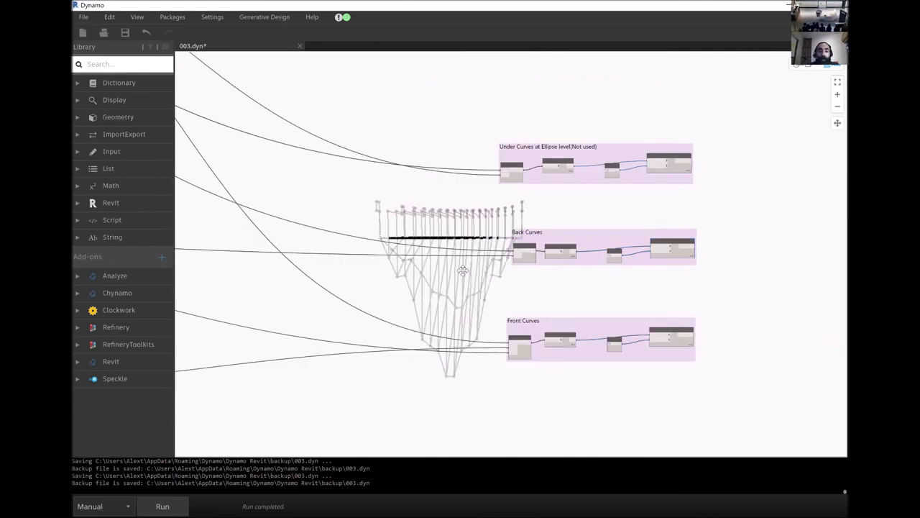
{"action": "key", "text": "ctrl+b"}
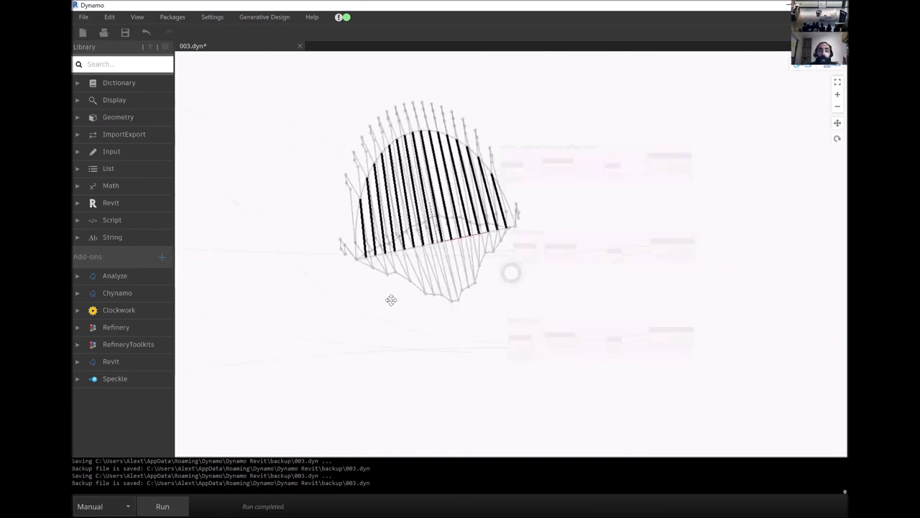
{"action": "right_click_drag", "start_coordinate": [323, 261], "coordinate": [535, 198]}
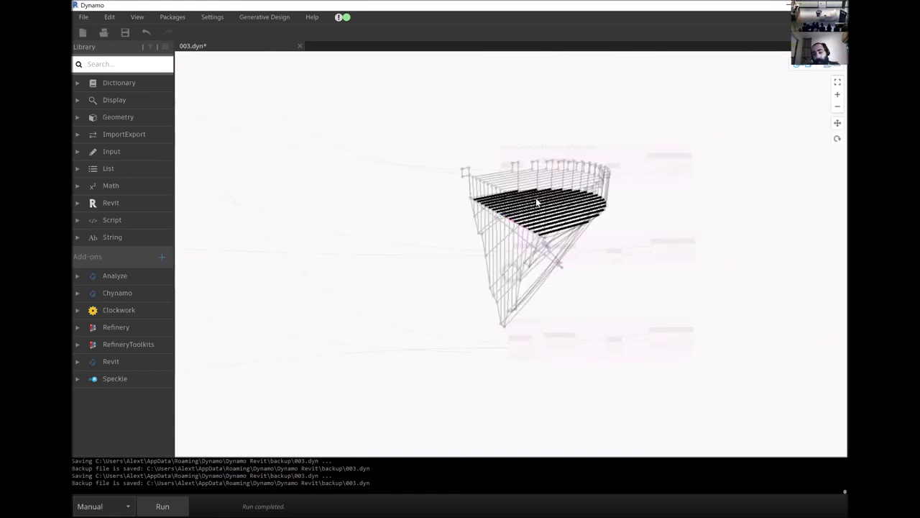
{"action": "right_click_drag", "start_coordinate": [597, 206], "coordinate": [591, 204]}
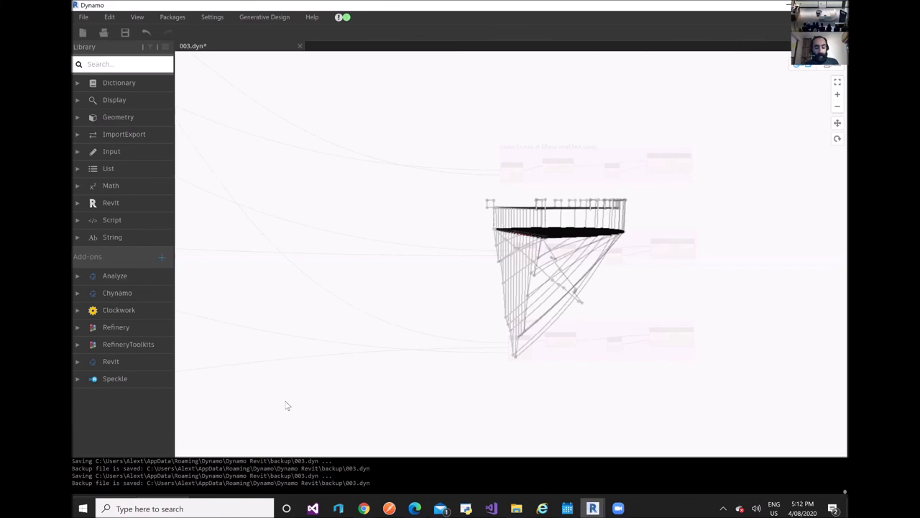
{"action": "key", "text": "ctrl+b"}
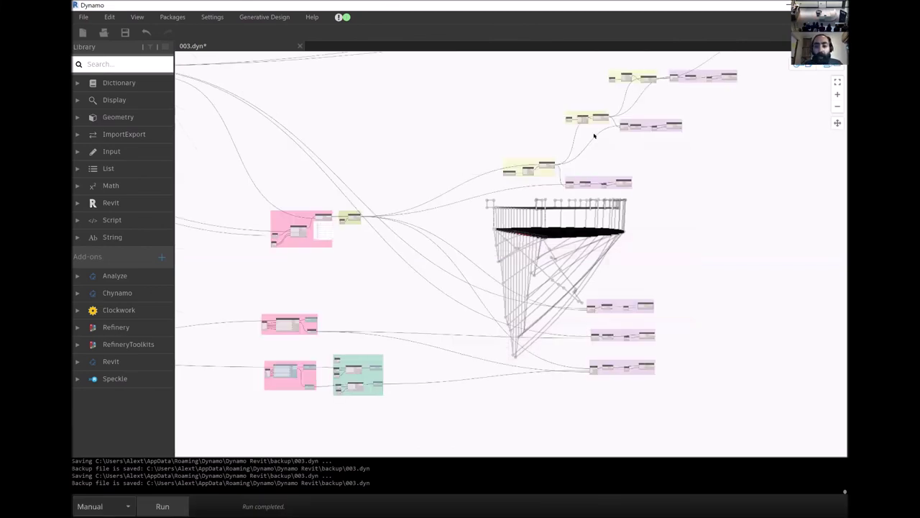
{"action": "scroll", "coordinate": [594, 136], "scroll_direction": "up", "scroll_amount": 5}
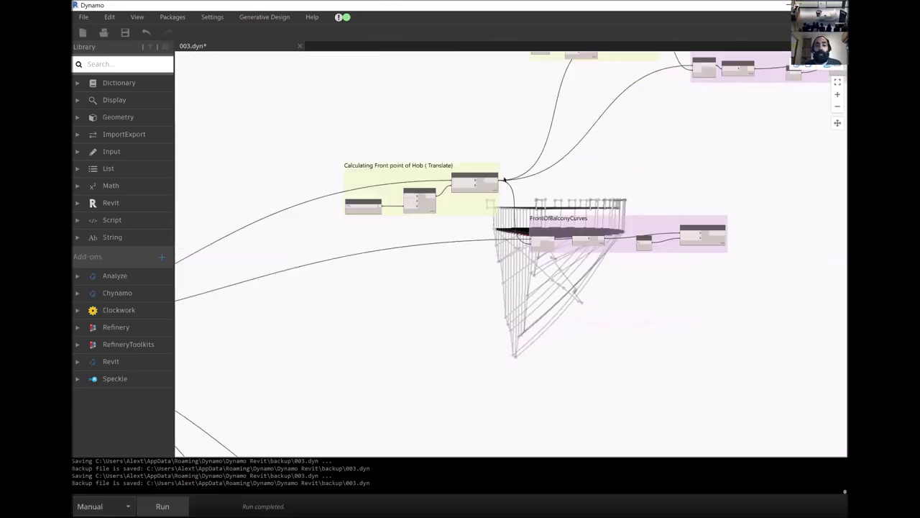
{"action": "scroll", "coordinate": [528, 195], "scroll_direction": "up", "scroll_amount": 2}
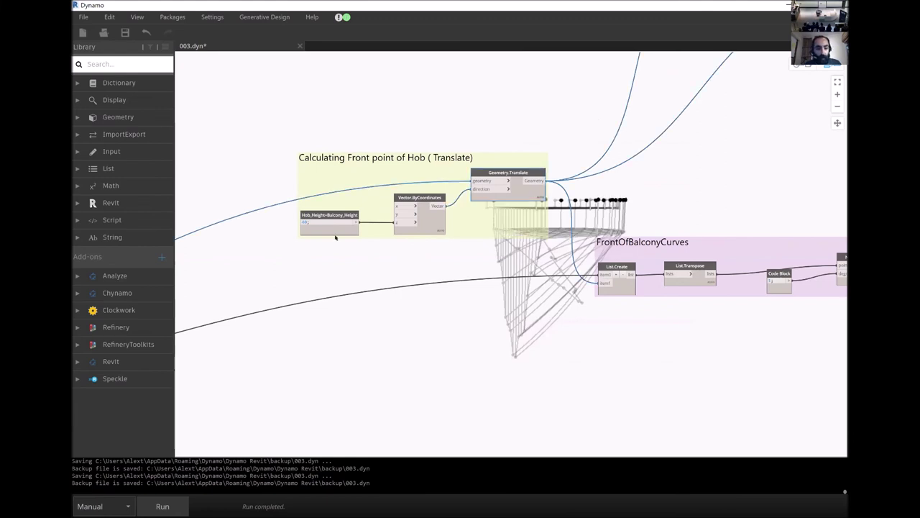
{"action": "scroll", "coordinate": [291, 193], "scroll_direction": "up", "scroll_amount": 2}
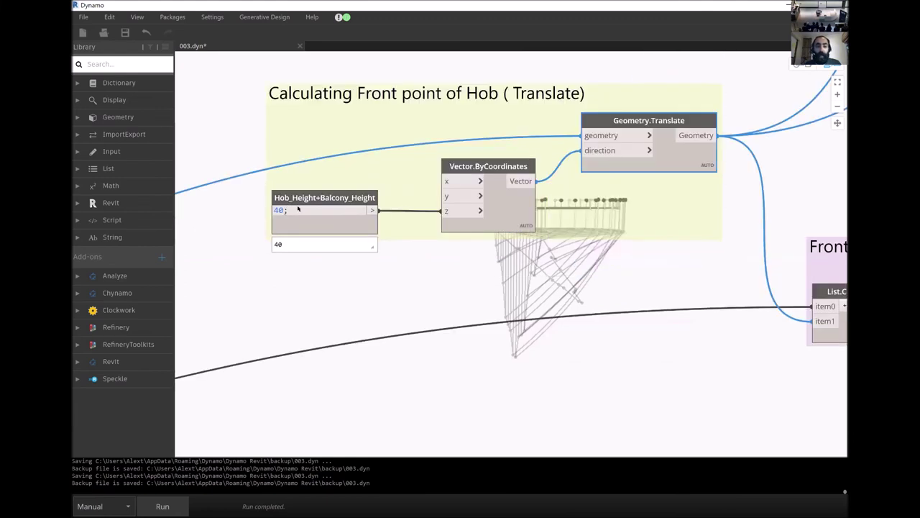
{"action": "left_click", "coordinate": [278, 213]}
{"action": "left_click_drag", "start_coordinate": [275, 214], "coordinate": [273, 214]}
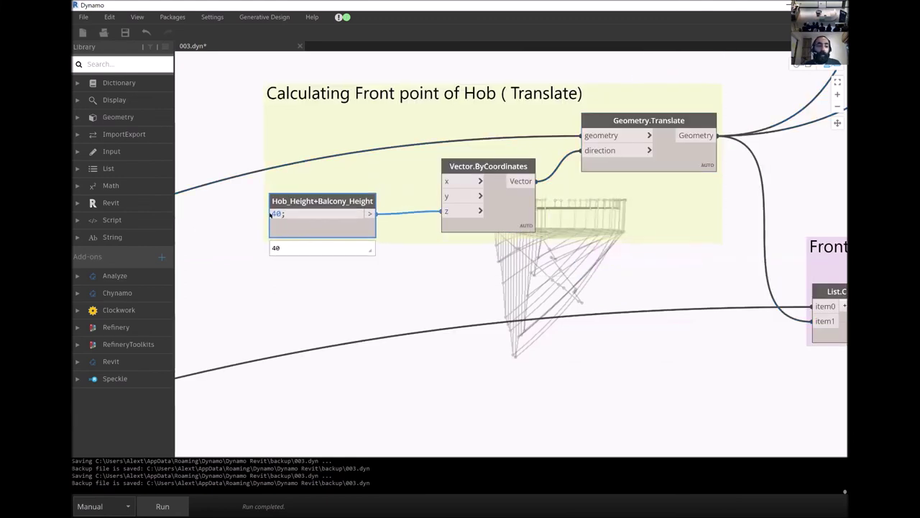
{"action": "type", "text": "1"}
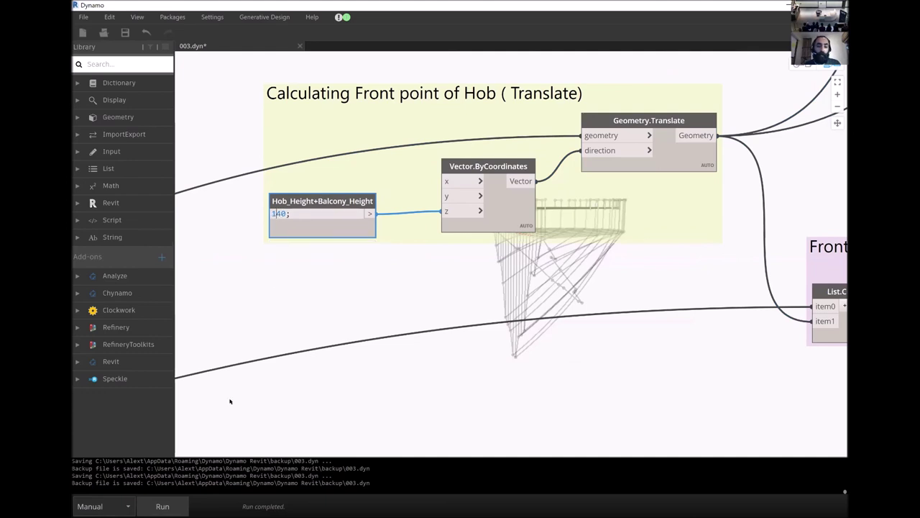
{"action": "left_click", "coordinate": [230, 401]}
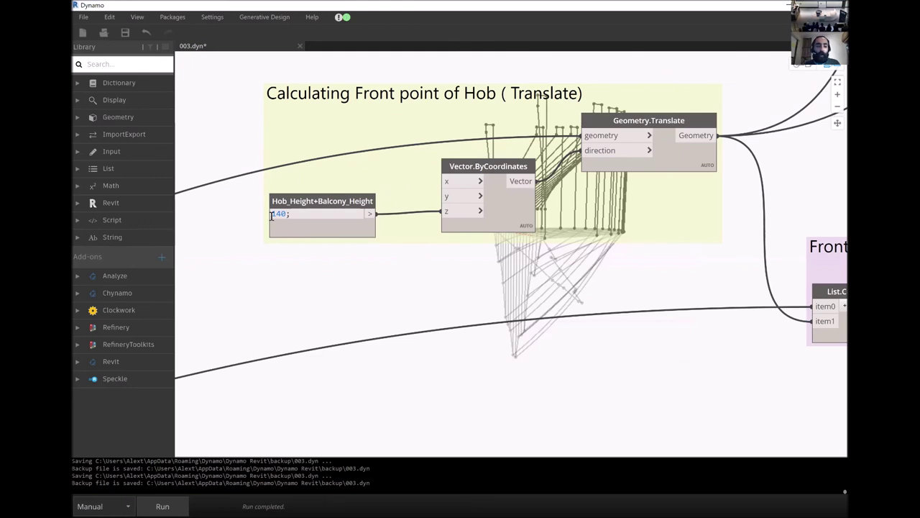
{"action": "scroll", "coordinate": [460, 362], "scroll_direction": "down", "scroll_amount": 3}
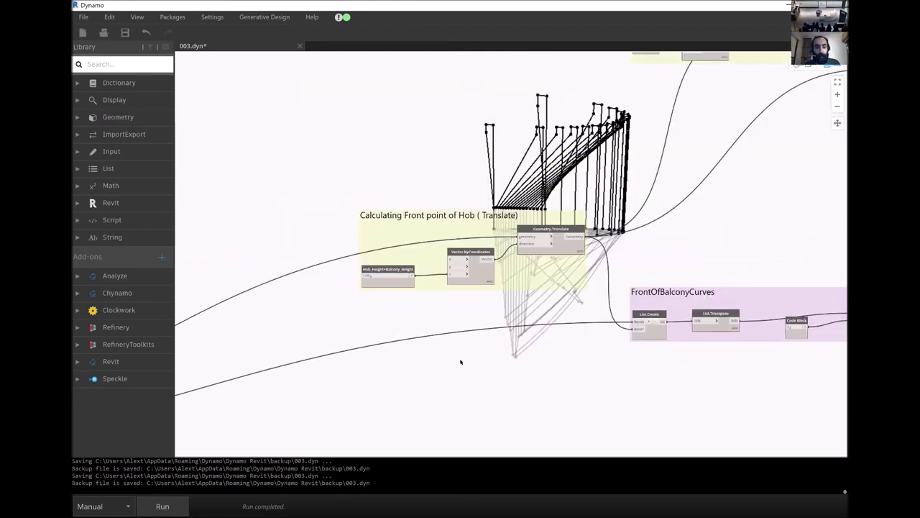
{"action": "scroll", "coordinate": [317, 247], "scroll_direction": "up", "scroll_amount": 2}
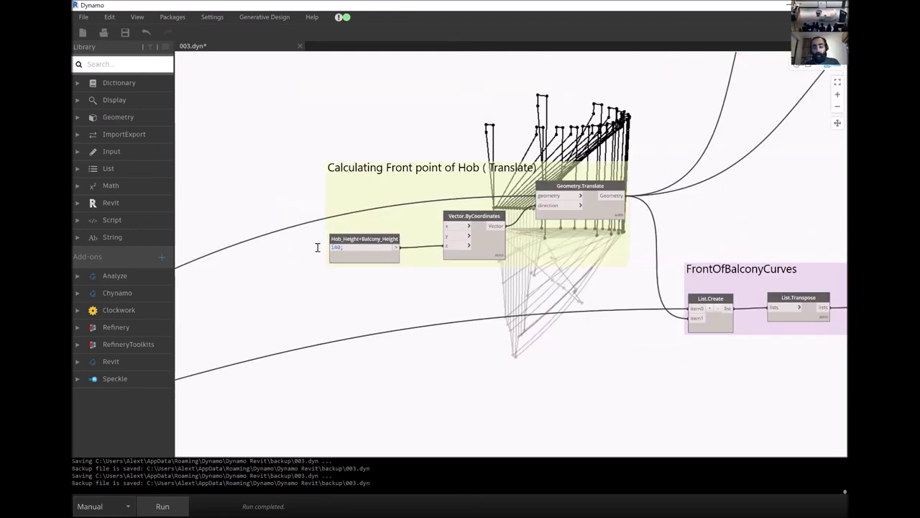
{"action": "double_click", "coordinate": [334, 247]}
{"action": "type", "text": "40"}
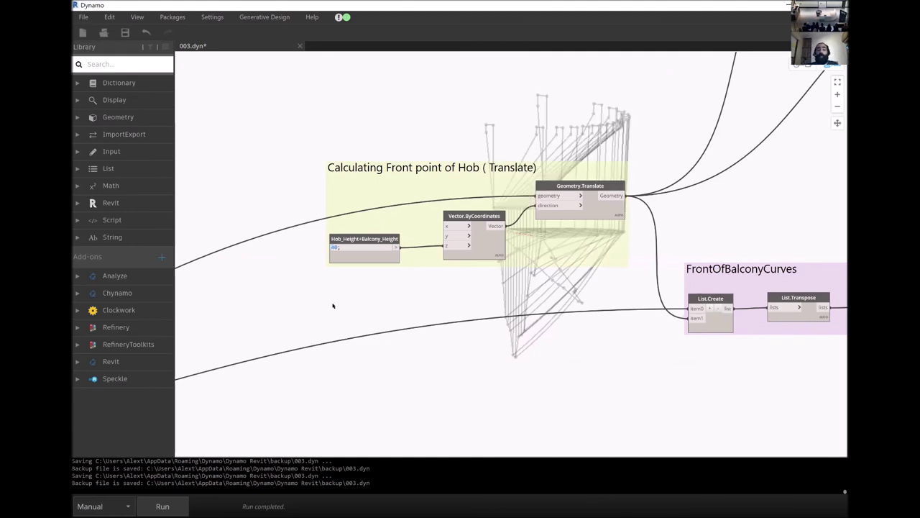
{"action": "scroll", "coordinate": [423, 332], "scroll_direction": "down", "scroll_amount": 1}
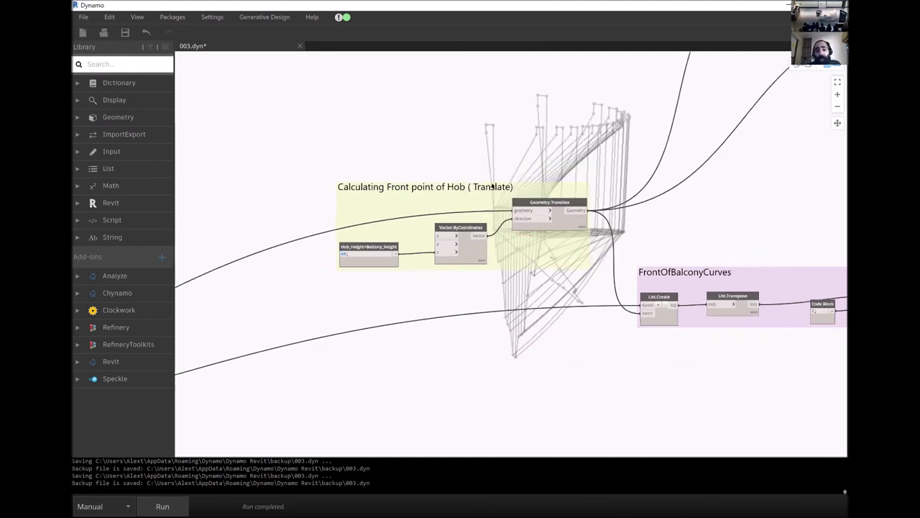
{"action": "scroll", "coordinate": [494, 186], "scroll_direction": "down", "scroll_amount": 3}
- Zoom out and run the 003.dyn graph with the hob height at 40
{"action": "scroll", "coordinate": [430, 228], "scroll_direction": "up", "scroll_amount": 6}
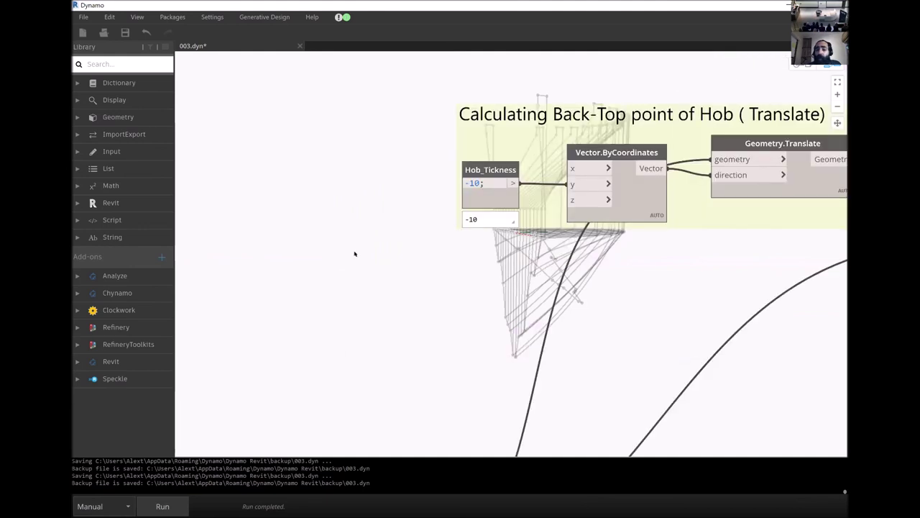
{"action": "scroll", "coordinate": [374, 256], "scroll_direction": "down", "scroll_amount": 5}
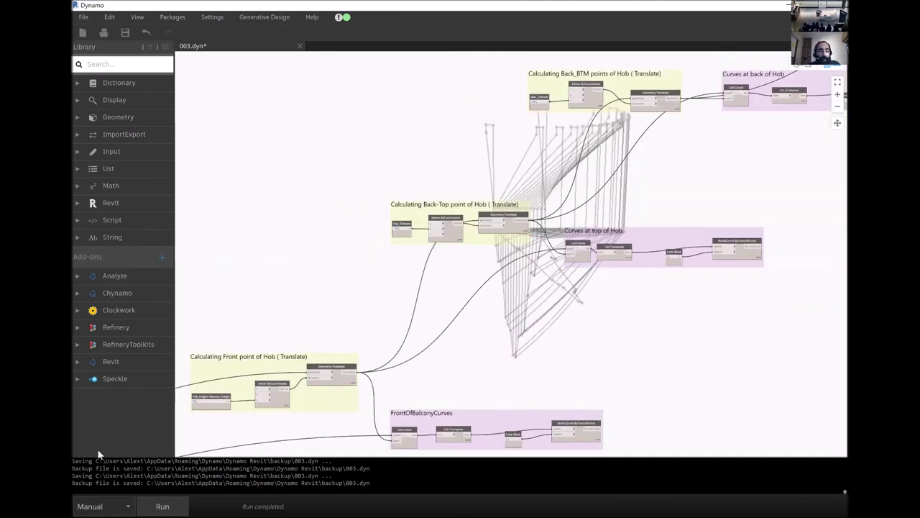
{"action": "left_click", "coordinate": [162, 506]}
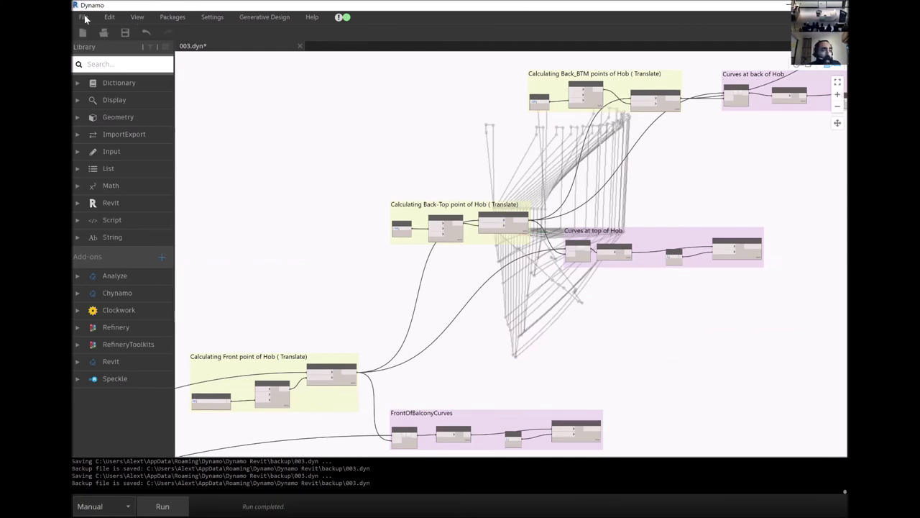
- Replace 003.dyn with Final.dyn from the 02 LAB FILES folder, answering the unsaved-changes prompt
{"action": "left_click", "coordinate": [84, 16]}
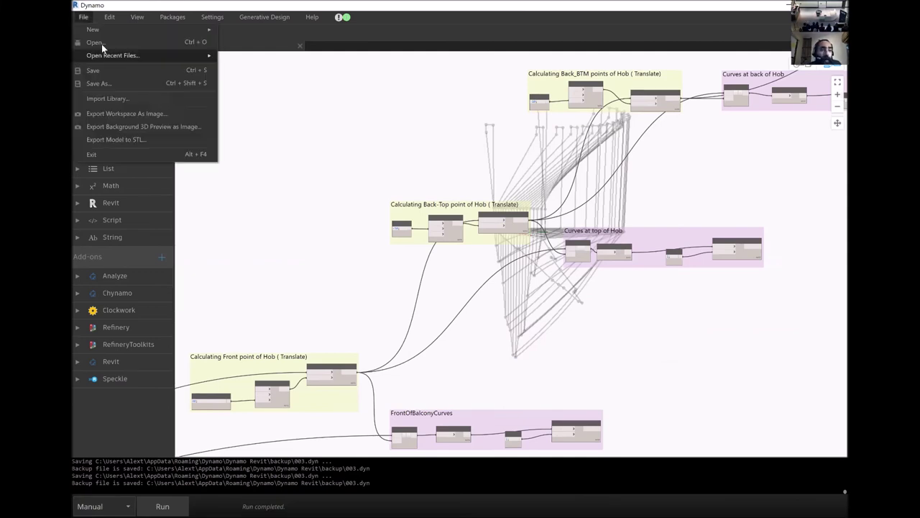
{"action": "left_click", "coordinate": [95, 42]}
{"action": "left_click", "coordinate": [473, 295]}
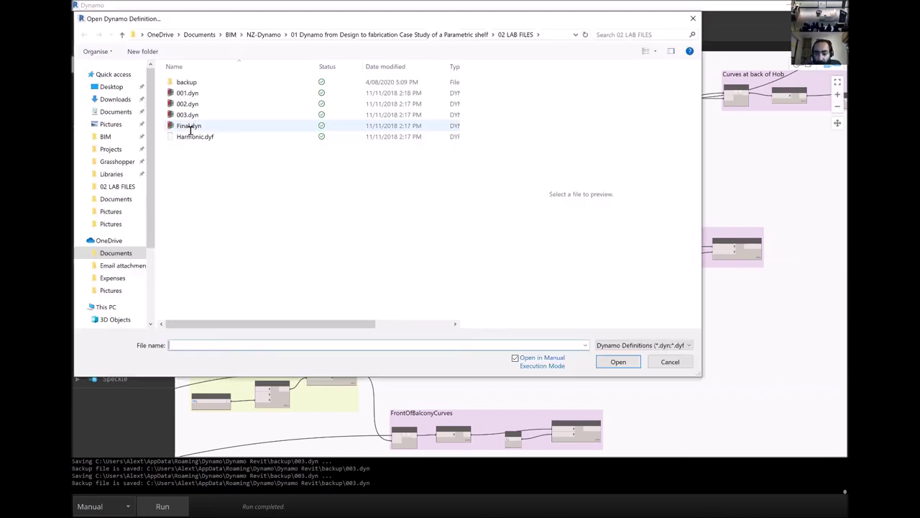
{"action": "left_click", "coordinate": [213, 126]}
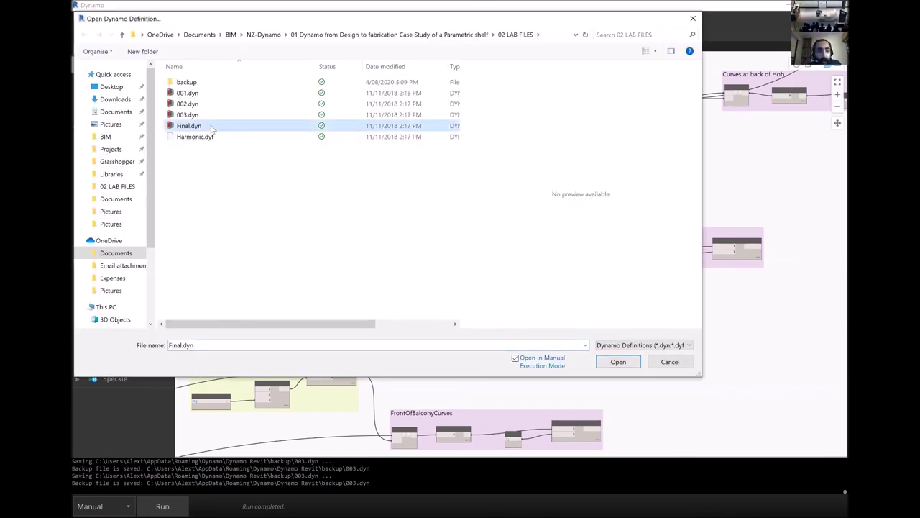
{"action": "left_click", "coordinate": [617, 363]}
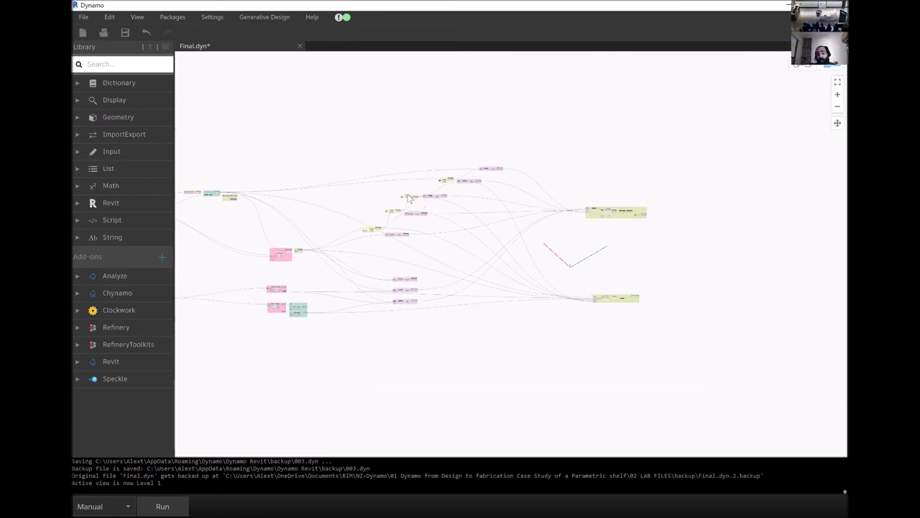
- Fit the whole Final.dyn graph in view and run it to generate the ribbed shelf preview
{"action": "scroll", "coordinate": [782, 345], "scroll_direction": "down", "scroll_amount": 5}
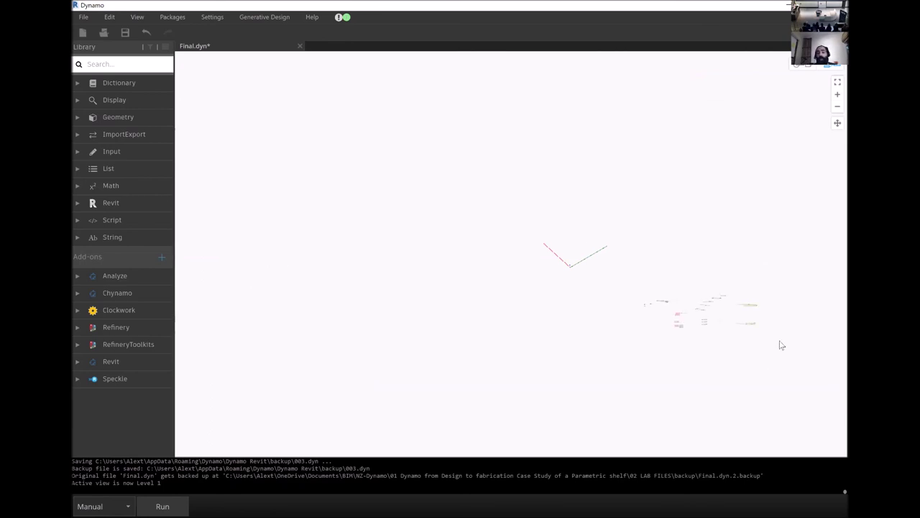
{"action": "key", "text": "ctrl+t"}
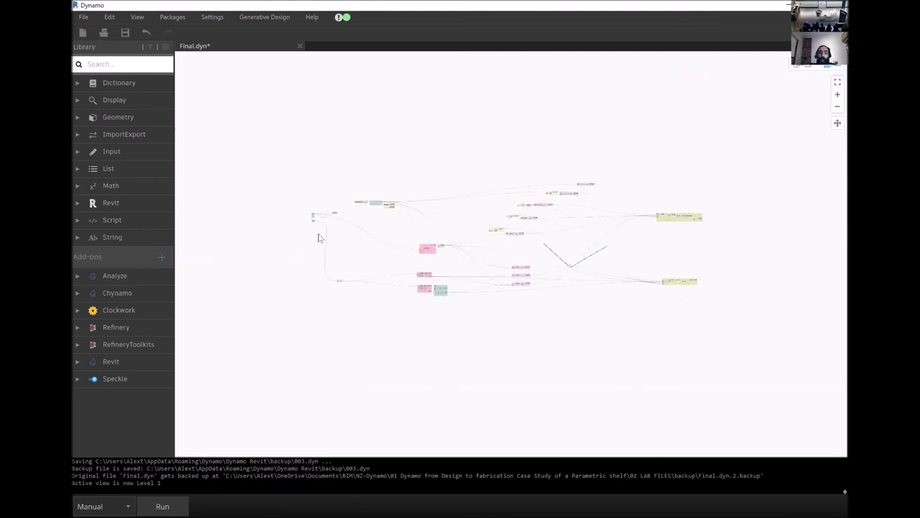
{"action": "key", "text": "F5"}
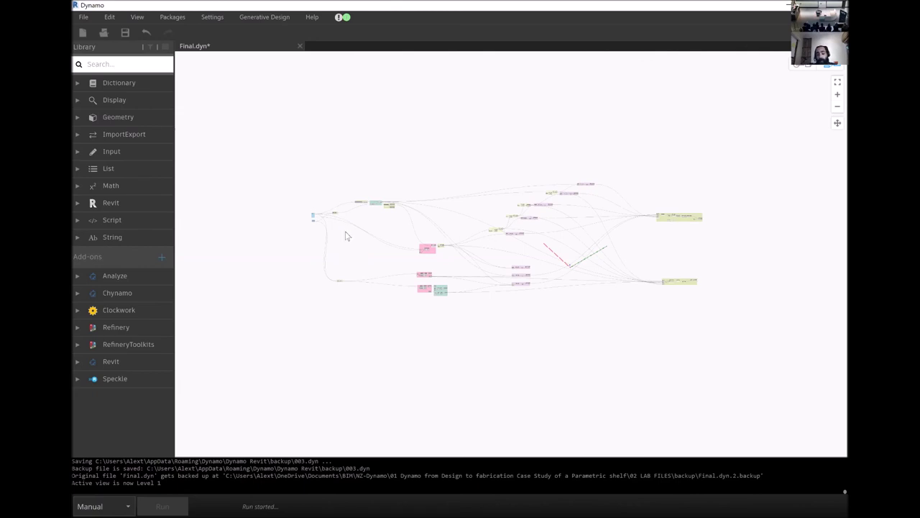
{"action": "scroll", "coordinate": [345, 236], "scroll_direction": "up", "scroll_amount": 2}
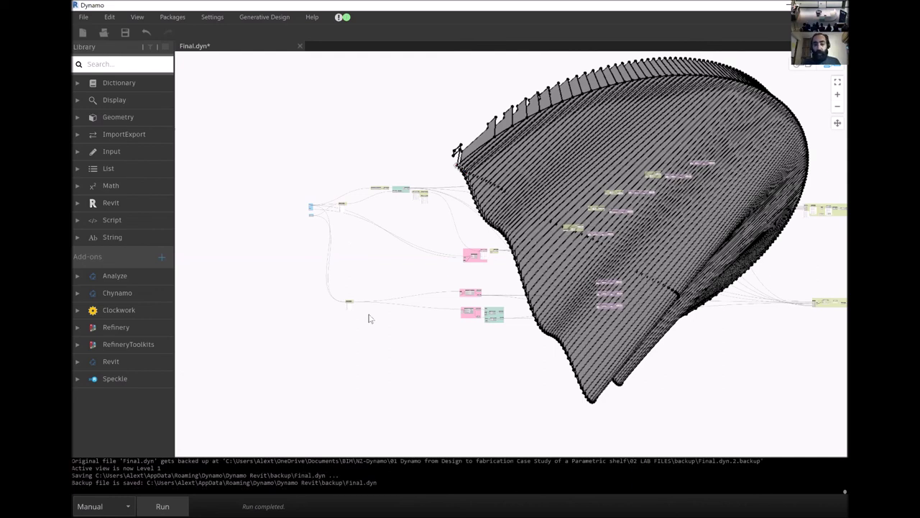
- Select the Dynamo Geometry group nodes to highlight their shelf geometry, then deselect them
{"action": "scroll", "coordinate": [400, 331], "scroll_direction": "down", "scroll_amount": 5}
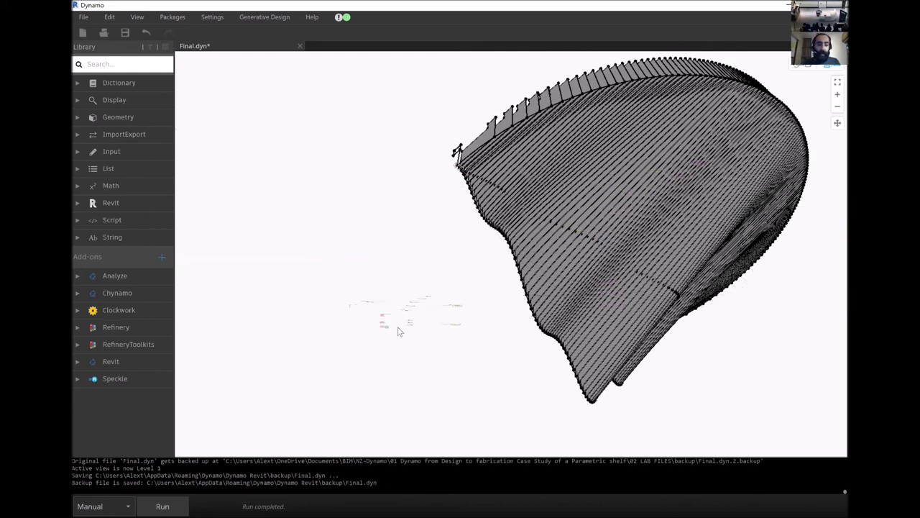
{"action": "scroll", "coordinate": [381, 315], "scroll_direction": "up", "scroll_amount": 2}
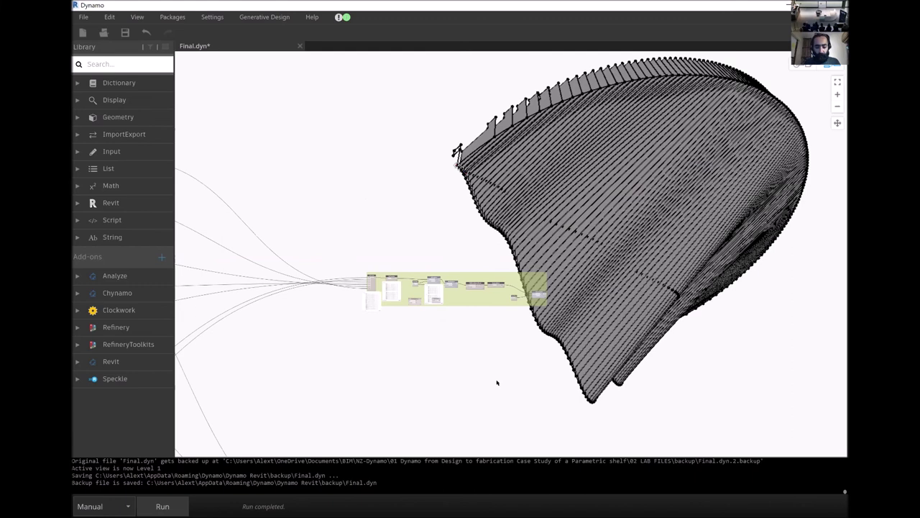
{"action": "scroll", "coordinate": [496, 383], "scroll_direction": "up", "scroll_amount": 5}
{"action": "left_click", "coordinate": [496, 382]}
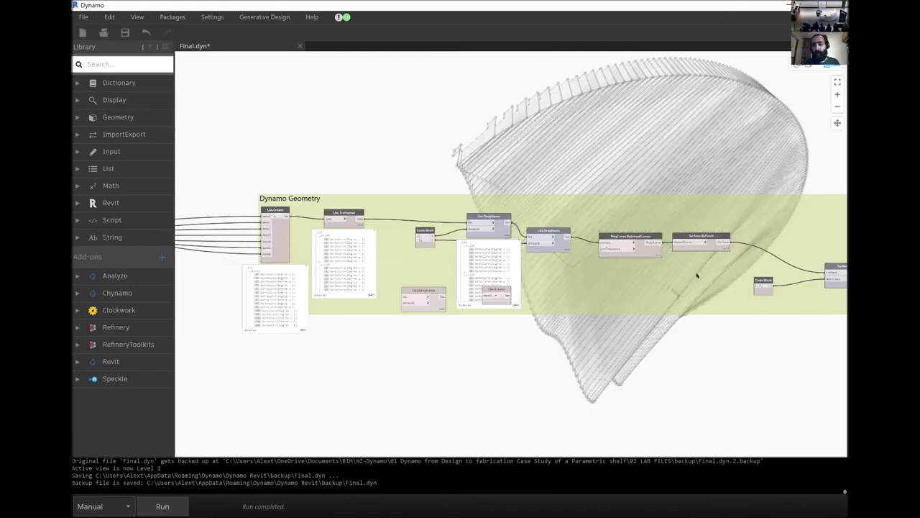
{"action": "left_click_drag", "start_coordinate": [729, 267], "coordinate": [465, 311]}
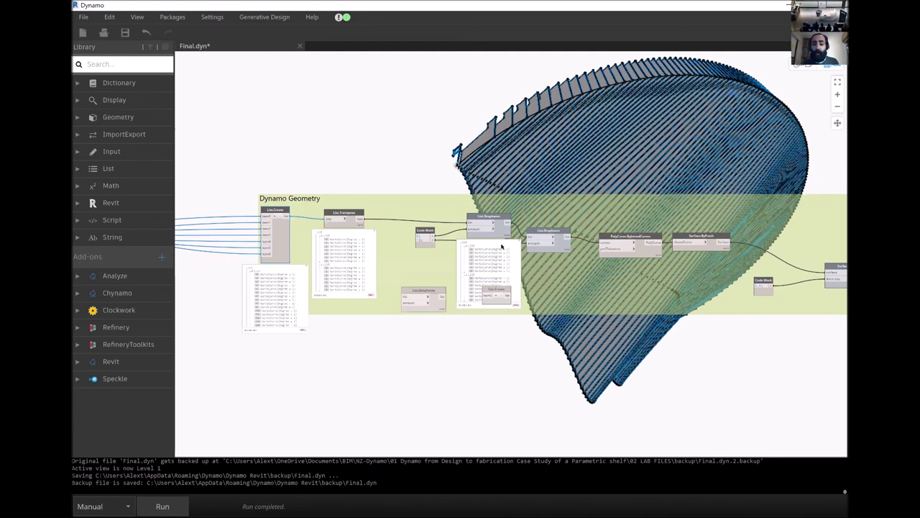
{"action": "scroll", "coordinate": [464, 311], "scroll_direction": "down", "scroll_amount": 3}
{"action": "left_click", "coordinate": [491, 355]}
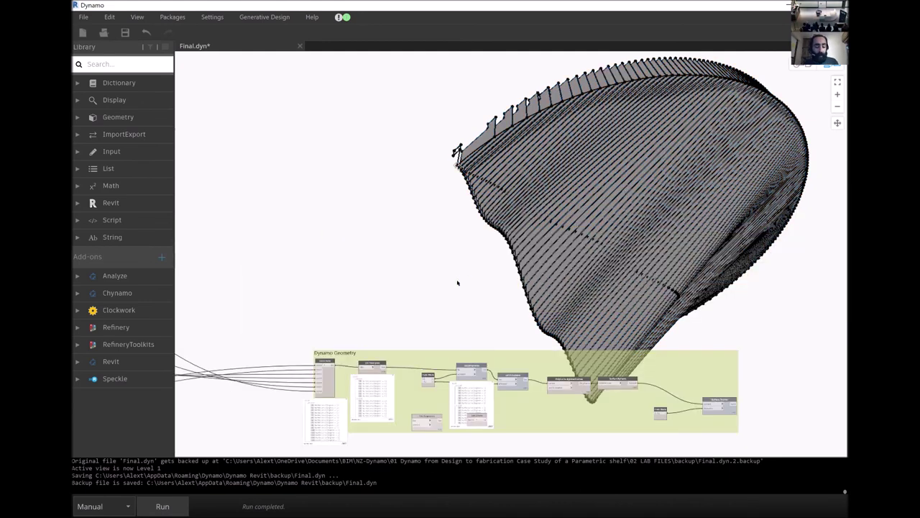
- Switch to 3D preview navigation with Ctrl+B and zoom around the whole ribbed shelf
{"action": "key", "text": "ctrl+b"}
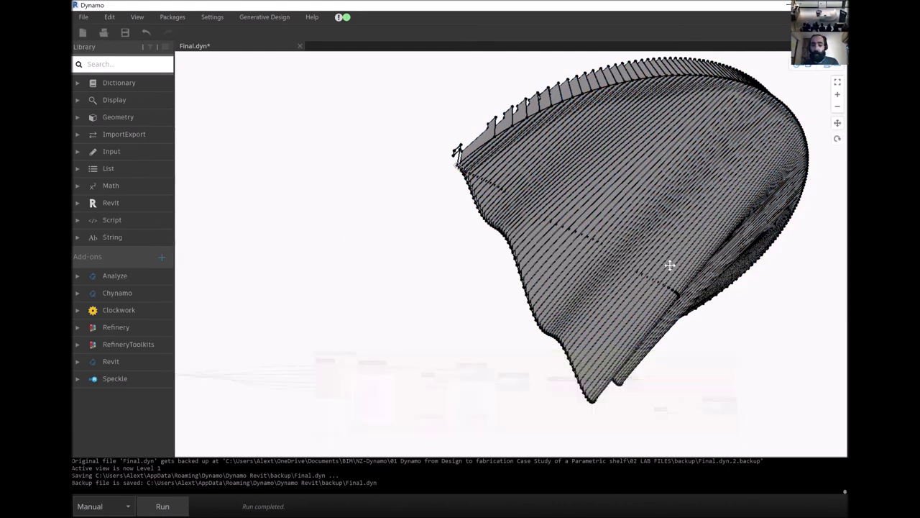
{"action": "scroll", "coordinate": [608, 288], "scroll_direction": "up", "scroll_amount": 3}
{"action": "scroll", "coordinate": [609, 288], "scroll_direction": "up", "scroll_amount": 3}
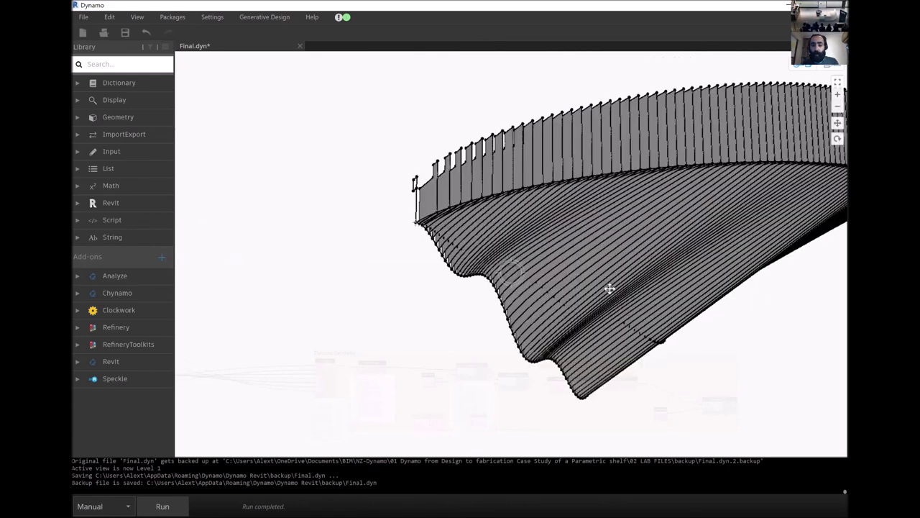
{"action": "scroll", "coordinate": [676, 292], "scroll_direction": "down", "scroll_amount": 3}
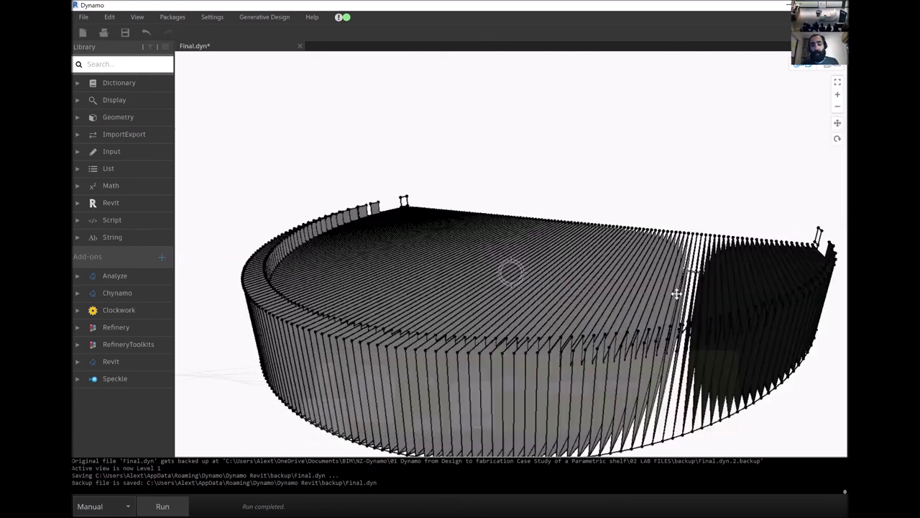
{"action": "scroll", "coordinate": [602, 280], "scroll_direction": "up", "scroll_amount": 3}
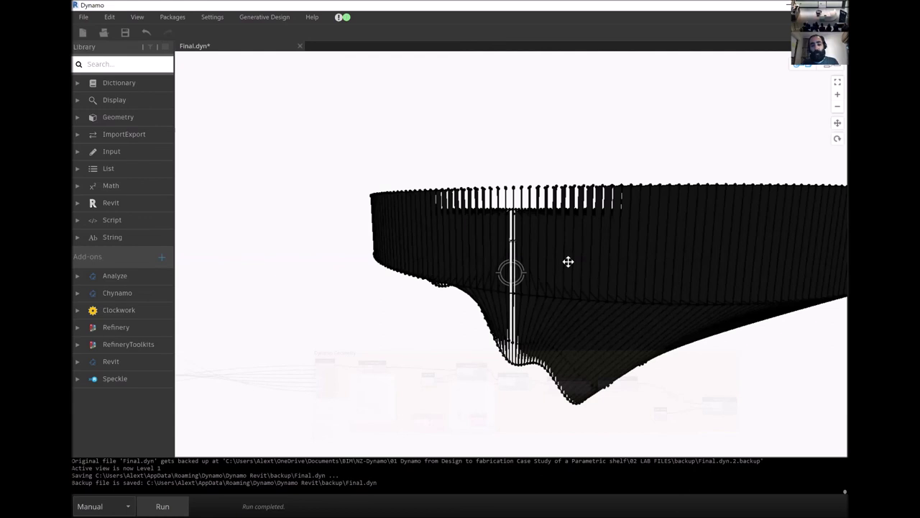
{"action": "scroll", "coordinate": [568, 264], "scroll_direction": "up", "scroll_amount": 3}
- Return to the graph and check Geometry.Scale's Freeze state in the Revit-Adaptive component group
{"action": "scroll", "coordinate": [655, 302], "scroll_direction": "down", "scroll_amount": 3}
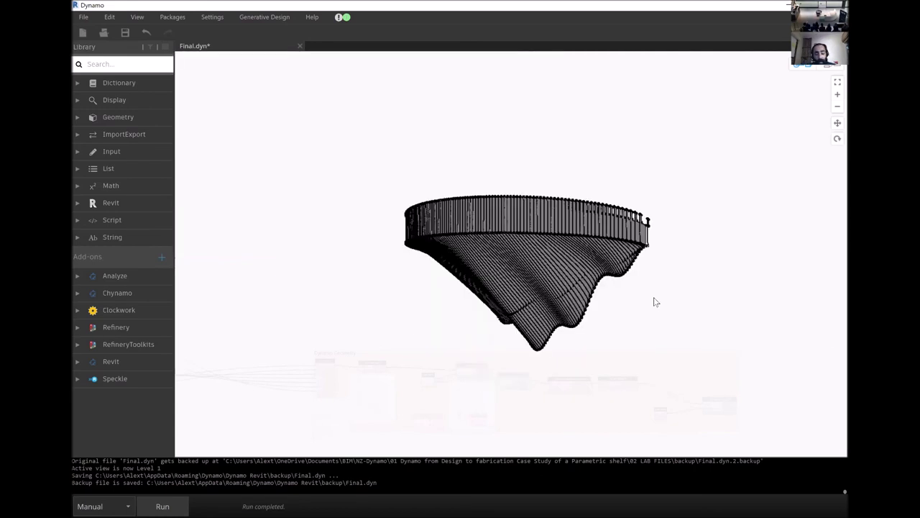
{"action": "key", "text": "ctrl+b"}
{"action": "scroll", "coordinate": [605, 374], "scroll_direction": "down", "scroll_amount": 5}
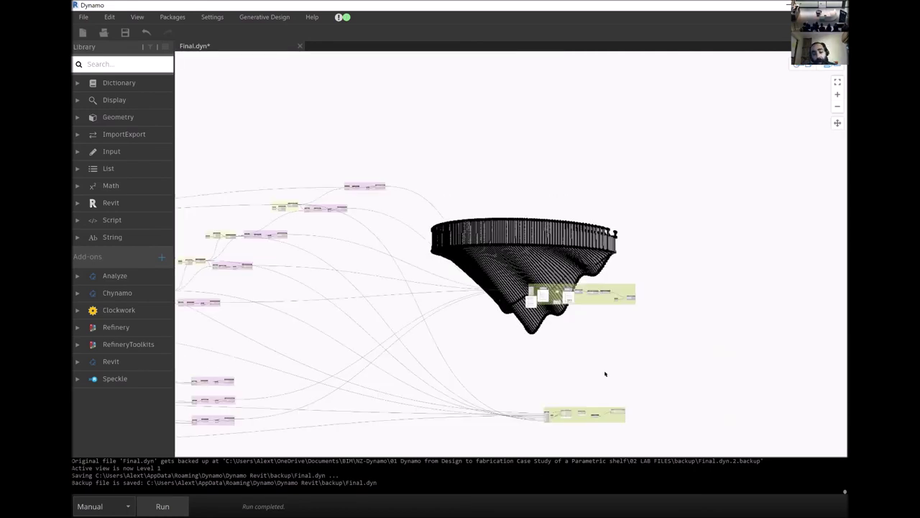
{"action": "scroll", "coordinate": [568, 316], "scroll_direction": "up", "scroll_amount": 5}
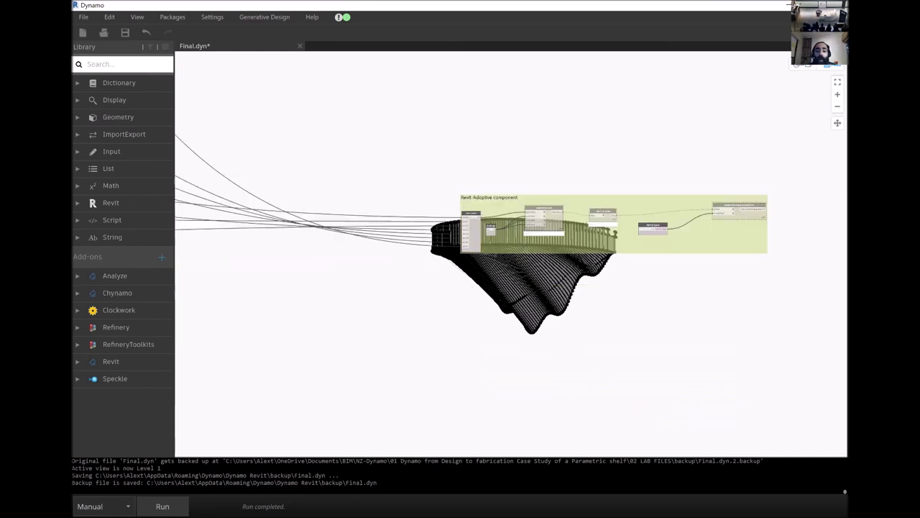
{"action": "left_click_drag", "start_coordinate": [437, 274], "coordinate": [406, 260]}
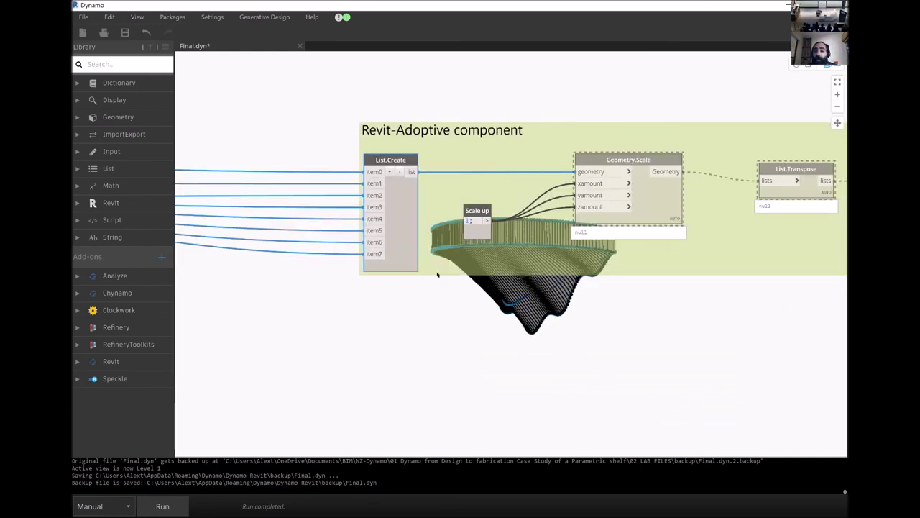
{"action": "left_click", "coordinate": [704, 379]}
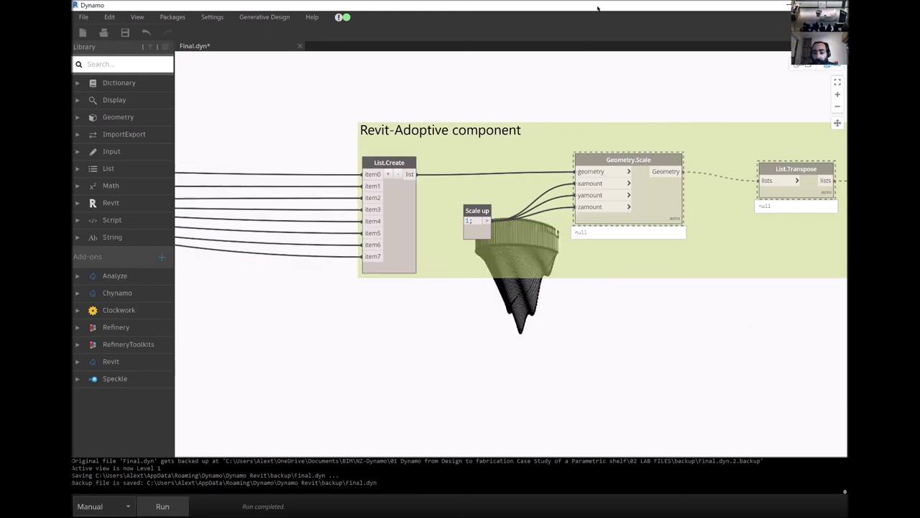
{"action": "left_click", "coordinate": [659, 203]}
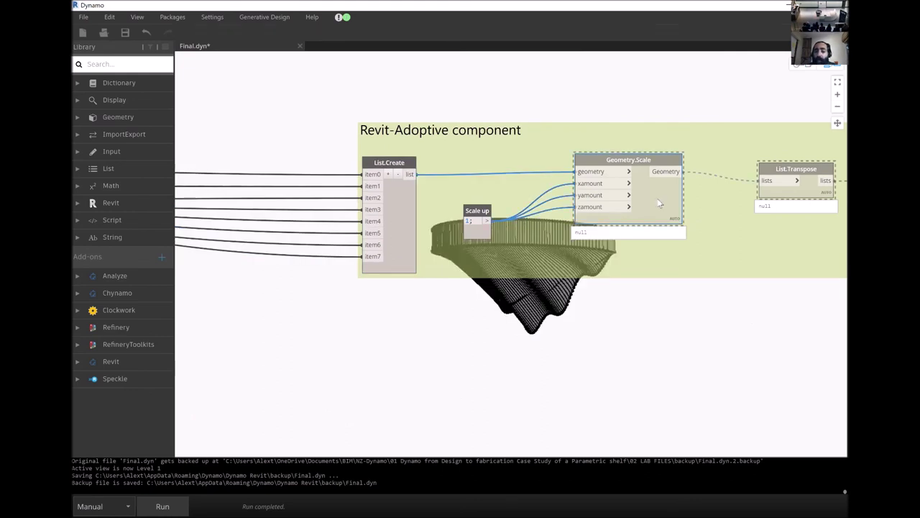
{"action": "right_click", "coordinate": [659, 203]}
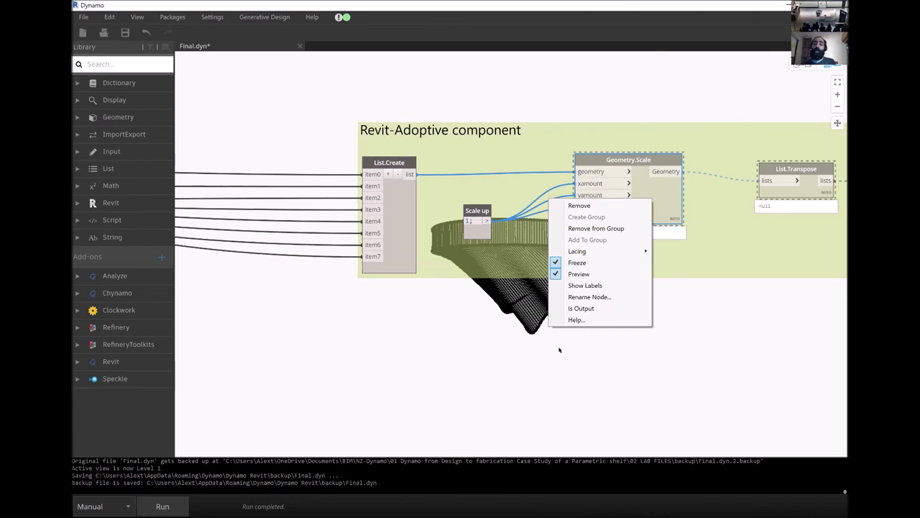
{"action": "left_click", "coordinate": [655, 306]}
- Change the Botttom Curve first-wave cycle count from 10 to 30
{"action": "scroll", "coordinate": [394, 304], "scroll_direction": "down", "scroll_amount": 5}
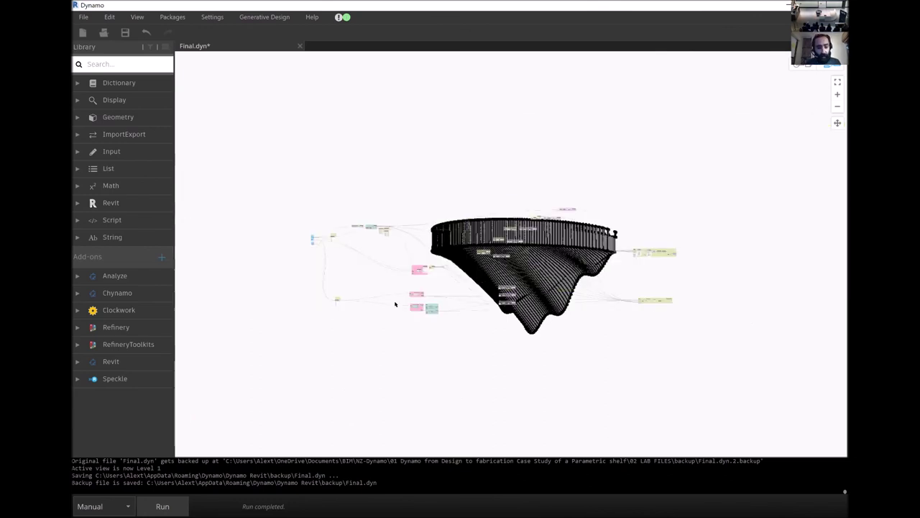
{"action": "scroll", "coordinate": [435, 307], "scroll_direction": "up", "scroll_amount": 5}
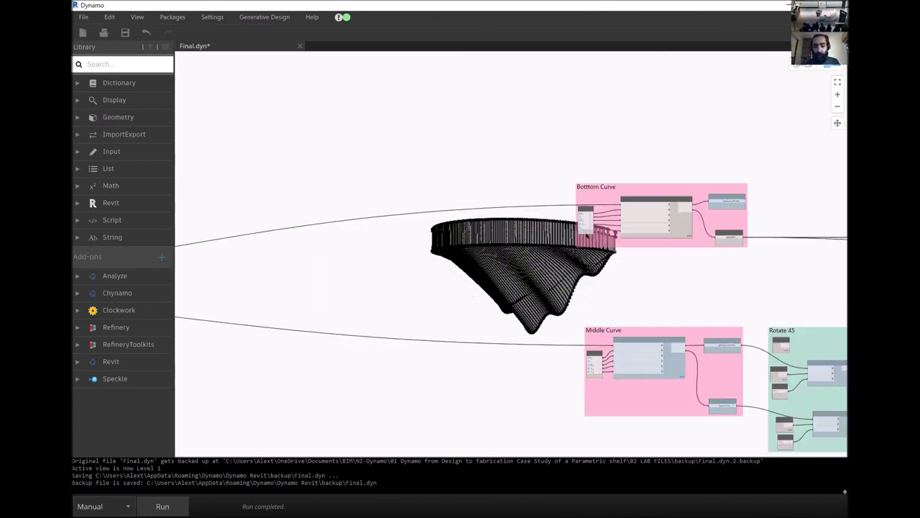
{"action": "scroll", "coordinate": [538, 214], "scroll_direction": "up", "scroll_amount": 5}
{"action": "scroll", "coordinate": [491, 191], "scroll_direction": "up", "scroll_amount": 1}
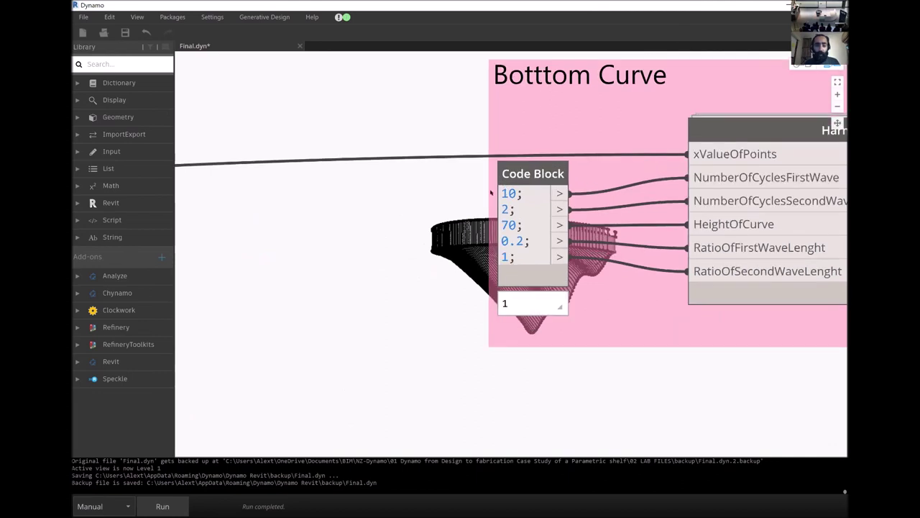
{"action": "type", "text": "3"}
{"action": "left_click", "coordinate": [381, 446]}
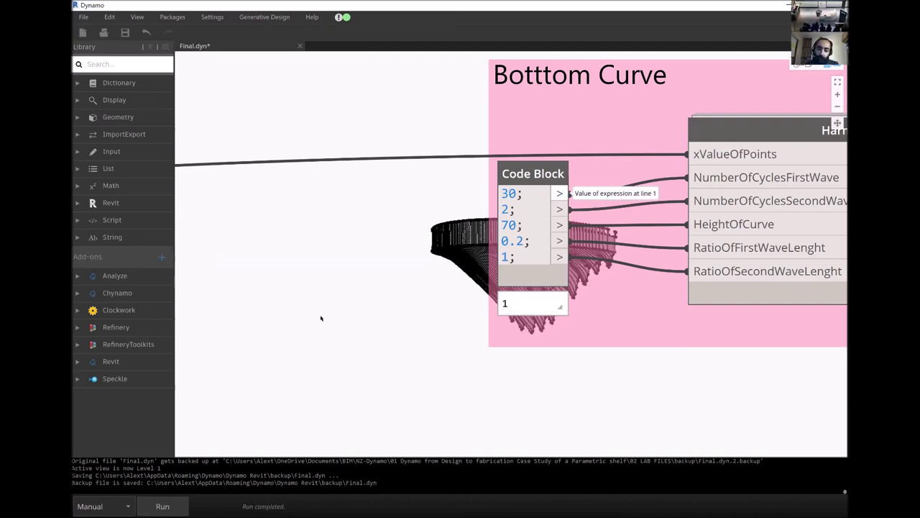
- Orbit the updated shelf preview, then raise the Botttom Curve height to 170 and rerun
{"action": "scroll", "coordinate": [404, 352], "scroll_direction": "down", "scroll_amount": 1}
{"action": "key", "text": "ctrl+b"}
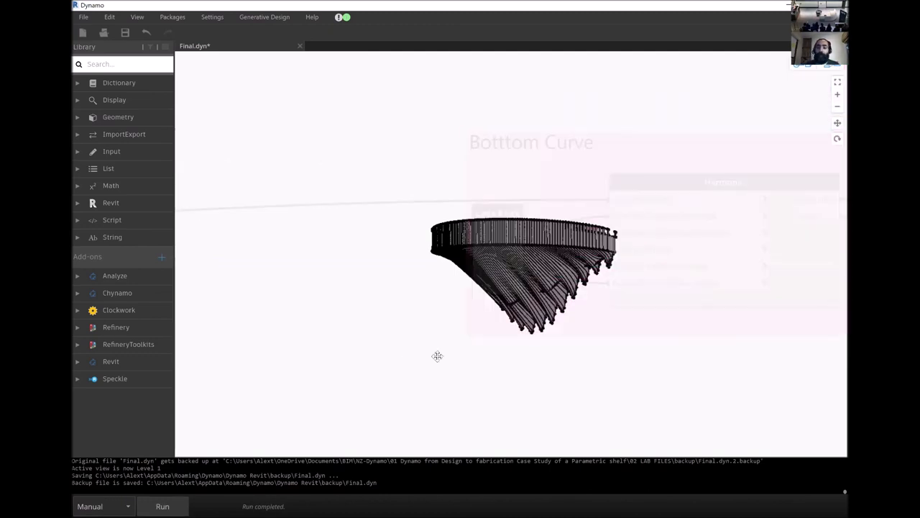
{"action": "right_click_drag", "start_coordinate": [435, 355], "coordinate": [435, 339]}
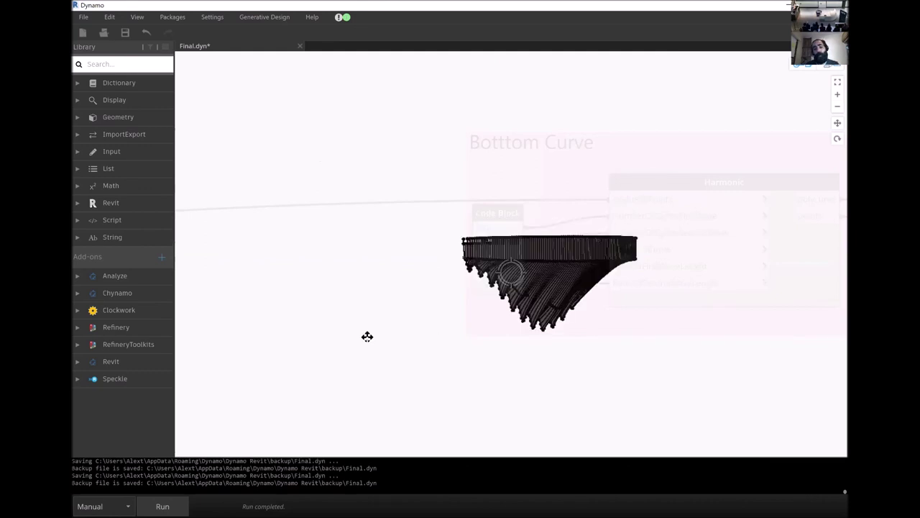
{"action": "right_click_drag", "start_coordinate": [368, 341], "coordinate": [527, 335]}
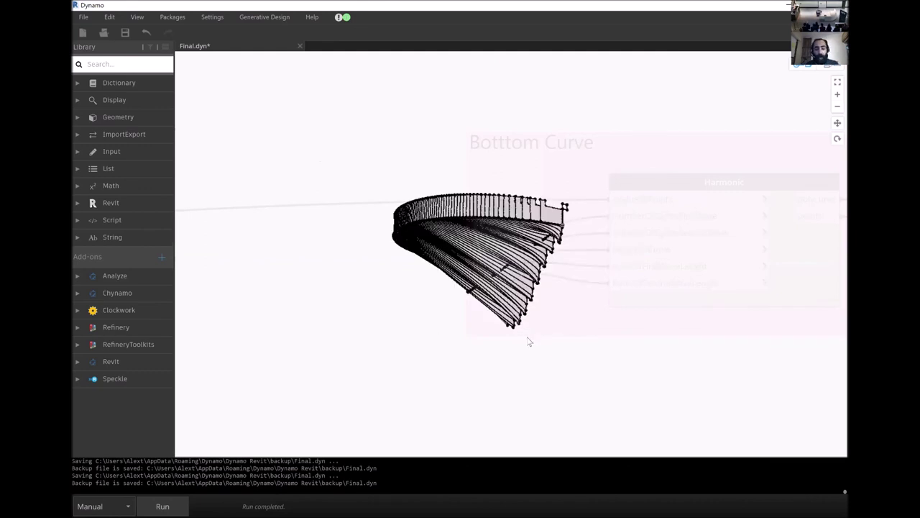
{"action": "key", "text": "ctrl+b"}
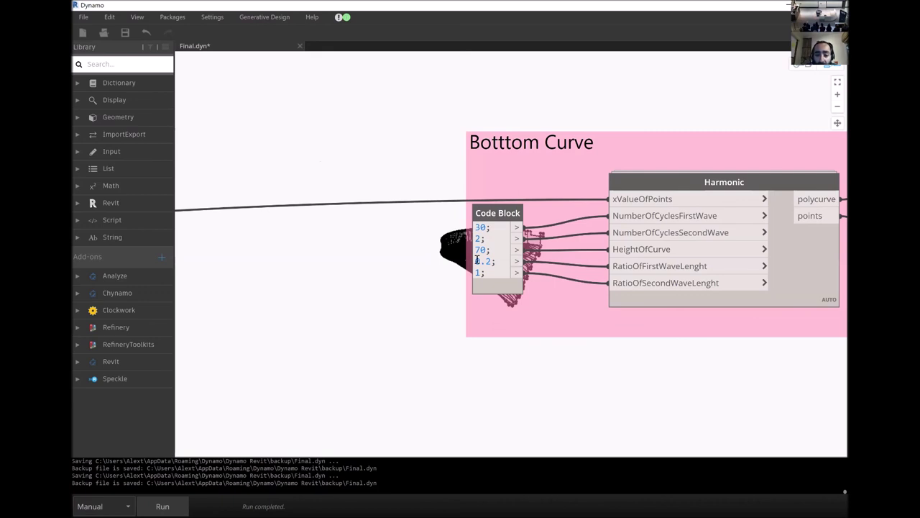
{"action": "mouse_move", "coordinate": [497, 248]}
{"action": "type", "text": "1"}
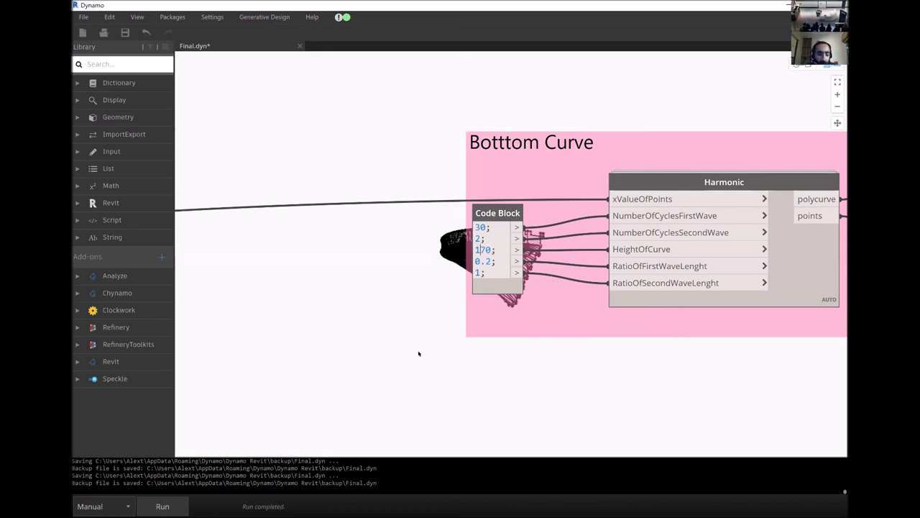
{"action": "left_click", "coordinate": [184, 505]}
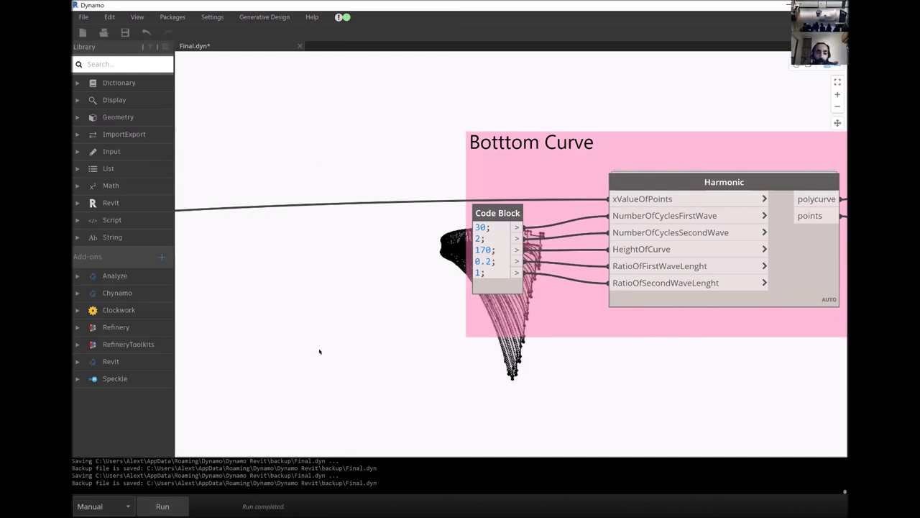
{"action": "scroll", "coordinate": [557, 206], "scroll_direction": "down", "scroll_amount": 5}
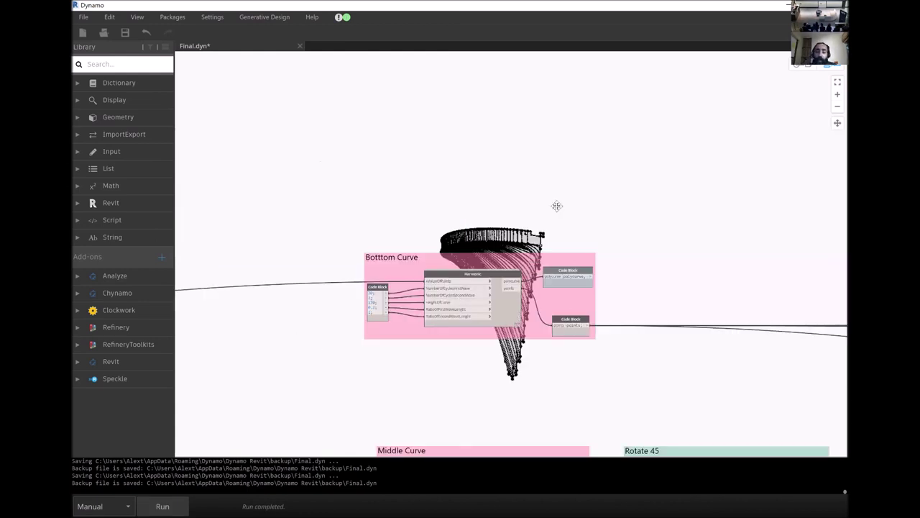
{"action": "key", "text": "ctrl+b"}
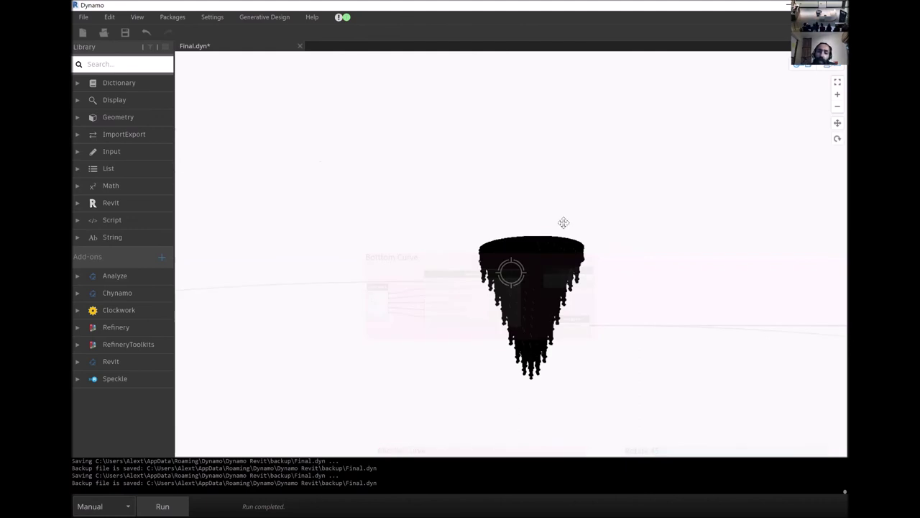
{"action": "right_click_drag", "start_coordinate": [564, 222], "coordinate": [524, 304]}
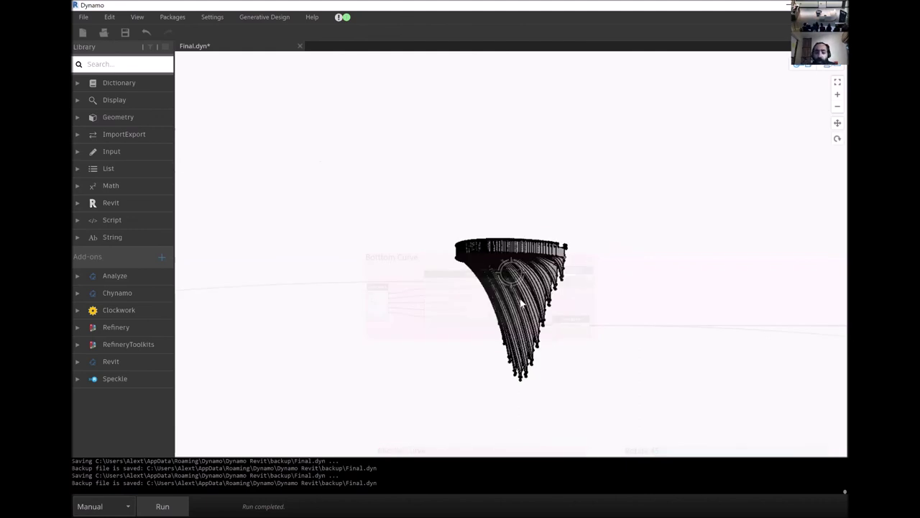
{"action": "scroll", "coordinate": [522, 299], "scroll_direction": "up", "scroll_amount": 2}
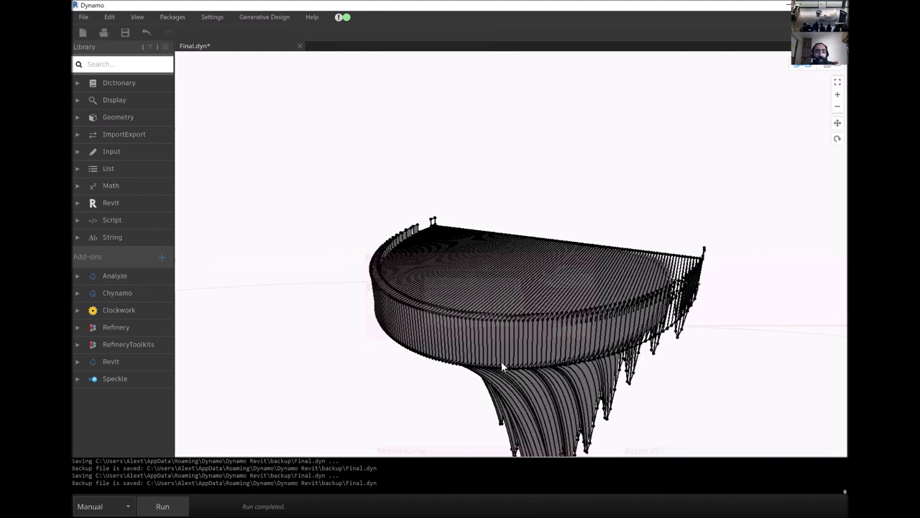
{"action": "right_click_drag", "start_coordinate": [489, 379], "coordinate": [511, 272]}
{"action": "key", "text": "ctrl+b"}
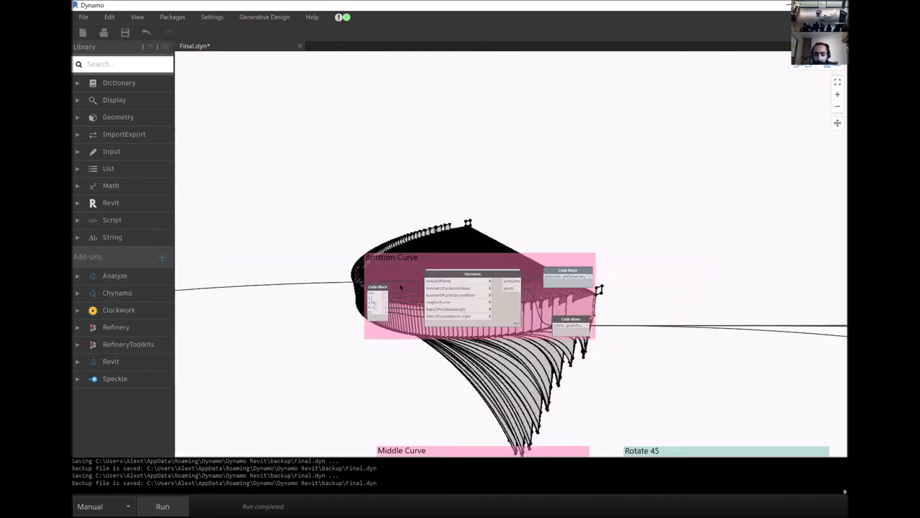
{"action": "middle_click_drag", "start_coordinate": [620, 335], "coordinate": [392, 338]}
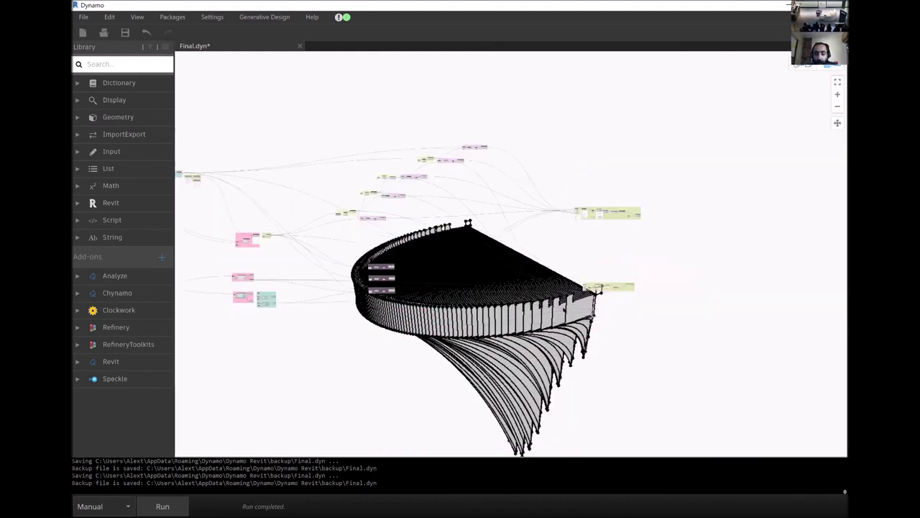
- Review Geometry.Scale's options and move the AdaptiveComponent.ByPoints node closer in
{"action": "scroll", "coordinate": [595, 289], "scroll_direction": "up", "scroll_amount": 5}
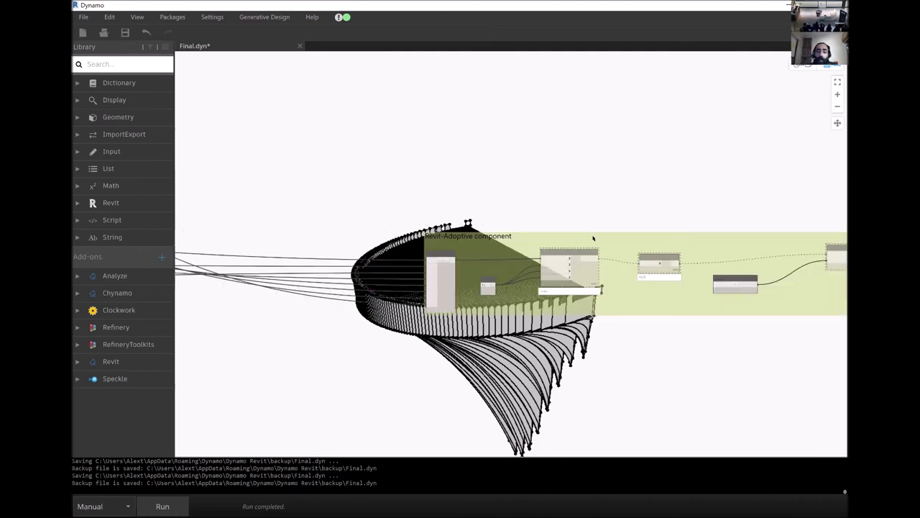
{"action": "scroll", "coordinate": [591, 265], "scroll_direction": "up", "scroll_amount": 3}
{"action": "right_click", "coordinate": [485, 267]}
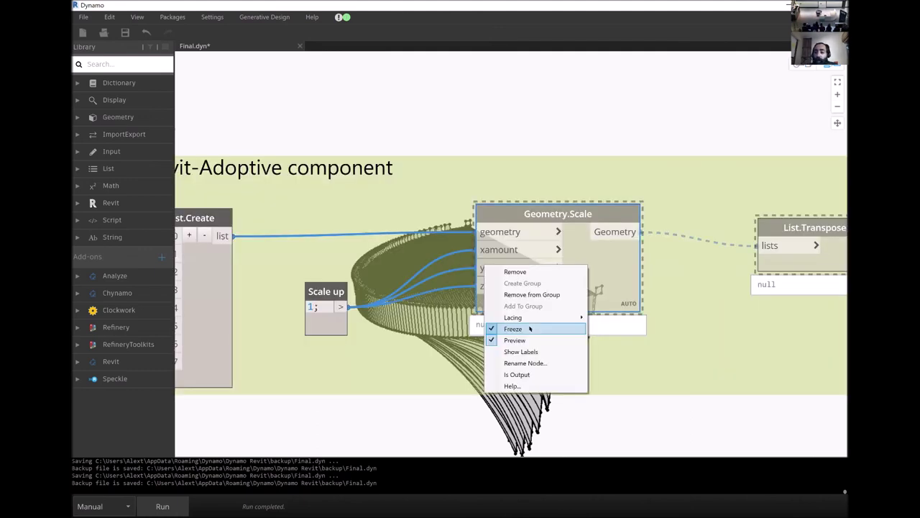
{"action": "scroll", "coordinate": [784, 245], "scroll_direction": "down", "scroll_amount": 5}
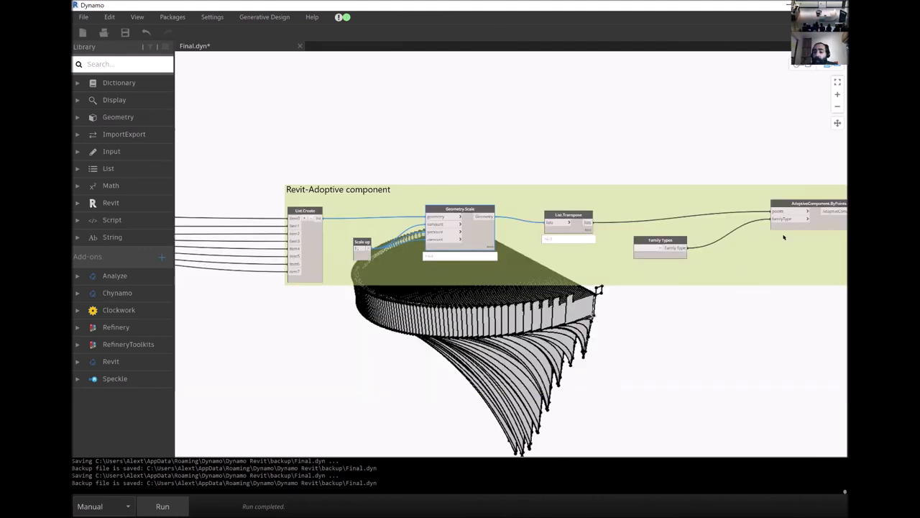
{"action": "left_click_drag", "start_coordinate": [772, 209], "coordinate": [679, 201]}
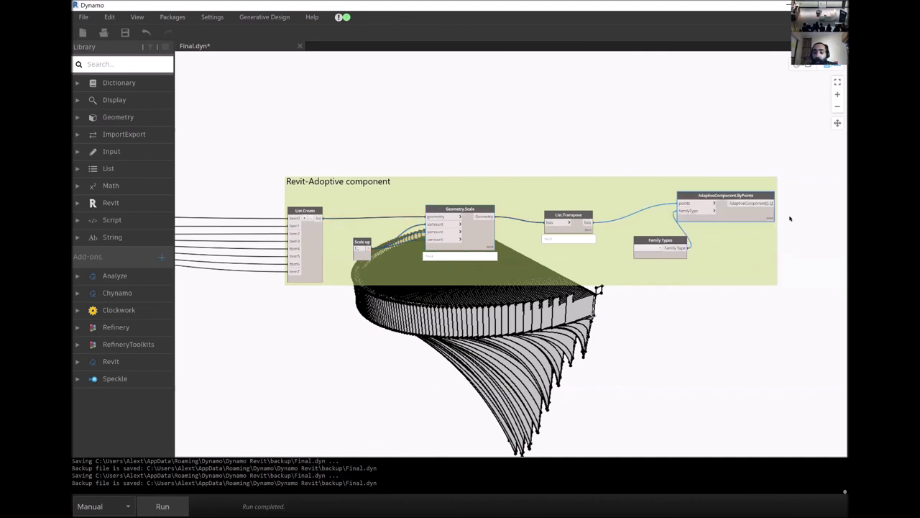
- Choose 8_point_adoptive_panel in the Family Types dropdown
{"action": "scroll", "coordinate": [663, 207], "scroll_direction": "up", "scroll_amount": 5}
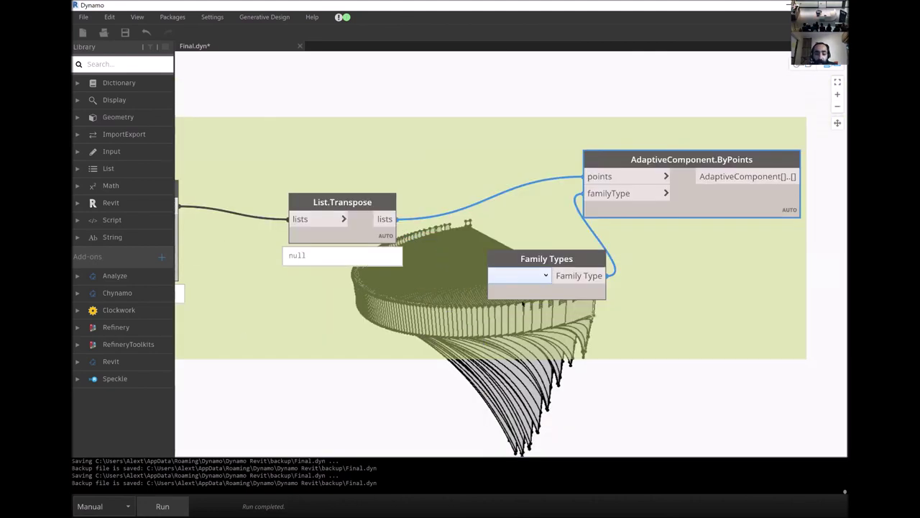
{"action": "scroll", "coordinate": [540, 277], "scroll_direction": "down", "scroll_amount": 3}
{"action": "left_click", "coordinate": [517, 275]}
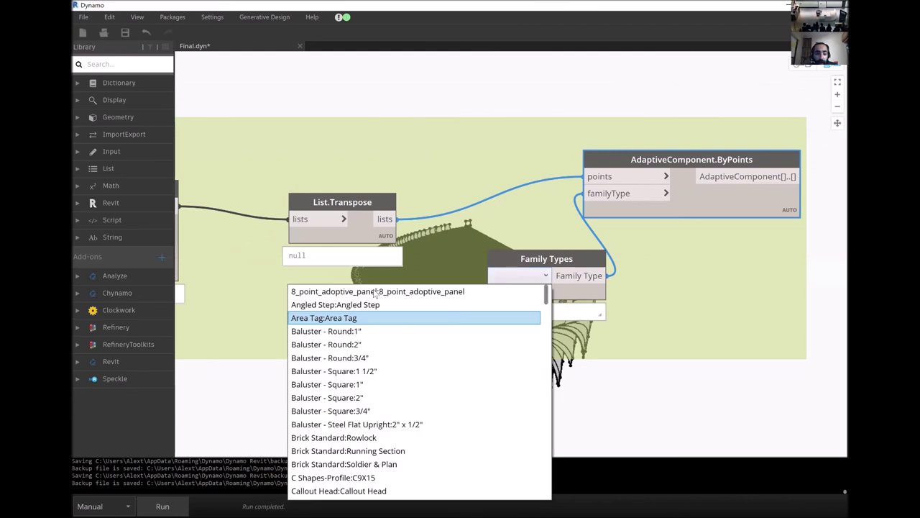
{"action": "left_click", "coordinate": [375, 291]}
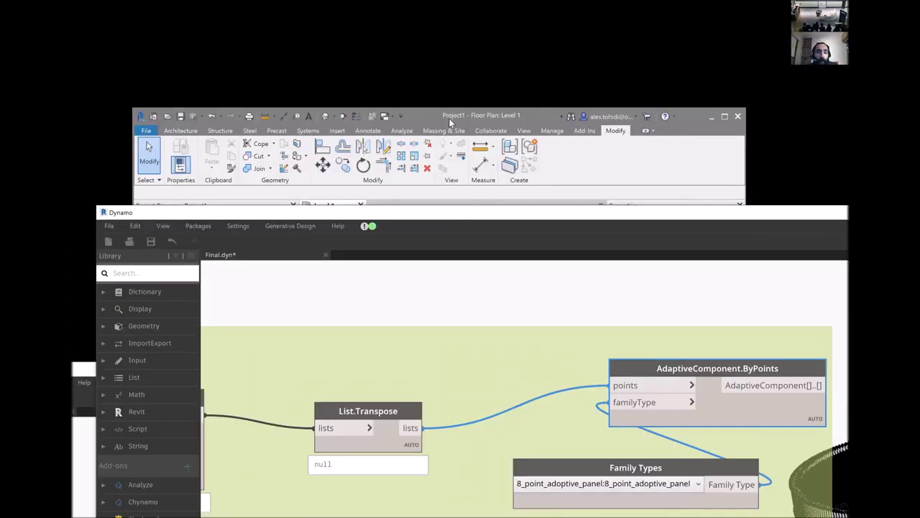
- Arrange Revit beside Dynamo snapped to the right half, then run the graph to place panels
{"action": "left_click_drag", "start_coordinate": [451, 122], "coordinate": [430, 3]}
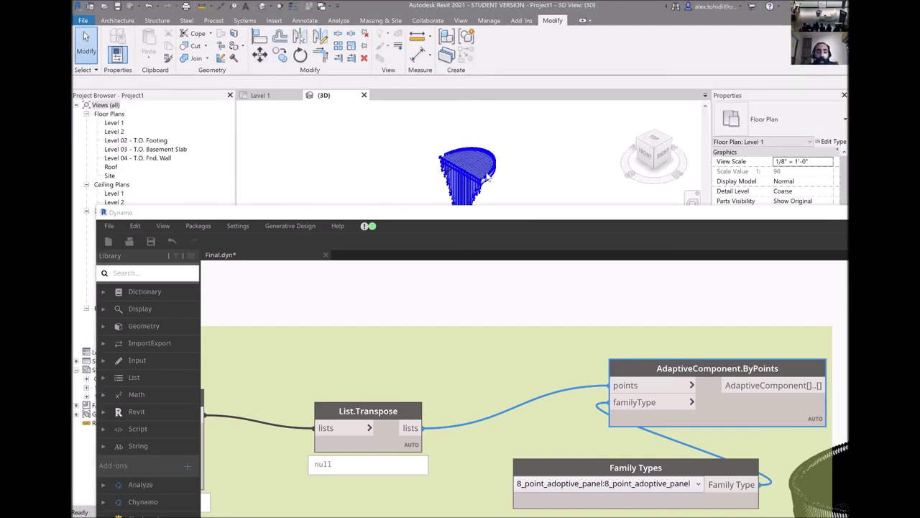
{"action": "scroll", "coordinate": [539, 176], "scroll_direction": "up", "scroll_amount": 3}
{"action": "scroll", "coordinate": [561, 170], "scroll_direction": "down", "scroll_amount": 2}
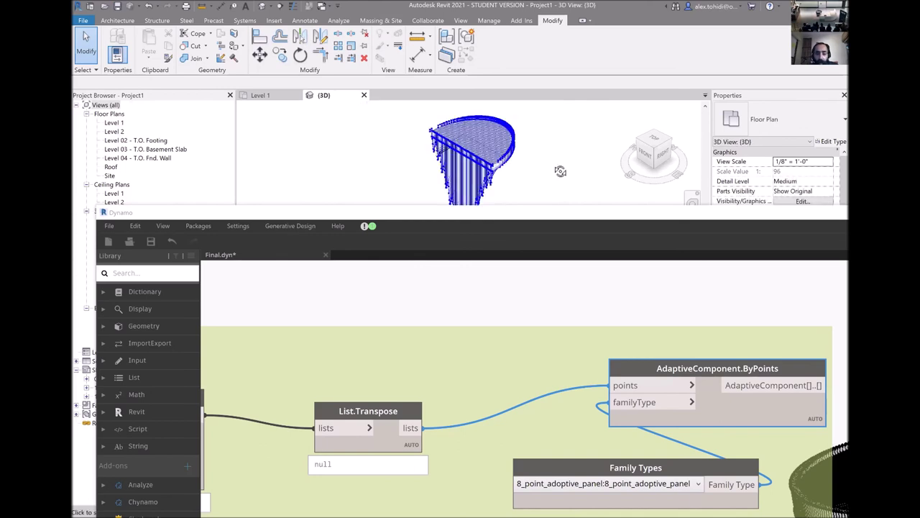
{"action": "middle_click_drag", "start_coordinate": [444, 166], "coordinate": [450, 168], "text": "shift"}
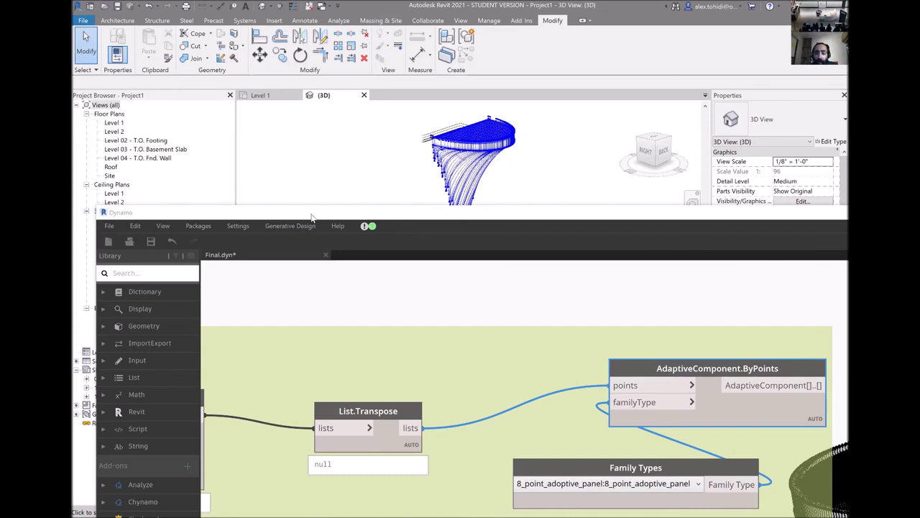
{"action": "left_click_drag", "start_coordinate": [311, 213], "coordinate": [319, 115]}
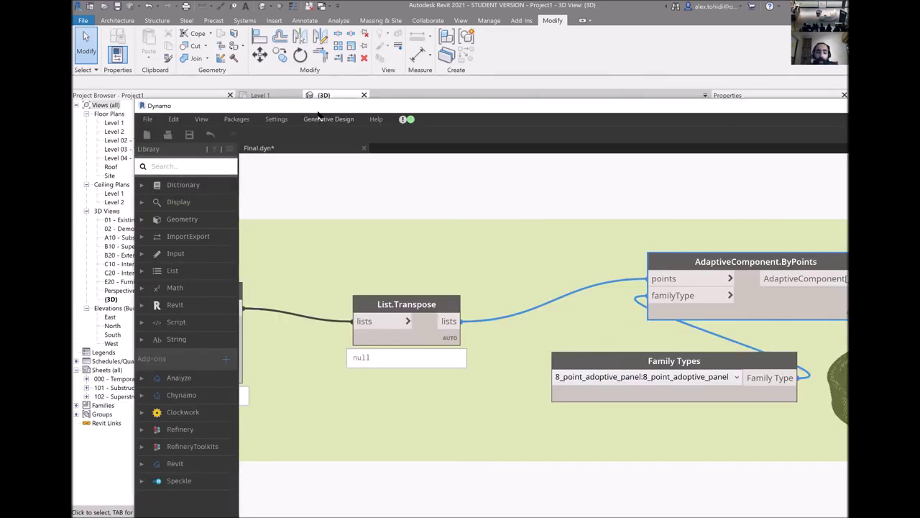
{"action": "key", "text": "super+Right"}
{"action": "key", "text": "F5"}
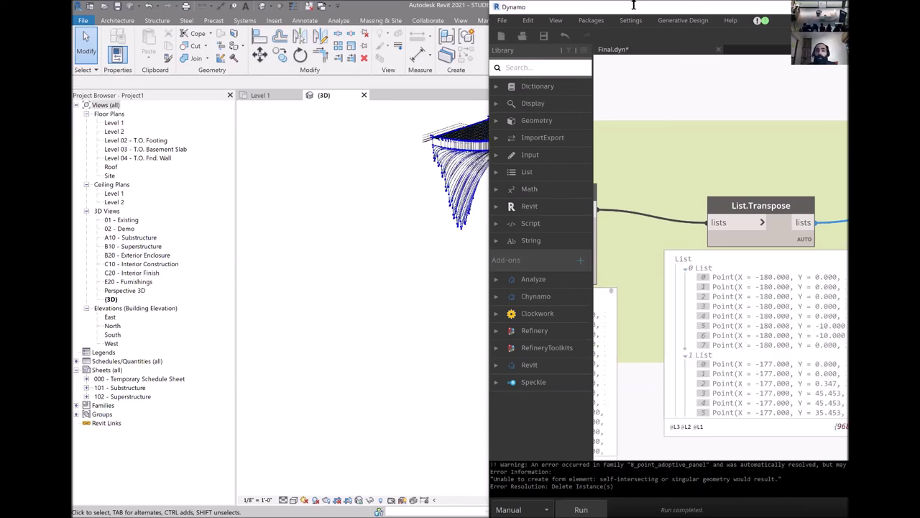
- Switch the Revit 3D view's visual style to Shaded and orbit the panel array
{"action": "left_click", "coordinate": [447, 149]}
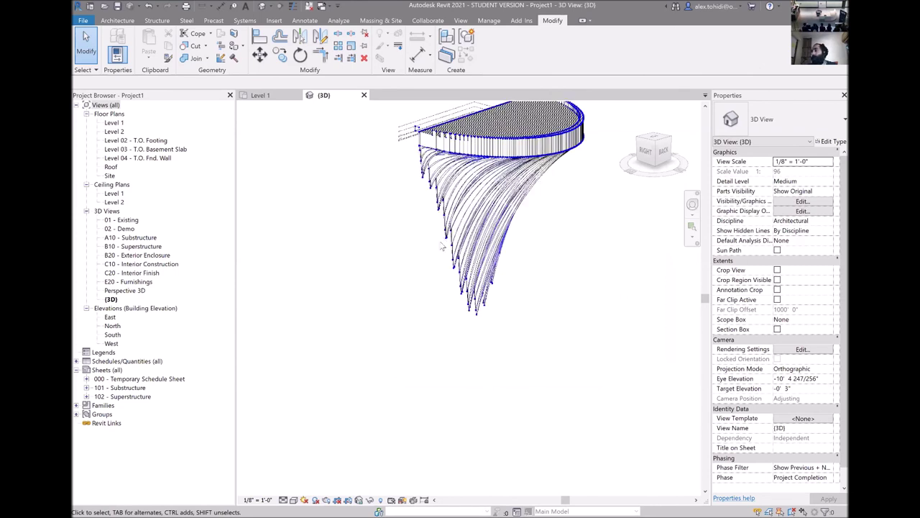
{"action": "scroll", "coordinate": [496, 259], "scroll_direction": "up", "scroll_amount": 3}
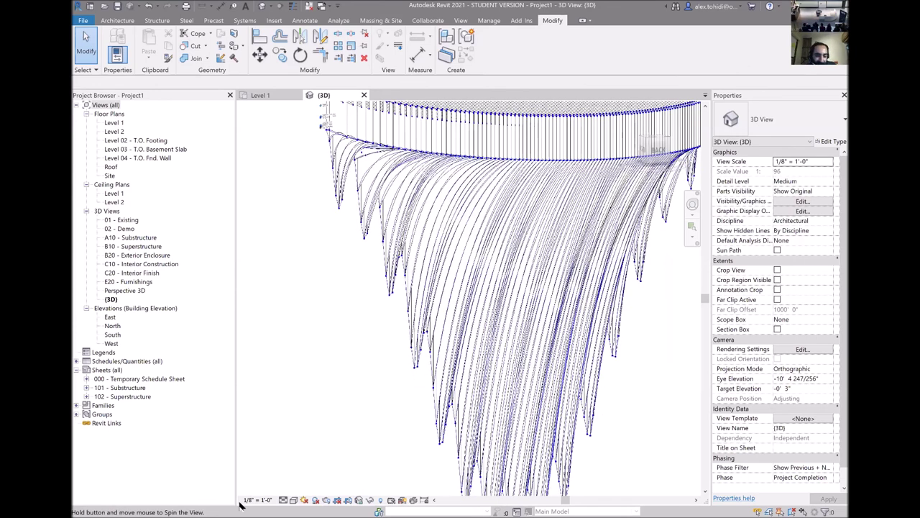
{"action": "middle_click_drag", "start_coordinate": [525, 329], "coordinate": [295, 493], "text": "shift"}
{"action": "left_click", "coordinate": [294, 499]}
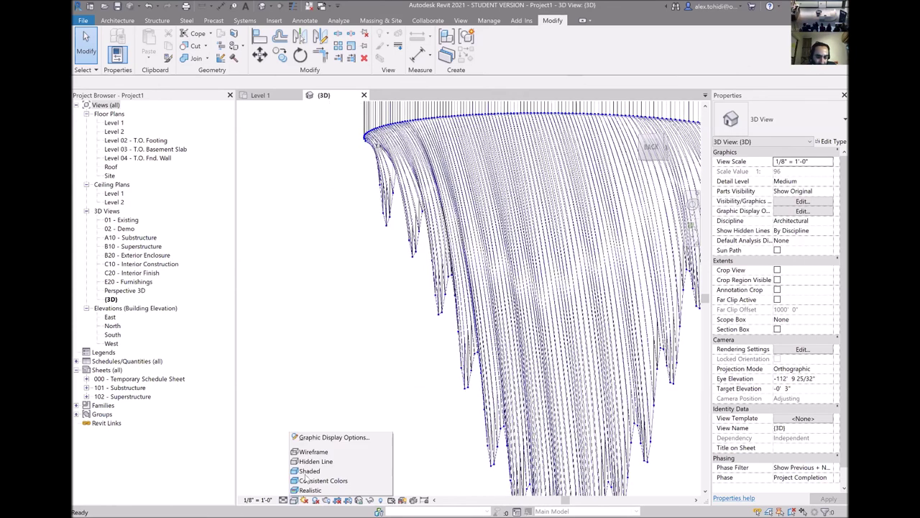
{"action": "left_click", "coordinate": [377, 379]}
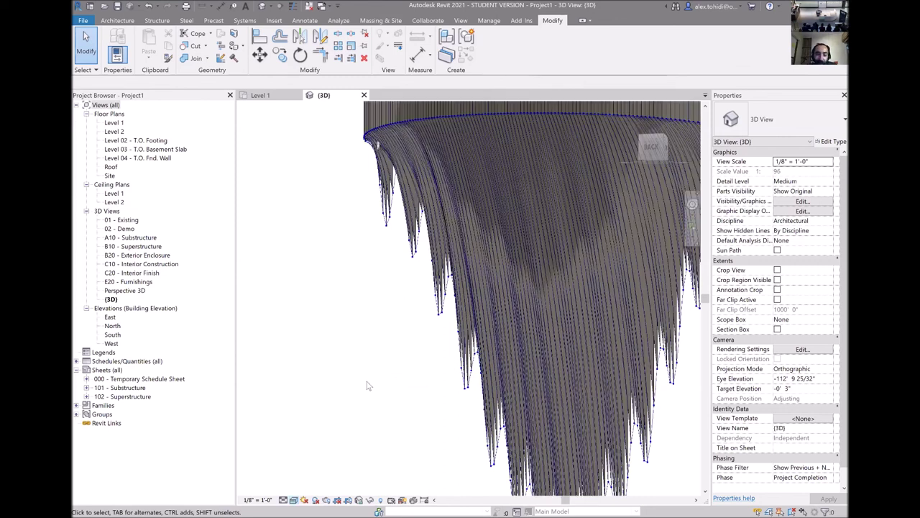
{"action": "mouse_move", "coordinate": [374, 421]}
{"action": "middle_mouse_down", "text": "shift"}
{"action": "mouse_move", "coordinate": [627, 458]}
{"action": "mouse_move", "coordinate": [528, 468]}
{"action": "middle_mouse_up", "text": "shift"}
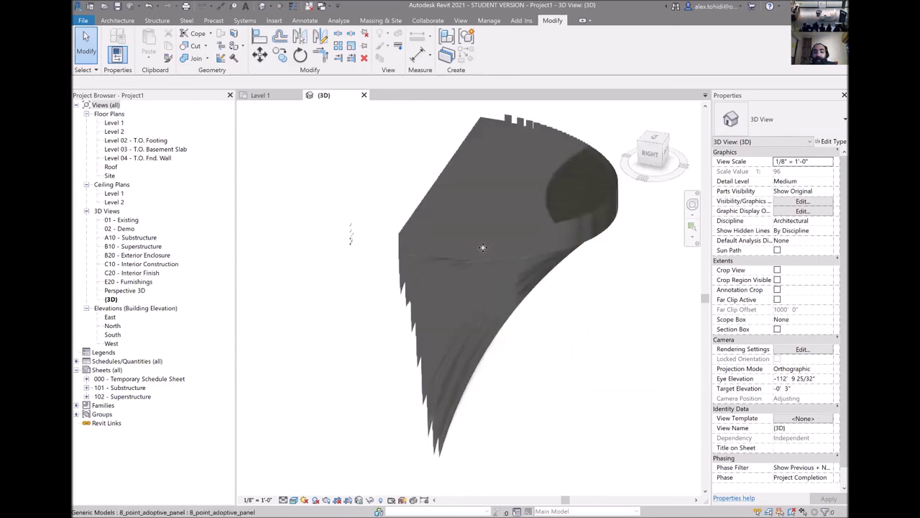
- Select one 8_point_adoptive_panel component, then zoom and orbit round to the back of the array
{"action": "left_click", "coordinate": [617, 296]}
{"action": "scroll", "coordinate": [618, 301], "scroll_direction": "up", "scroll_amount": 5}
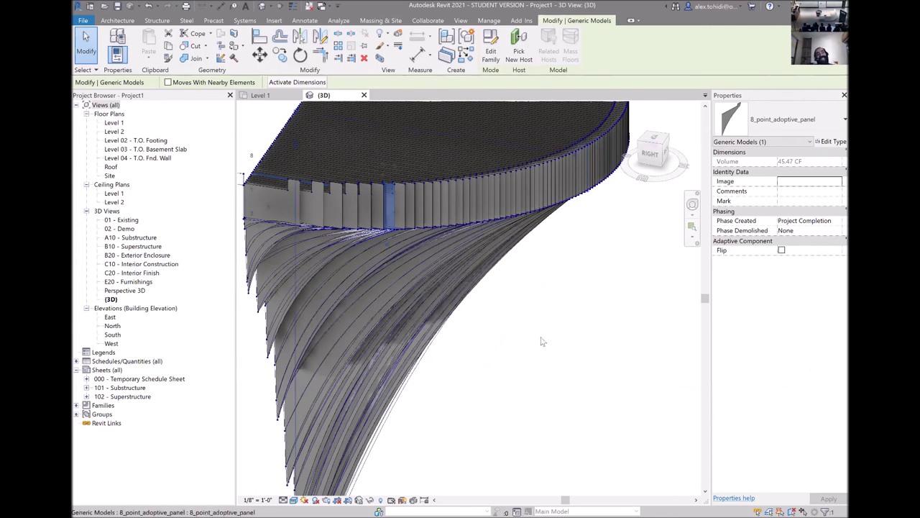
{"action": "scroll", "coordinate": [546, 312], "scroll_direction": "down", "scroll_amount": 1}
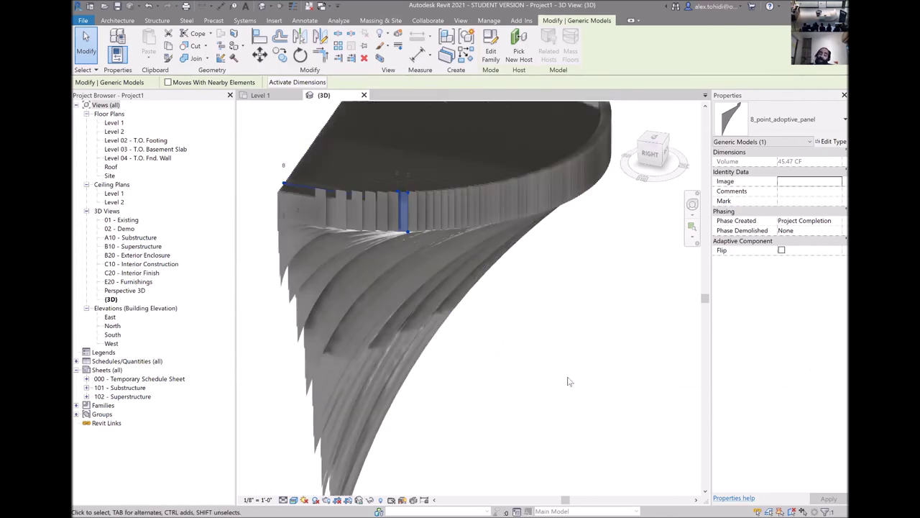
{"action": "scroll", "coordinate": [575, 389], "scroll_direction": "down", "scroll_amount": 1}
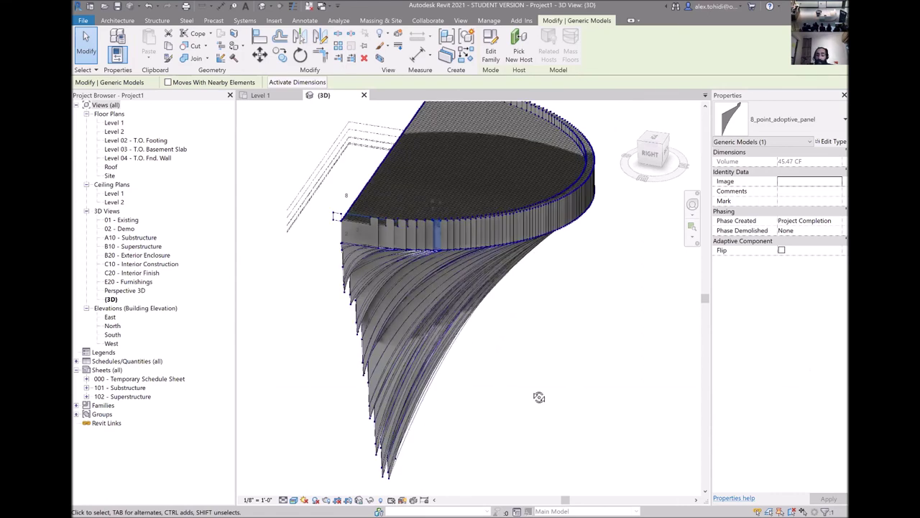
{"action": "mouse_move", "coordinate": [446, 350]}
{"action": "middle_mouse_down", "text": "shift"}
{"action": "mouse_move", "coordinate": [409, 318]}
{"action": "mouse_move", "coordinate": [507, 356]}
{"action": "middle_mouse_up", "text": "shift"}
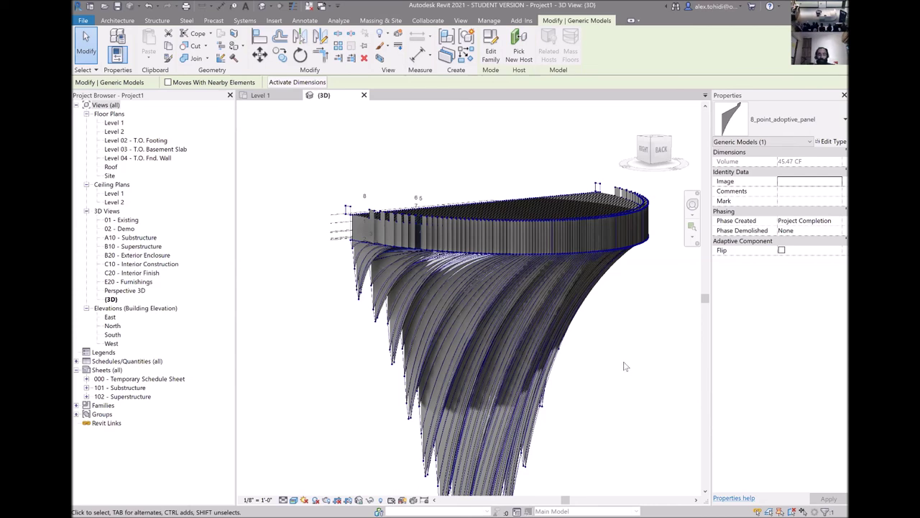
{"action": "middle_click_drag", "start_coordinate": [617, 334], "coordinate": [649, 367], "text": "shift"}
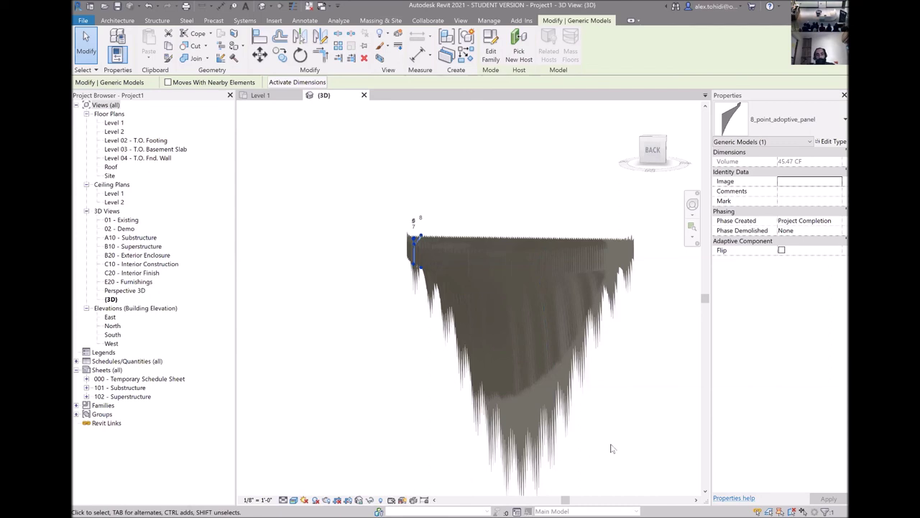
- Clear the Revit panel selection with Esc
{"action": "key", "text": "Escape"}
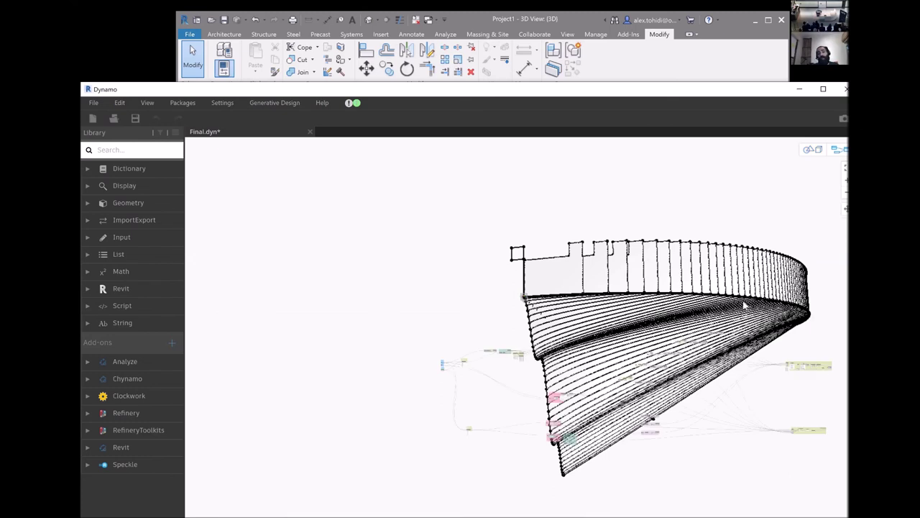
- Back in the node graph, place the Rotate 45 group beside the curves with Middle Curve moved up next to it
{"action": "key", "text": "ctrl+b"}
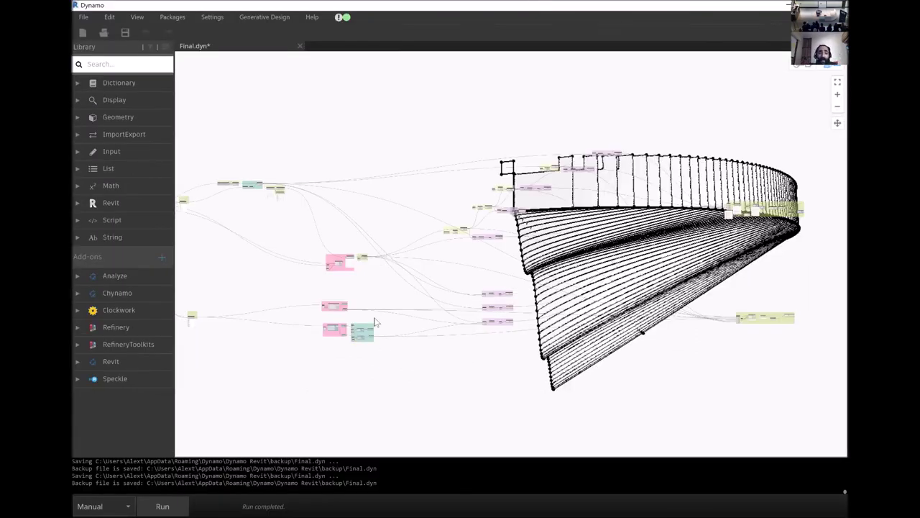
{"action": "scroll", "coordinate": [340, 341], "scroll_direction": "up", "scroll_amount": 5}
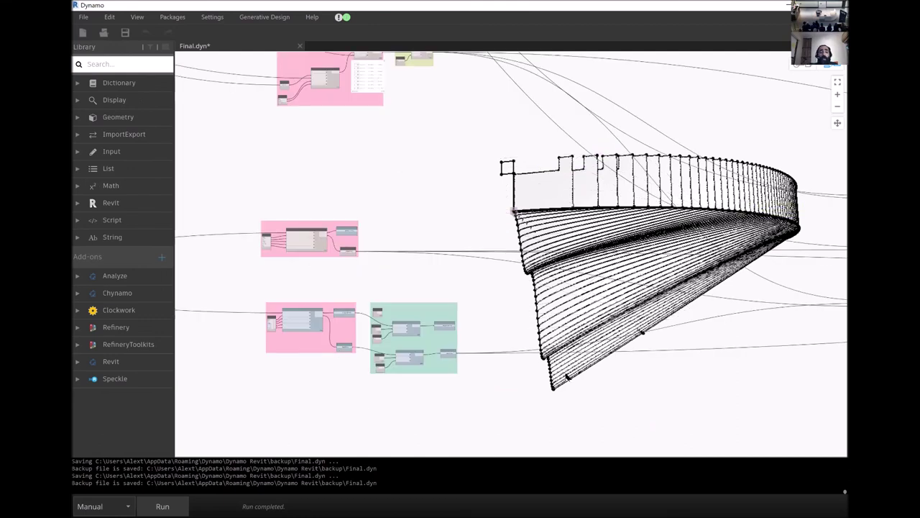
{"action": "scroll", "coordinate": [362, 409], "scroll_direction": "up", "scroll_amount": 2}
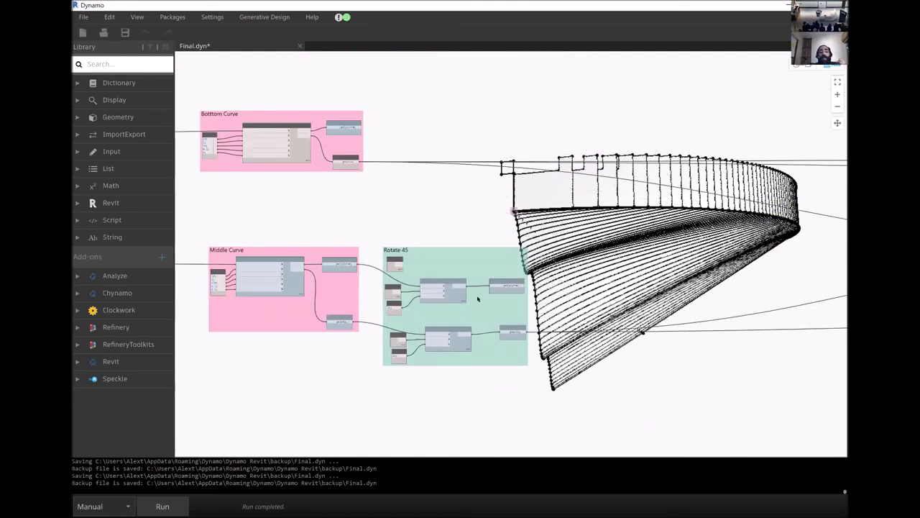
{"action": "mouse_move", "coordinate": [464, 241]}
{"action": "left_mouse_down"}
{"action": "mouse_move", "coordinate": [479, 302]}
{"action": "mouse_move", "coordinate": [475, 209]}
{"action": "left_mouse_up"}
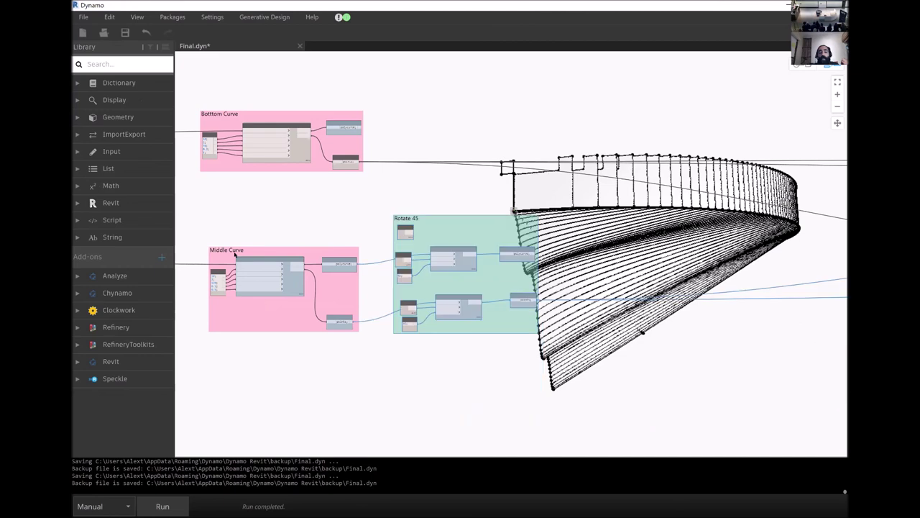
{"action": "left_click_drag", "start_coordinate": [226, 323], "coordinate": [236, 300]}
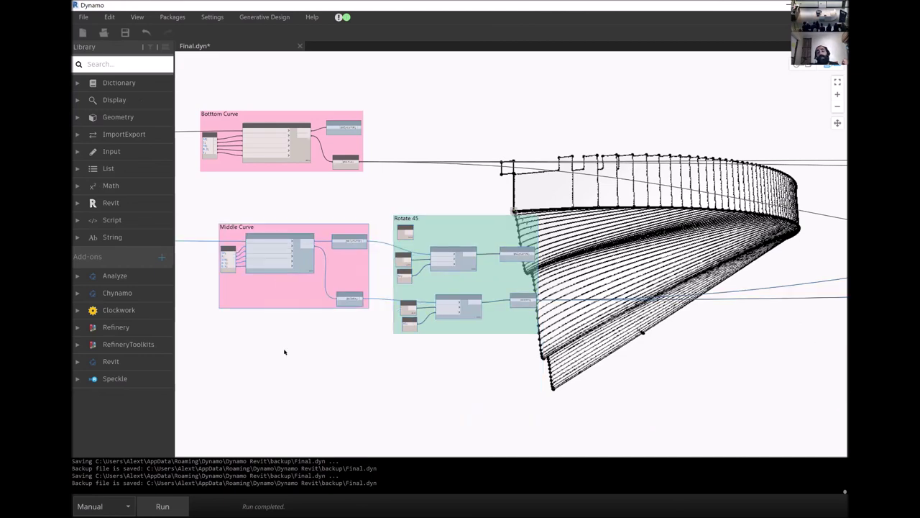
{"action": "key", "text": "ctrl+w"}
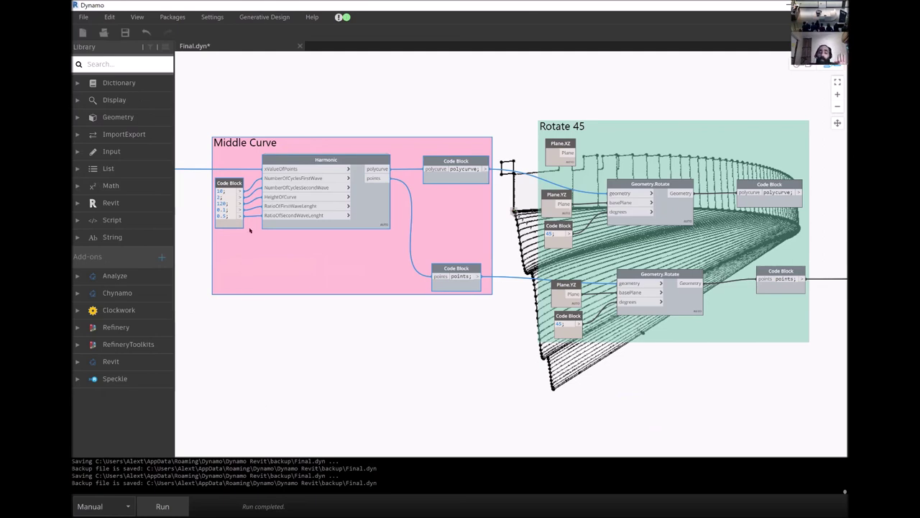
- Fine-tune the Middle Curve and Rotate 45 group positions, shifting them slightly down and left
{"action": "key", "text": "ctrl+z"}
{"action": "key", "text": "ctrl+z"}
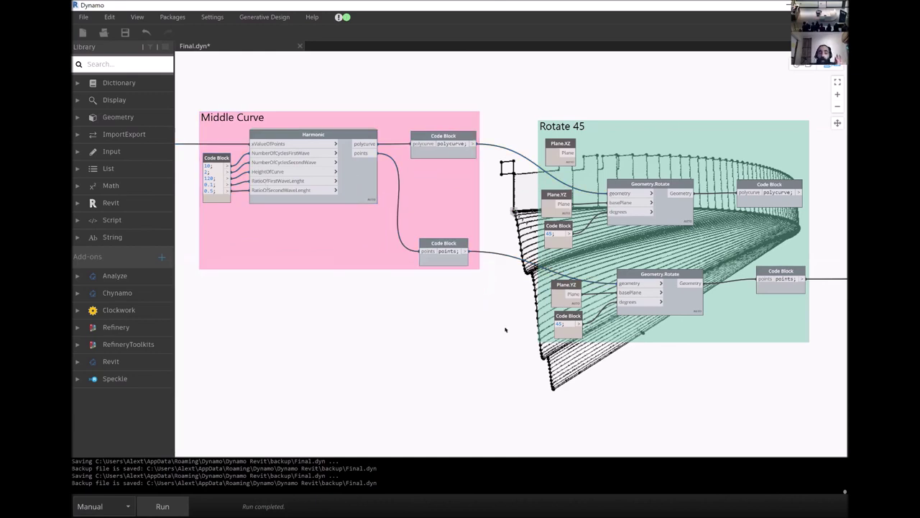
{"action": "scroll", "coordinate": [290, 214], "scroll_direction": "down", "scroll_amount": 1}
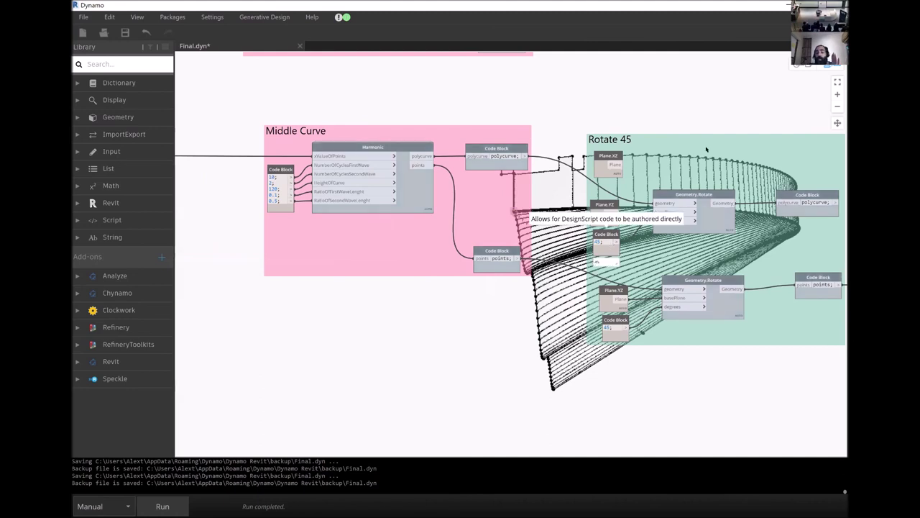
{"action": "key", "text": "ctrl+z"}
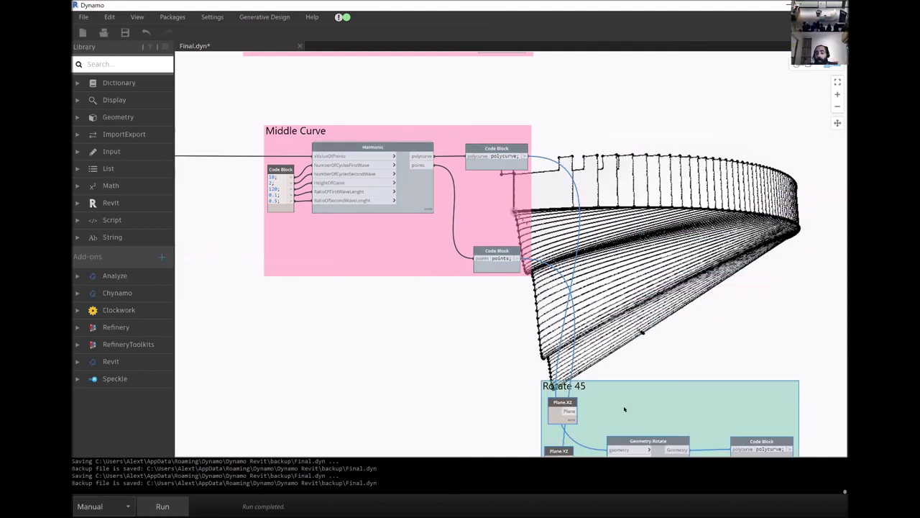
{"action": "key", "text": "ctrl+y"}
{"action": "scroll", "coordinate": [654, 338], "scroll_direction": "up", "scroll_amount": 5}
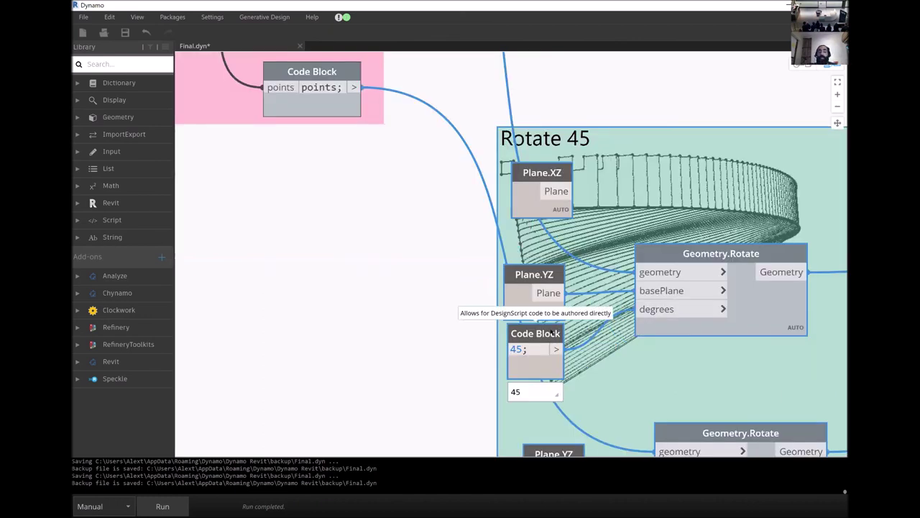
{"action": "mouse_move", "coordinate": [534, 391]}
{"action": "key", "text": "ctrl+z"}
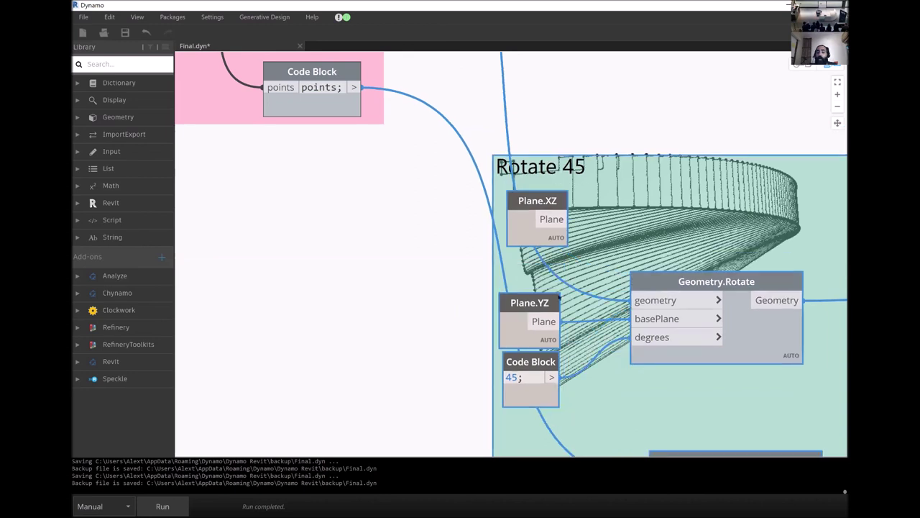
{"action": "scroll", "coordinate": [553, 157], "scroll_direction": "down", "scroll_amount": 3}
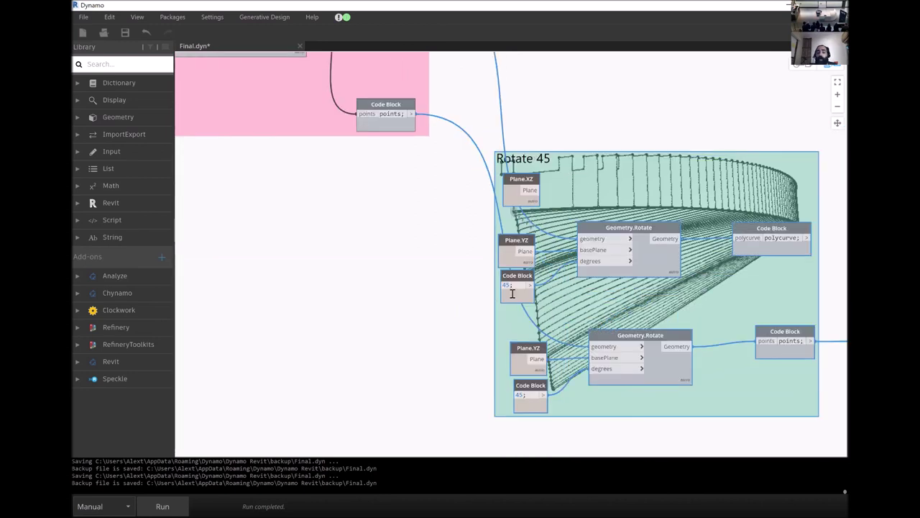
{"action": "scroll", "coordinate": [512, 294], "scroll_direction": "up", "scroll_amount": 3}
{"action": "scroll", "coordinate": [441, 239], "scroll_direction": "down", "scroll_amount": 6}
{"action": "scroll", "coordinate": [441, 238], "scroll_direction": "down", "scroll_amount": 5}
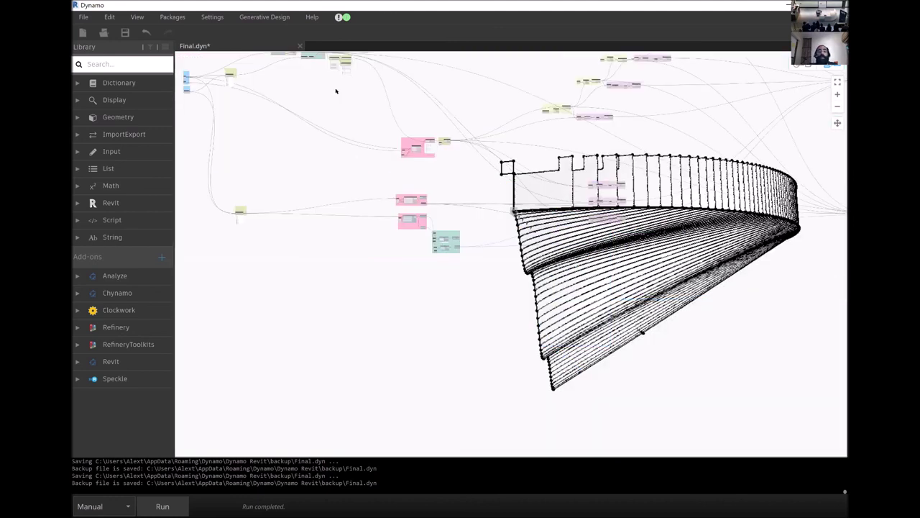
- Select the Distance between slices node and lower the A Line group slightly
{"action": "scroll", "coordinate": [336, 92], "scroll_direction": "up", "scroll_amount": 3}
{"action": "scroll", "coordinate": [364, 68], "scroll_direction": "up", "scroll_amount": 5}
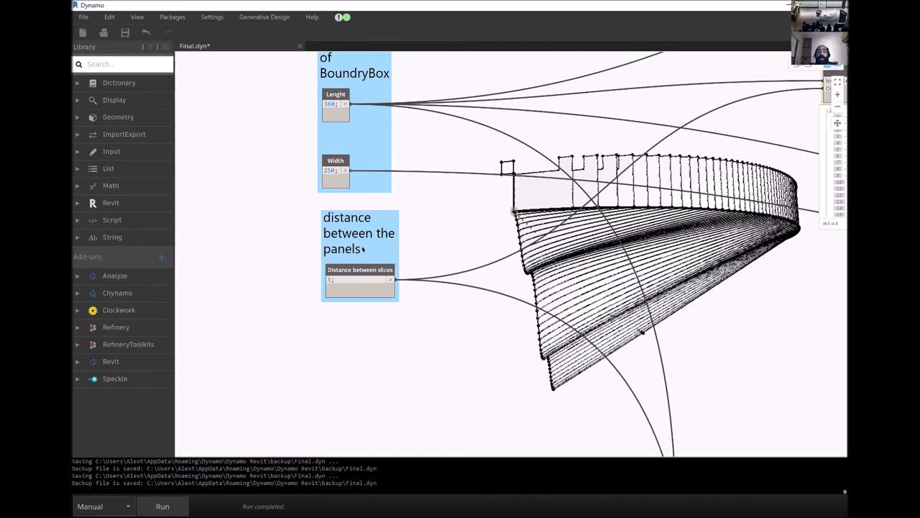
{"action": "left_click", "coordinate": [351, 294]}
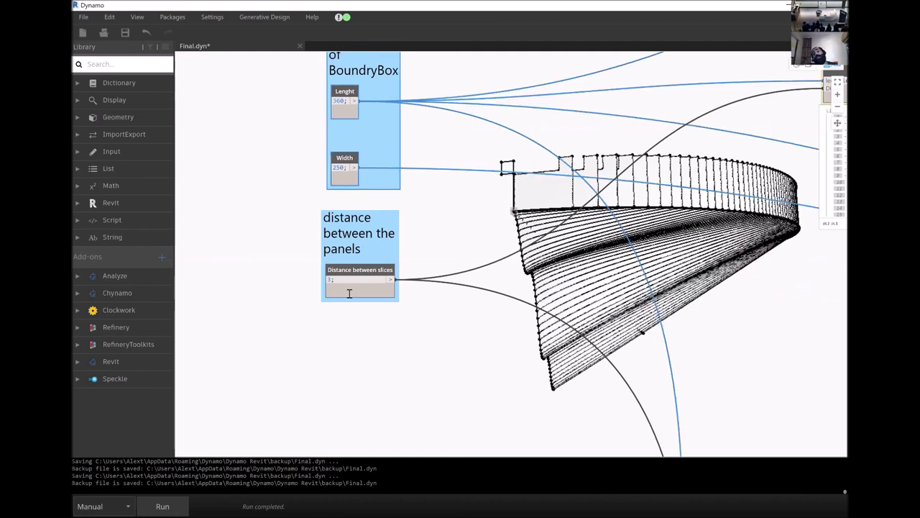
{"action": "scroll", "coordinate": [350, 294], "scroll_direction": "down", "scroll_amount": 2}
{"action": "scroll", "coordinate": [350, 295], "scroll_direction": "down", "scroll_amount": 5}
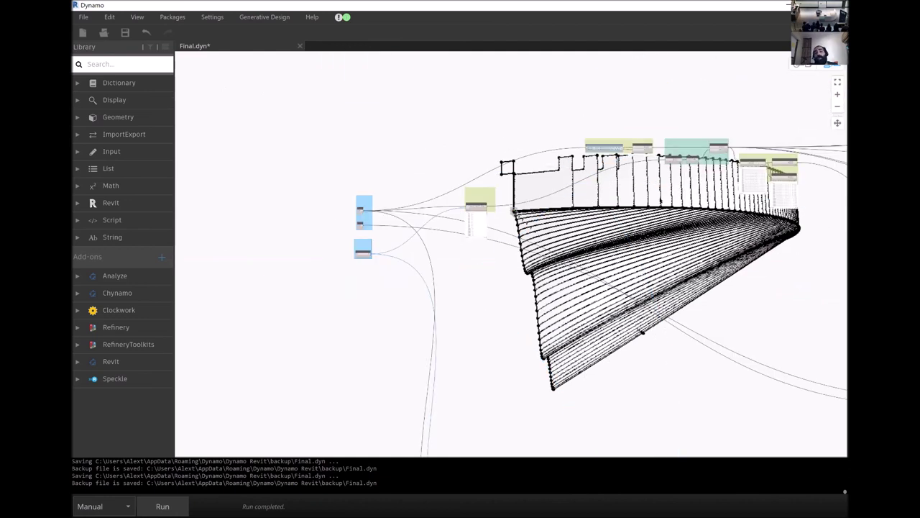
{"action": "scroll", "coordinate": [715, 152], "scroll_direction": "up", "scroll_amount": 5}
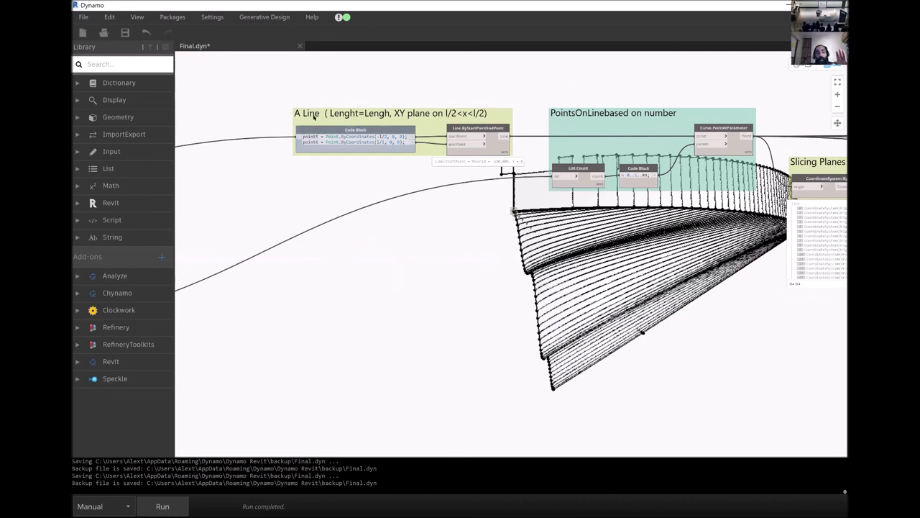
{"action": "scroll", "coordinate": [269, 118], "scroll_direction": "up", "scroll_amount": 4}
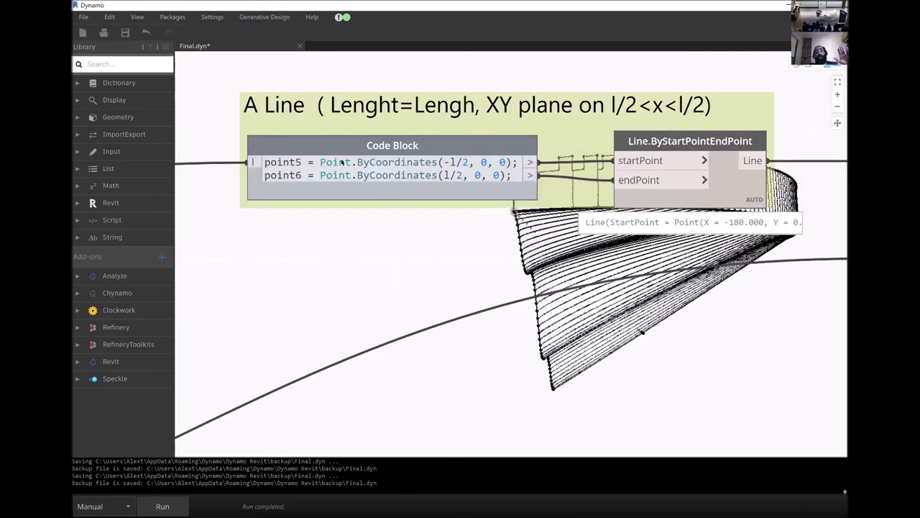
{"action": "left_click_drag", "start_coordinate": [342, 132], "coordinate": [343, 162]}
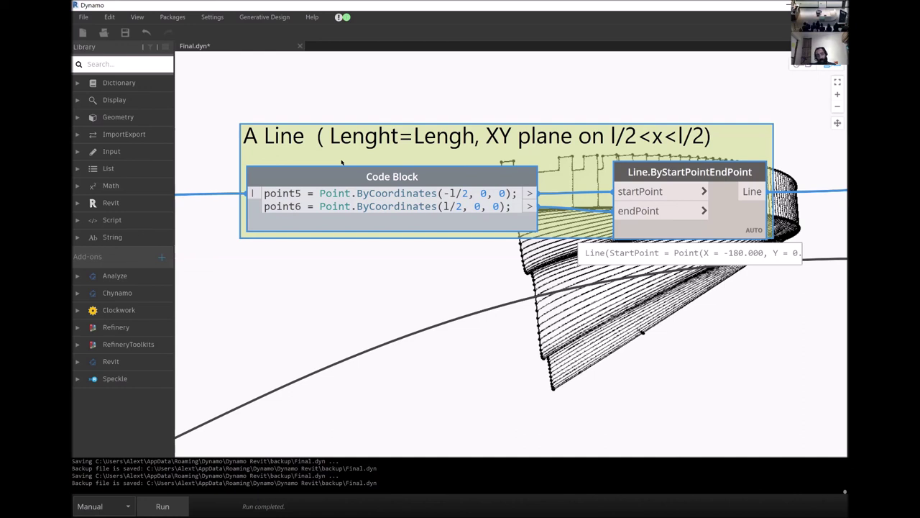
- Place a Python Script node via the 'py' search below A Line, leaving its default template code
{"action": "left_click", "coordinate": [362, 293]}
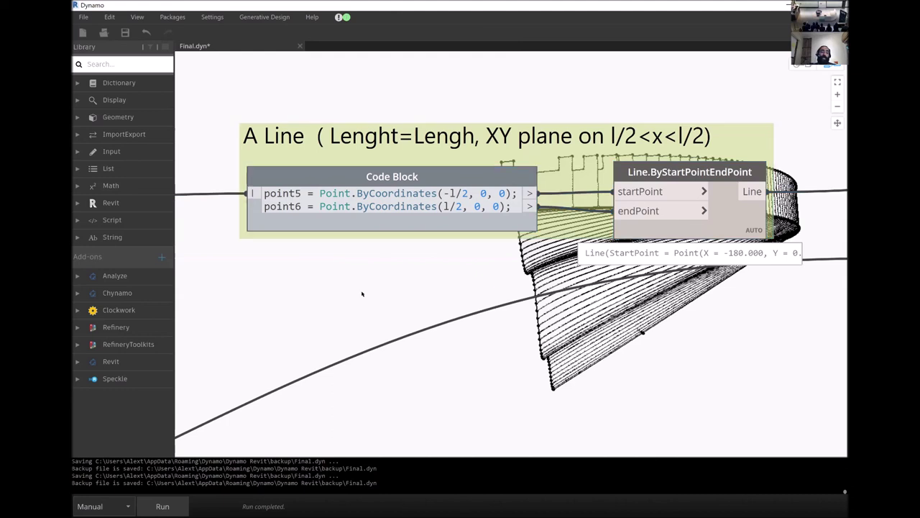
{"action": "double_click", "coordinate": [362, 293]}
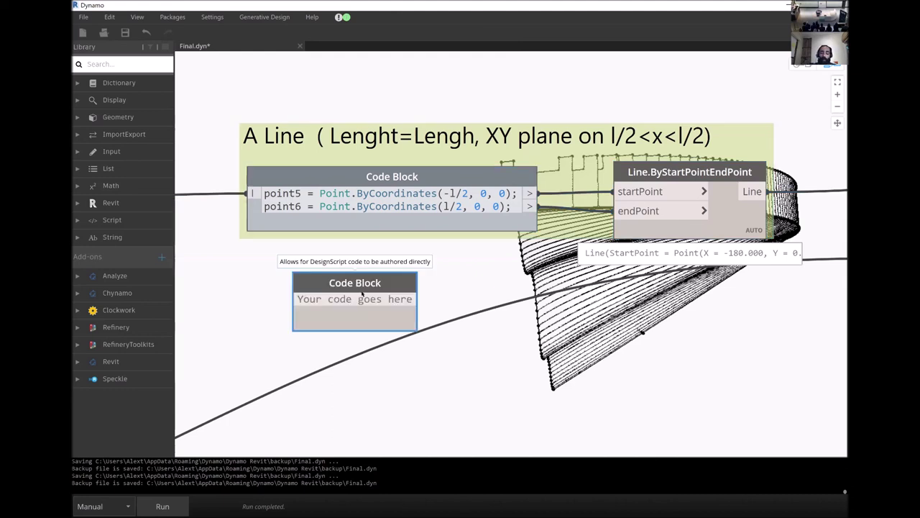
{"action": "left_click", "coordinate": [461, 394]}
{"action": "right_click", "coordinate": [461, 394]}
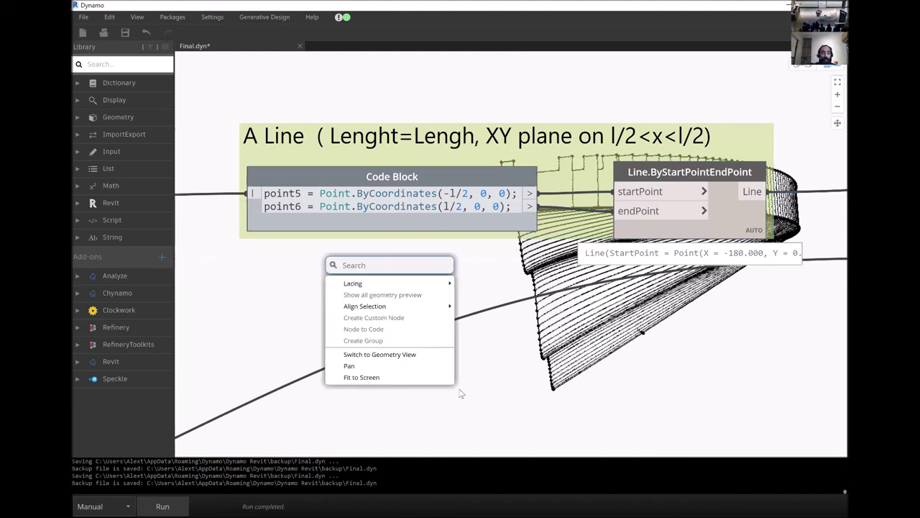
{"action": "type", "text": "py"}
{"action": "scroll", "coordinate": [372, 287], "scroll_direction": "down", "scroll_amount": 1}
{"action": "left_click", "coordinate": [371, 287]}
{"action": "double_click", "coordinate": [405, 340]}
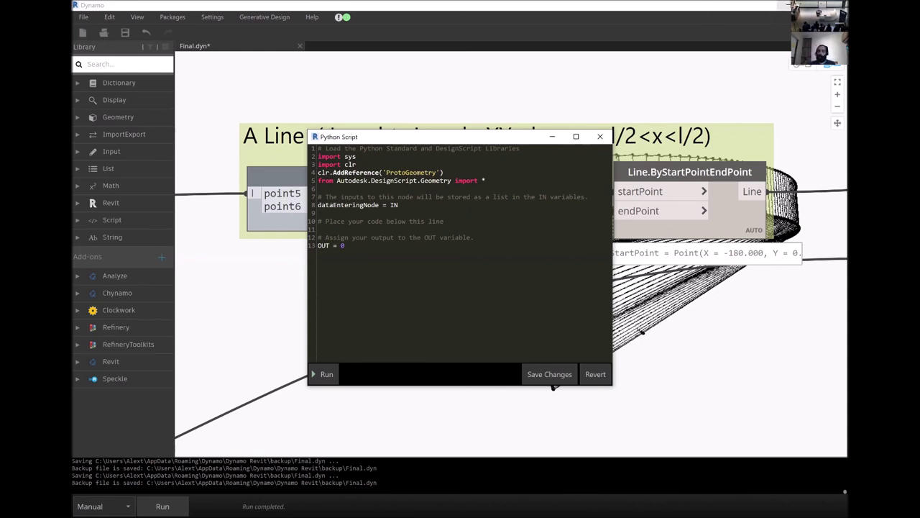
{"action": "left_click", "coordinate": [600, 136]}
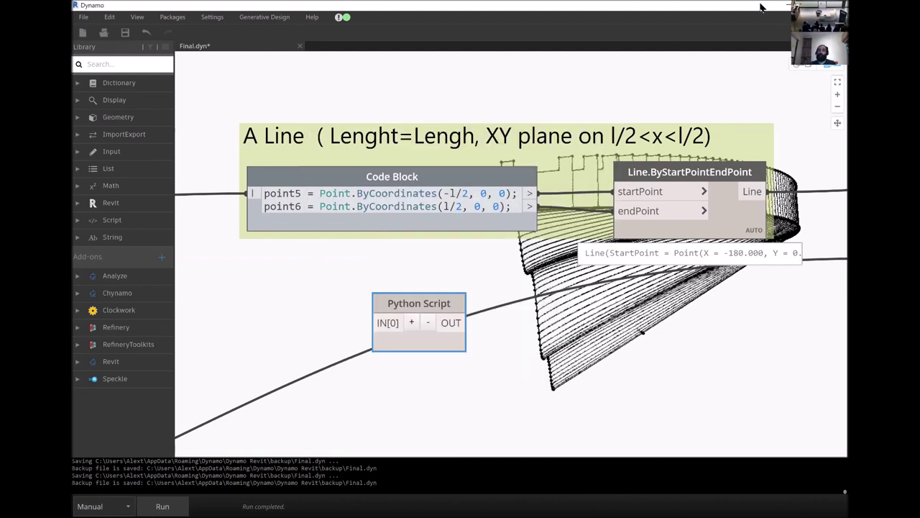
- Switch to Revit and zoom into the 3D view of the hanging adaptive panel array
{"action": "key", "text": "alt+Tab"}
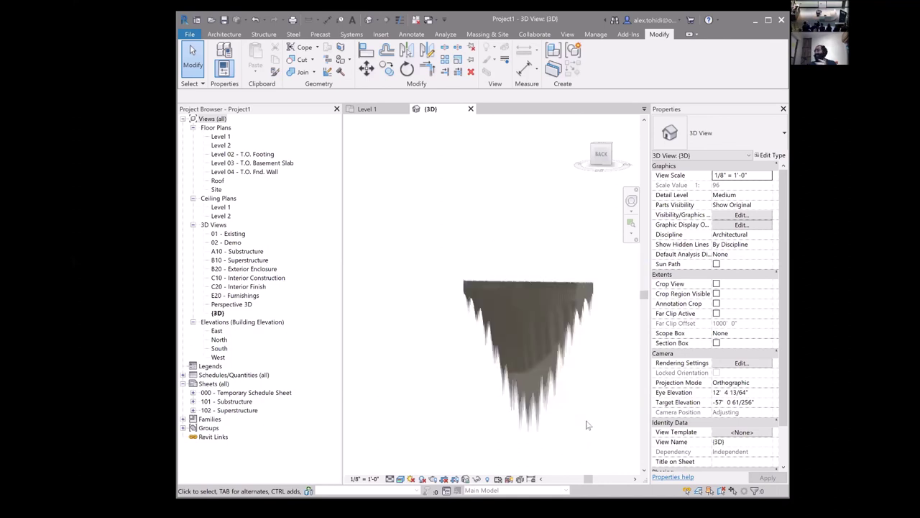
{"action": "scroll", "coordinate": [583, 381], "scroll_direction": "up", "scroll_amount": 2}
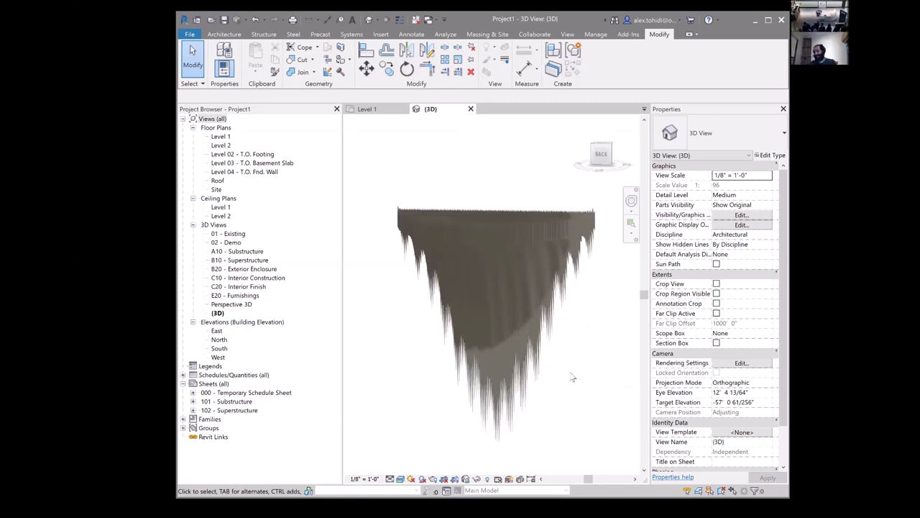
{"action": "scroll", "coordinate": [572, 377], "scroll_direction": "up", "scroll_amount": 2}
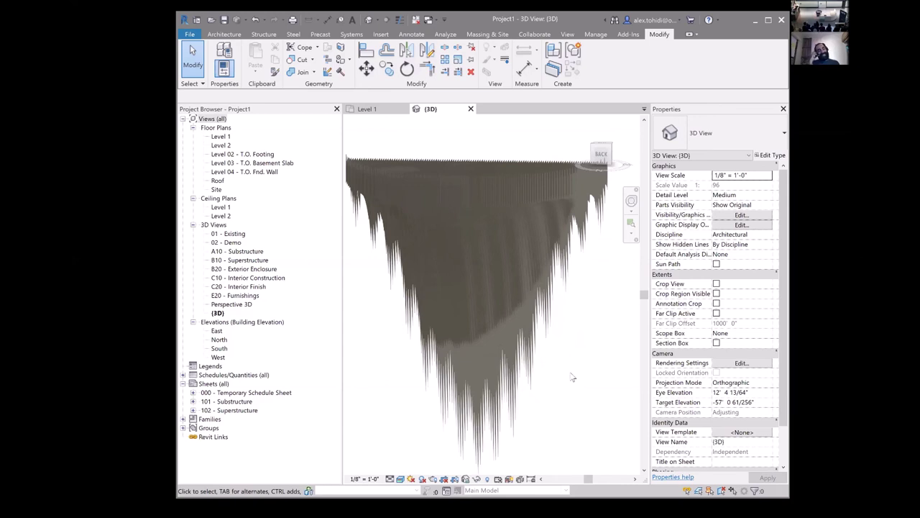